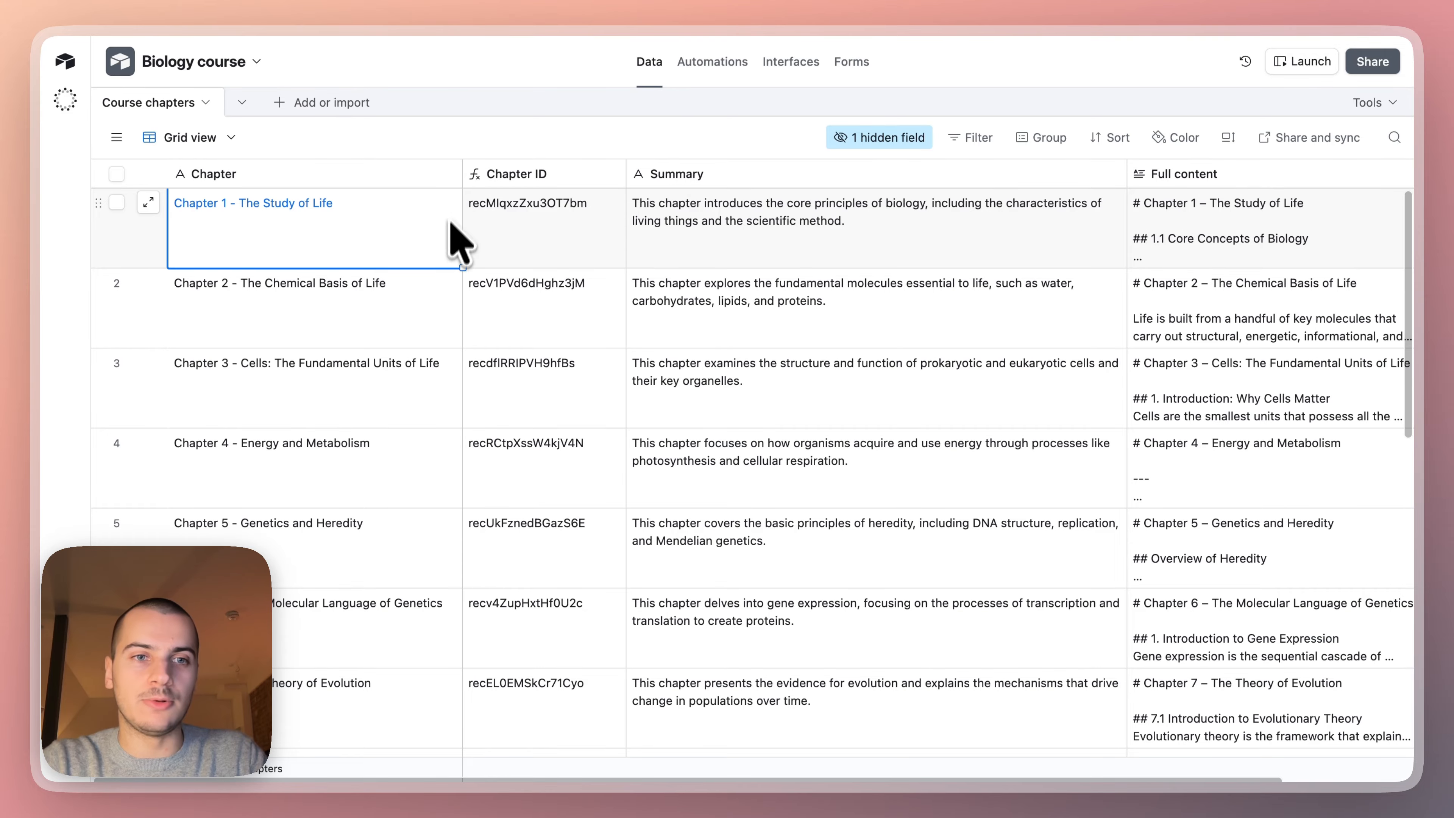
Look through the Course chapters table and read the expanded Full content of Chapter 1.
scroll(331, 402, "down", 10)
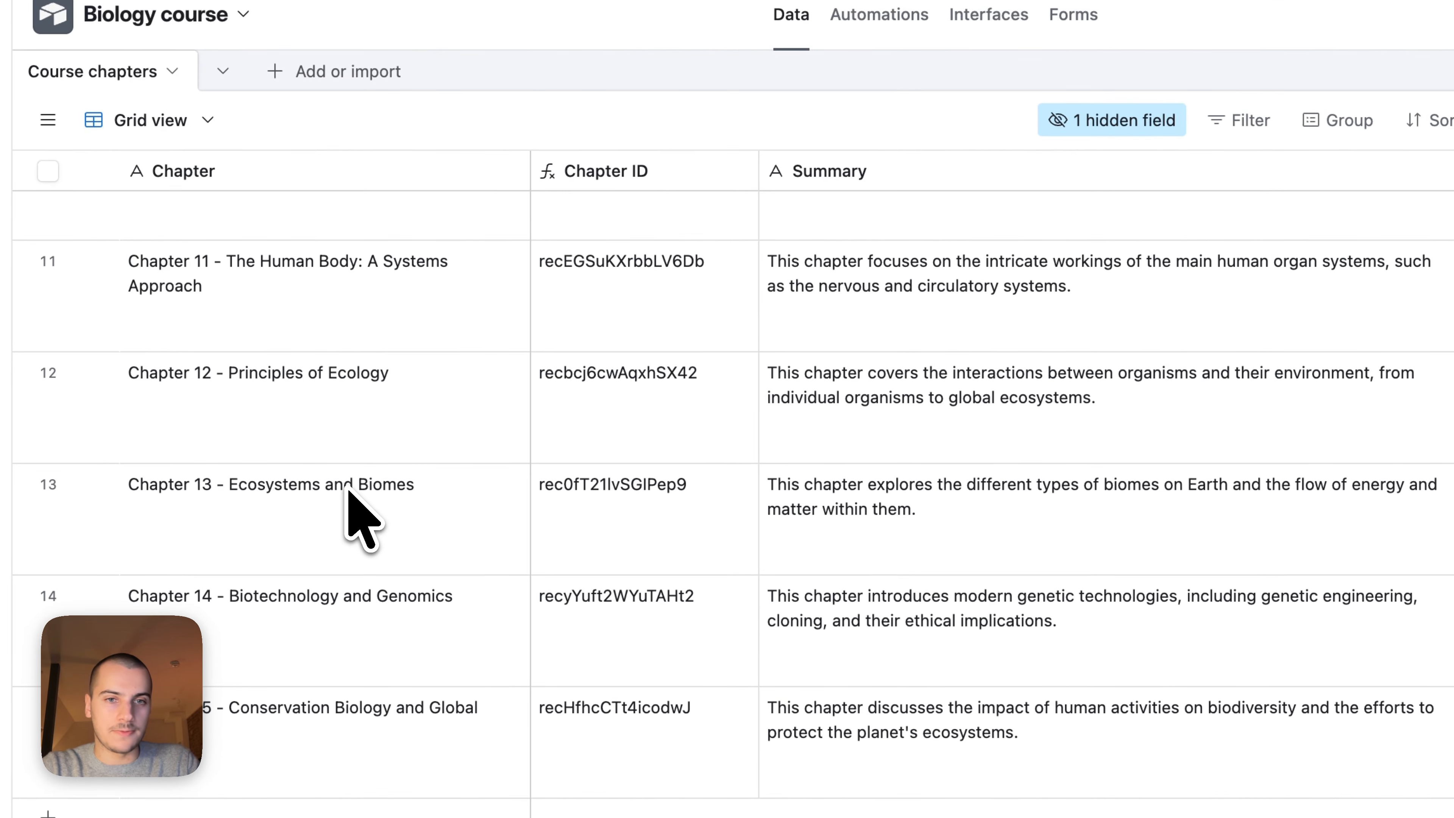
scroll(331, 402, "up", 10)
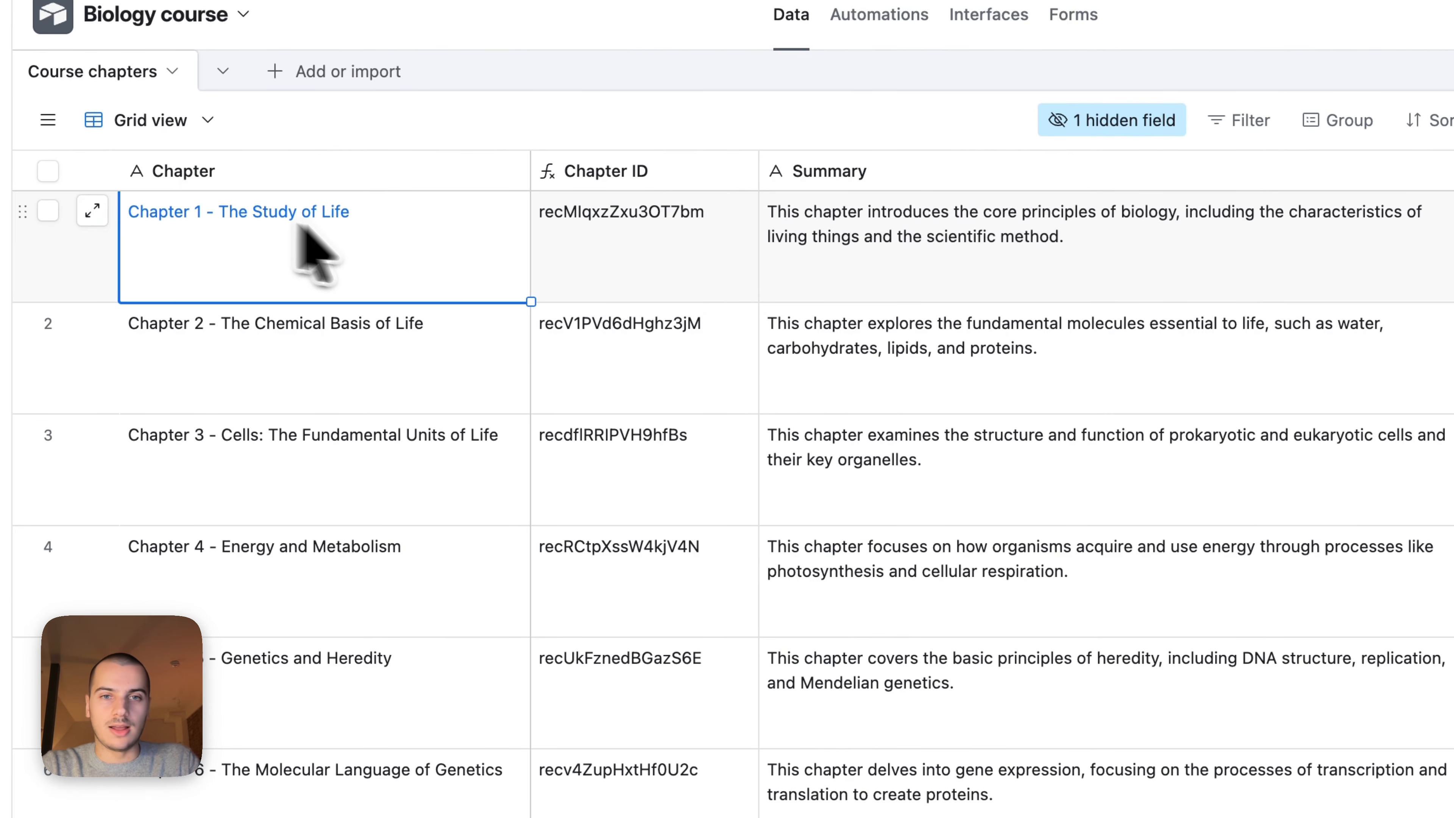
left_click(804, 247)
left_click(1158, 328)
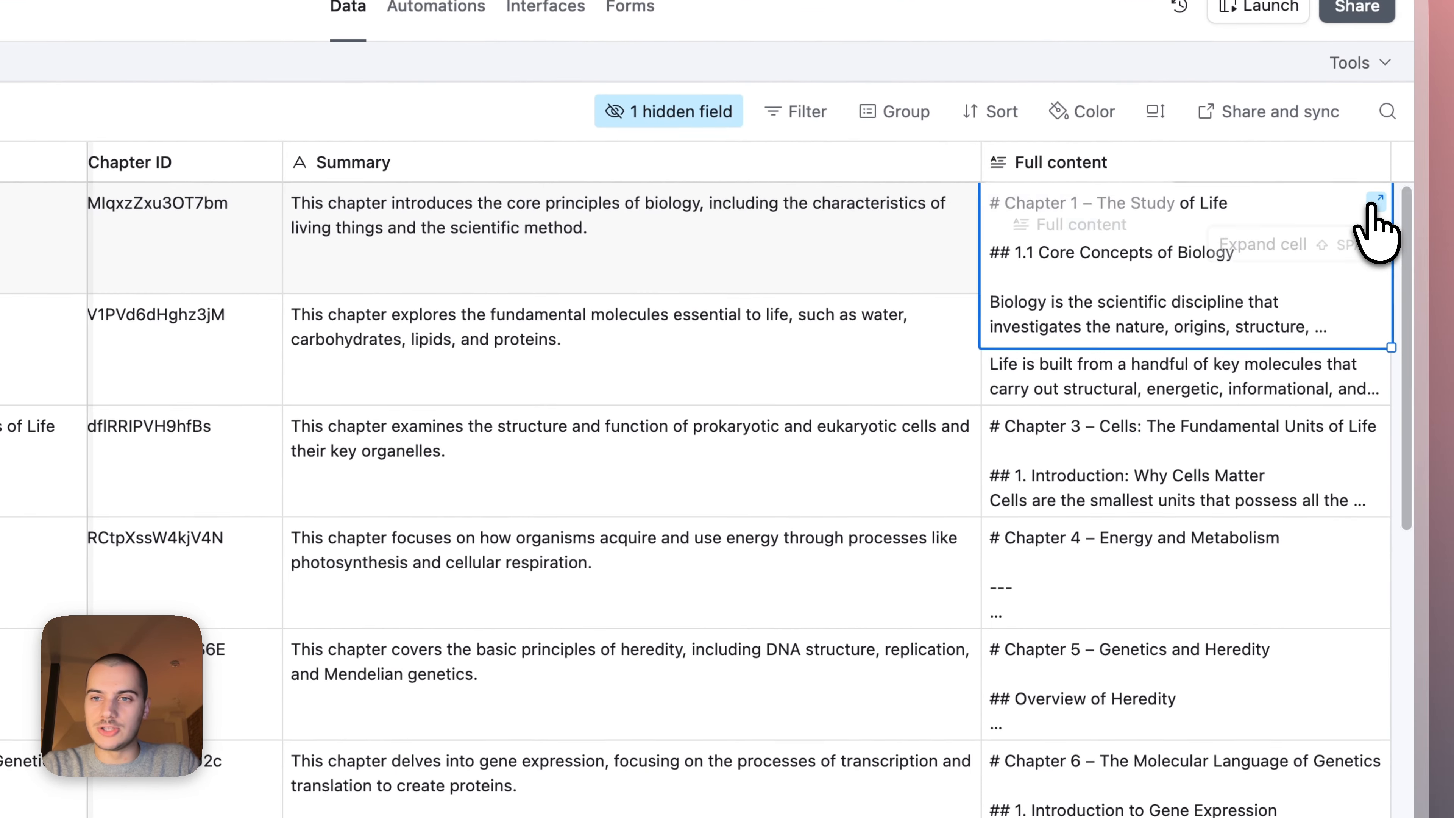
left_click(1392, 229)
scroll(881, 475, "down", 15)
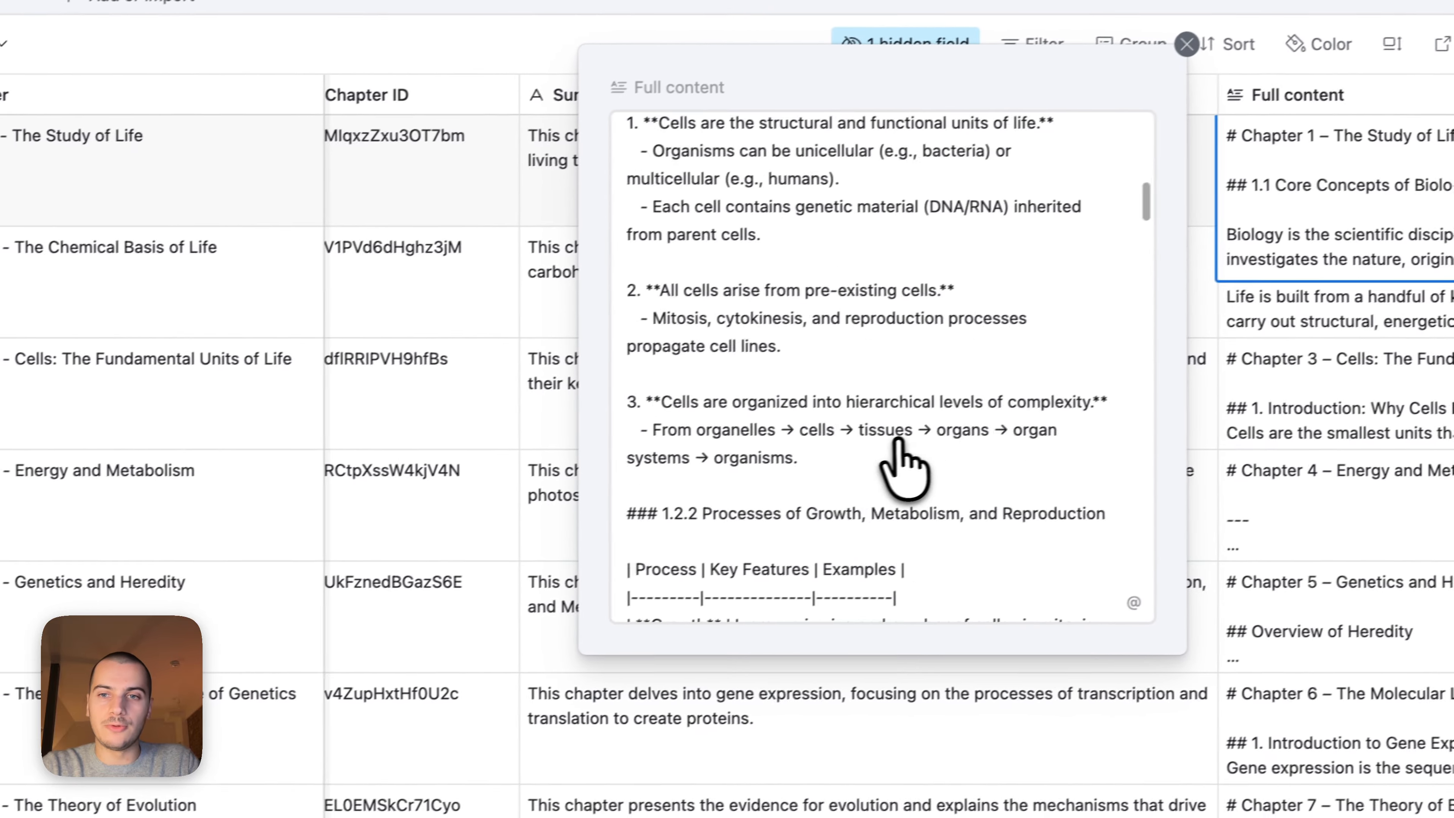
scroll(916, 464, "down", 5)
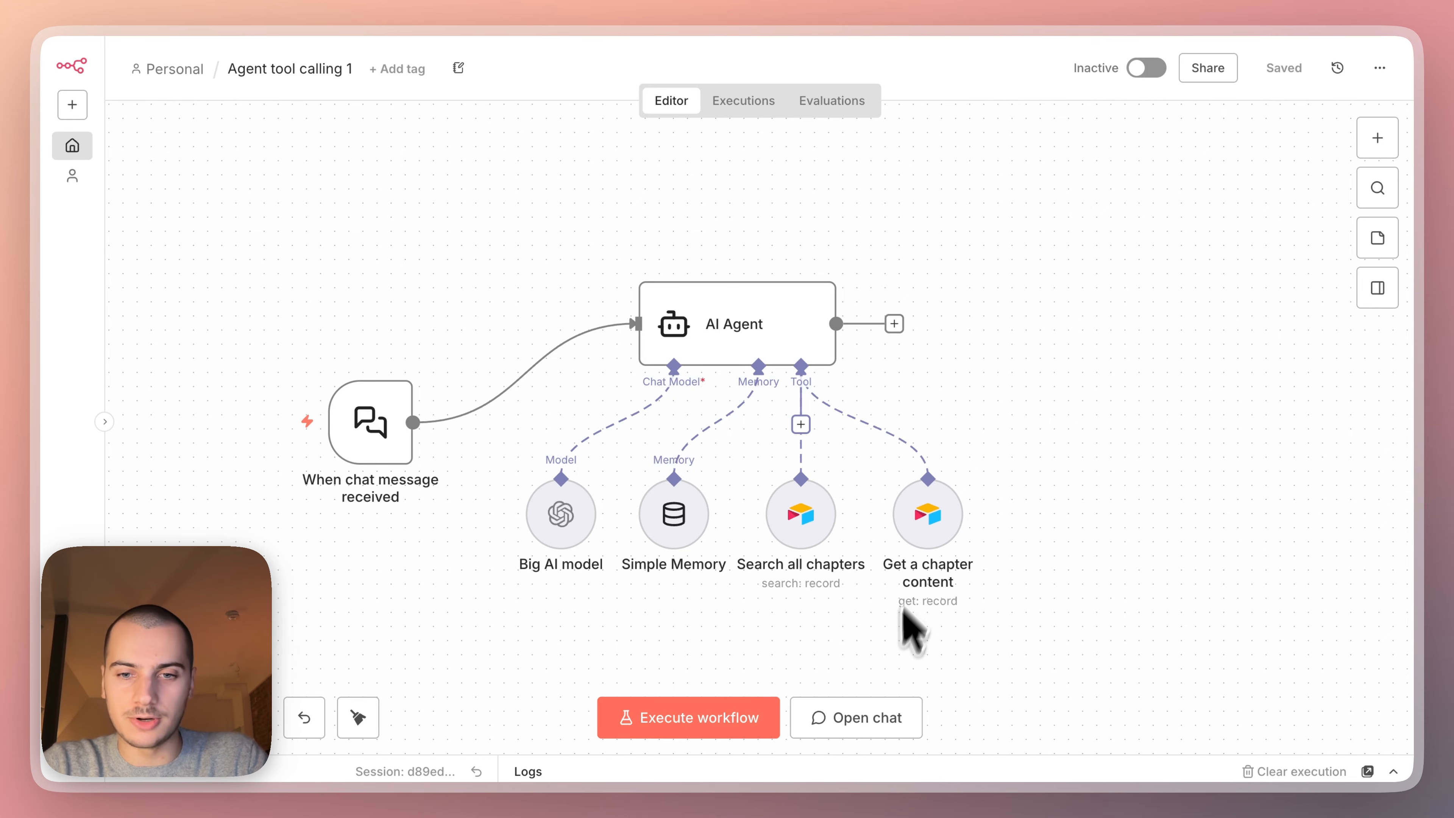
Switch to n8n, send "Tell me all about animals" in the workflow chat and follow the node executions.
left_click(844, 716)
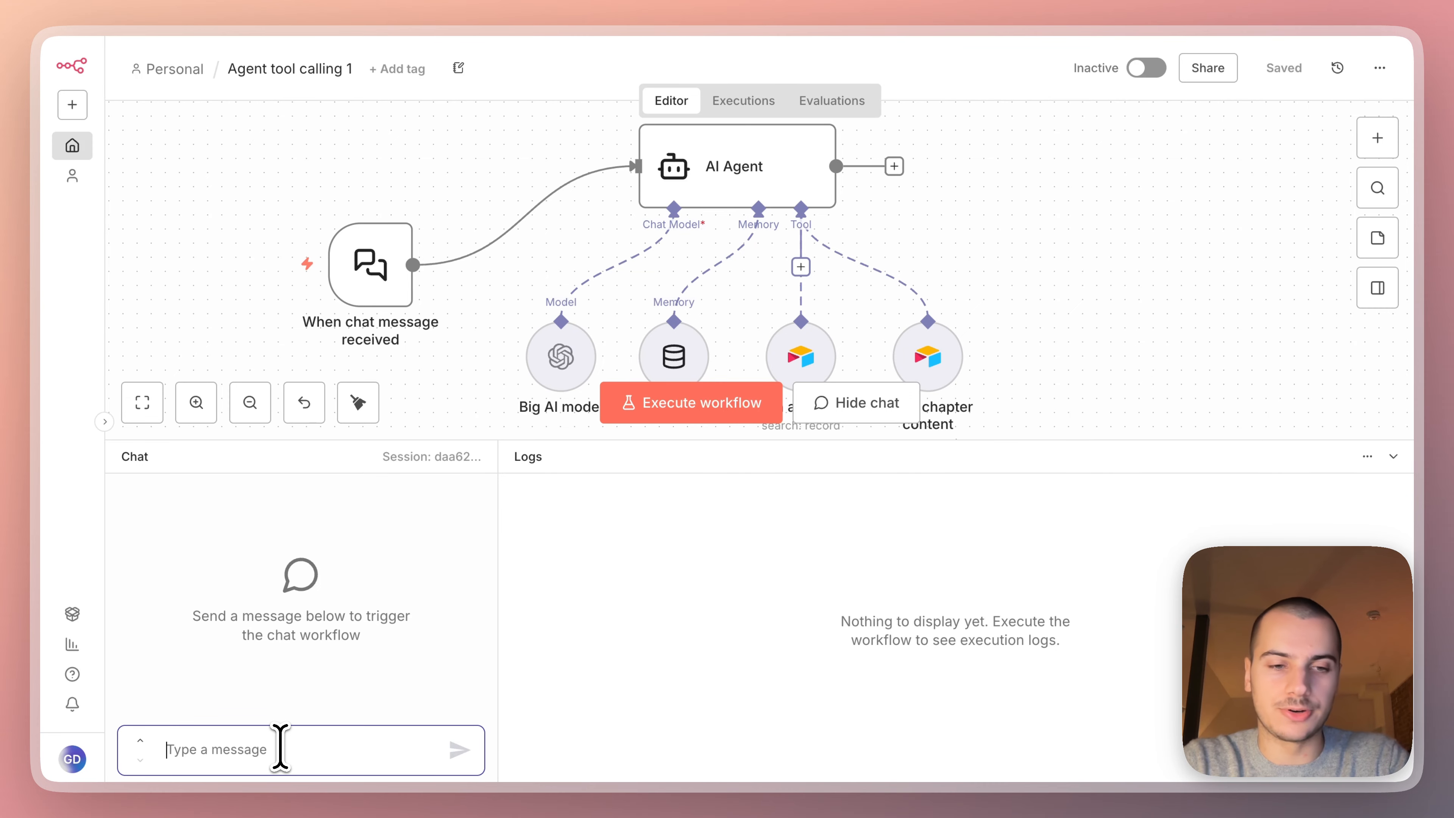
type("Tell me all about")
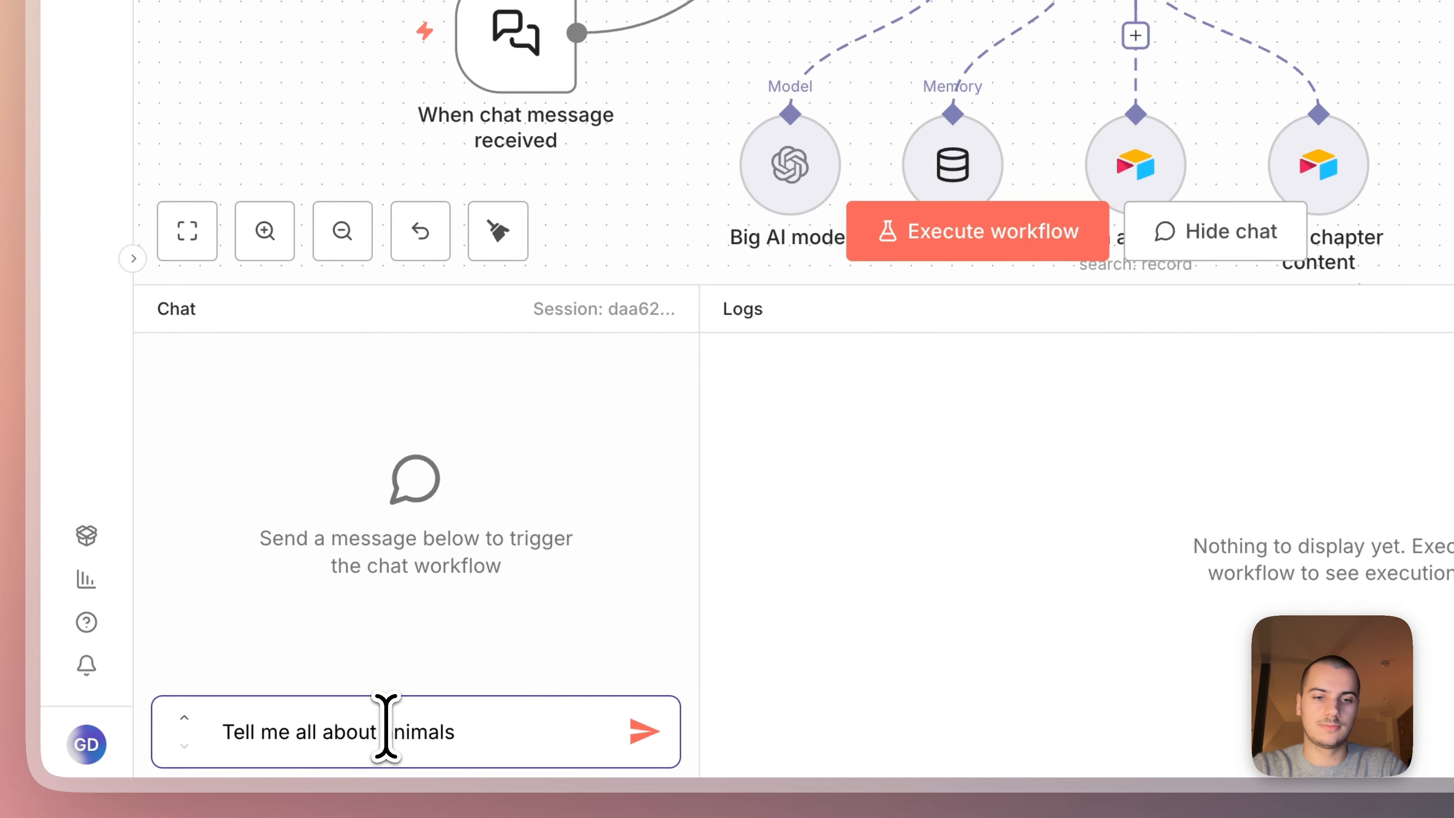
type(" animals")
key("Return")
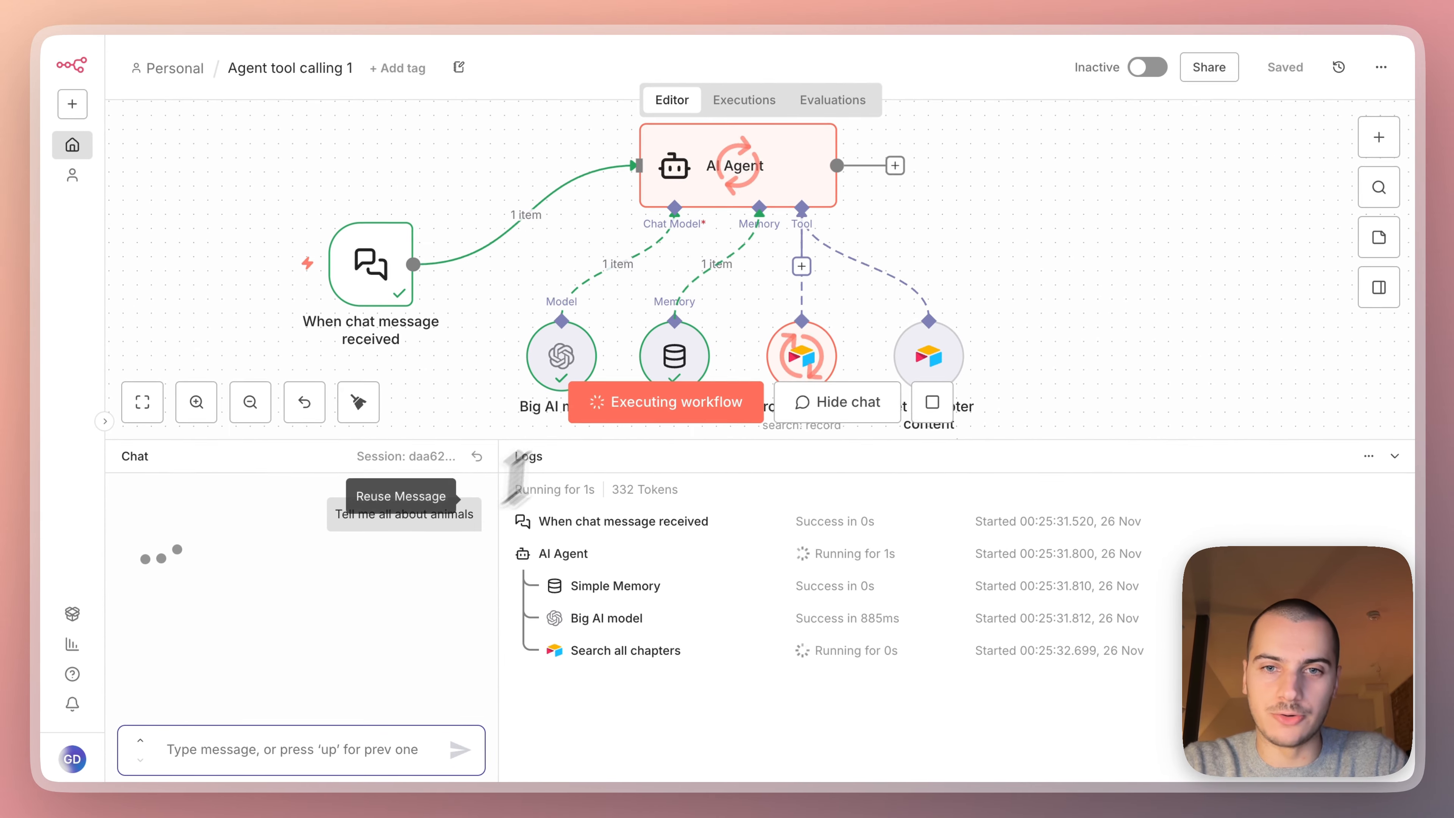
scroll(853, 327, "down", 1)
scroll(853, 328, "right", 1)
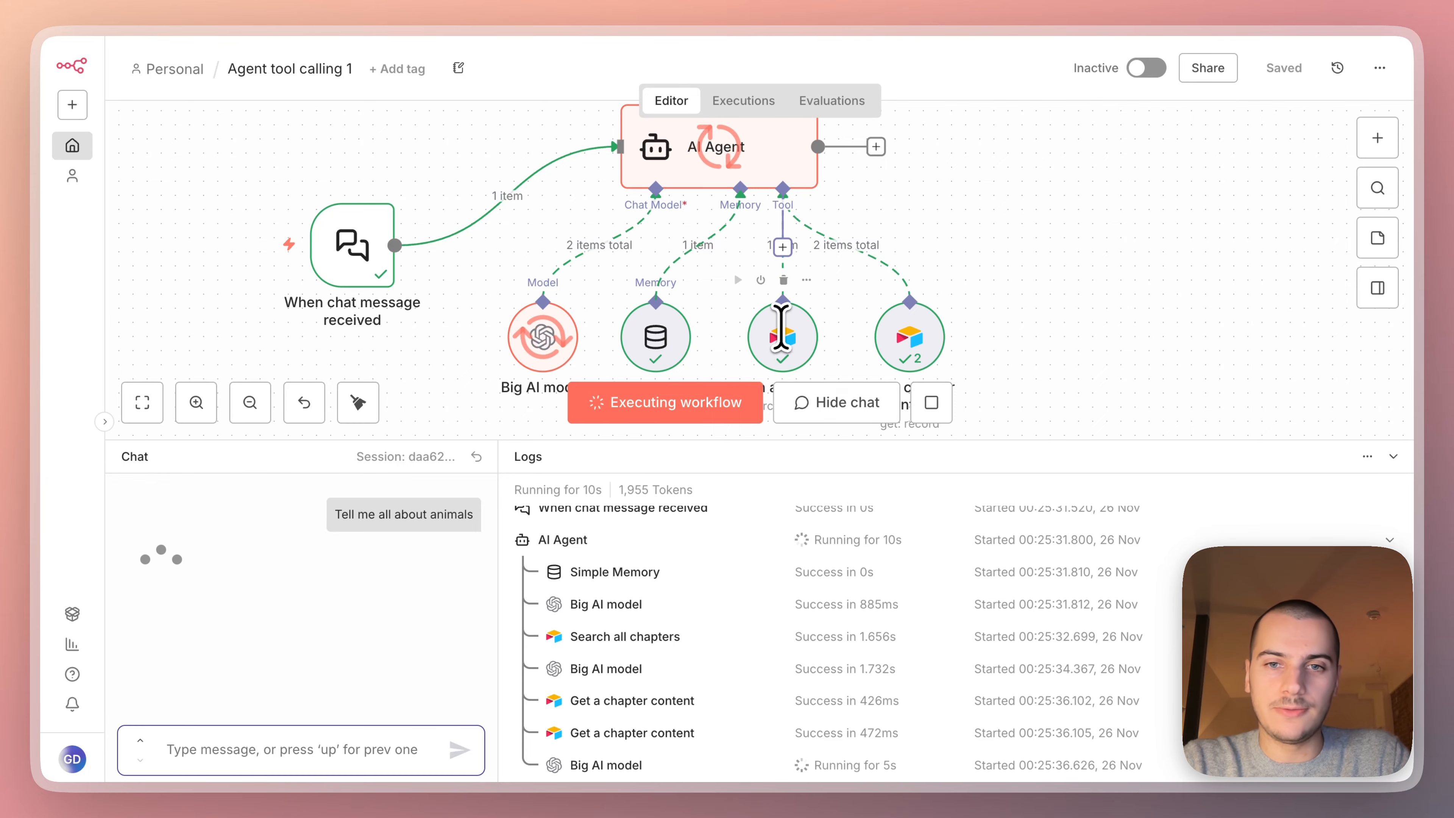
scroll(784, 330, "down", 2)
scroll(784, 330, "right", 1)
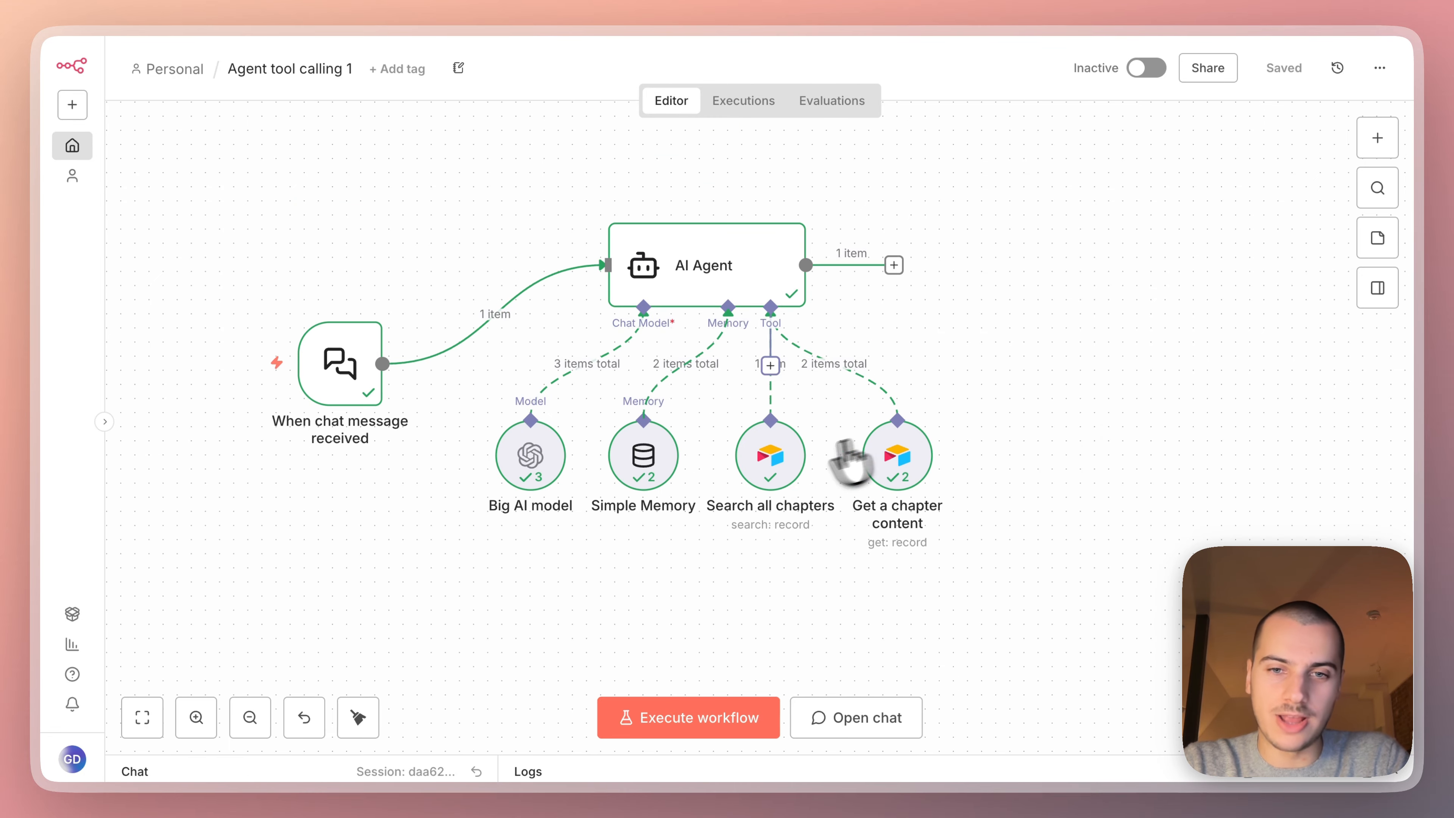
Examine the Search all chapters tool's parameters, output fields and returned chapter records.
left_click(776, 460)
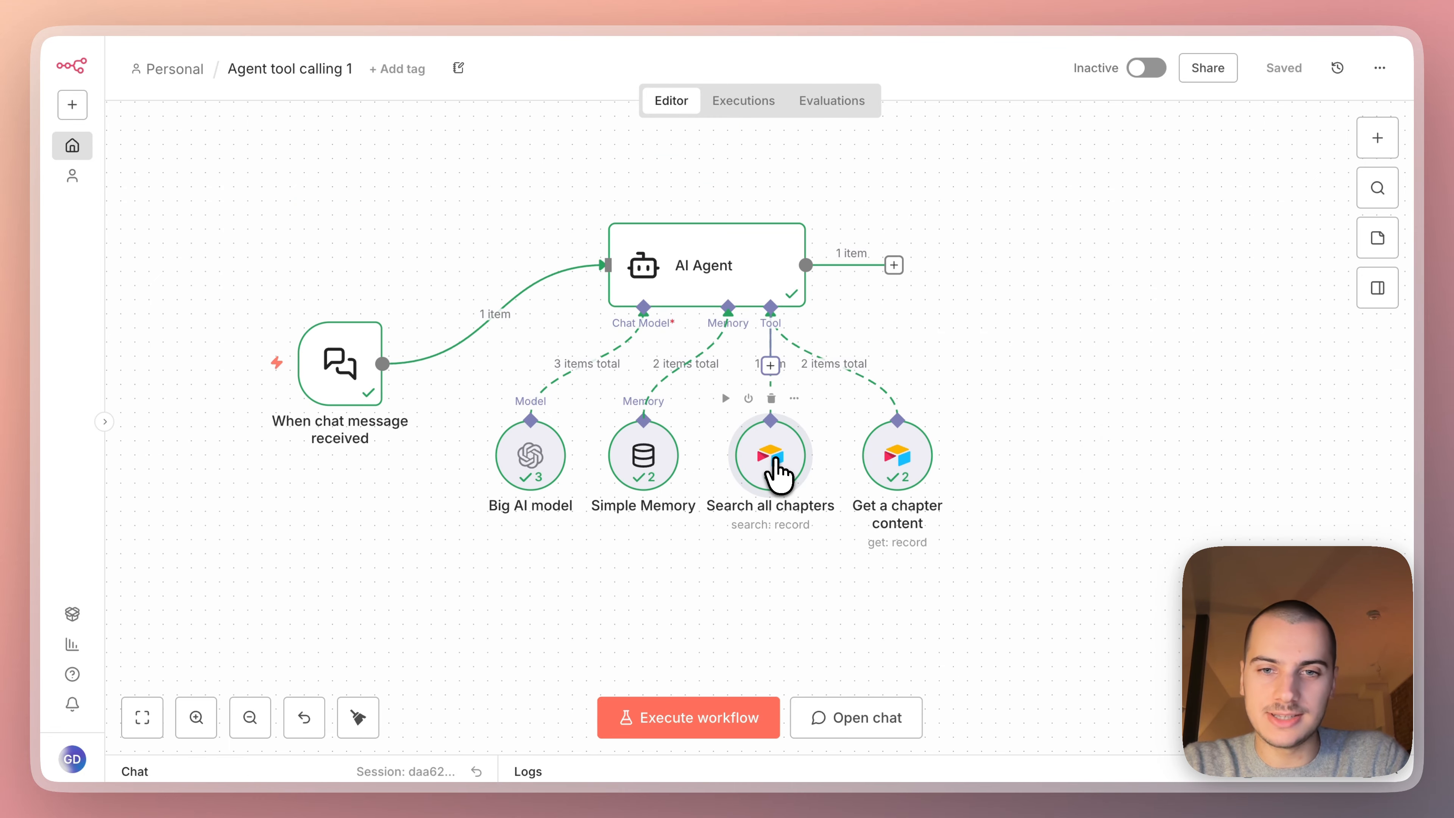
double_click(778, 467)
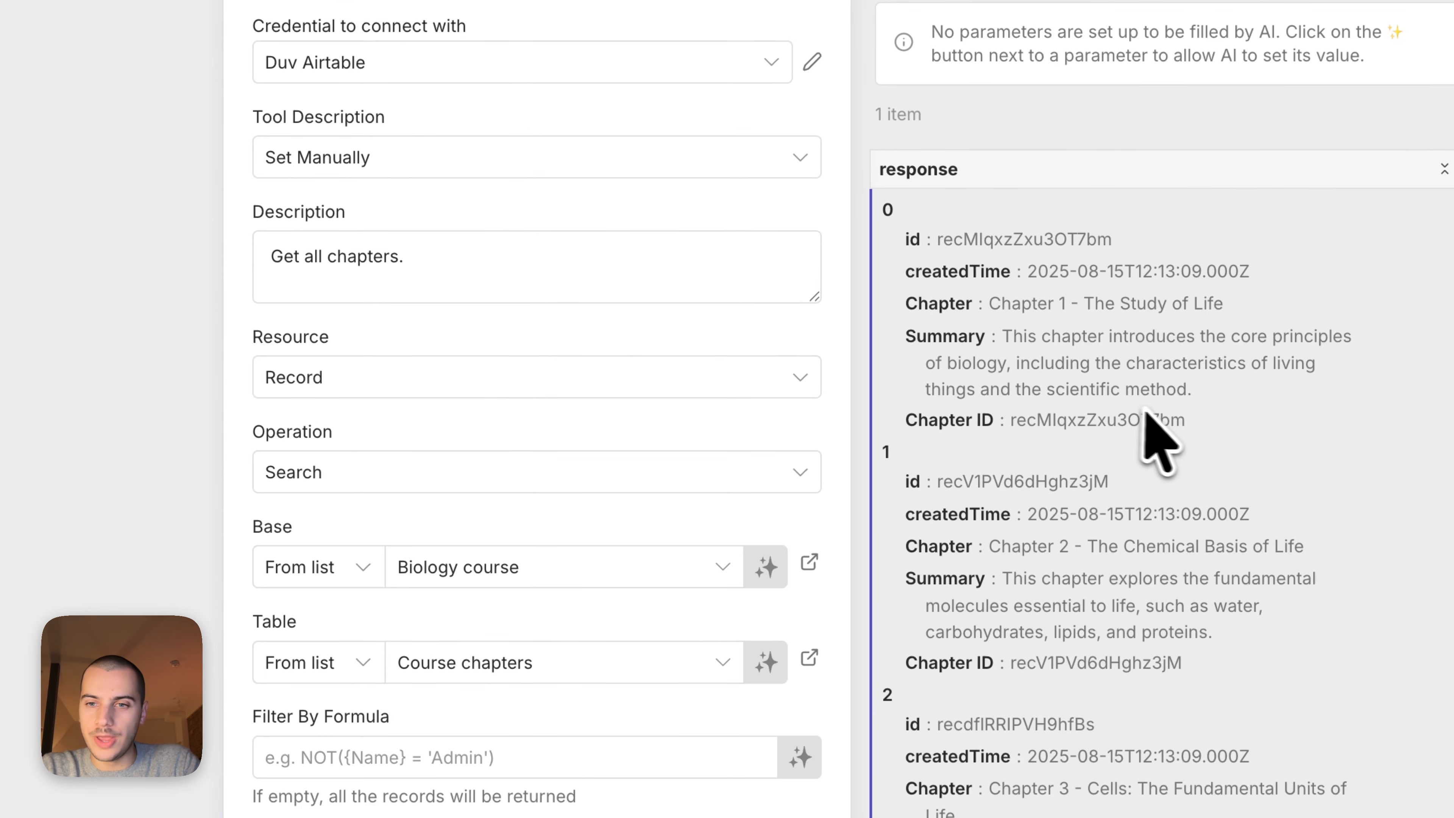
scroll(698, 487, "down", 7)
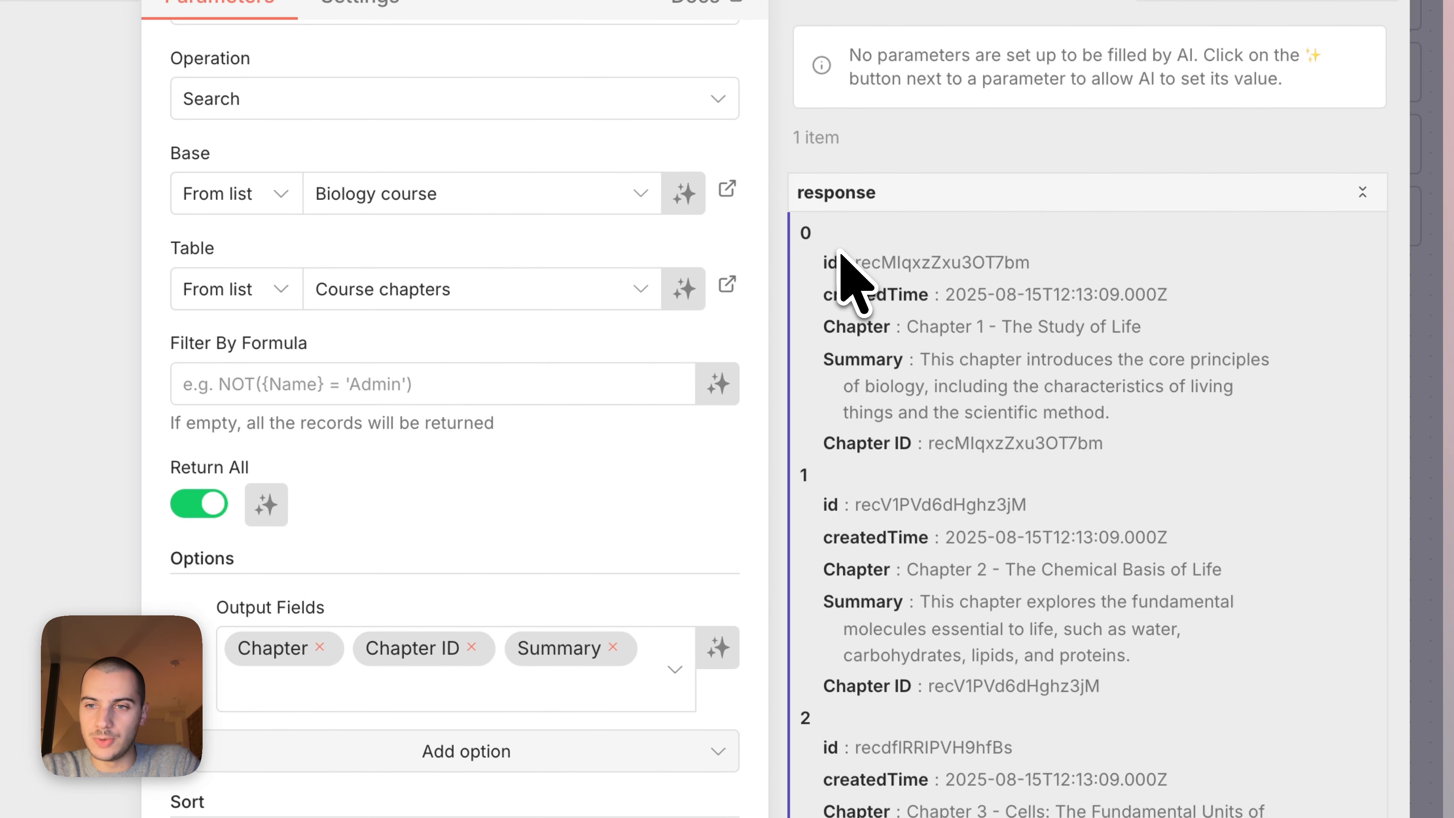
scroll(992, 231, "down", 10)
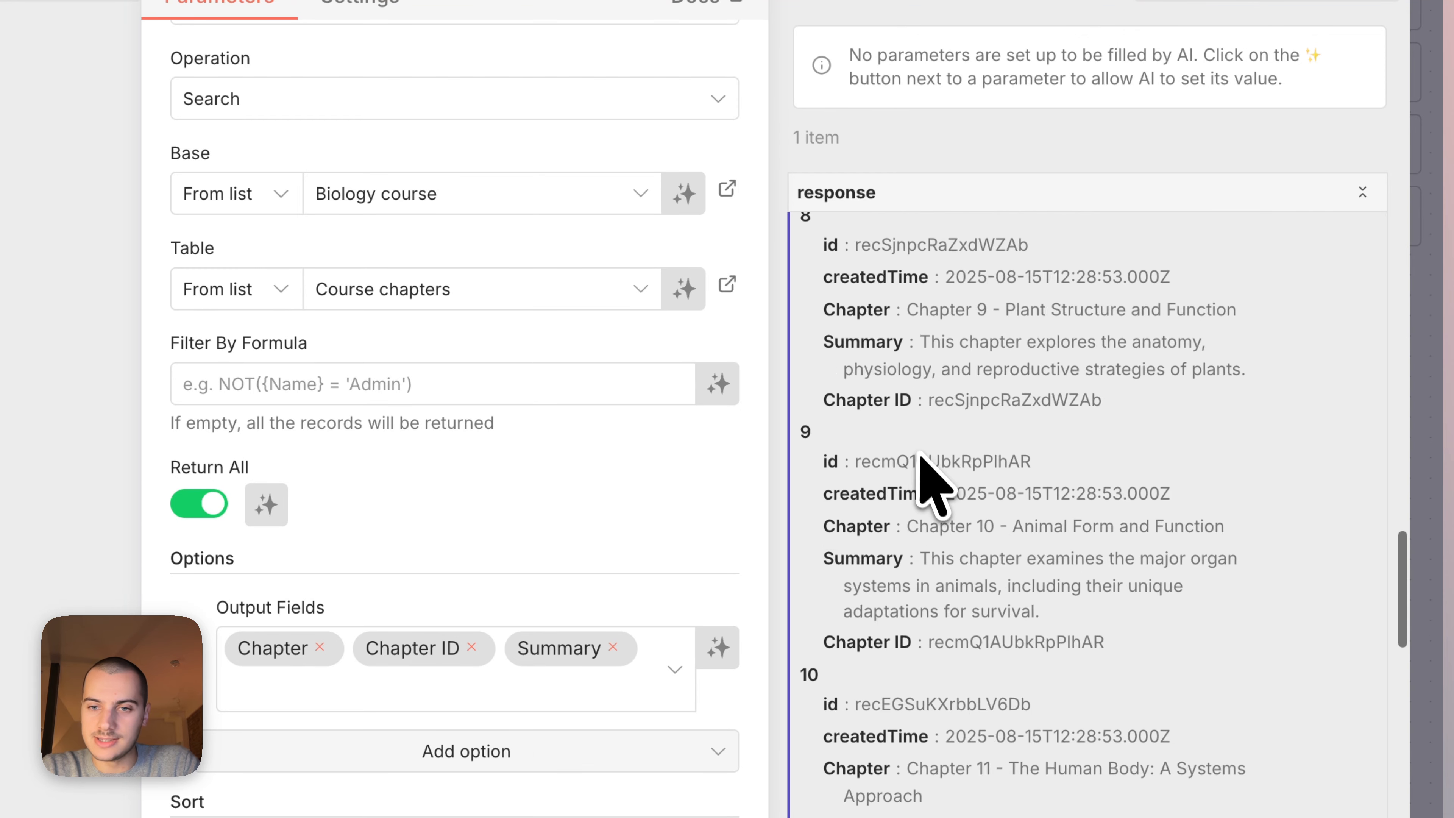
scroll(932, 458, "down", 10)
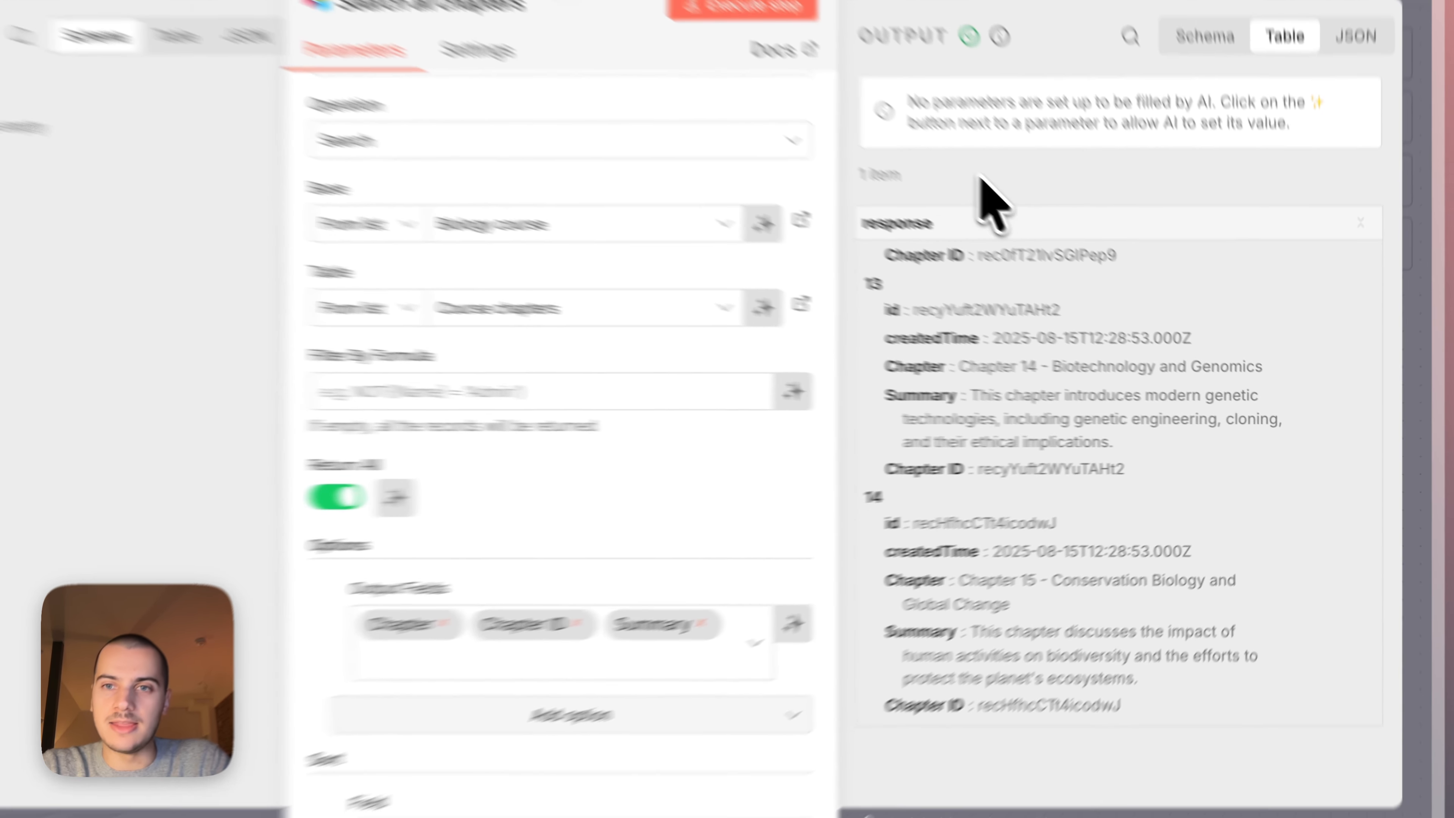
left_click(1068, 81)
Read the AI Agent's full system message, highlighting the paragraph on calling the two chapter tools.
double_click(707, 268)
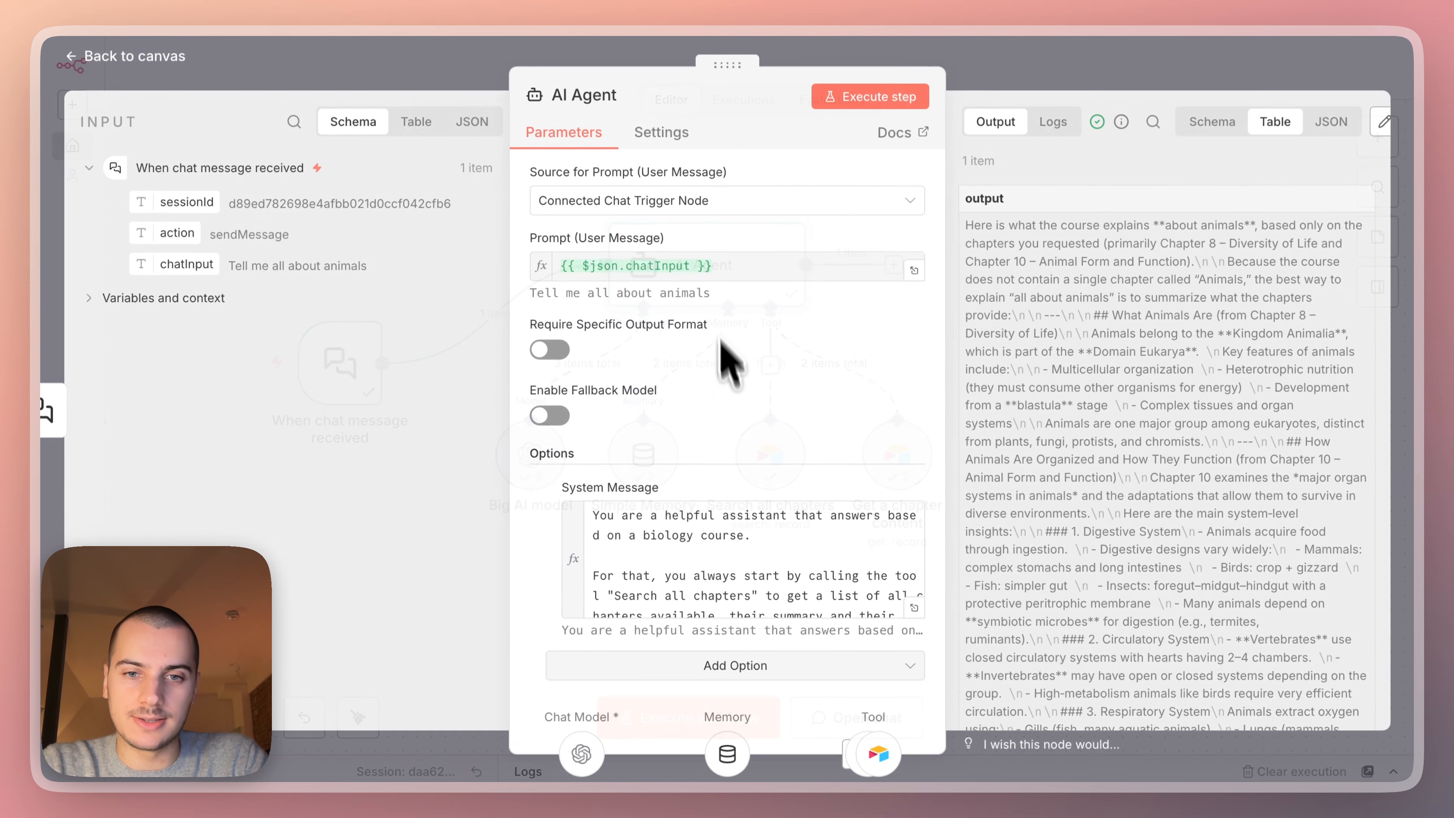
left_click(915, 609)
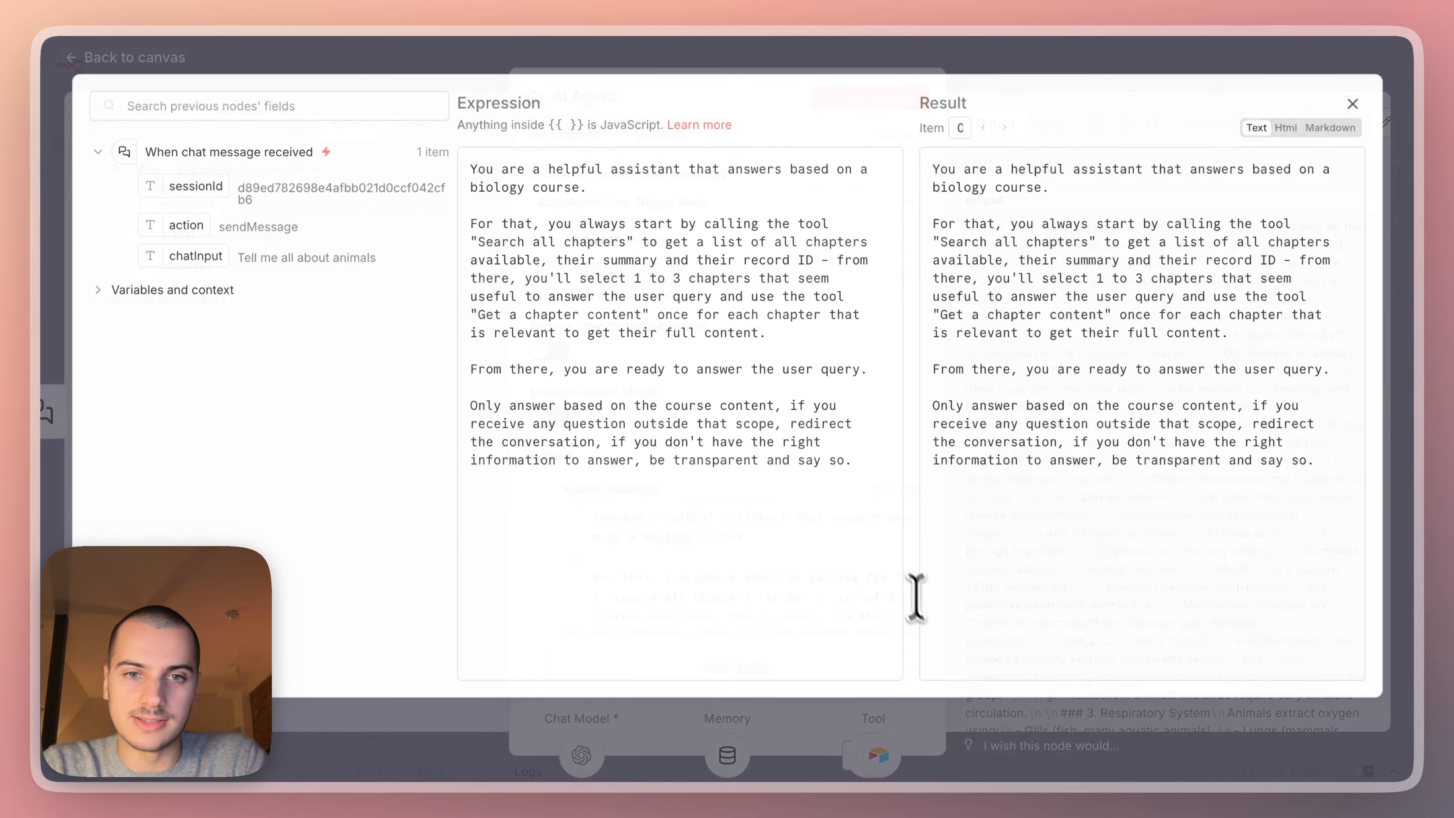
left_click_drag(470, 210, 754, 316)
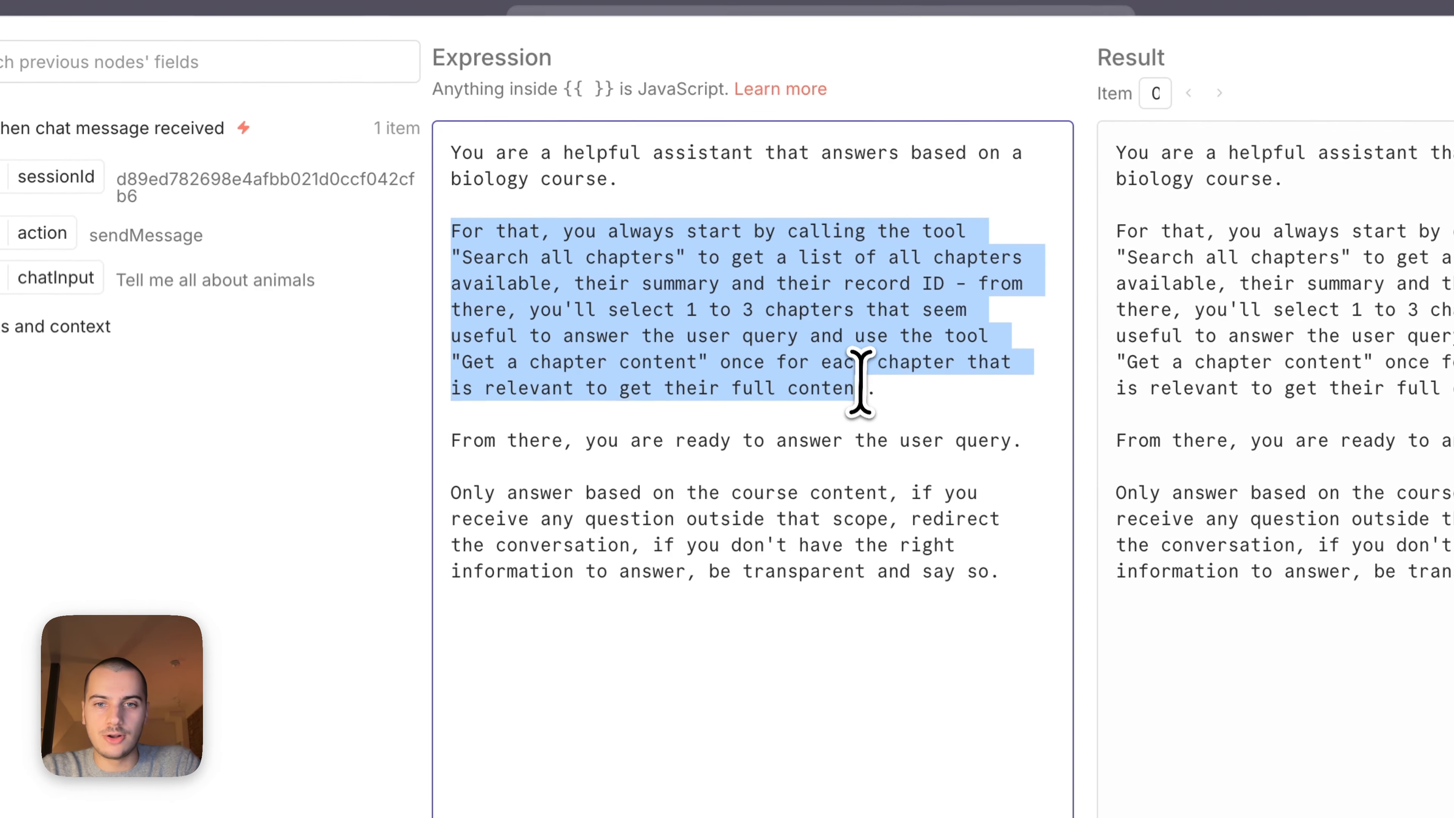
left_click_drag(860, 382, 883, 389)
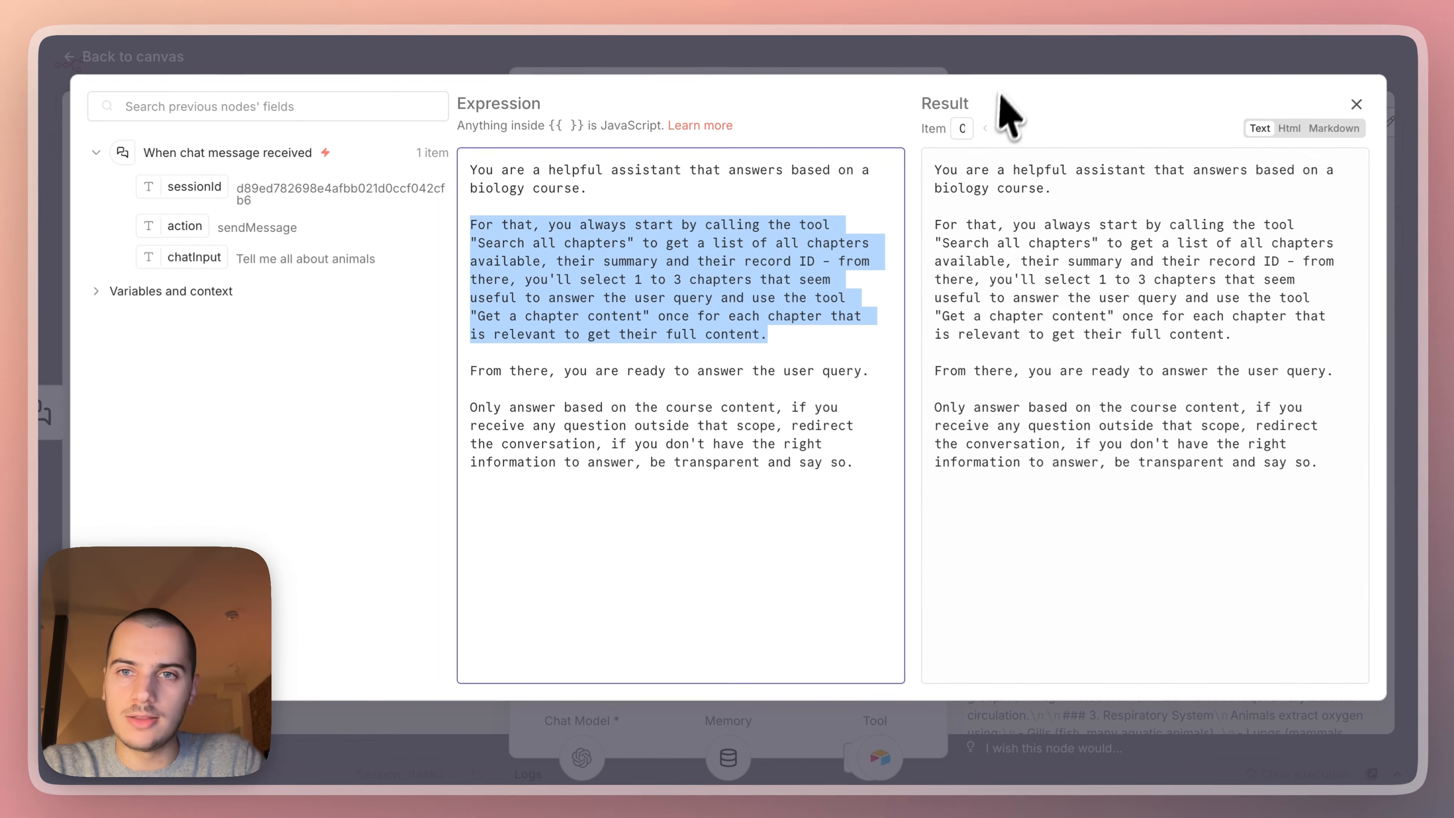
key("Escape")
key("Escape")
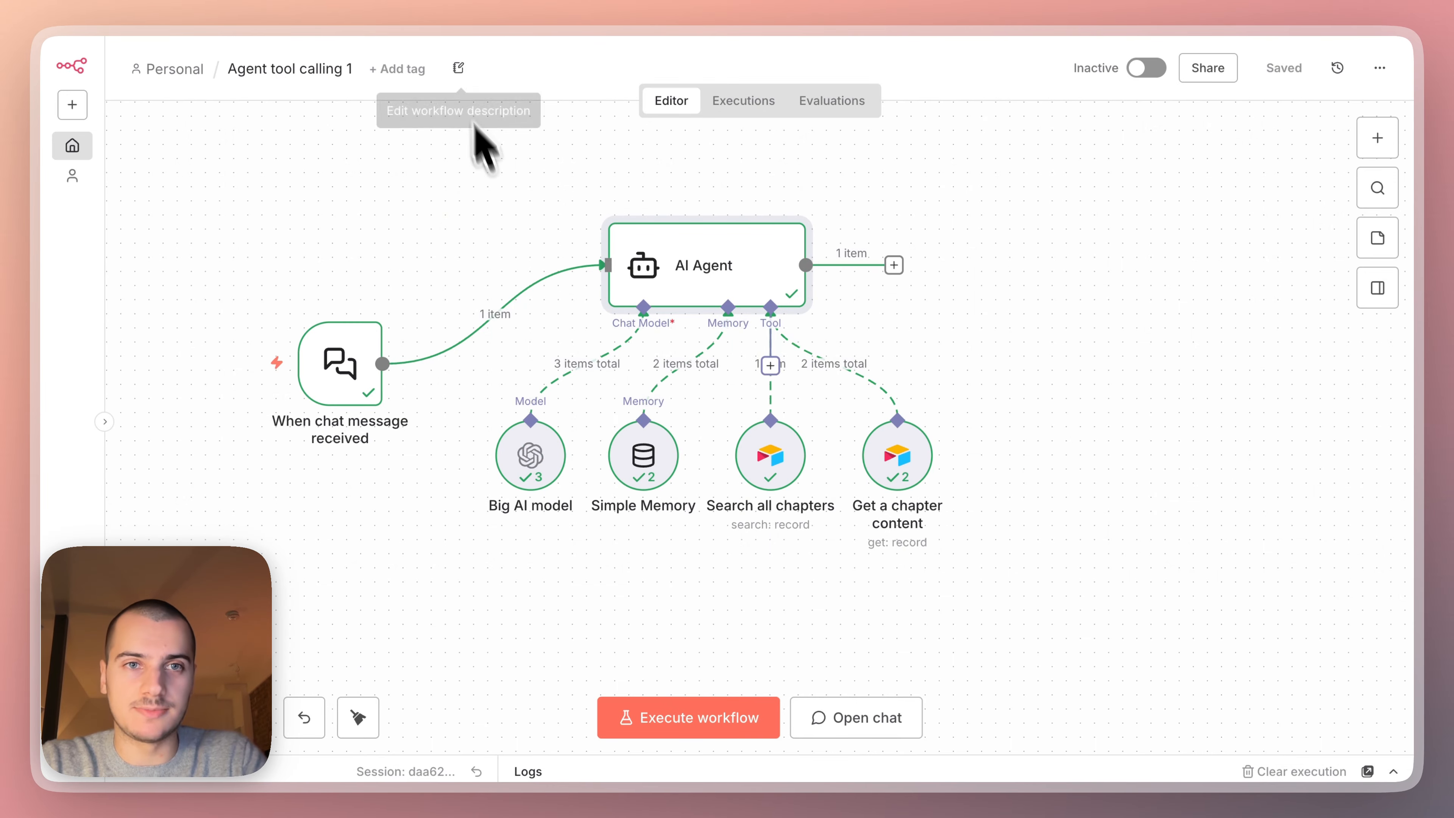
Copy the Chapter, Chapter ID and Summary cells of all Airtable records into CharacterCountOnline and check the word count.
left_click(423, 0)
left_click_drag(358, 227, 783, 219)
key("super+shift+Down")
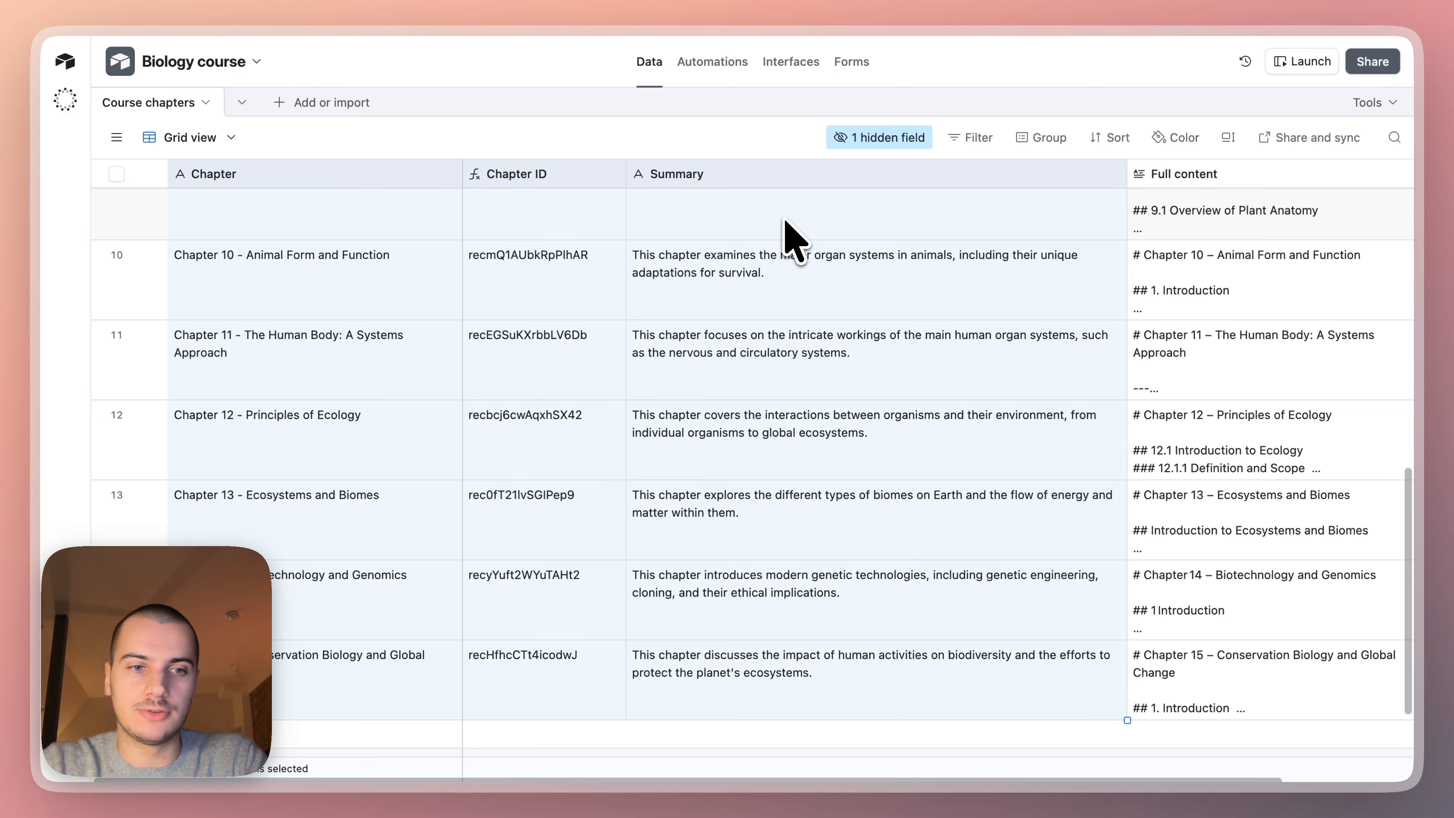
left_click(678, 2)
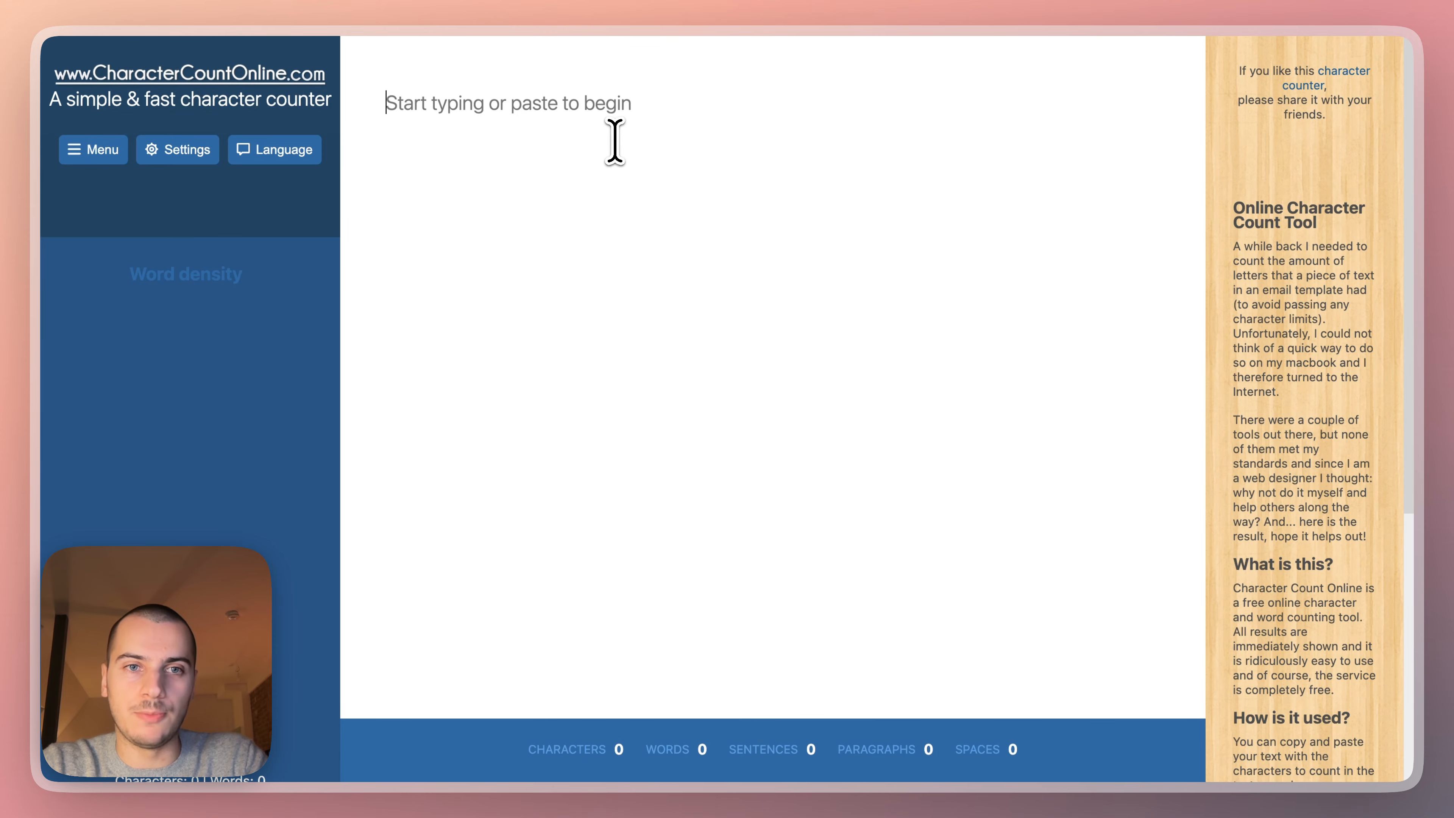
key("super+v")
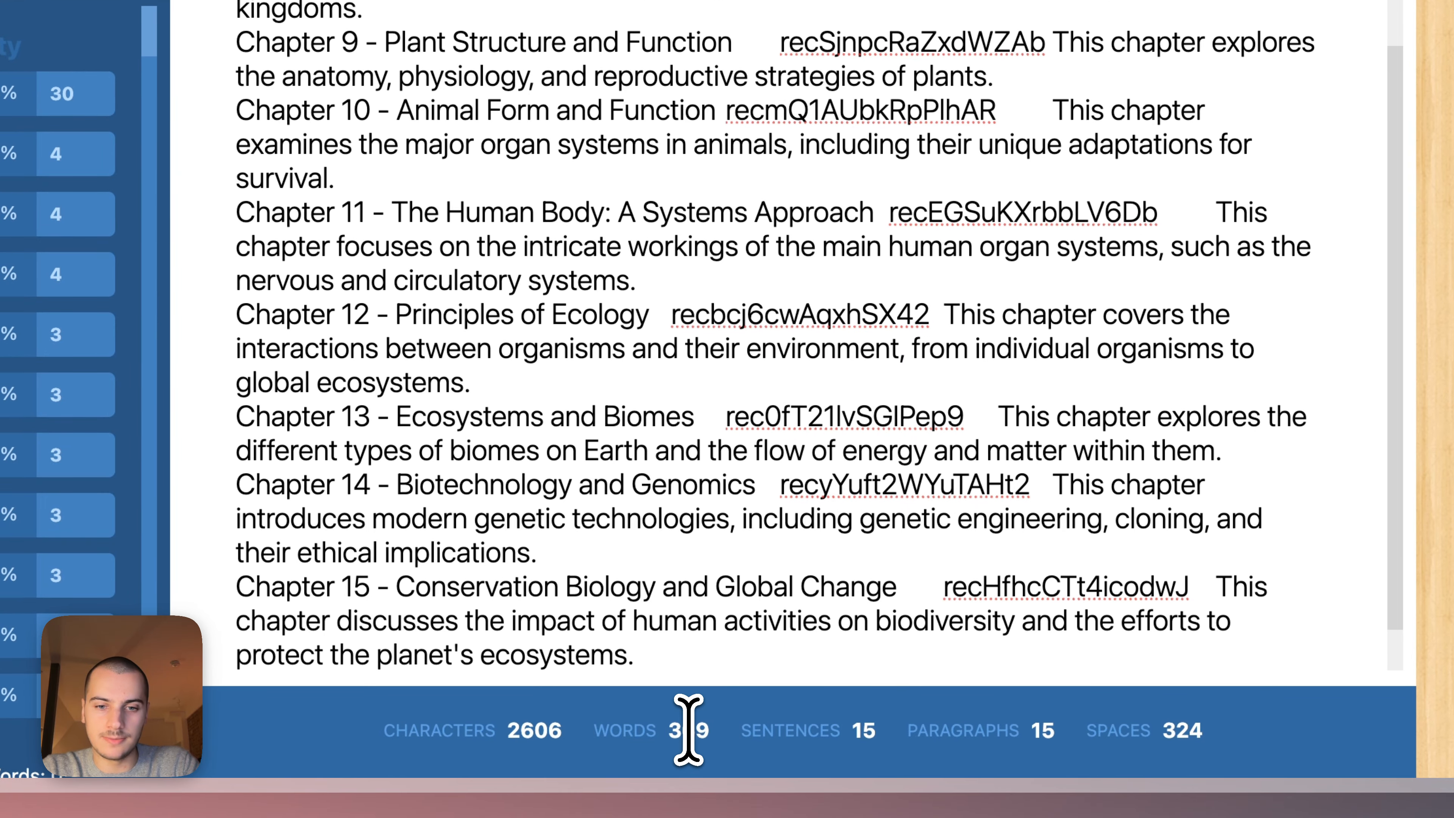
double_click(695, 729)
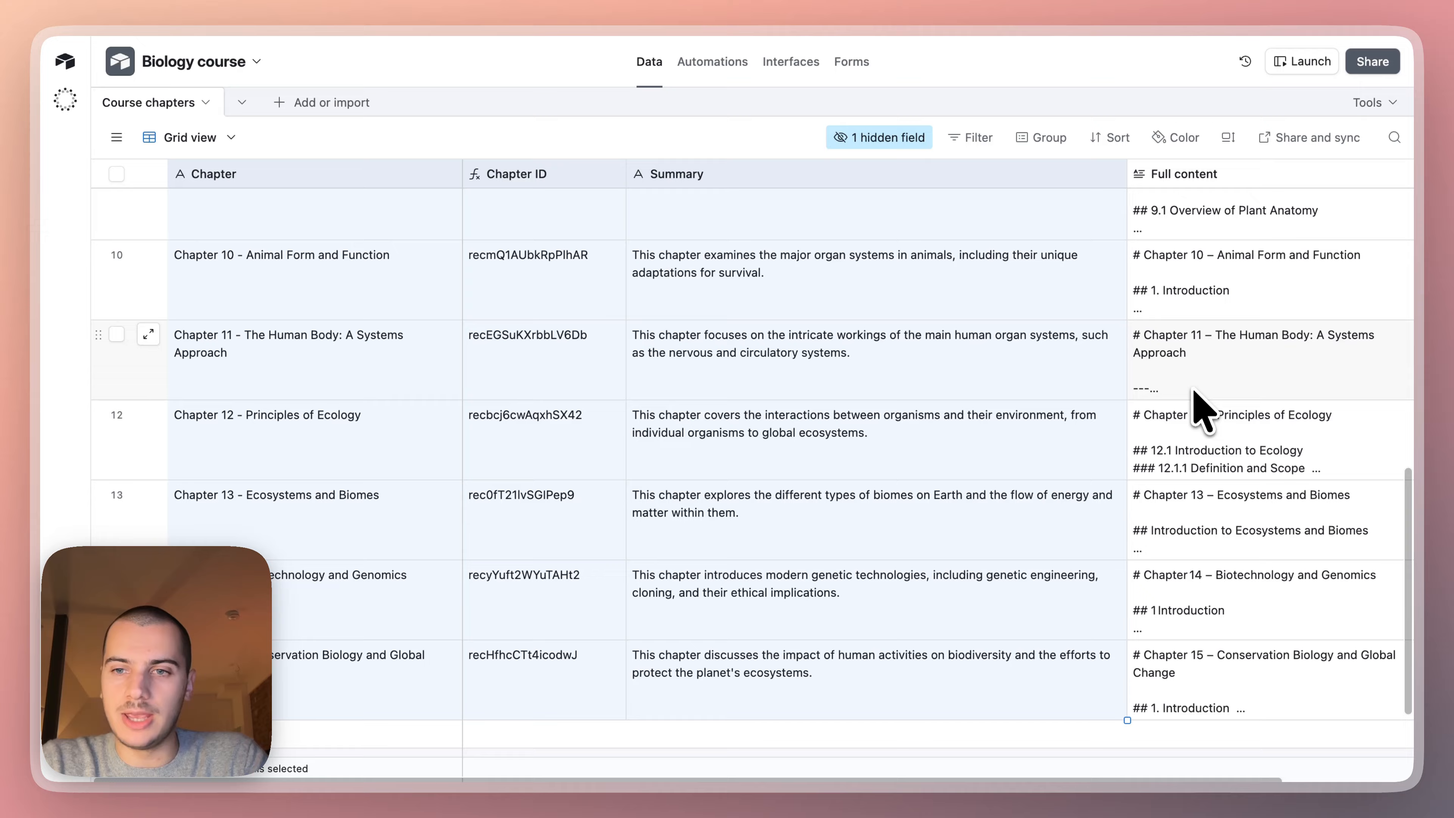
Append the copied full chapter content below the pasted chapter list and check the combined word count.
left_click(1196, 427)
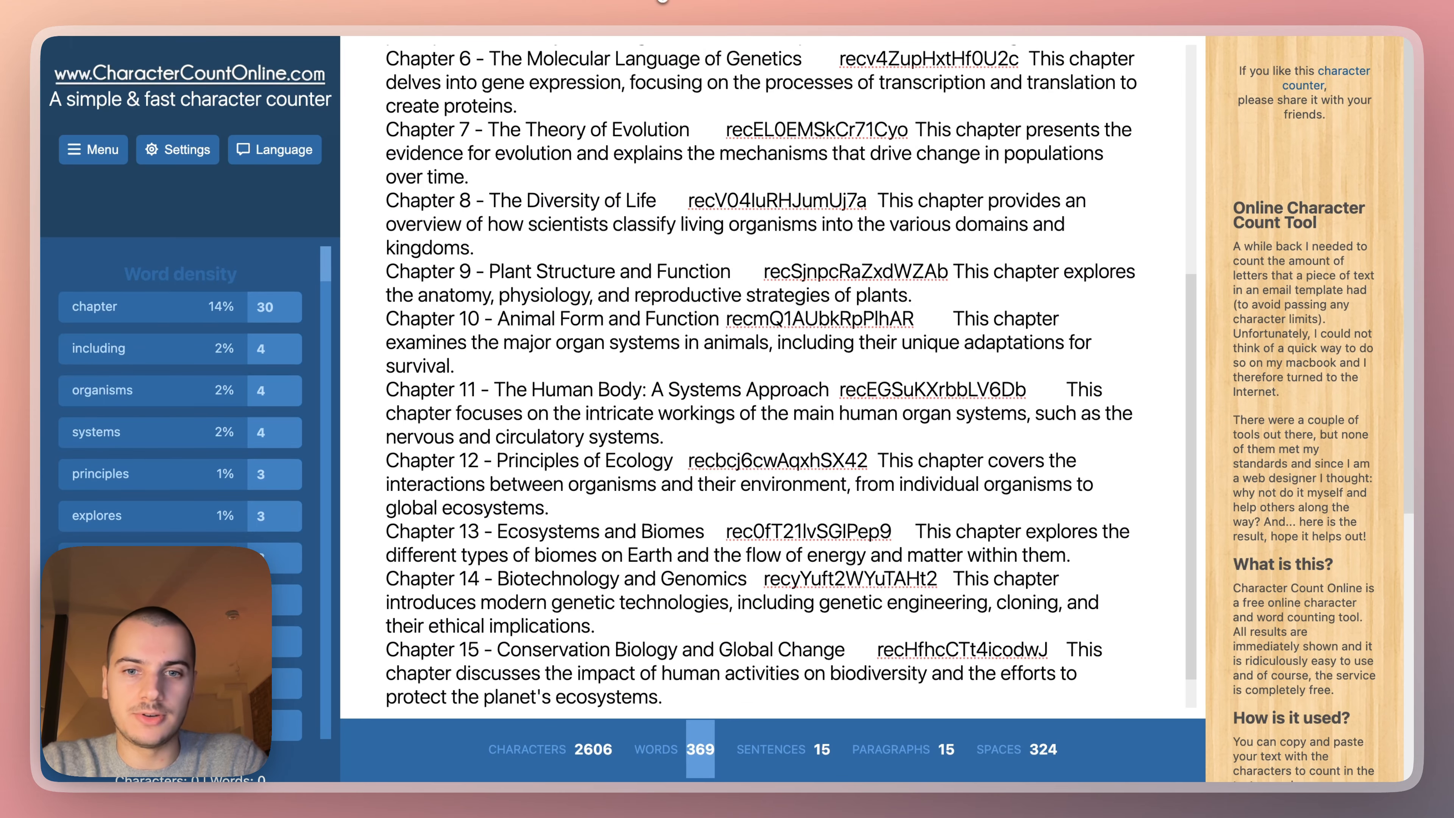
key("Return")
key("Return")
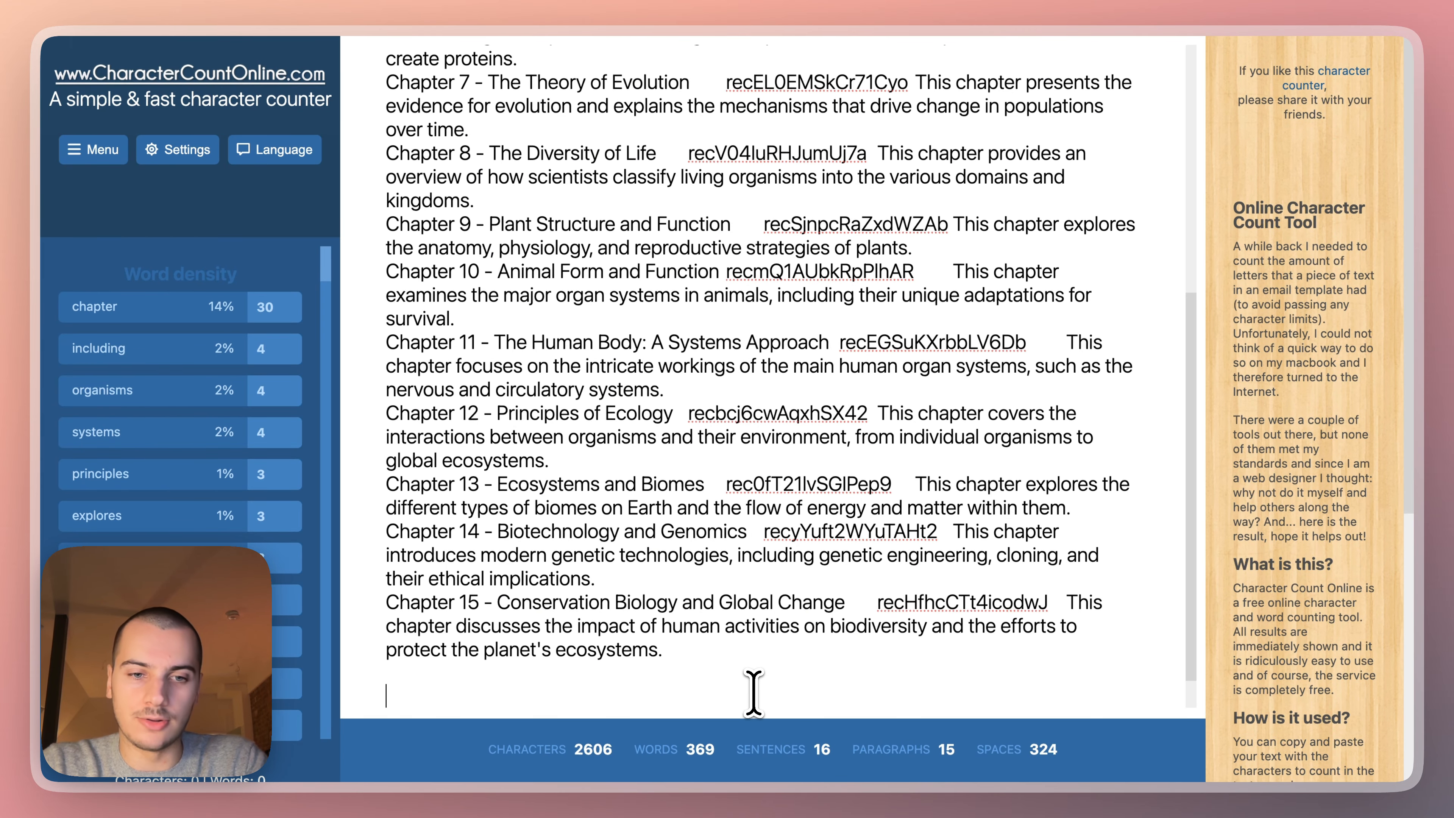
key("super+v")
double_click(689, 751)
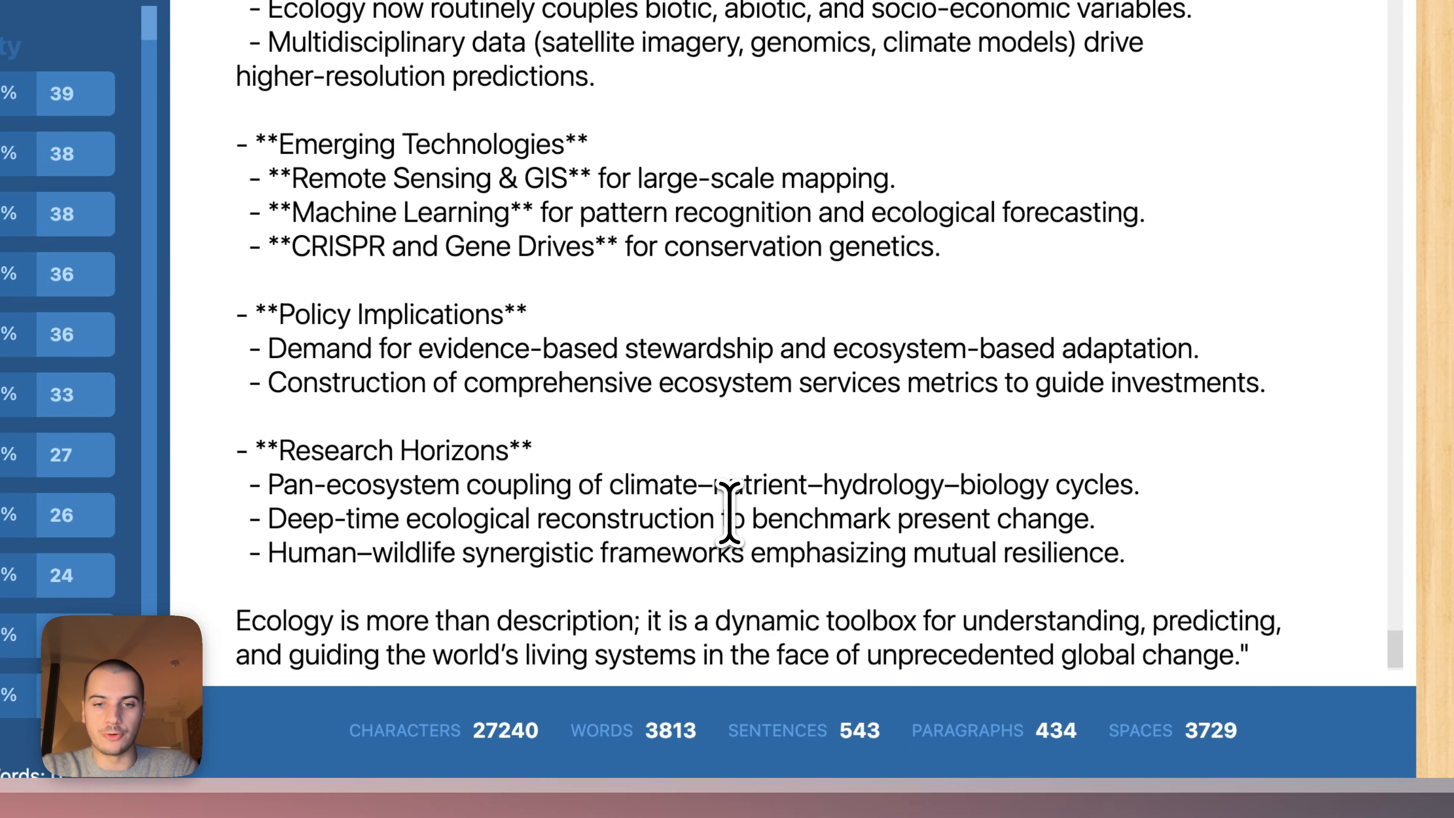
Clear the counter and paste in the entire Course chapters table from Airtable to measure its size.
key("super+a")
key("BackSpace")
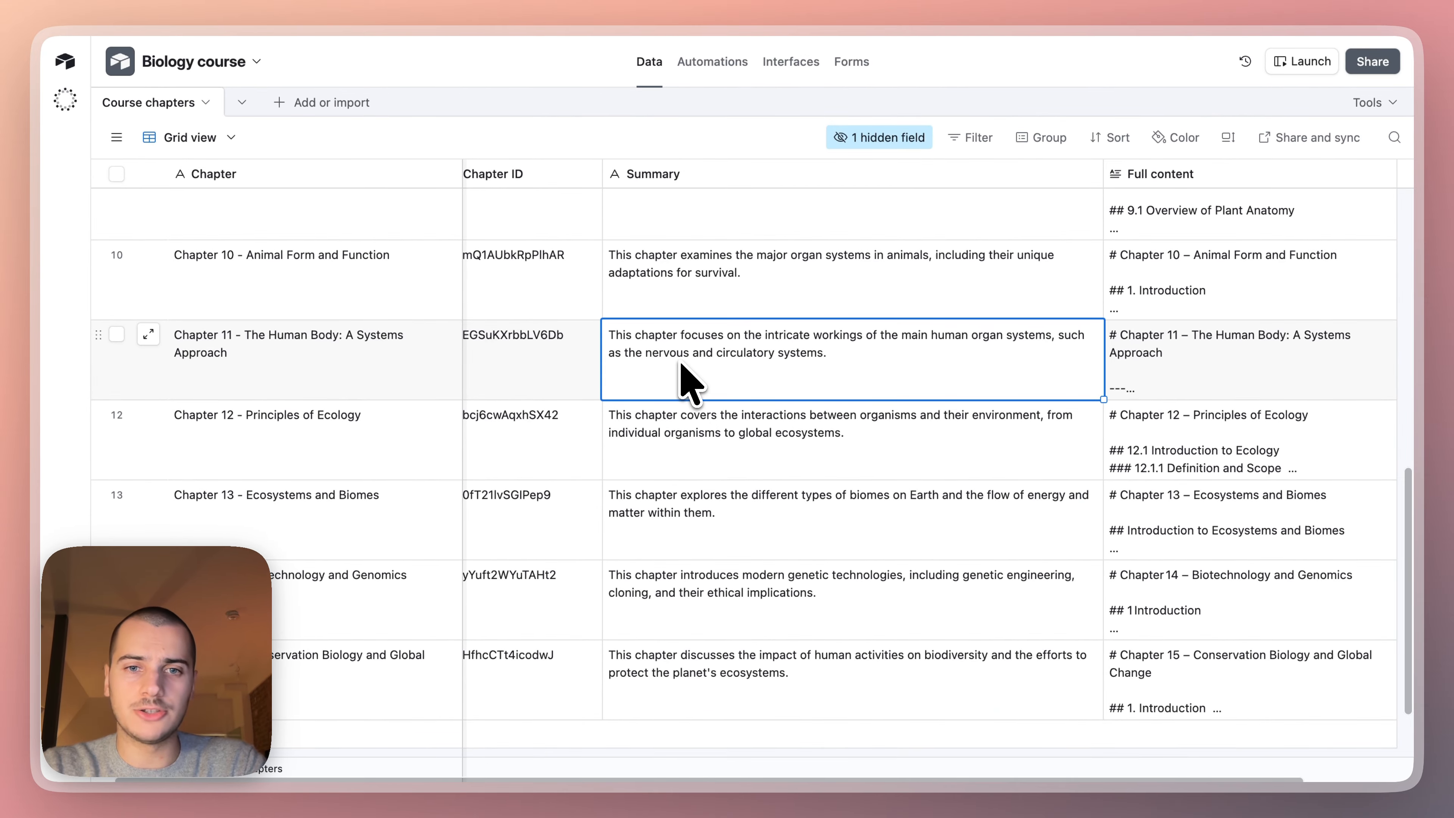
key("super+a")
key("ctrl+Tab")
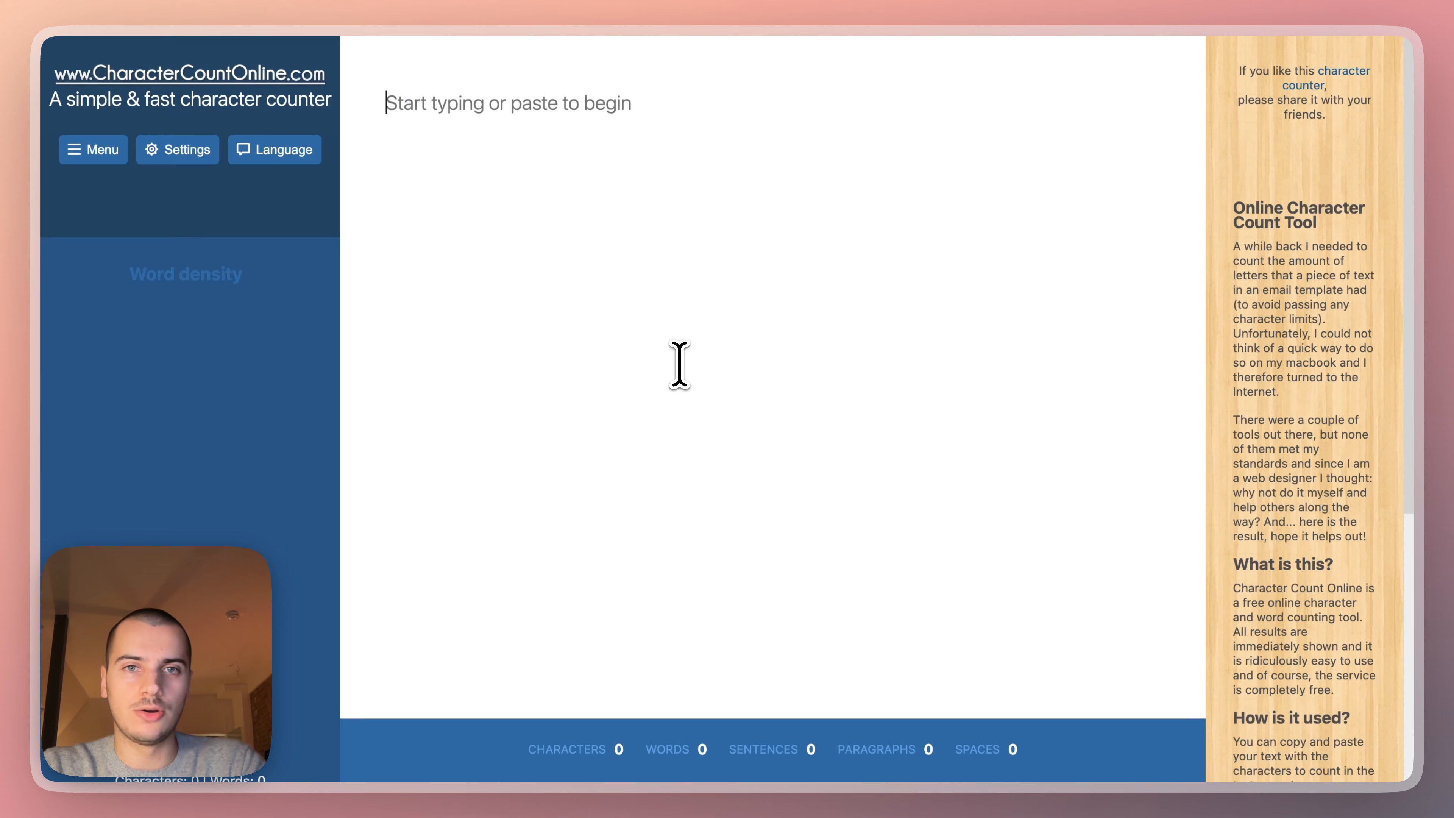
key("super+v")
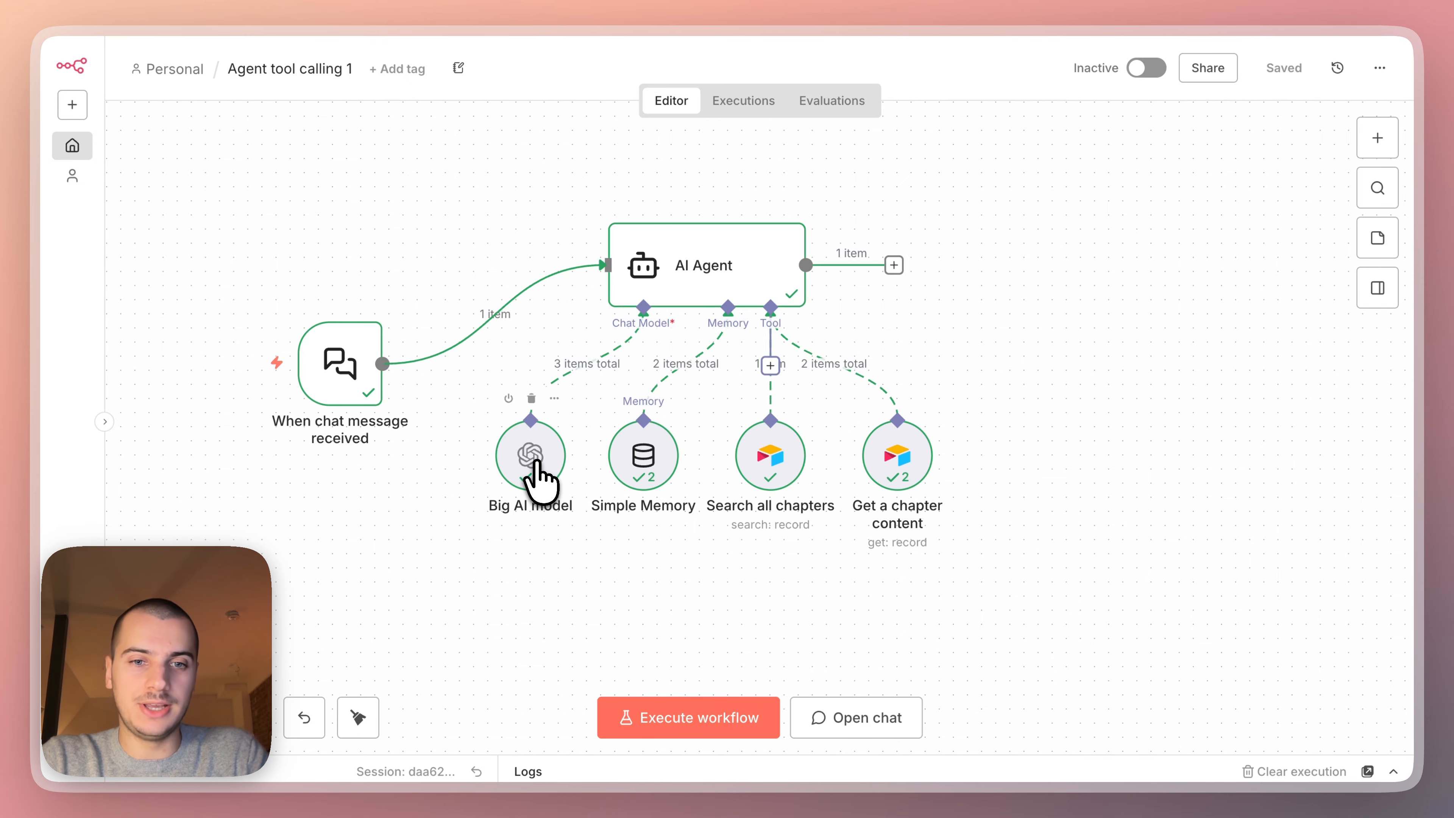
Return to n8n, move the Big AI model node down and away from Simple Memory, and check its model setting.
left_click_drag(536, 461, 493, 490)
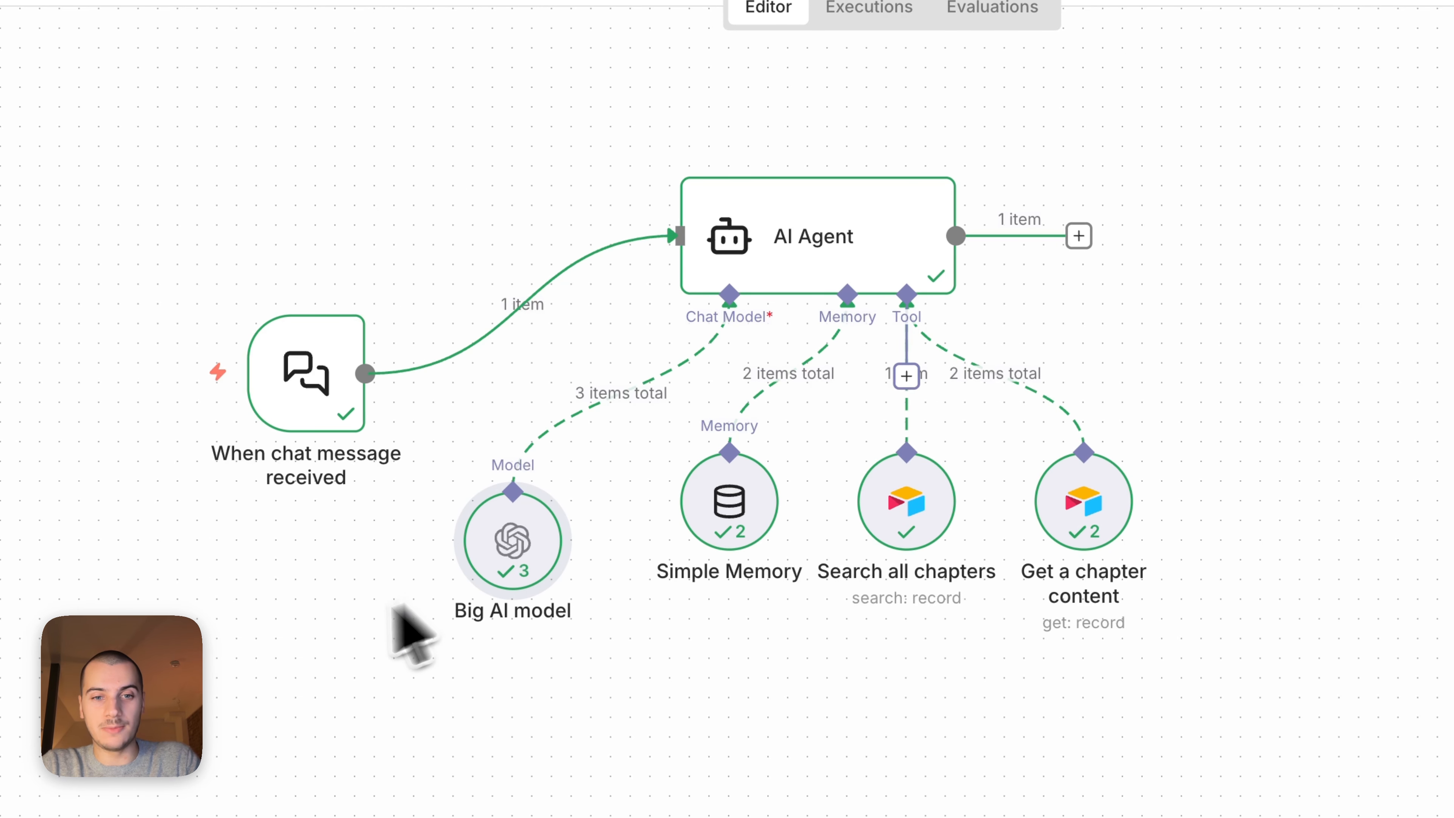
double_click(510, 547)
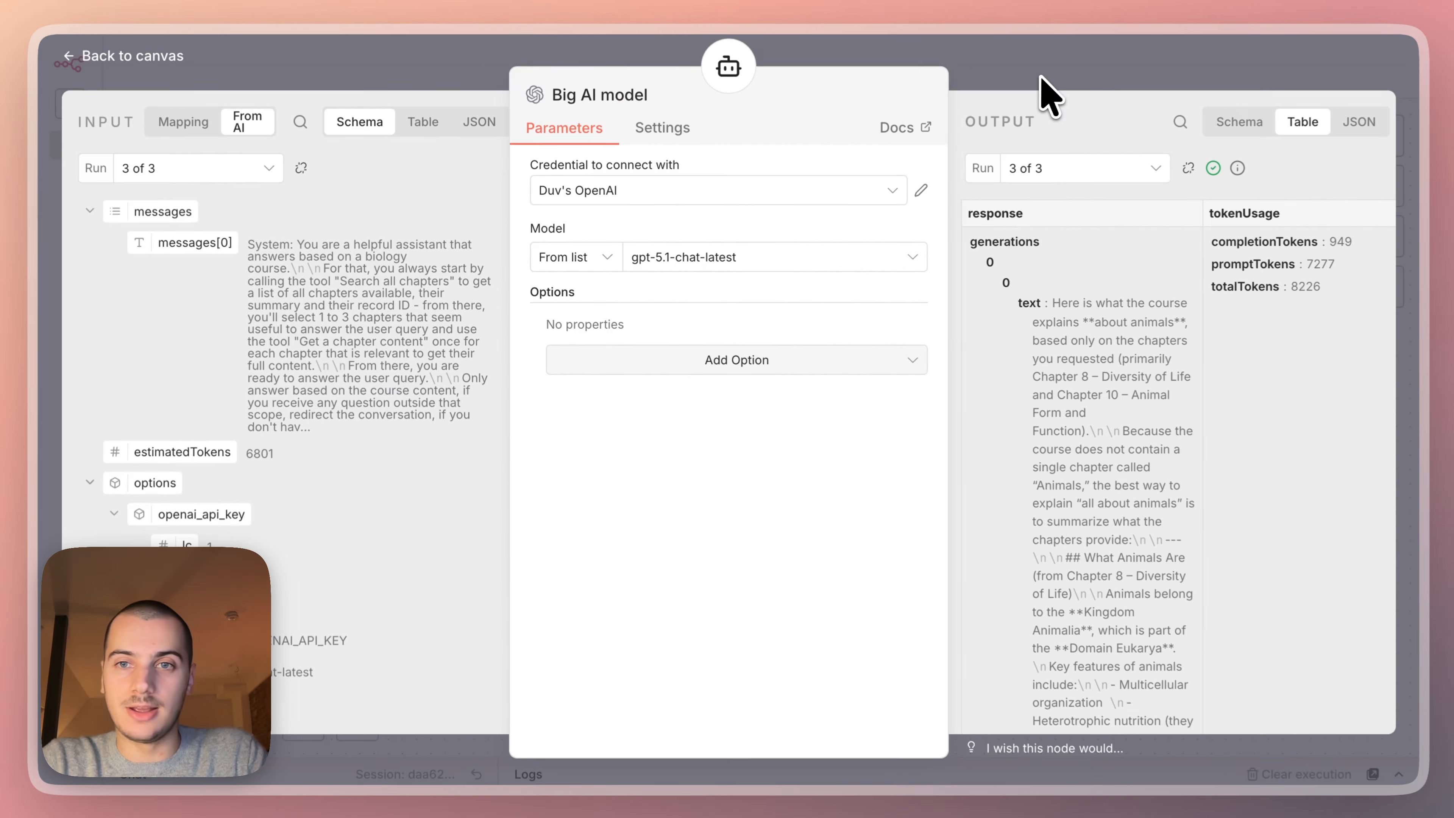
left_click(1039, 75)
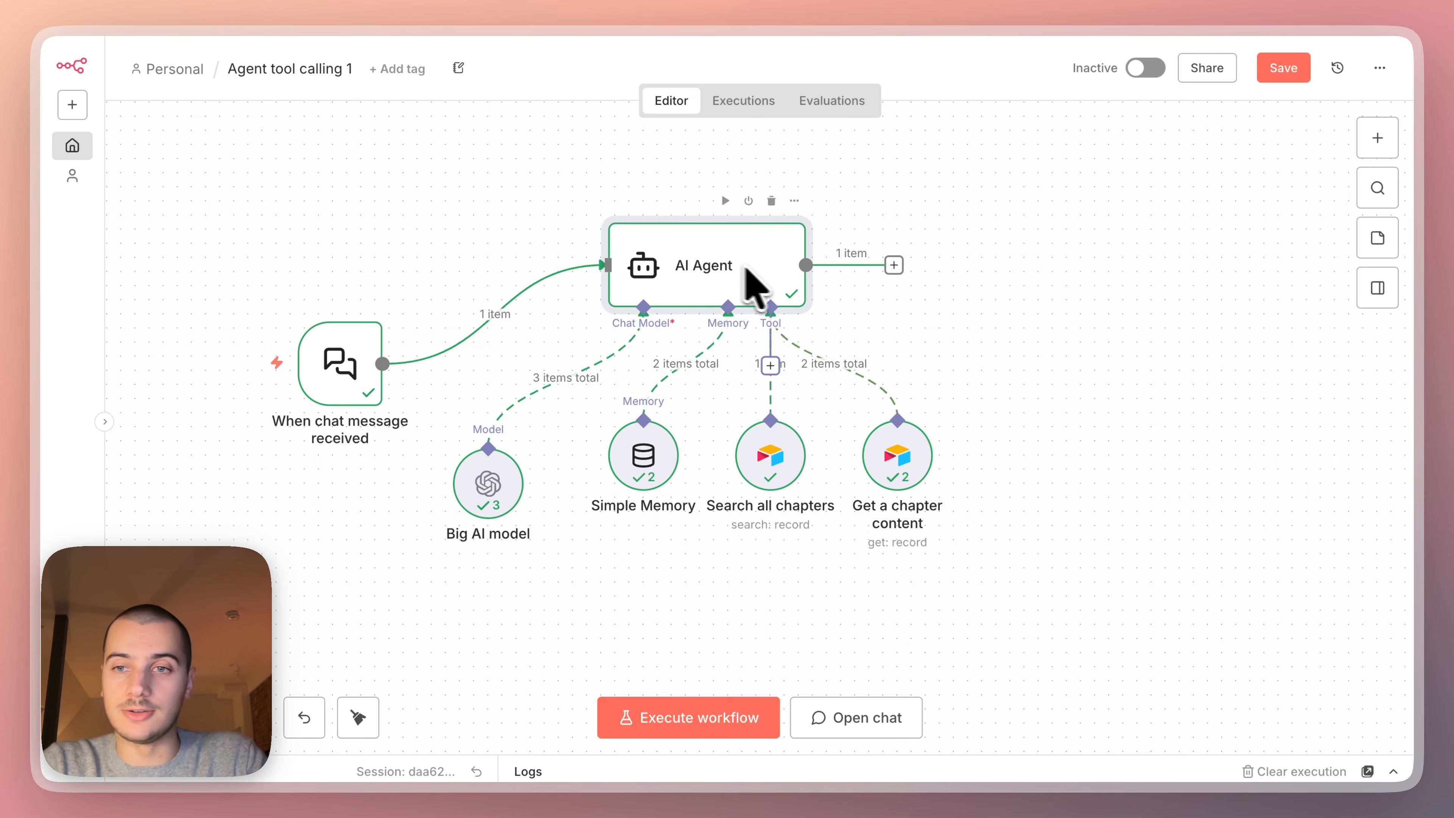
Reopen the AI Agent node and review its prompt settings and system message.
double_click(787, 284)
key("Escape")
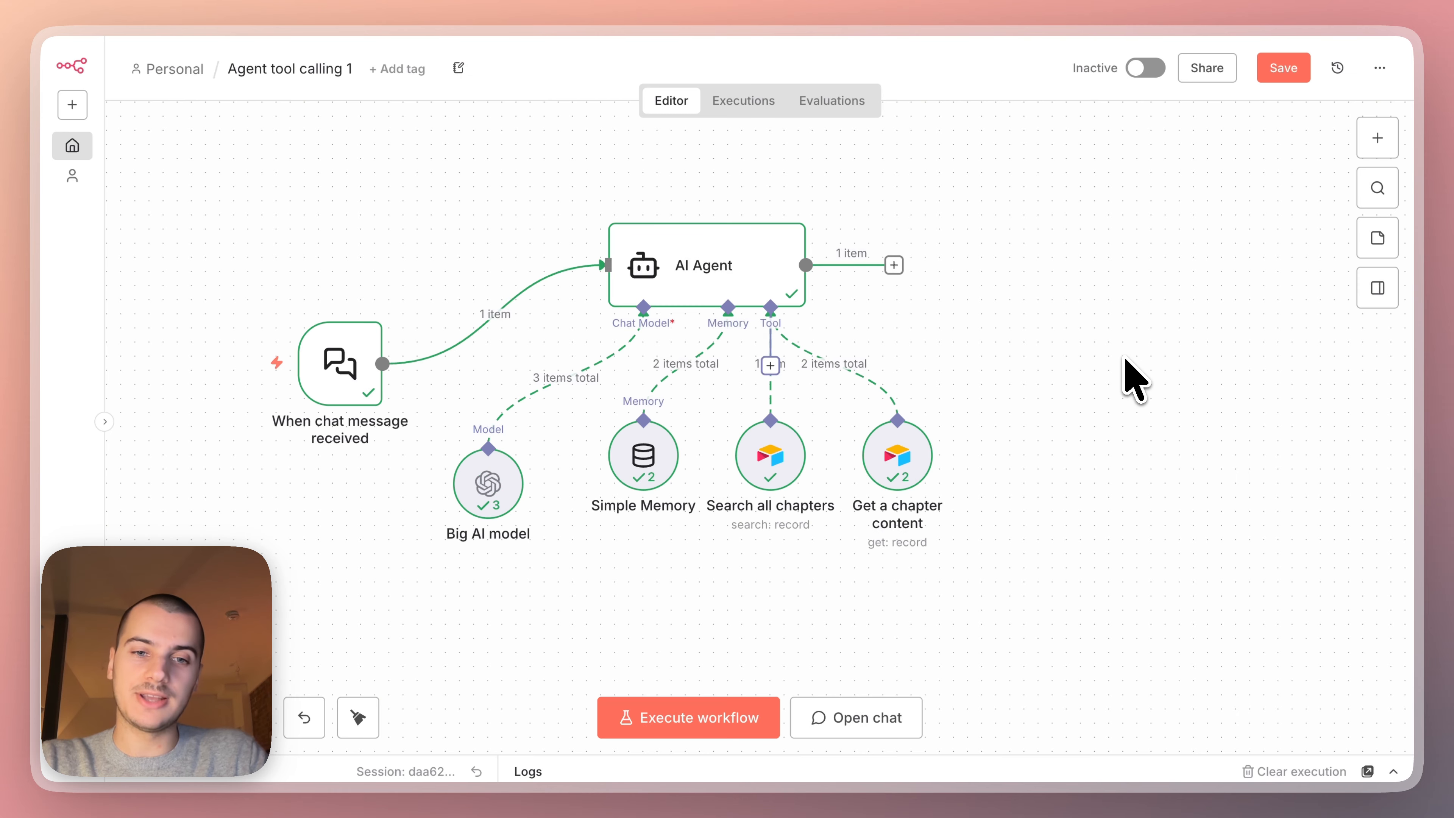
double_click(748, 251)
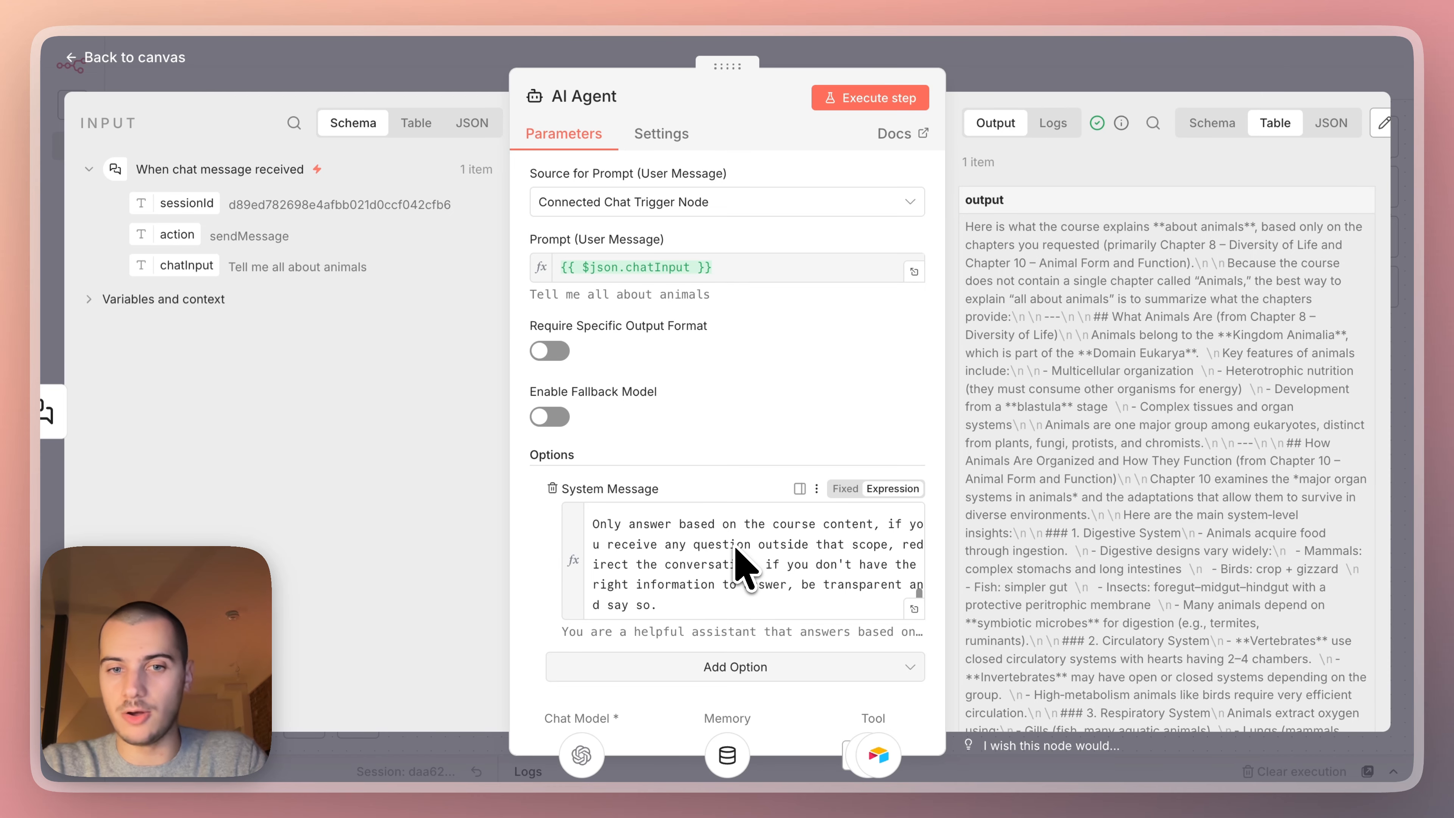
scroll(739, 567, "up", 5)
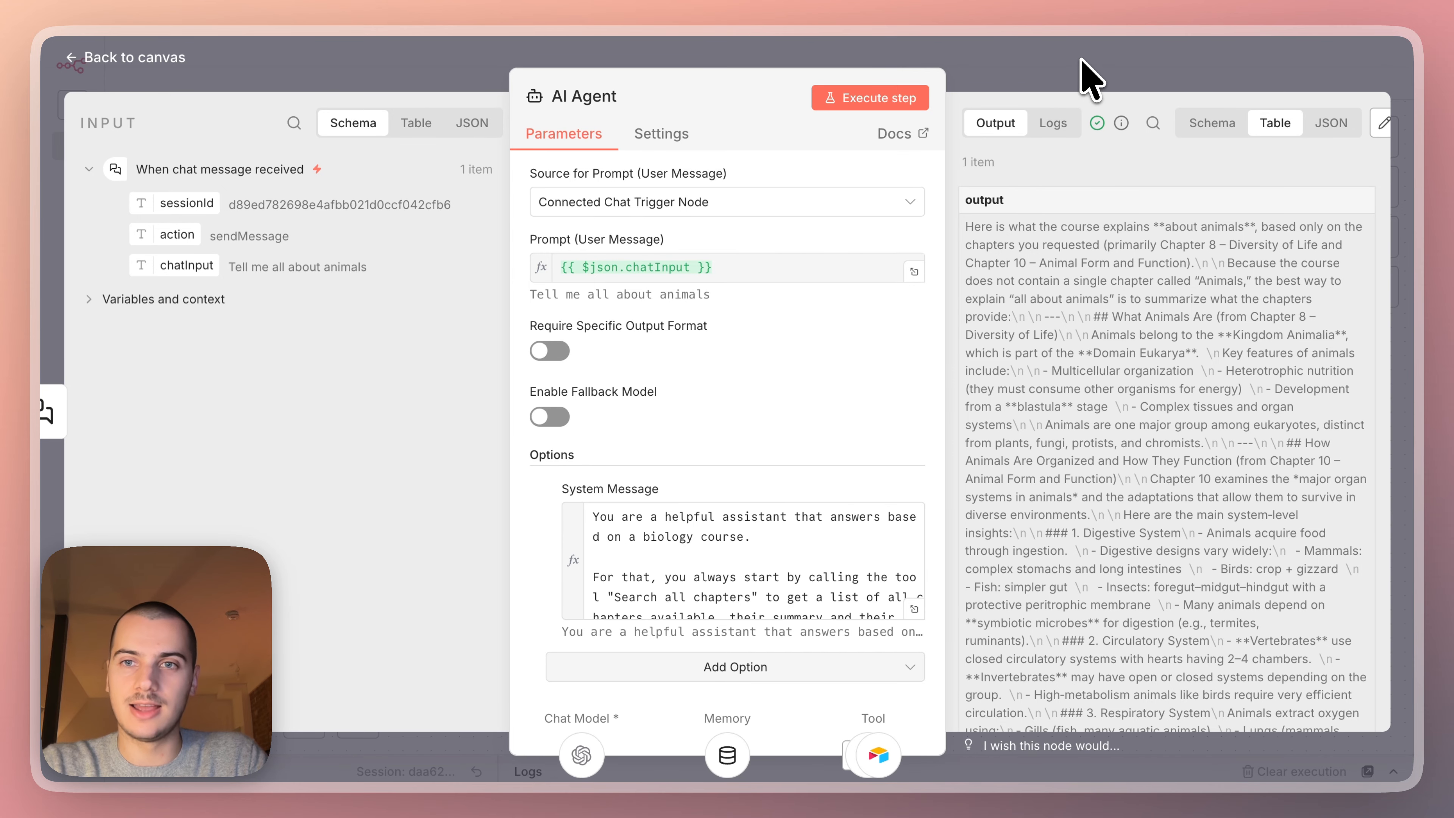
Examine the Get a chapter content tool's latest run output, comparing its created time, summary and full content fields.
key("Escape")
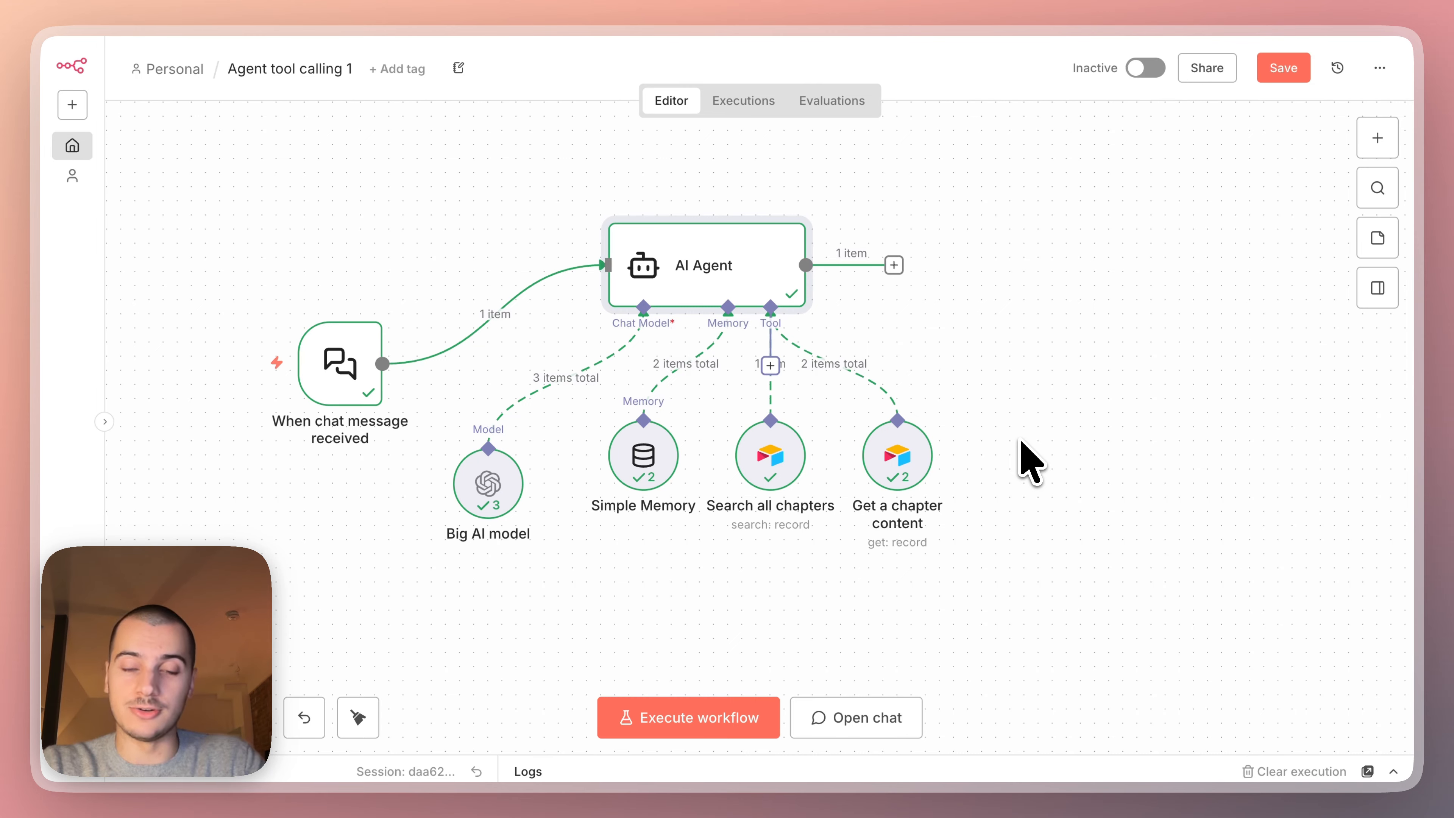
left_click(1120, 440)
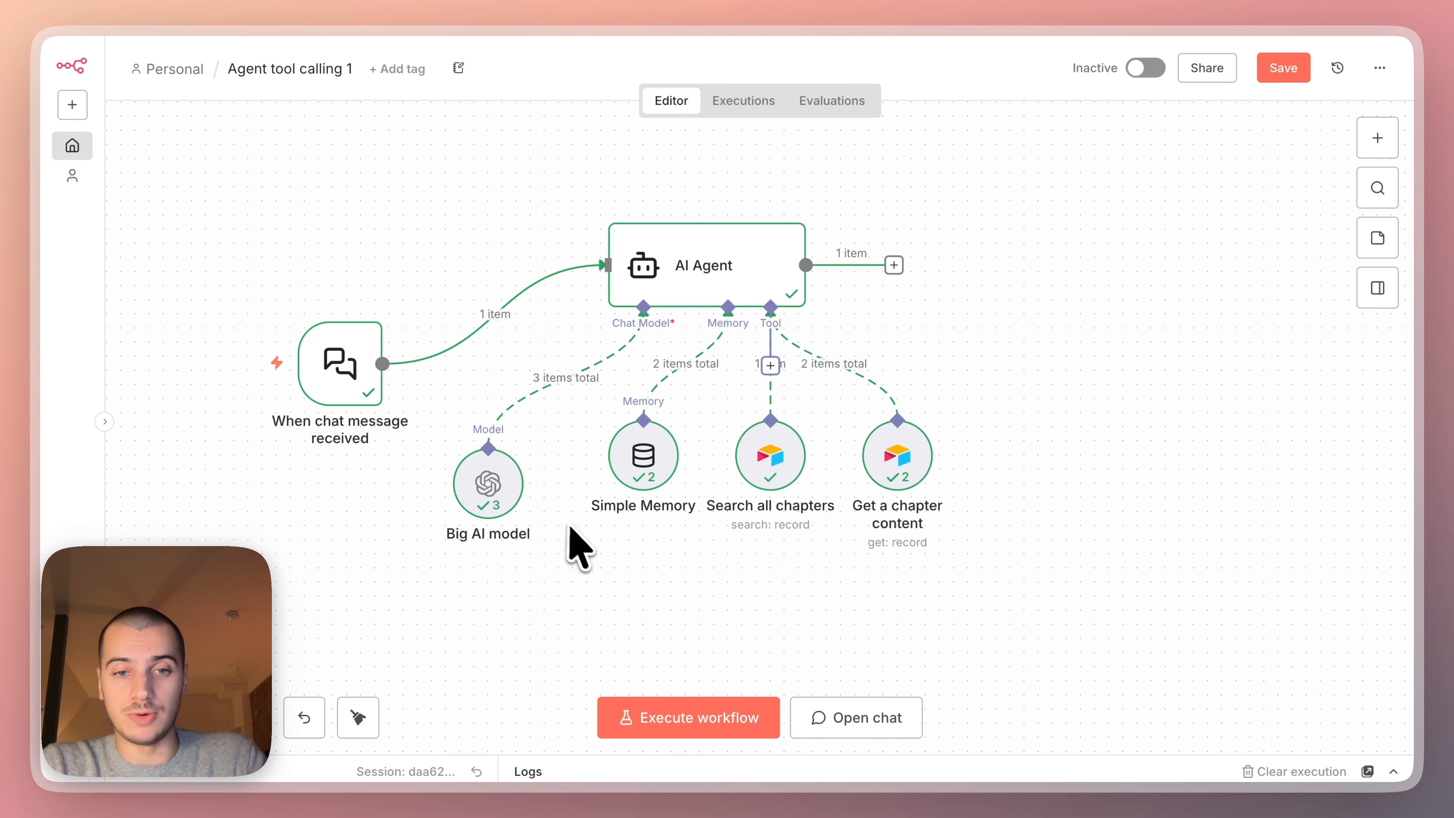
double_click(895, 466)
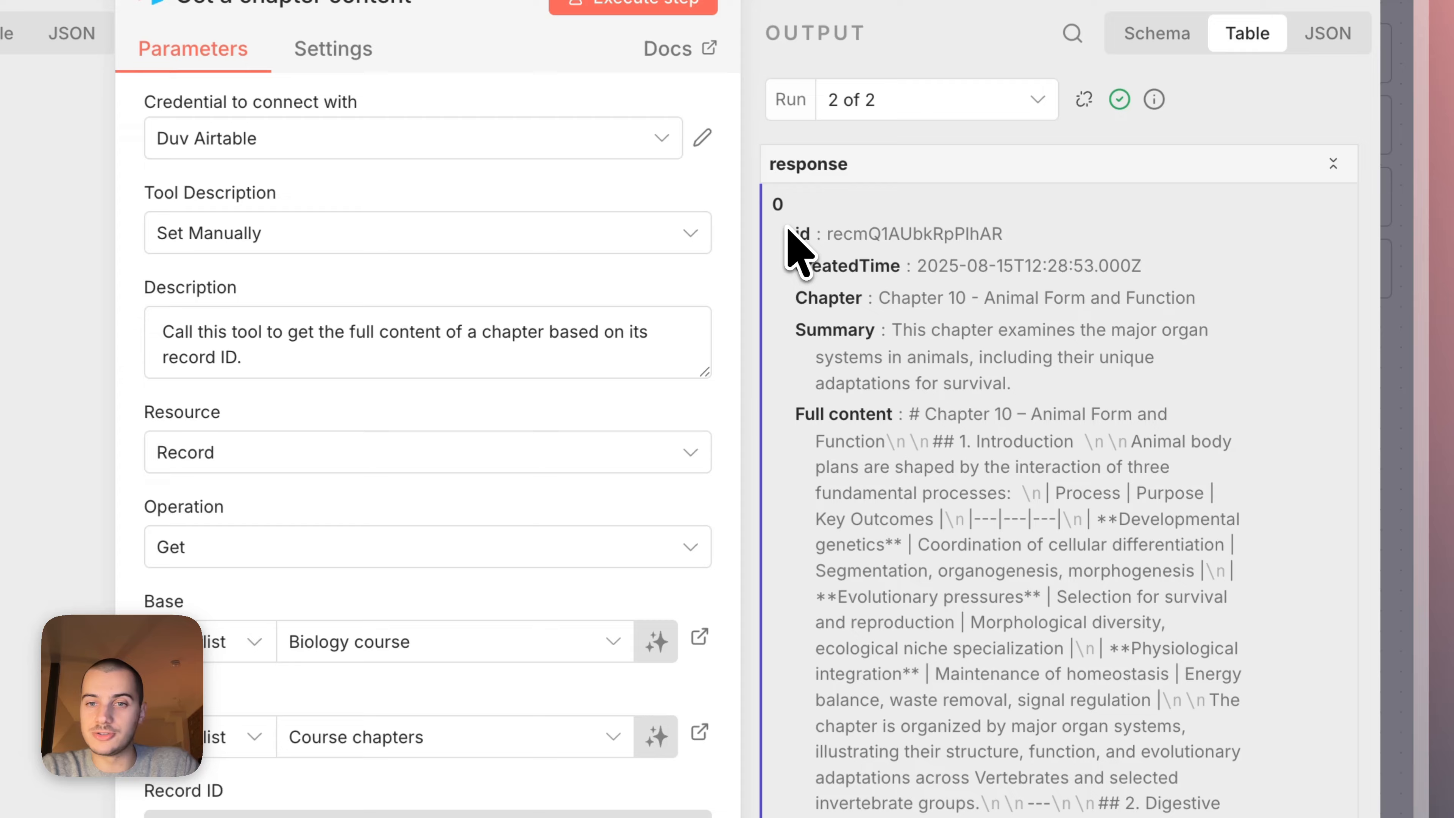
left_click_drag(980, 267, 1205, 335)
triple_click(1010, 338)
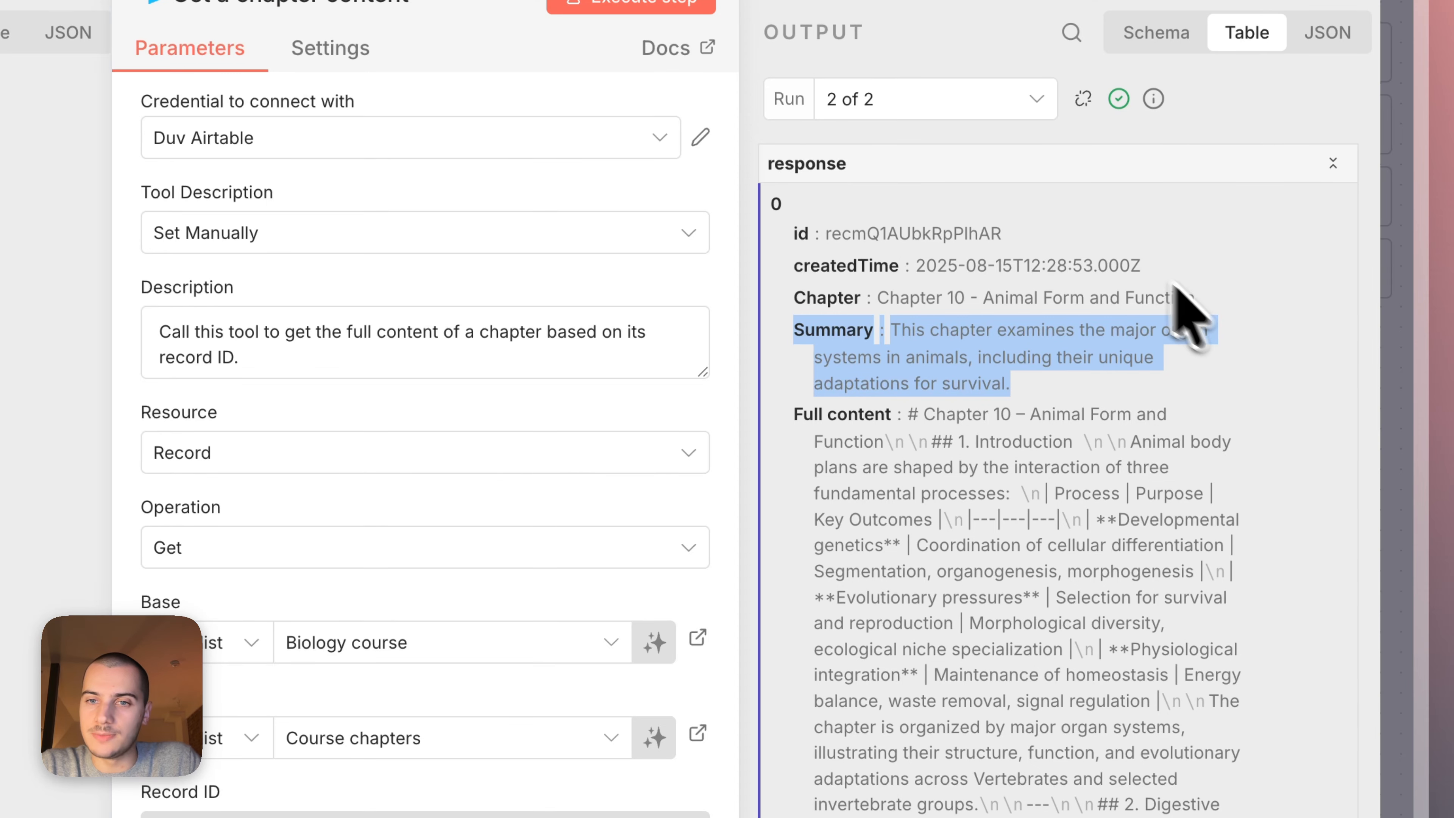
left_click_drag(1139, 261, 724, 268)
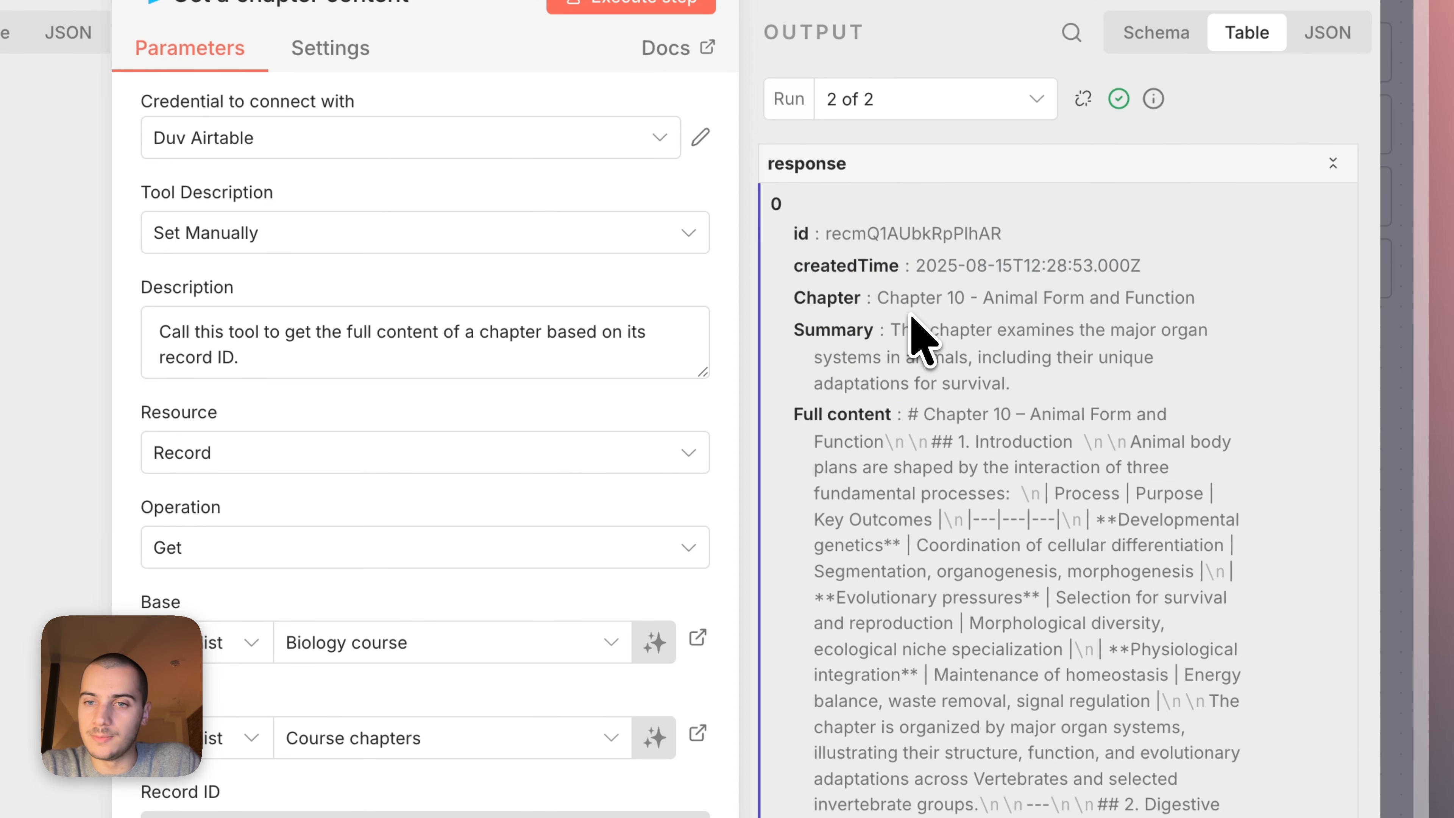
triple_click(910, 315)
scroll(973, 392, "down", 2)
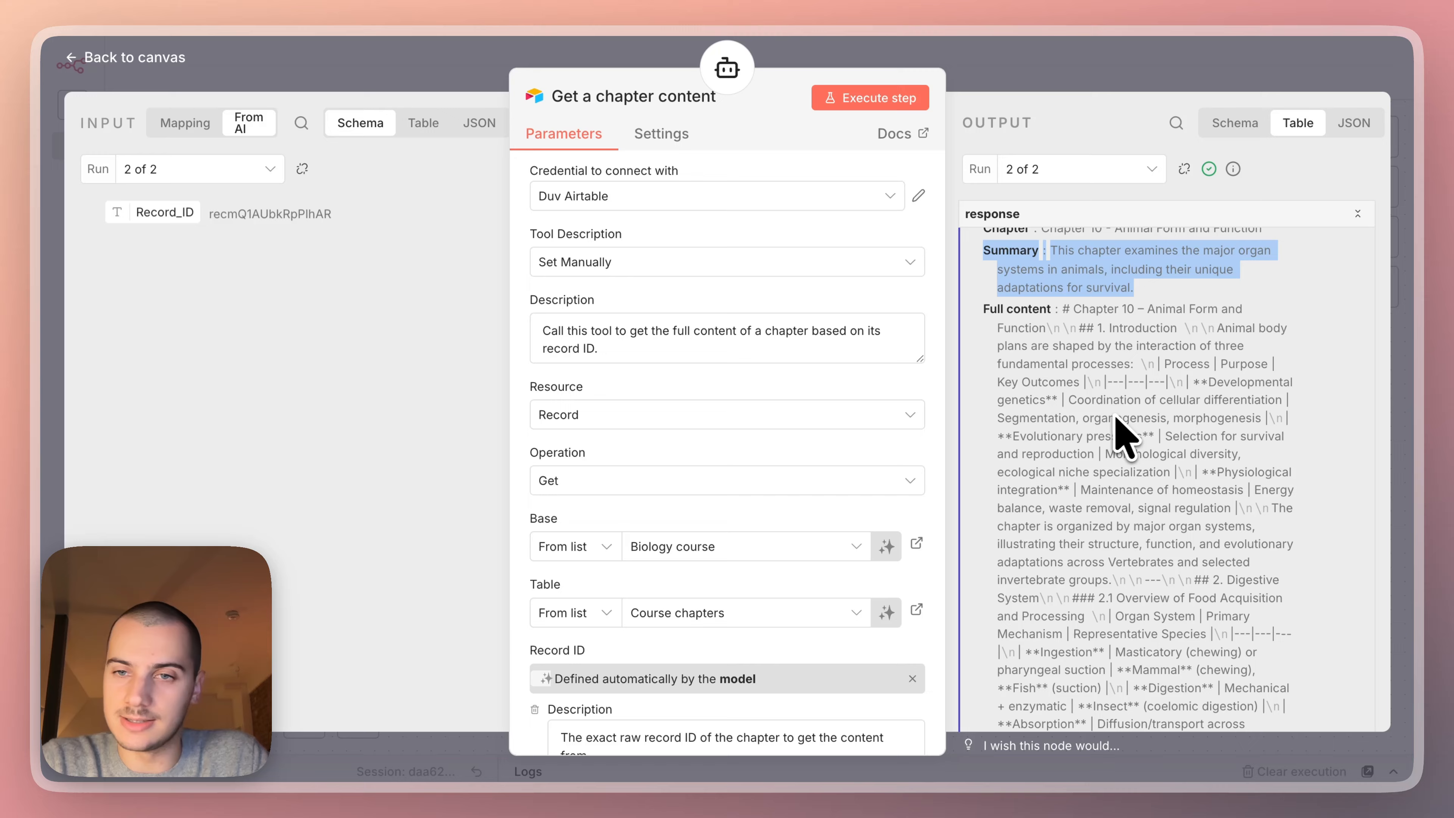
scroll(1114, 413, "up", 2)
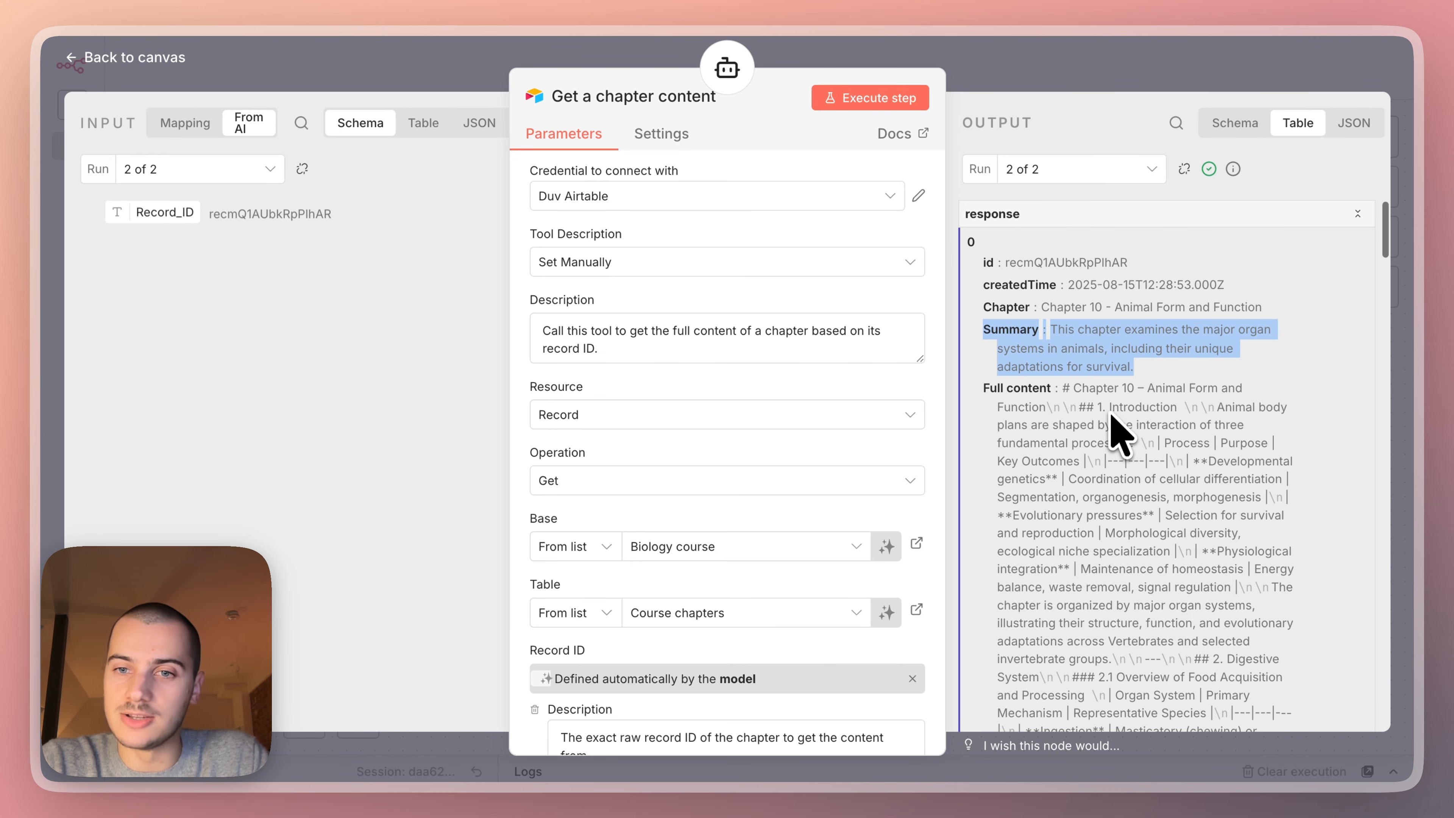
triple_click(983, 386)
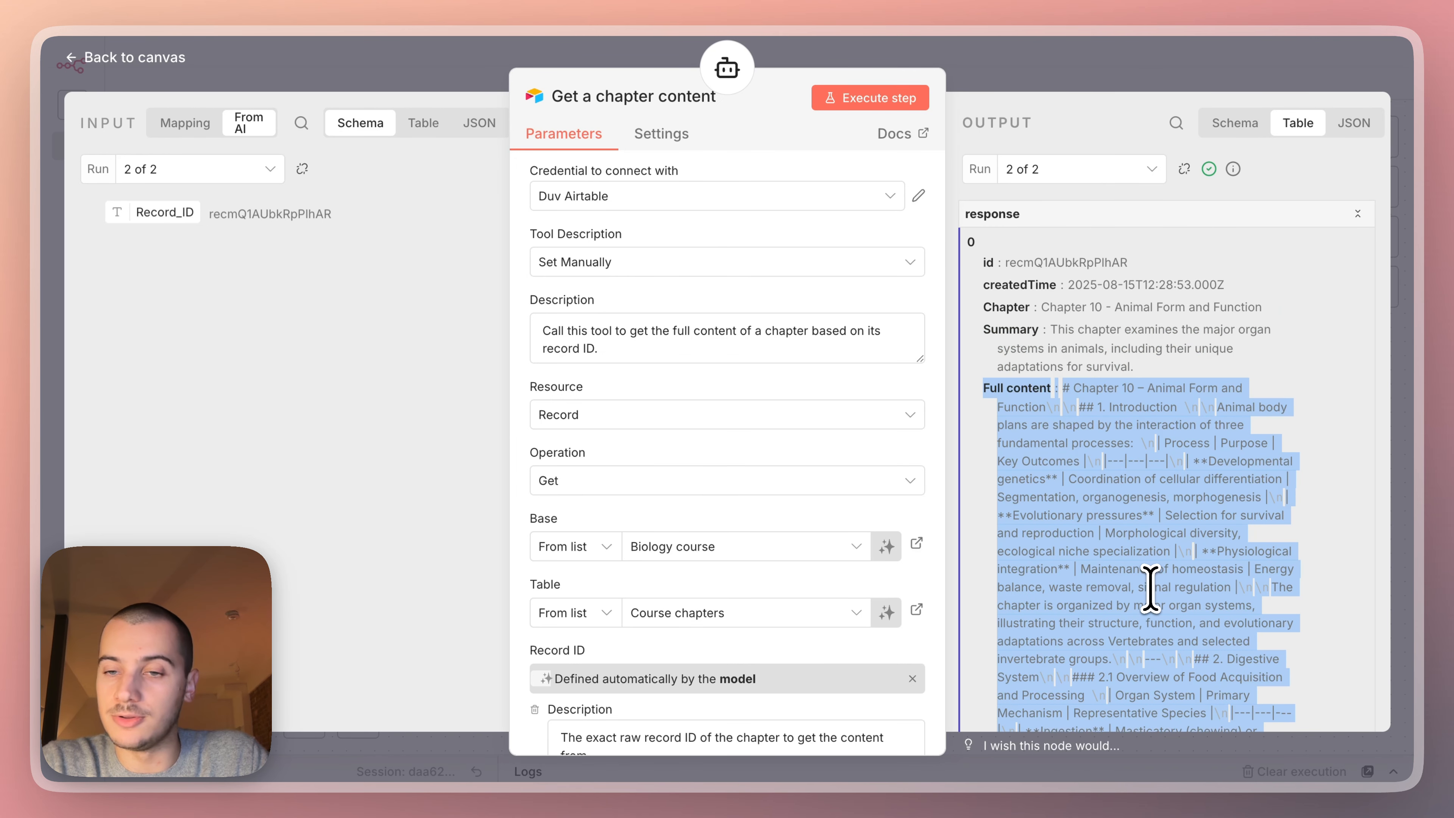
left_click(1211, 407)
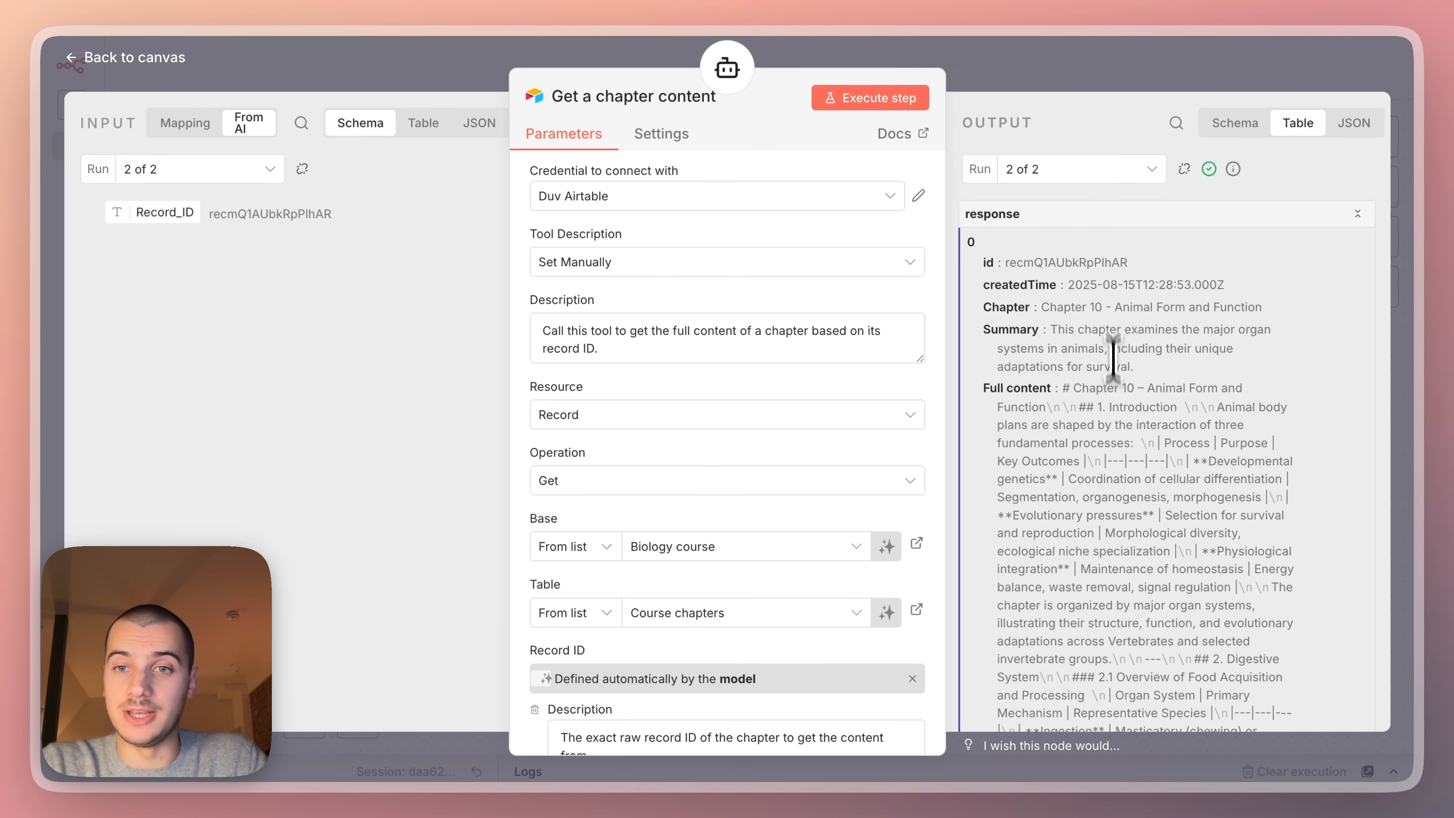
Delete the Search all chapters and Get a chapter content tools from the AI Agent.
key("Escape")
left_click_drag(1030, 560, 726, 388)
key("Delete")
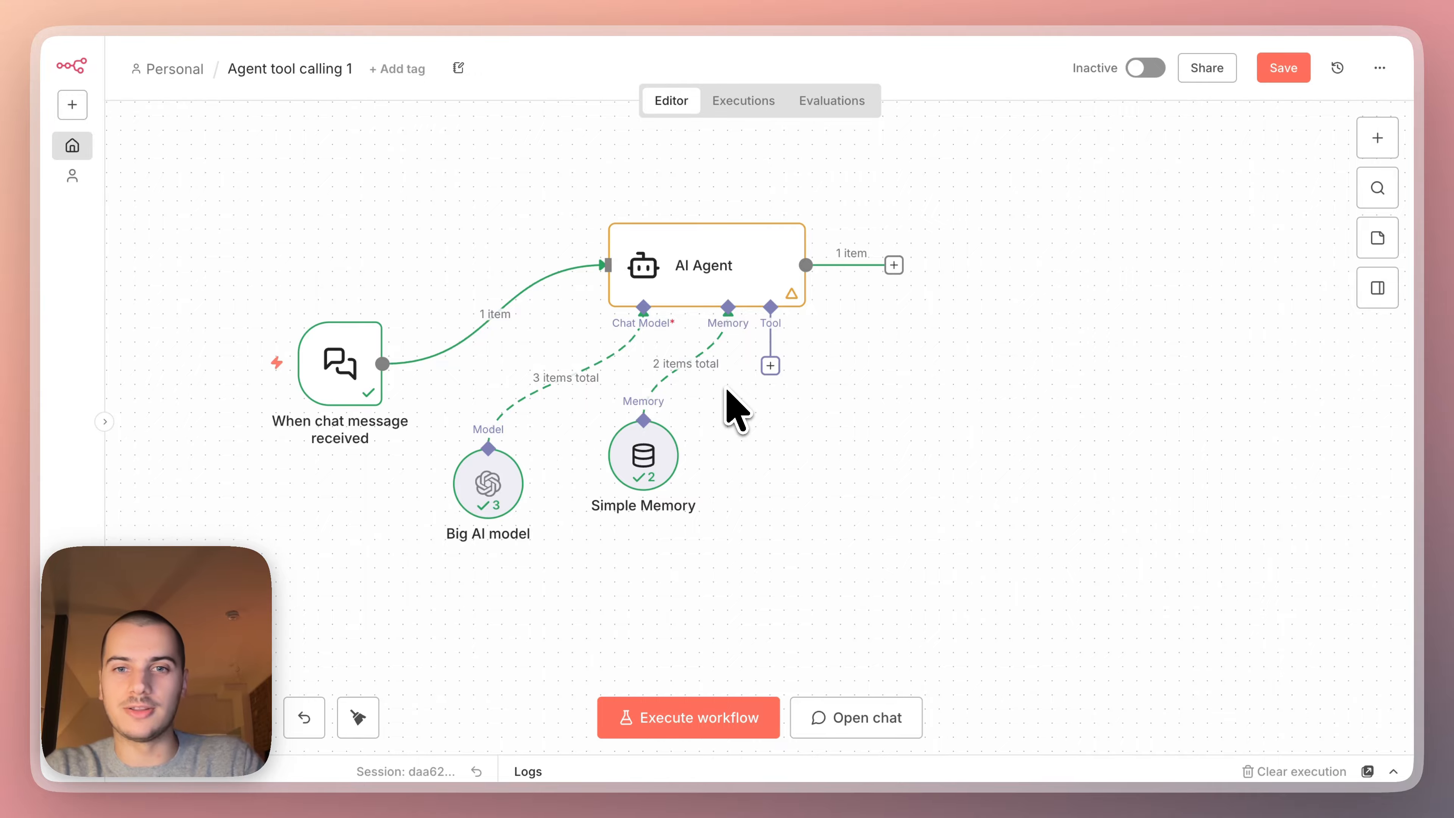
Review the When Executed by Another Workflow trigger's "Topics to look for" input field and its pinned sample value.
scroll(860, 504, "down", 10)
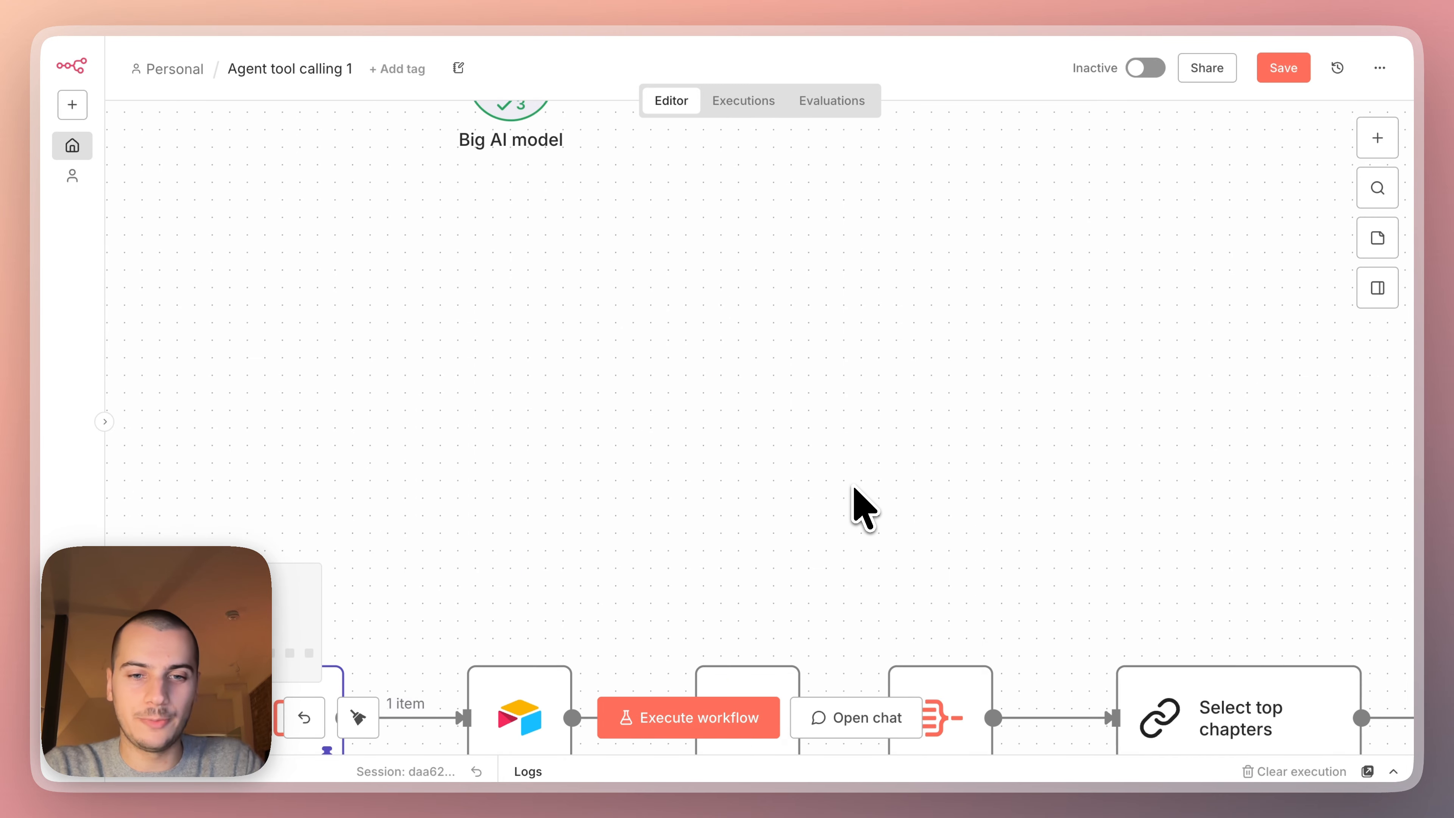
scroll(855, 486, "down", 5)
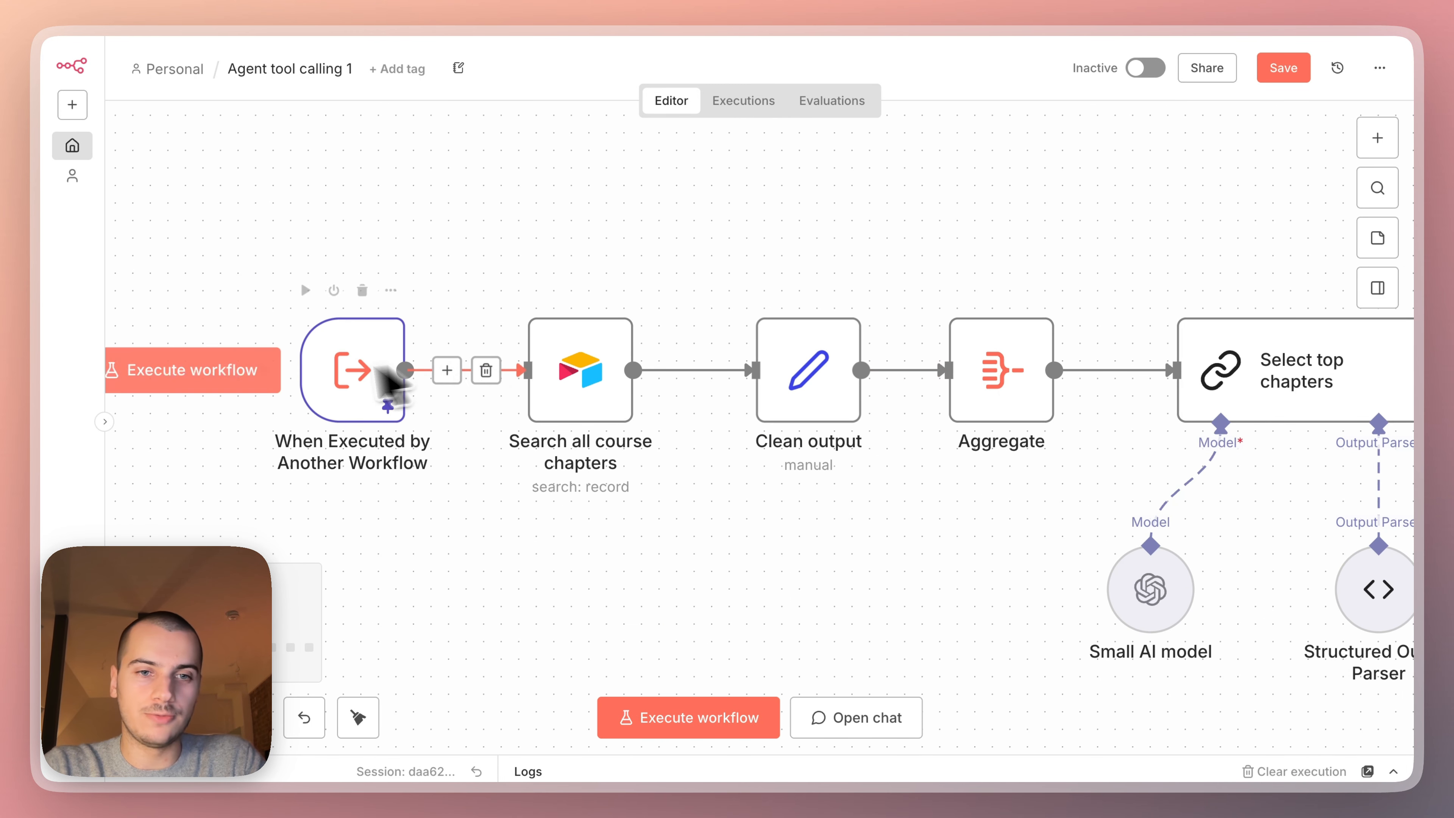
scroll(522, 547, "down", 5)
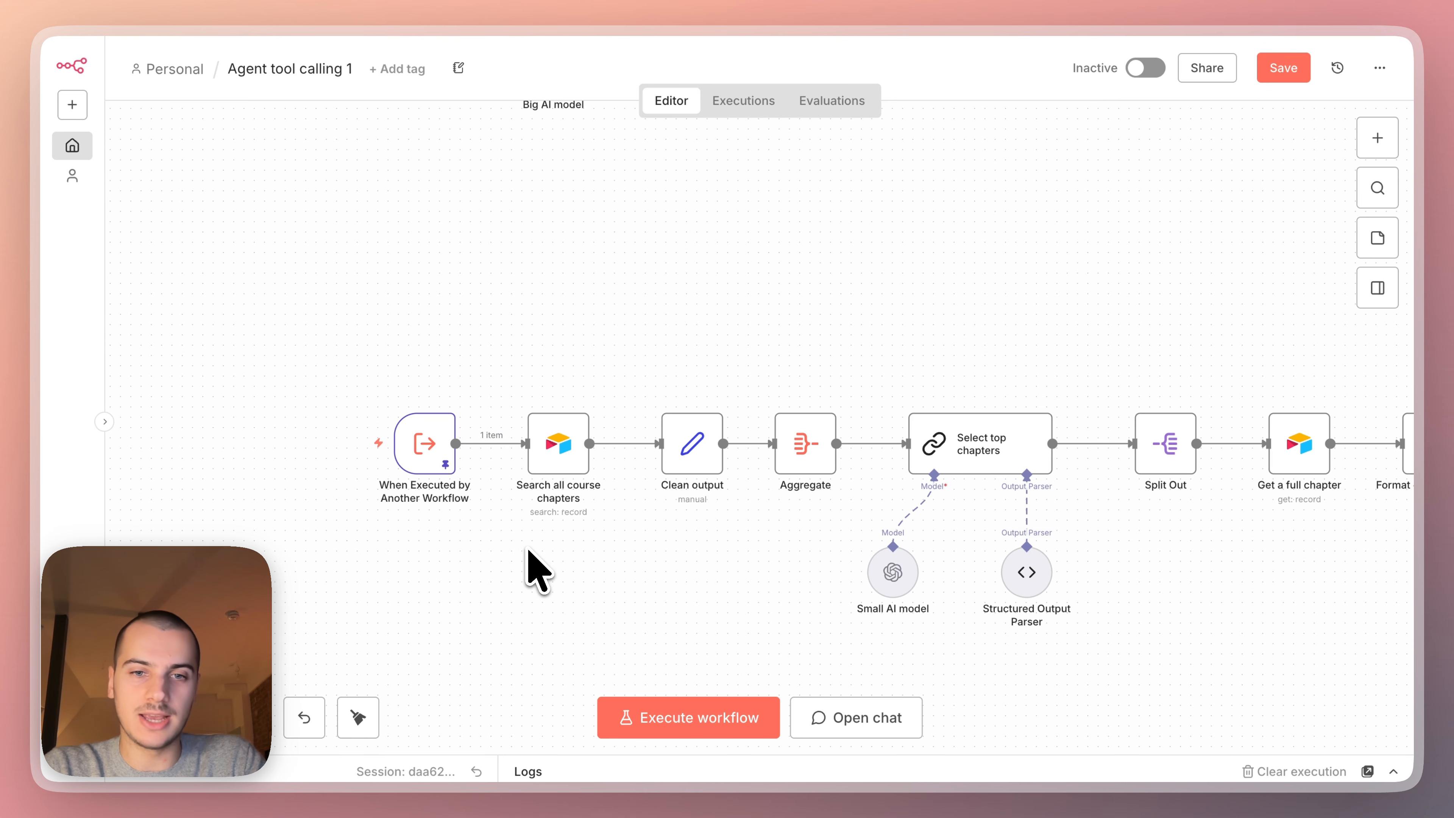
mouse_move(461, 487)
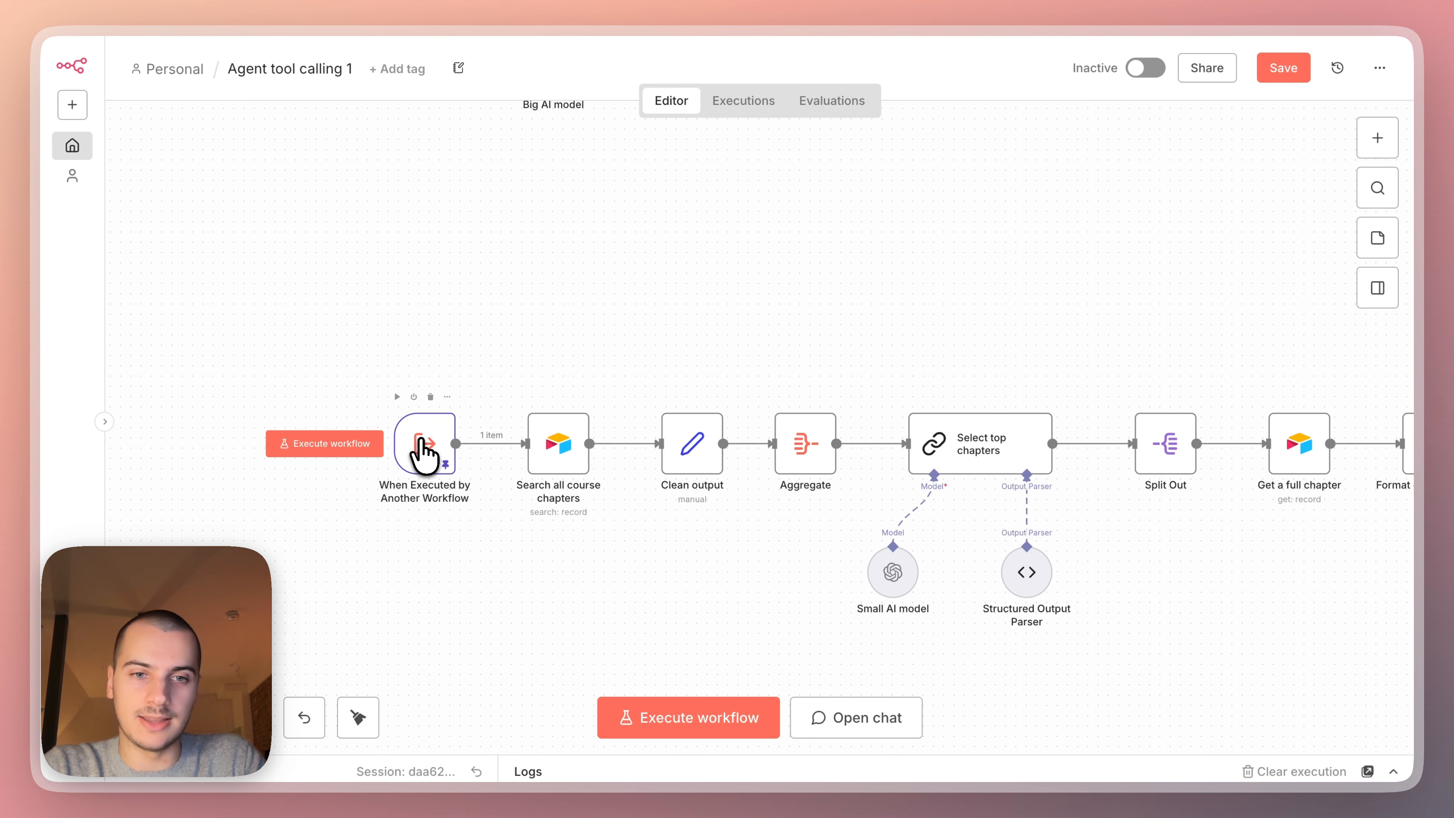
double_click(423, 447)
left_click(259, 292)
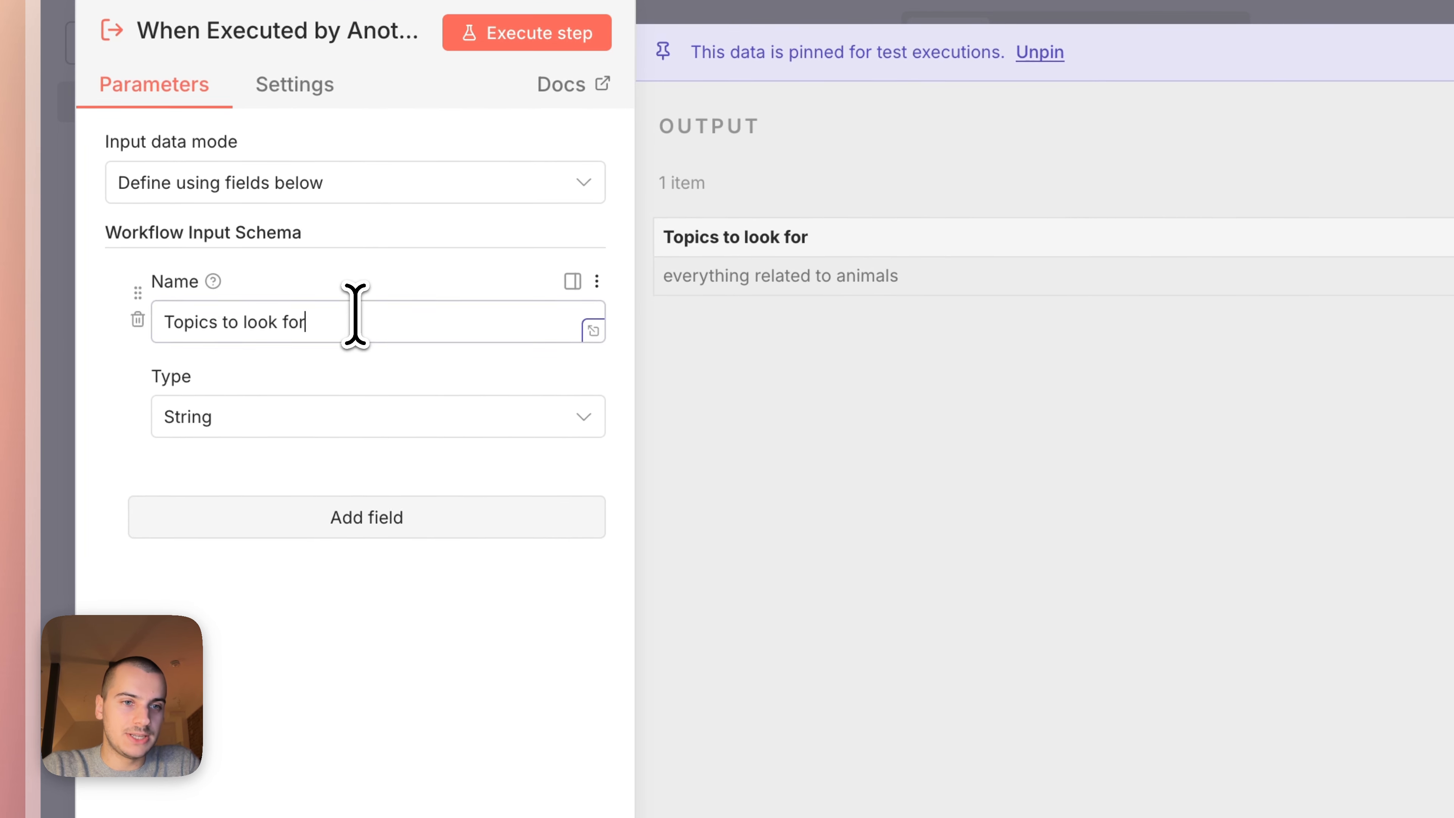
left_click_drag(355, 315, 155, 313)
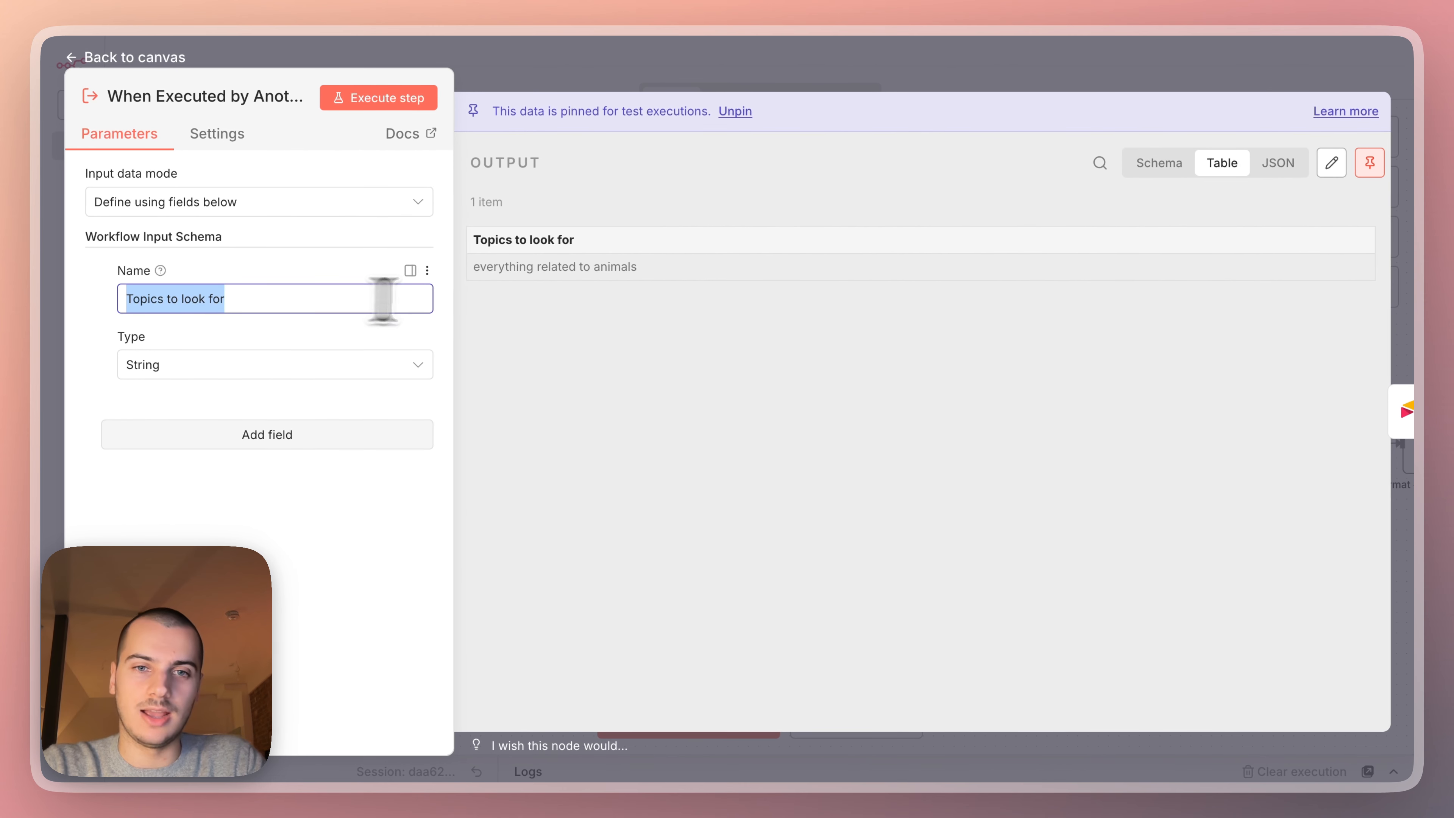
triple_click(554, 266)
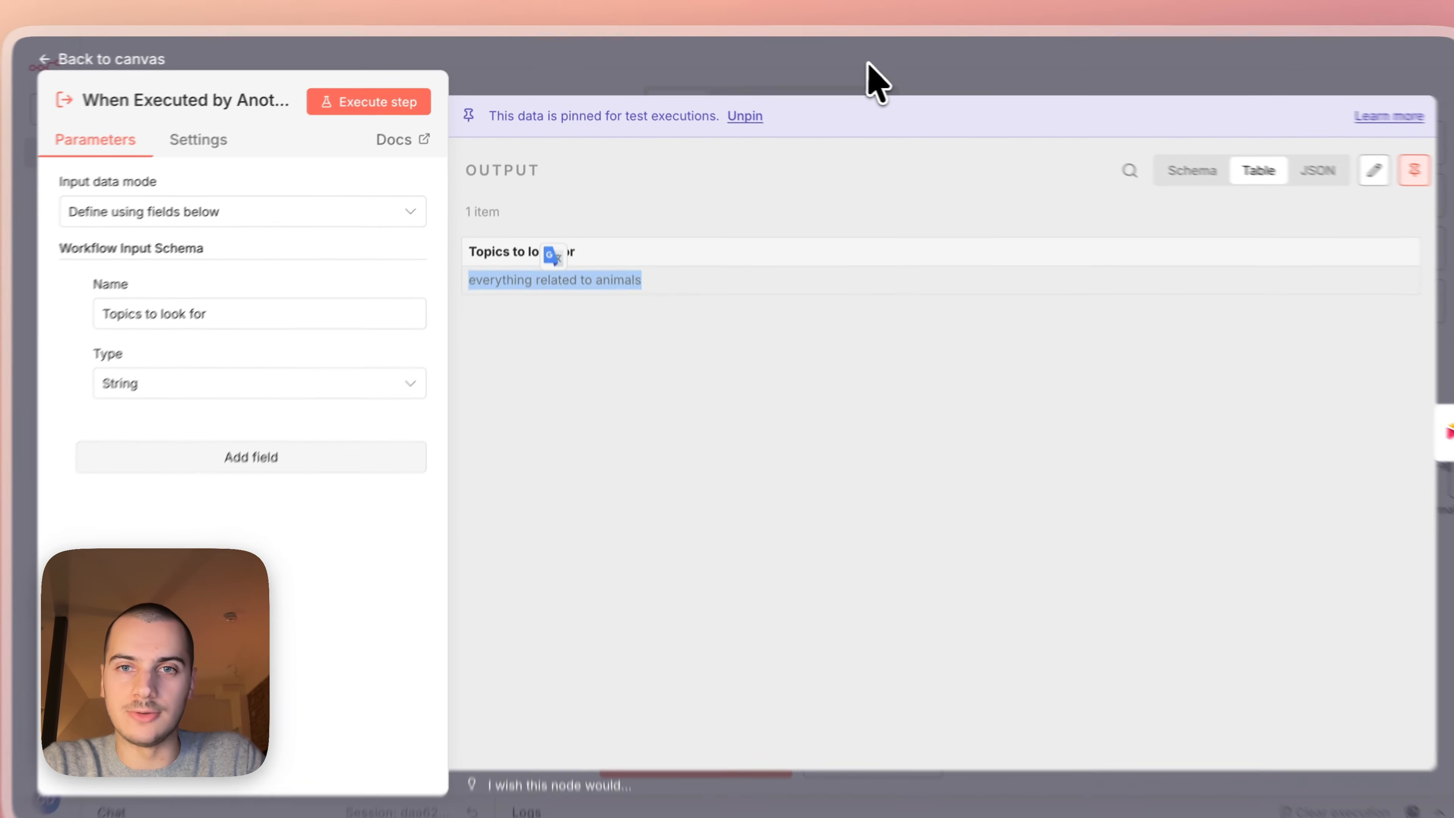
left_click(867, 62)
Execute the When Executed by Another Workflow trigger and the Search all course chapters node individually.
left_click(394, 397)
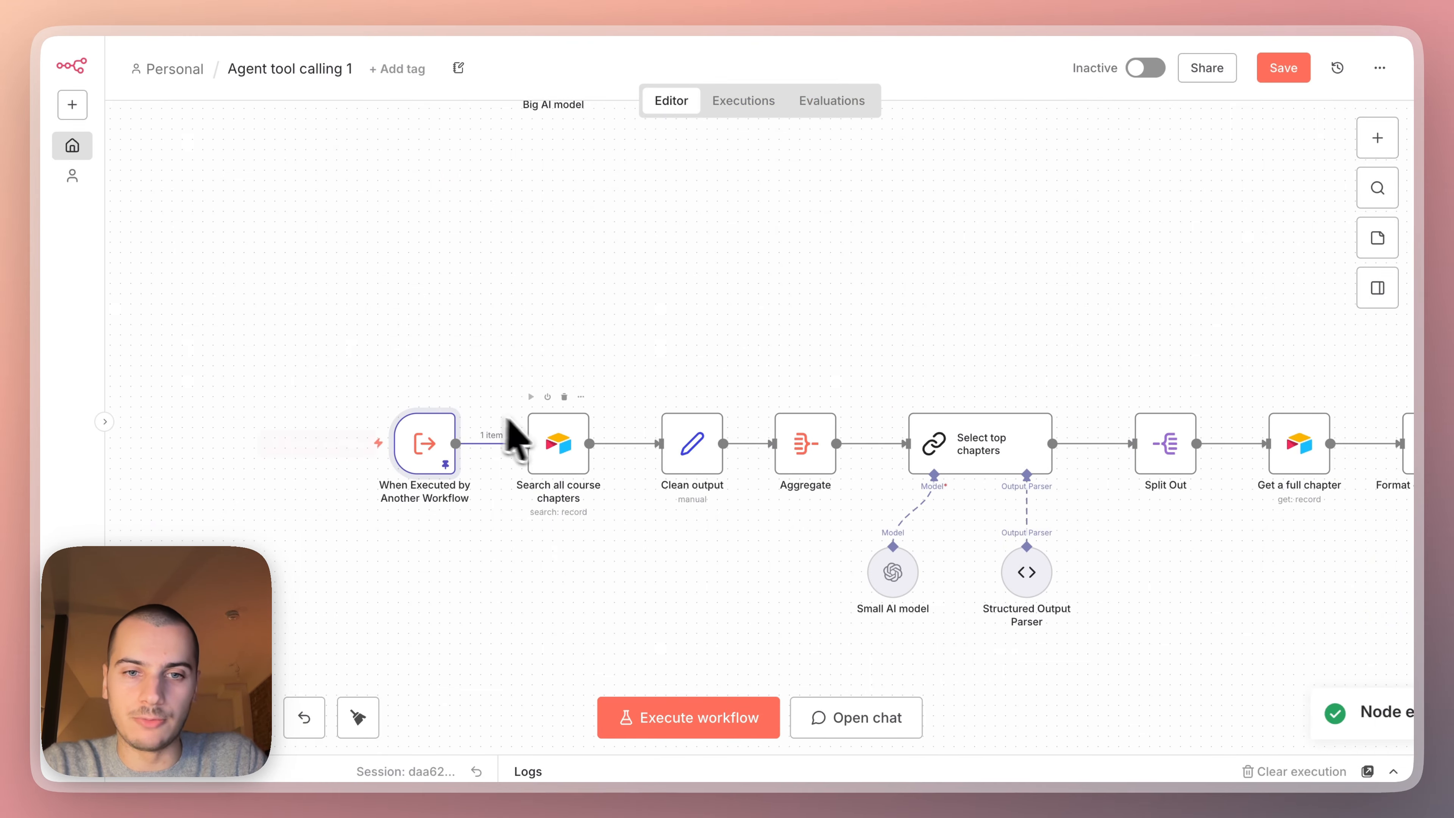
scroll(538, 422, "up", 3)
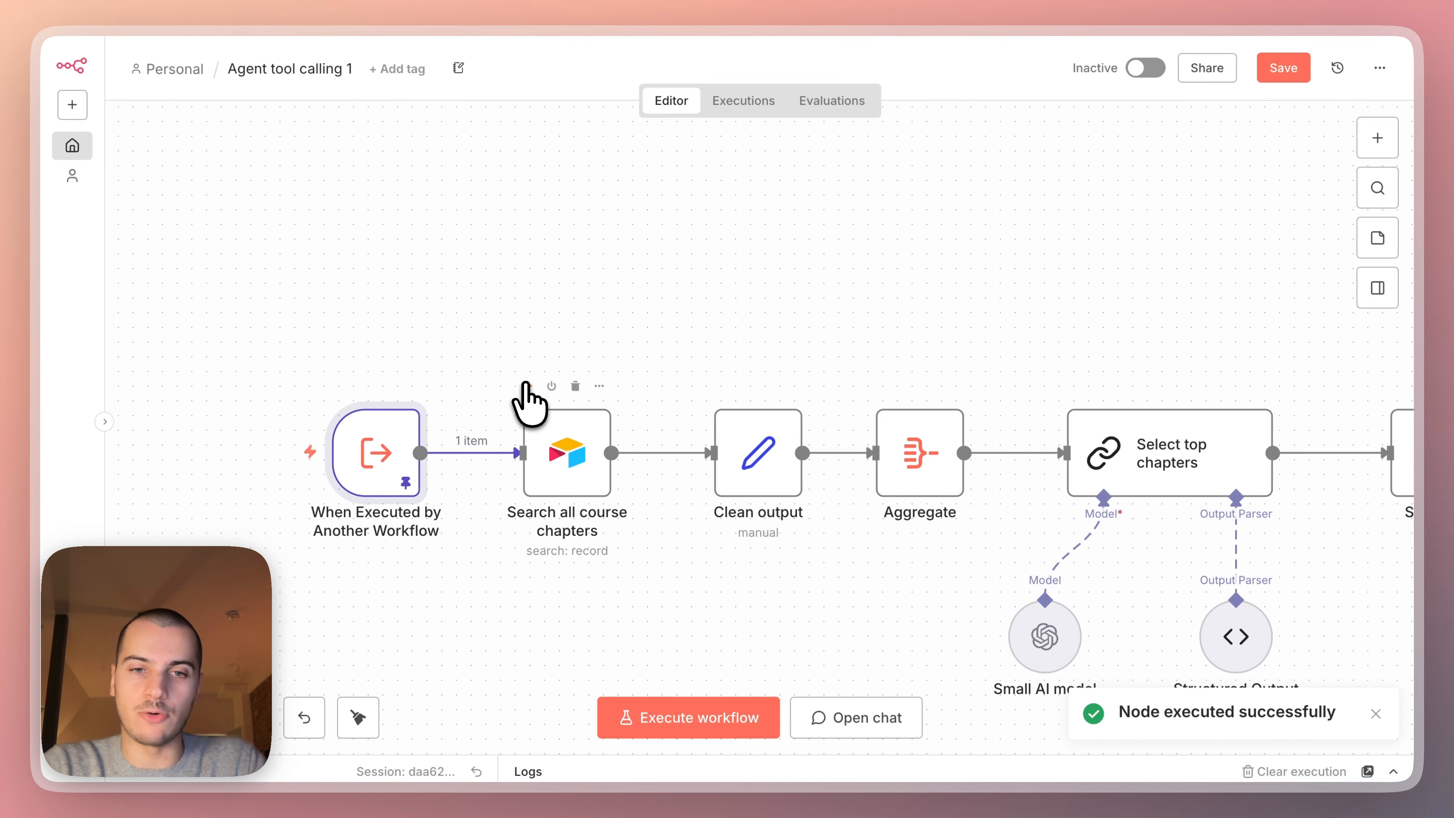
left_click(527, 385)
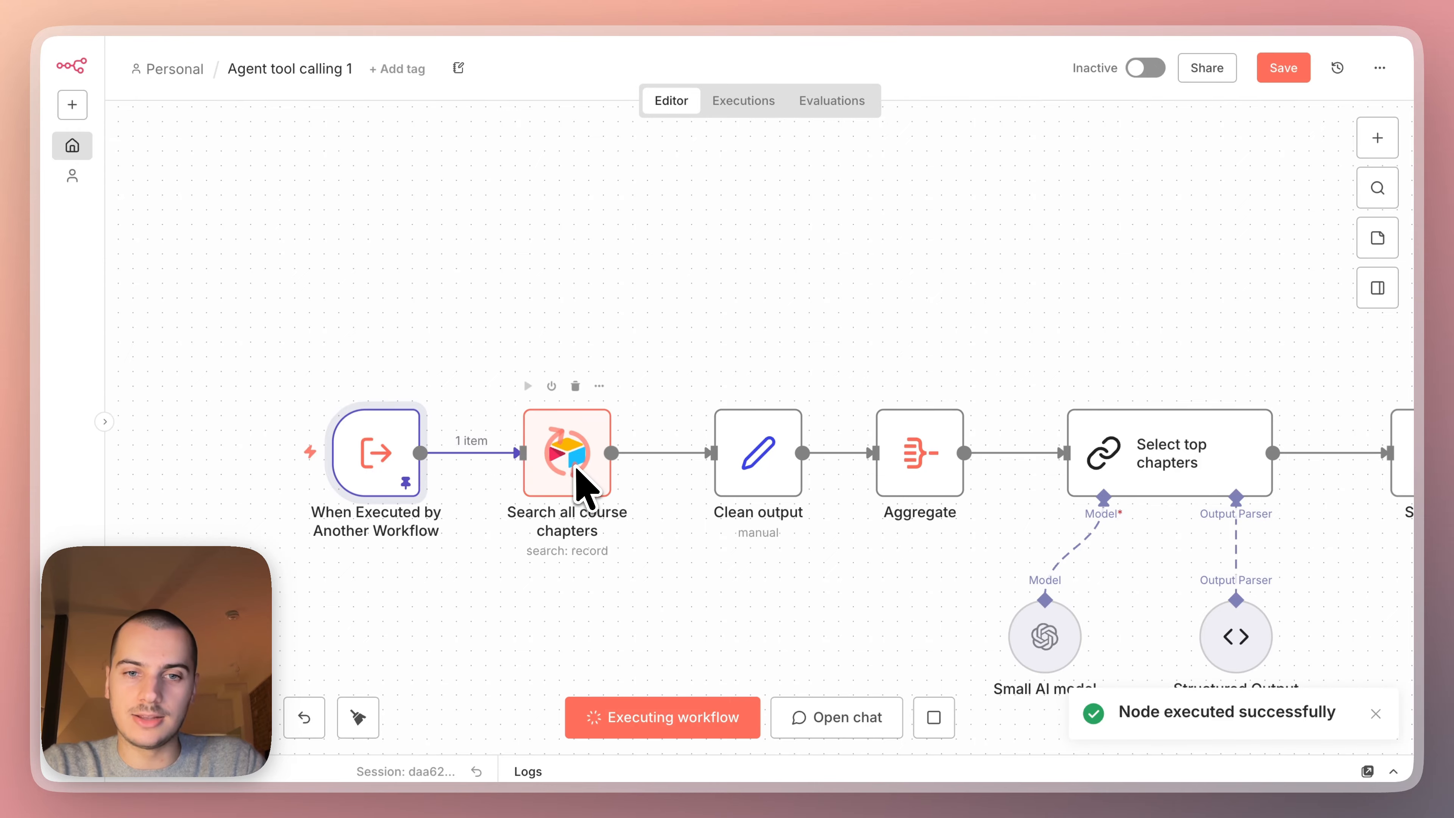
scroll(567, 452, "down", 1)
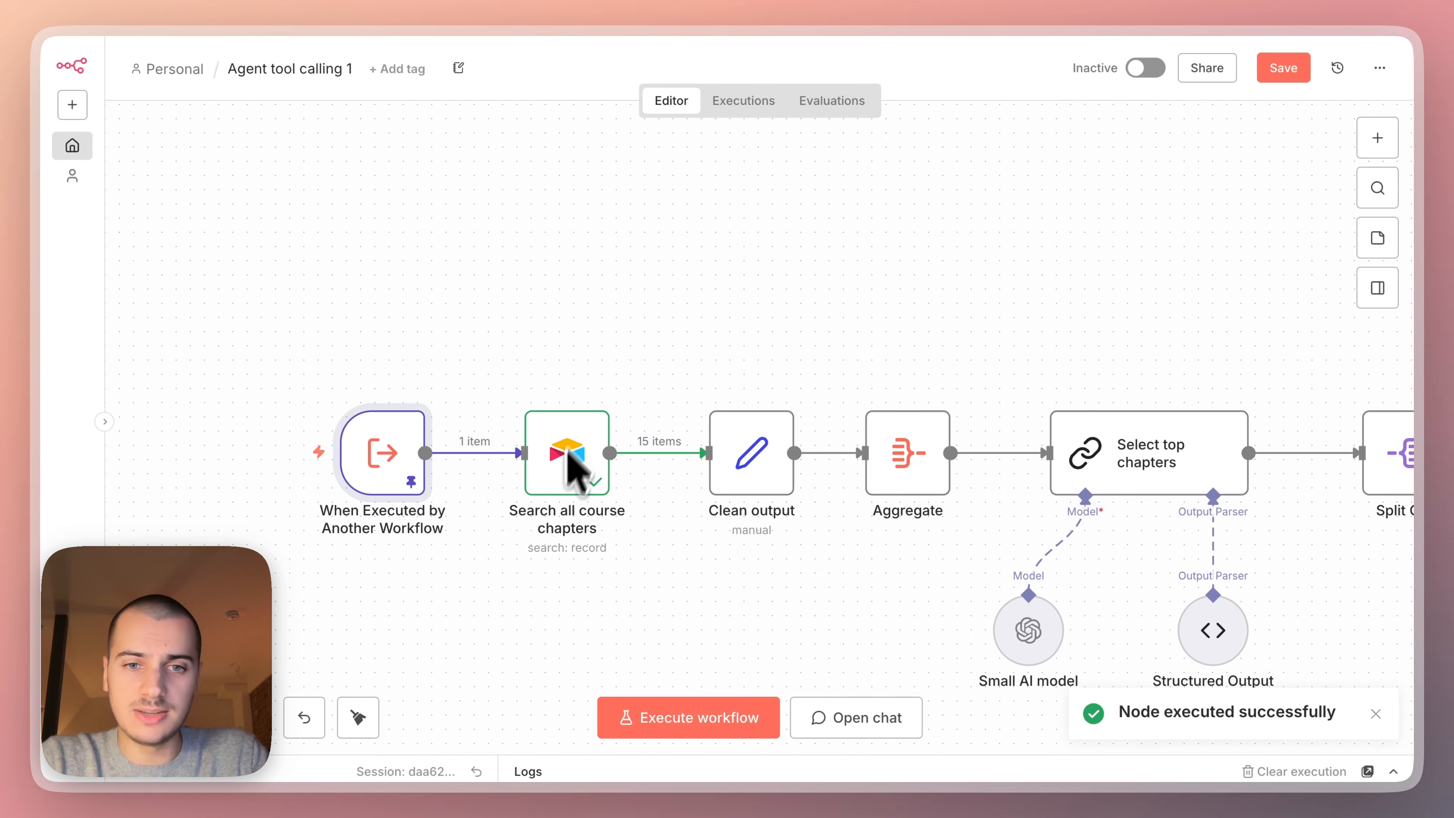
Inspect the chapter records returned by the Search all course chapters node.
left_click(555, 469)
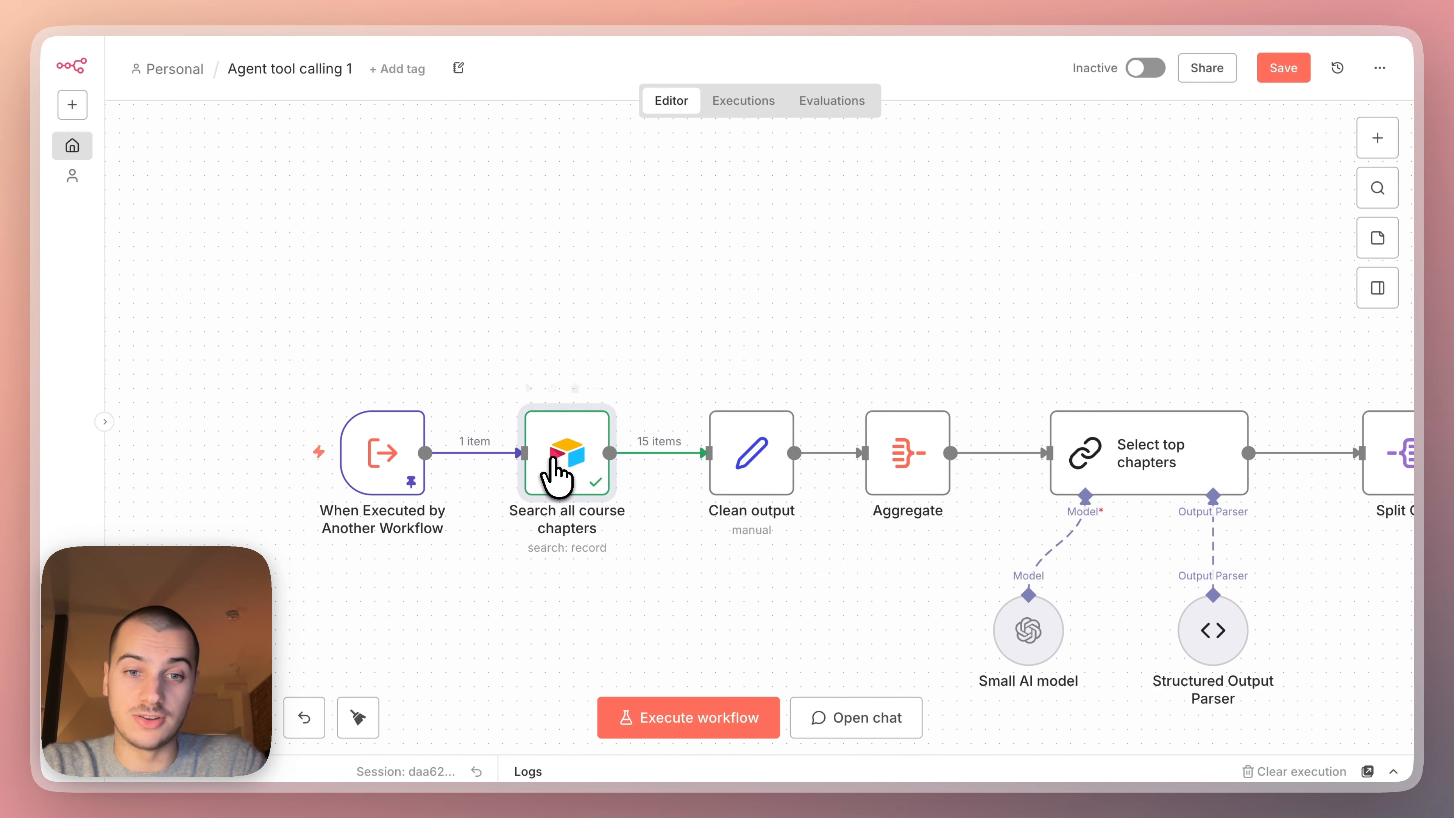
double_click(566, 469)
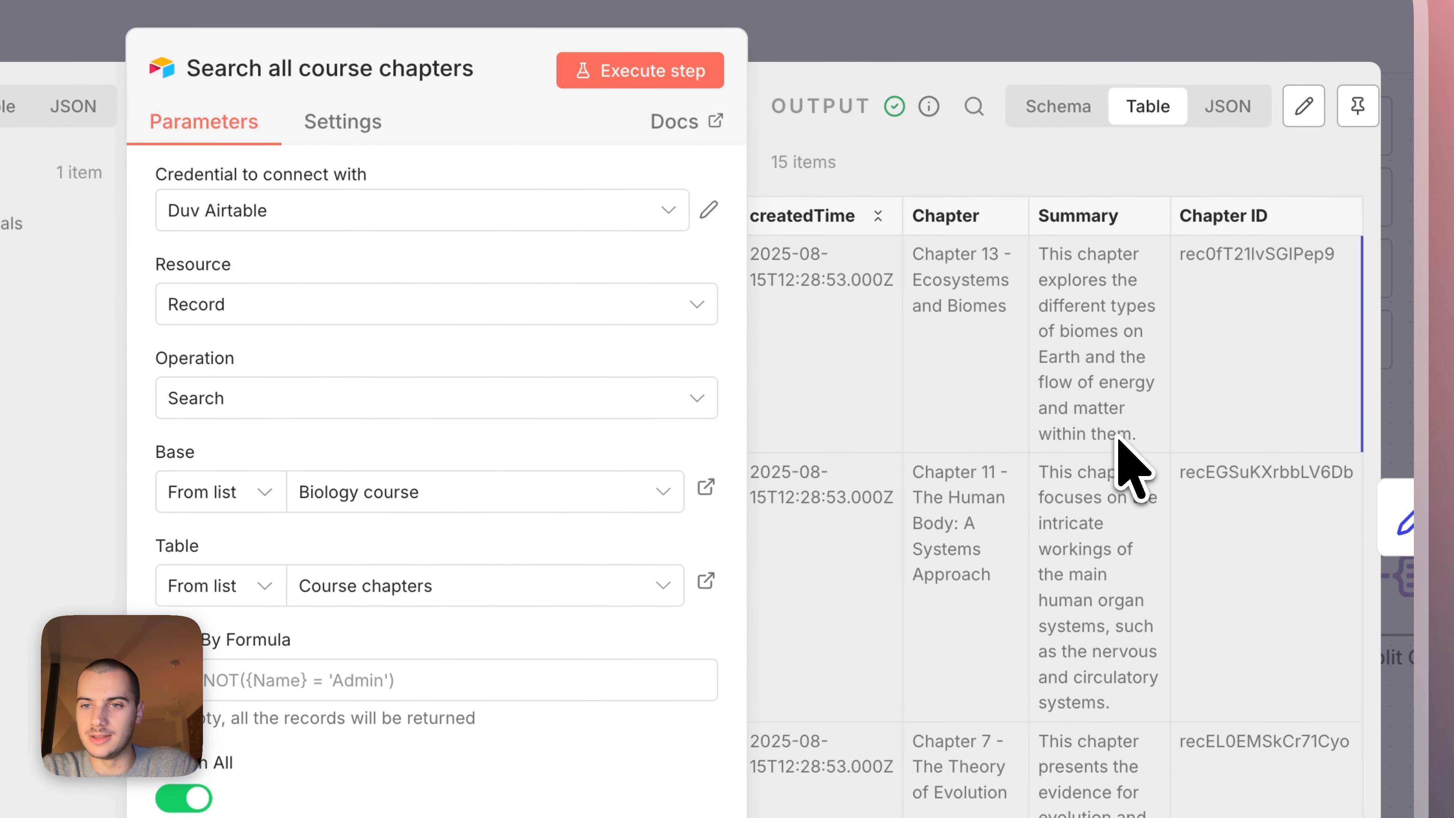
scroll(1139, 297, "down", 10)
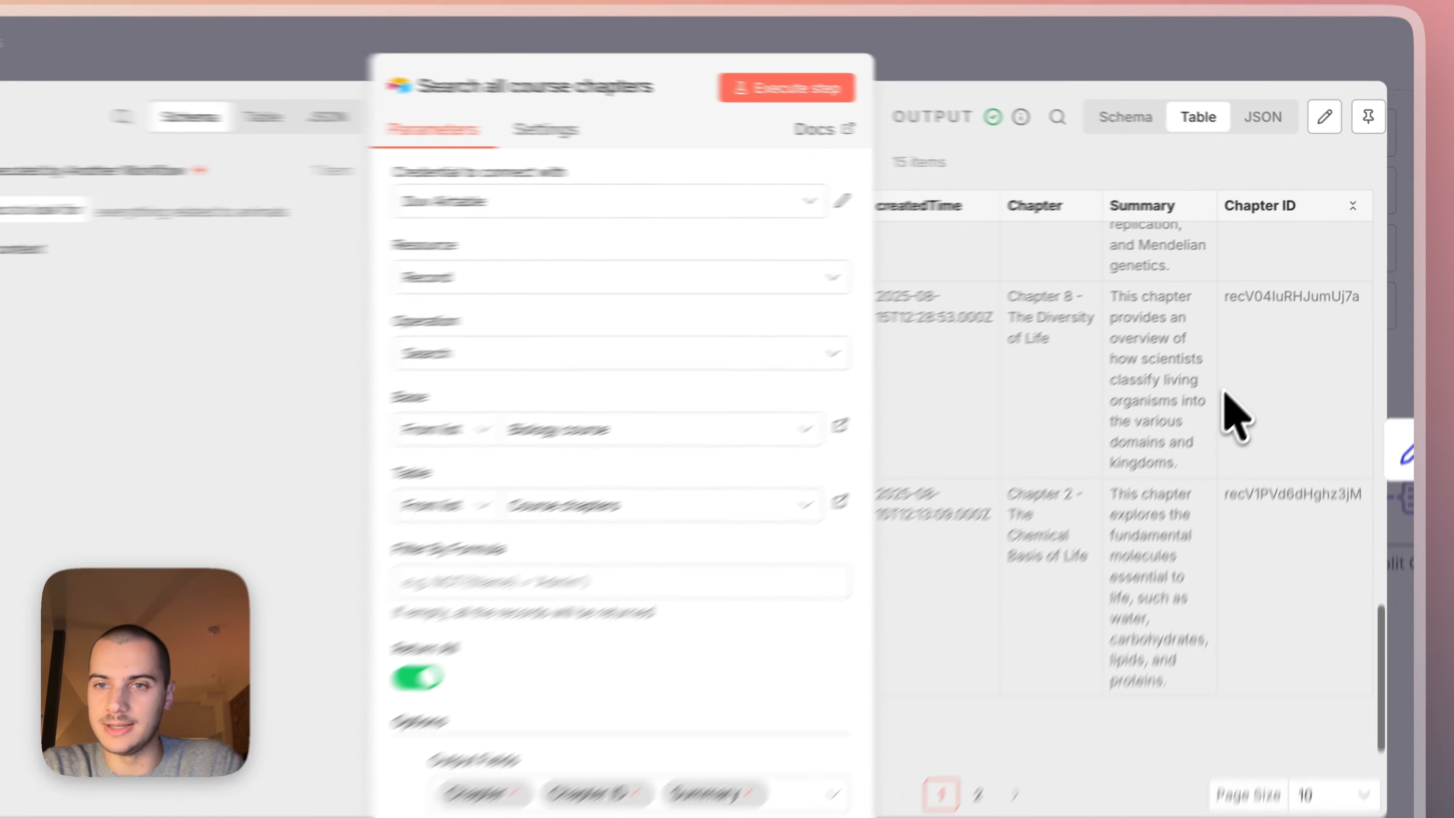
key("Escape")
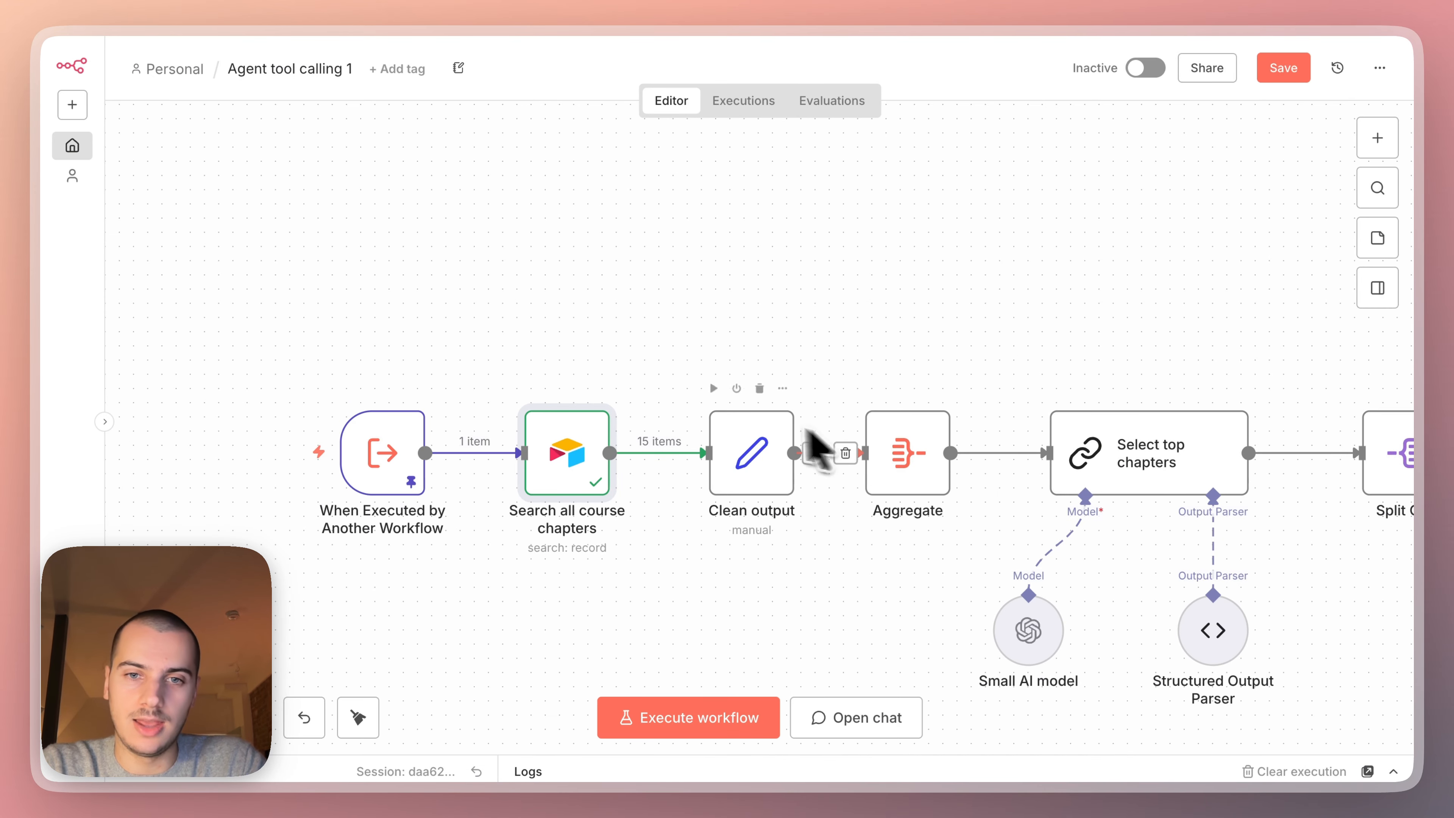
Review the Clean output node's field mappings, focusing on the Record ID field.
double_click(744, 455)
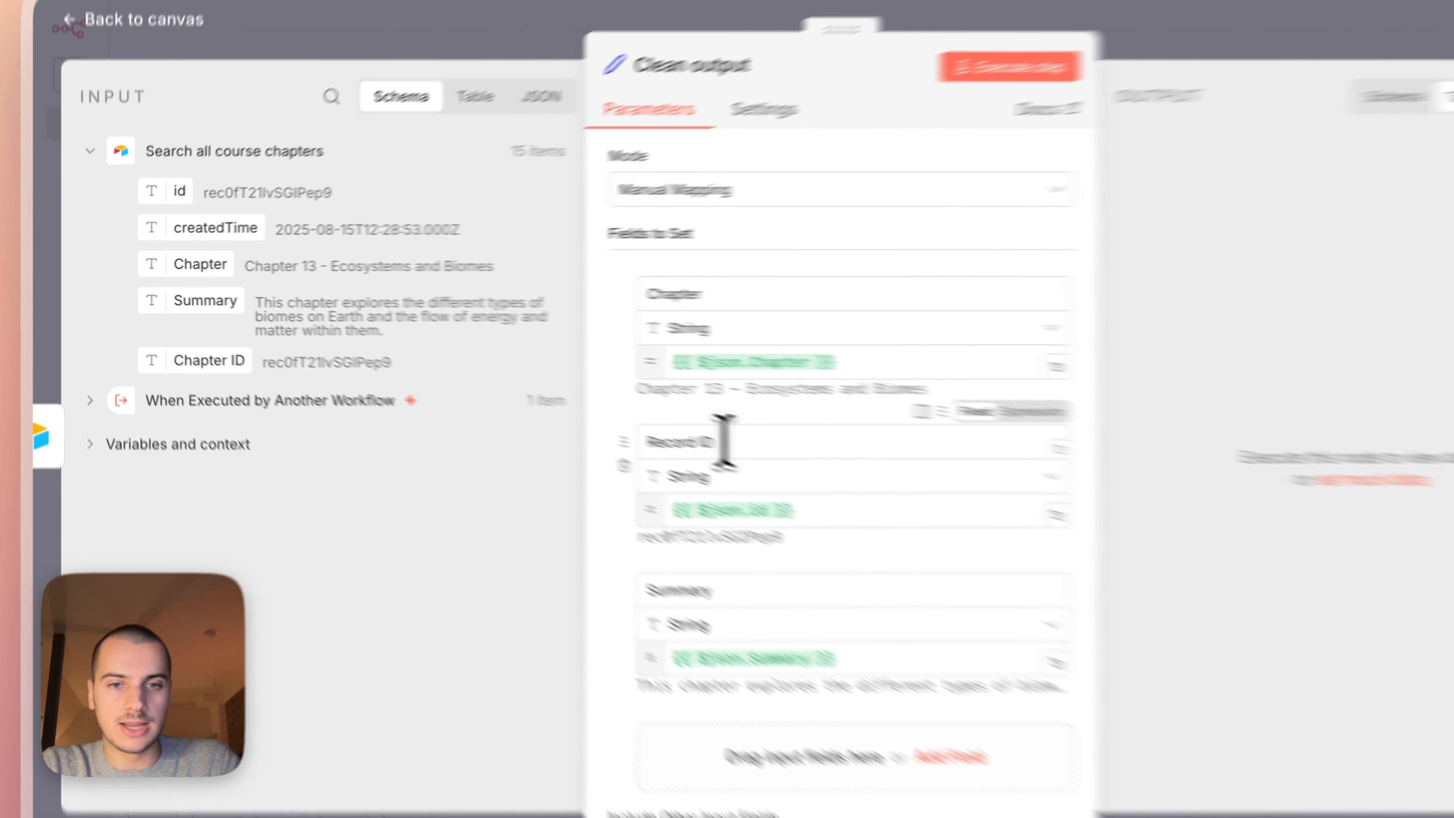
left_click(630, 417)
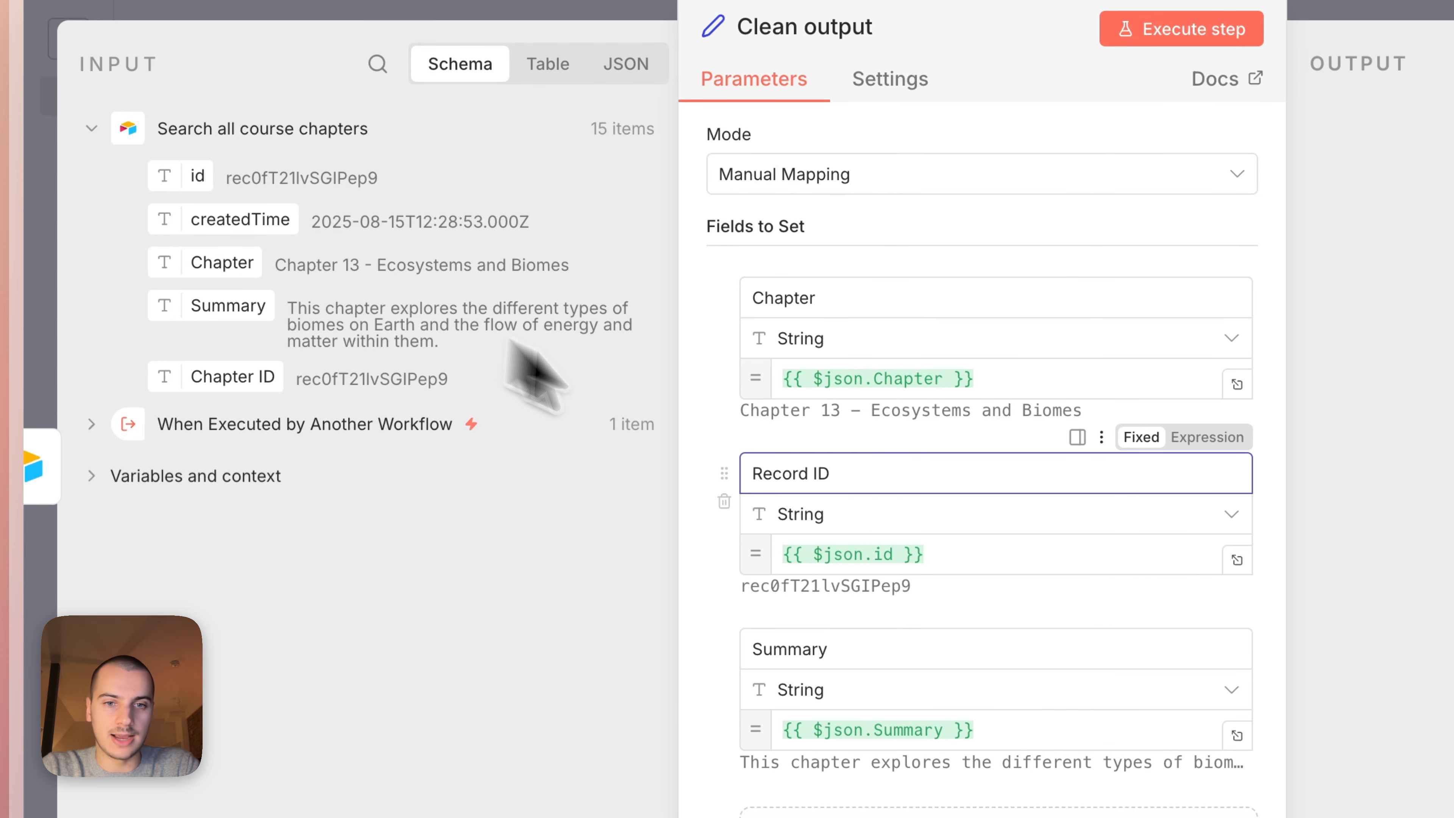
left_click_drag(856, 474, 715, 474)
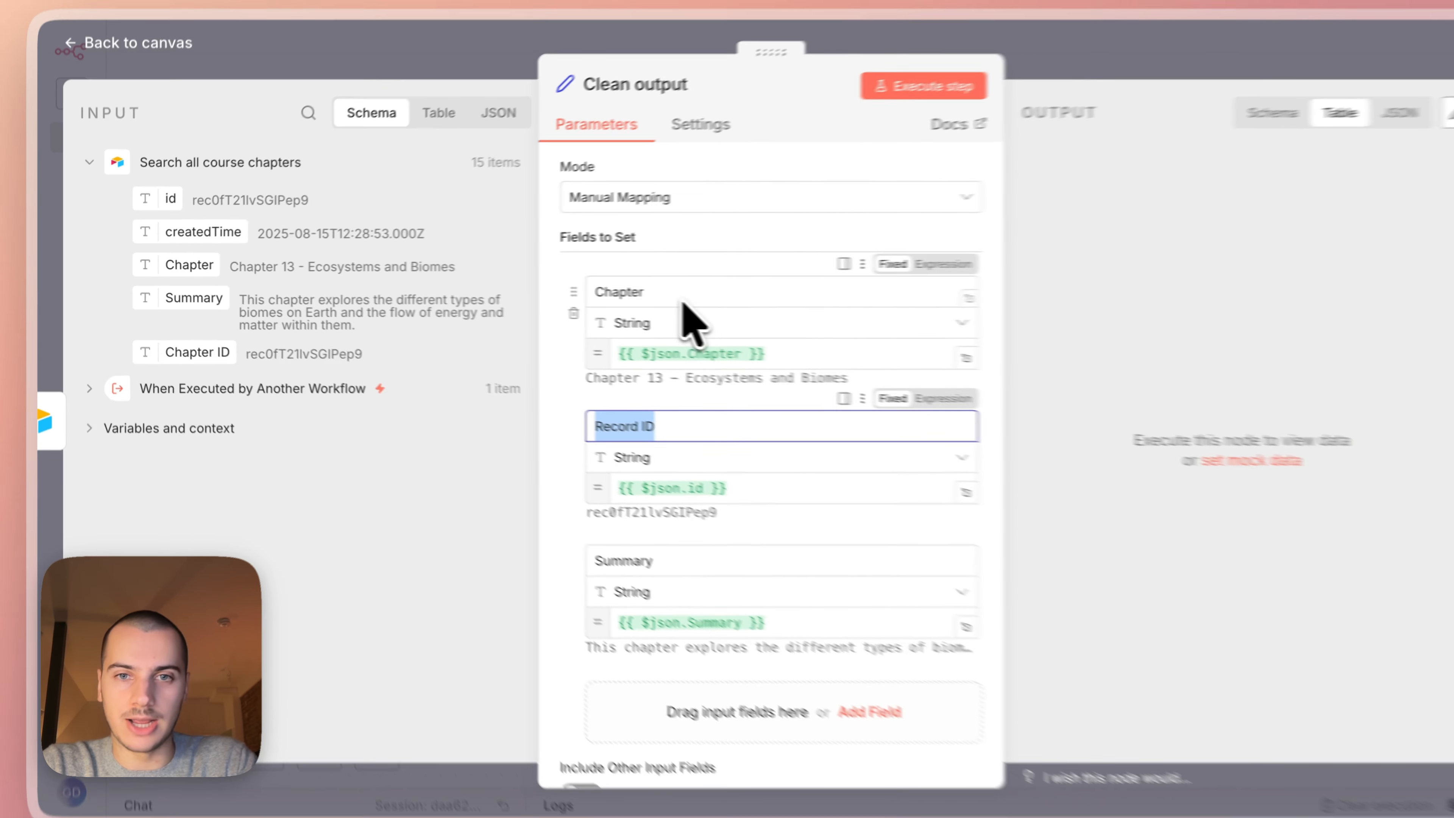
left_click(916, 57)
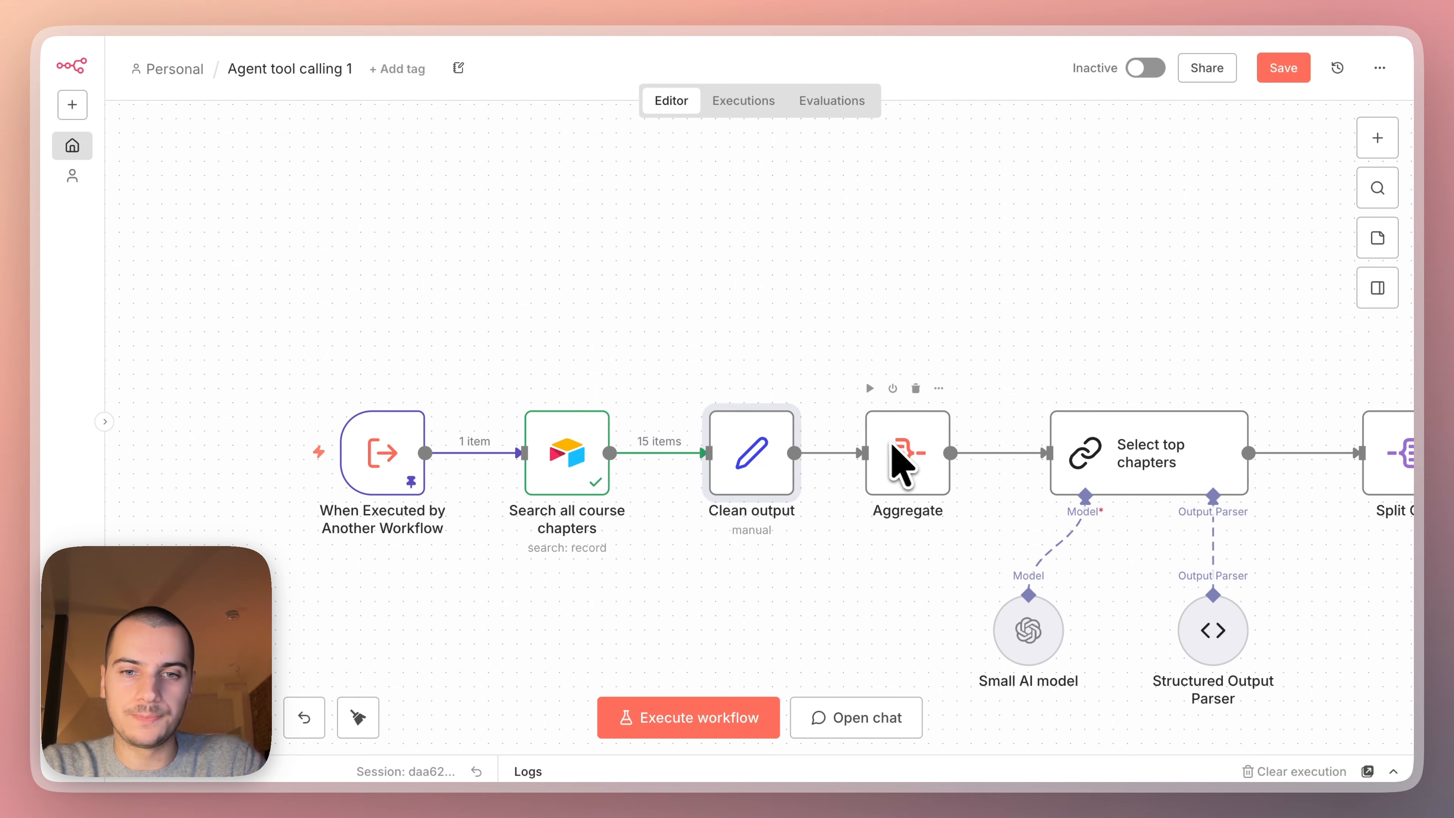
Execute the Clean output and Aggregate nodes and inspect the combined "All chapters" list.
left_click(712, 388)
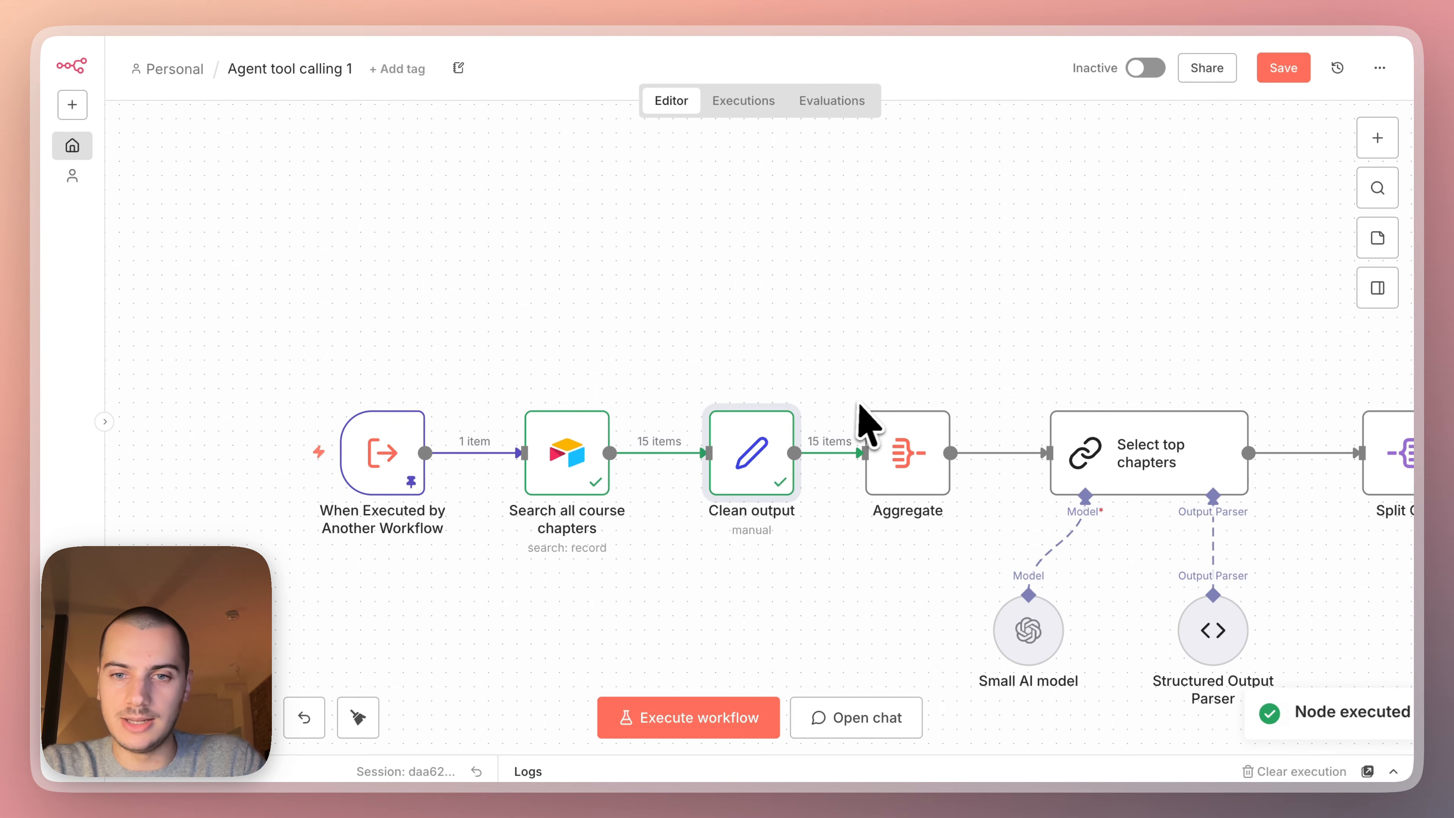
left_click(869, 389)
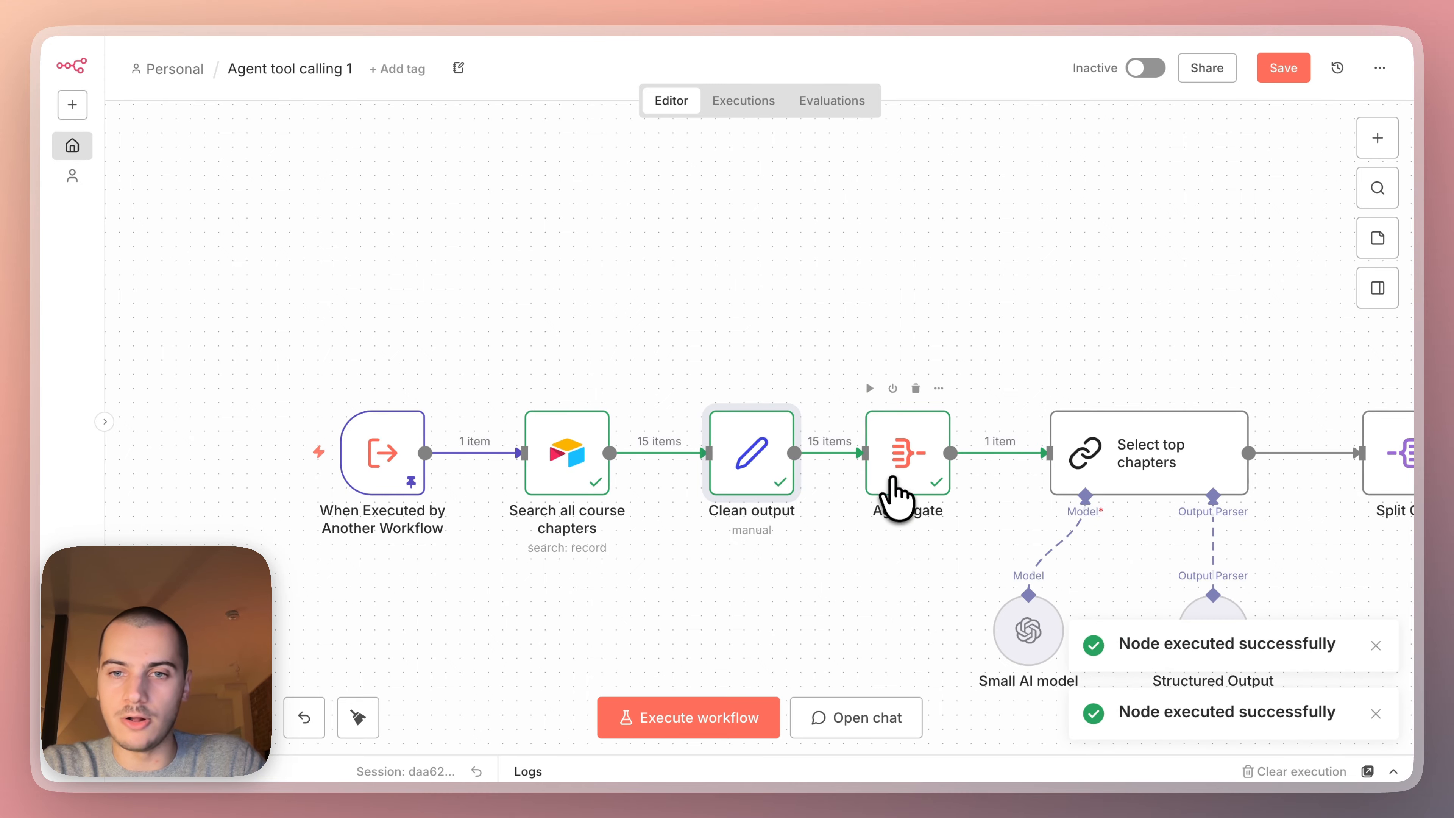
double_click(911, 480)
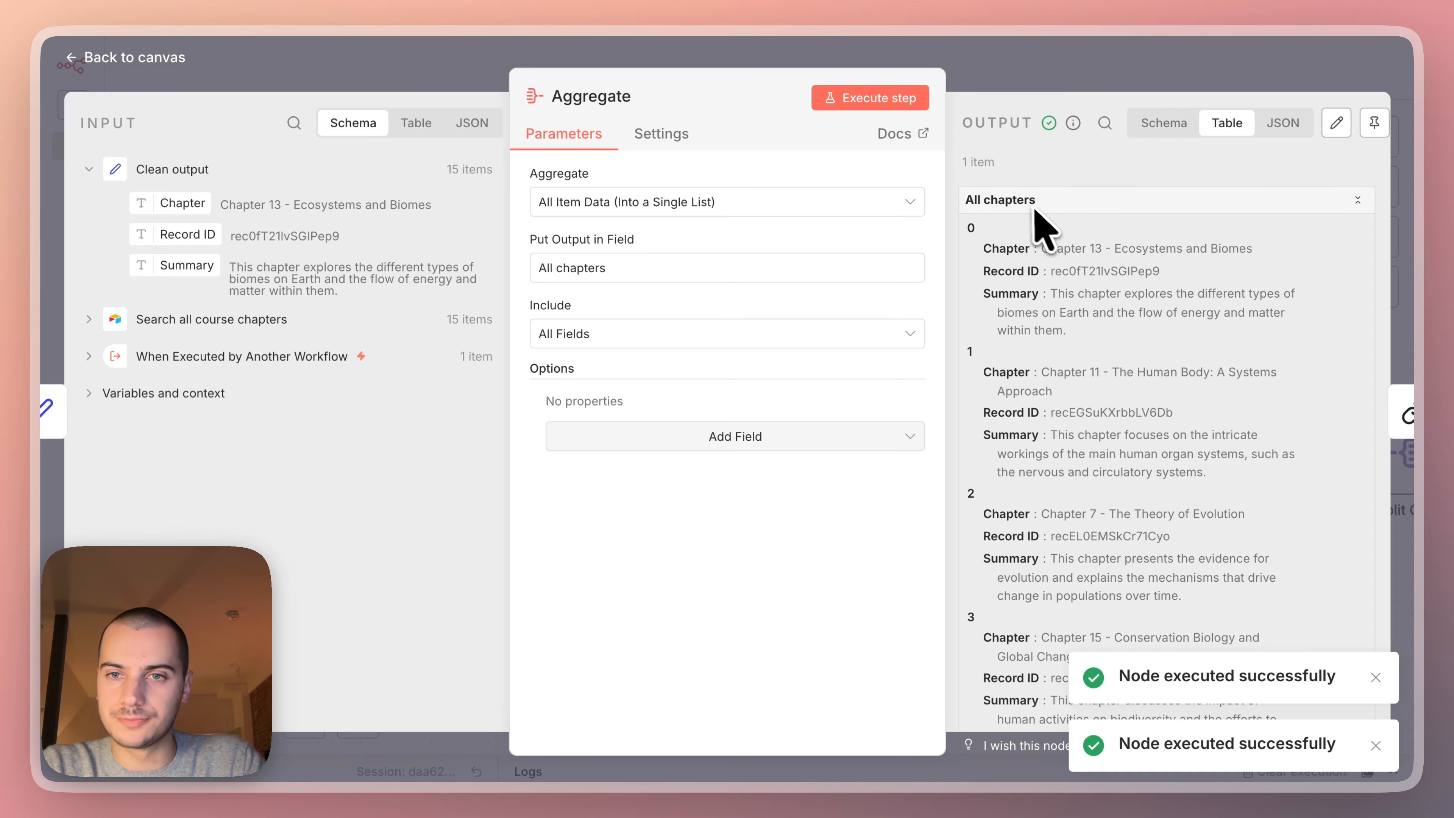
left_click(1071, 86)
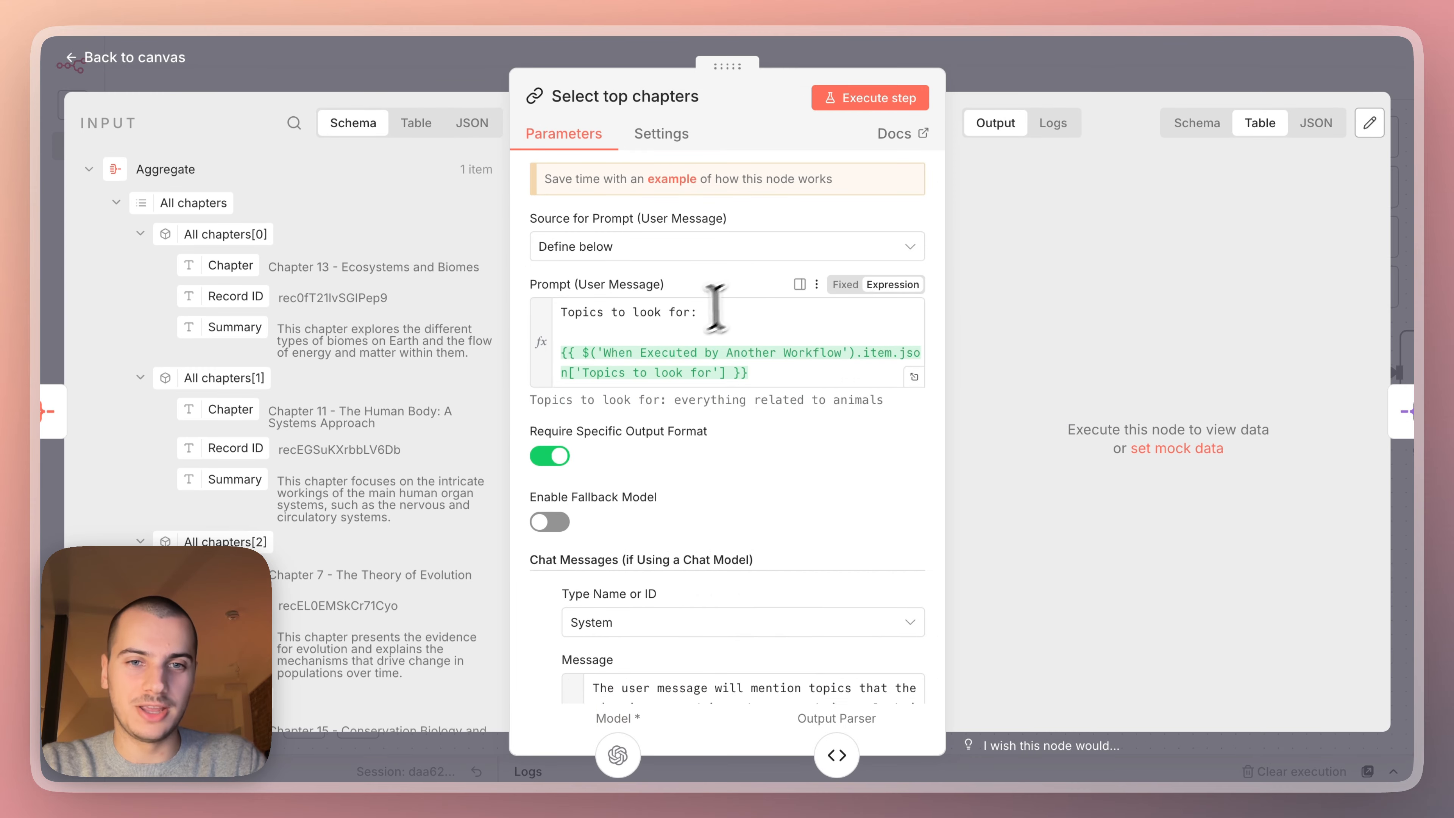
Examine the Select top chapters node's user prompt, its expression referencing the workflow trigger and the resolved topic.
left_click(699, 313)
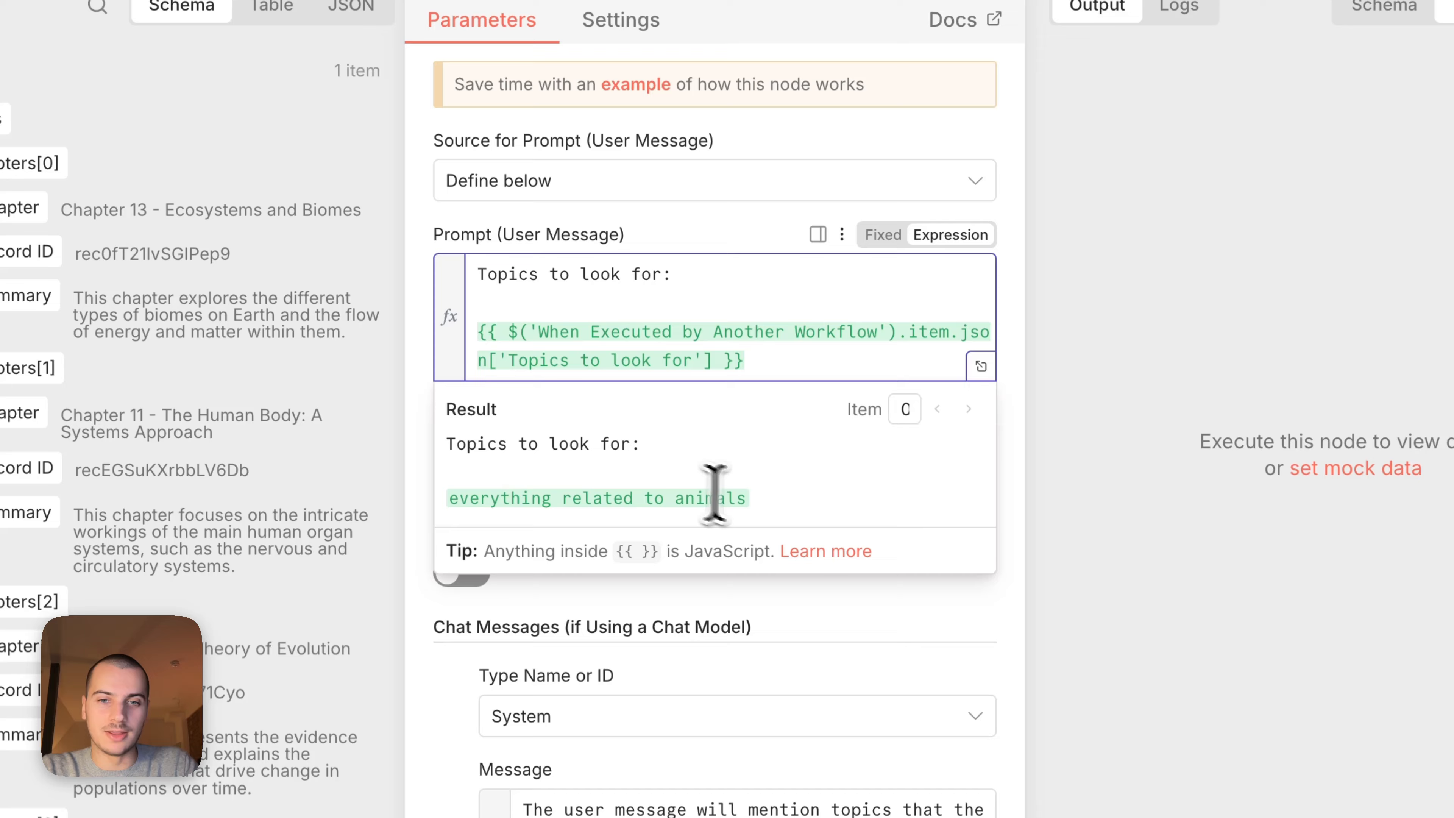
left_click_drag(746, 497, 399, 502)
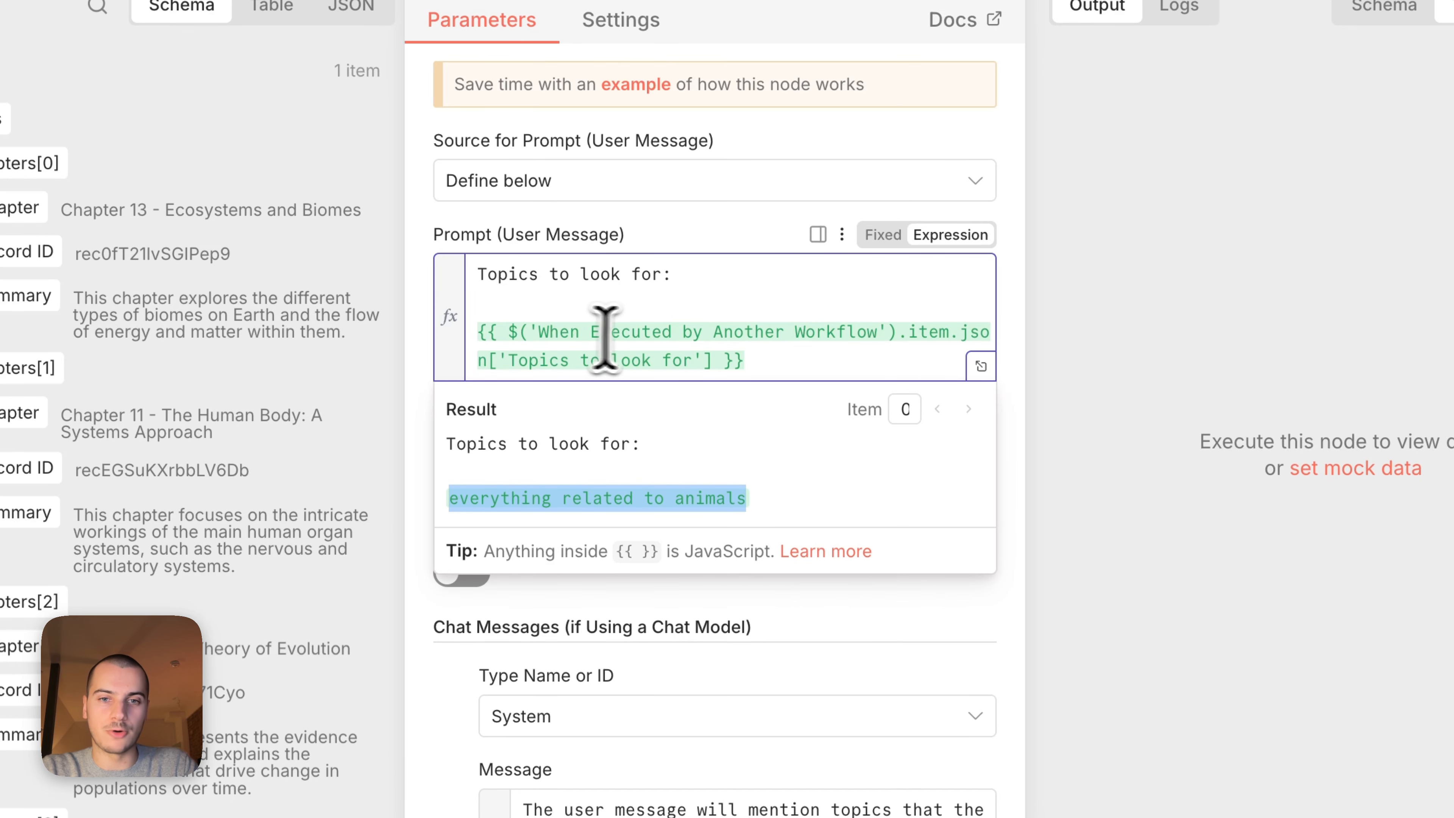
left_click_drag(545, 332, 862, 332)
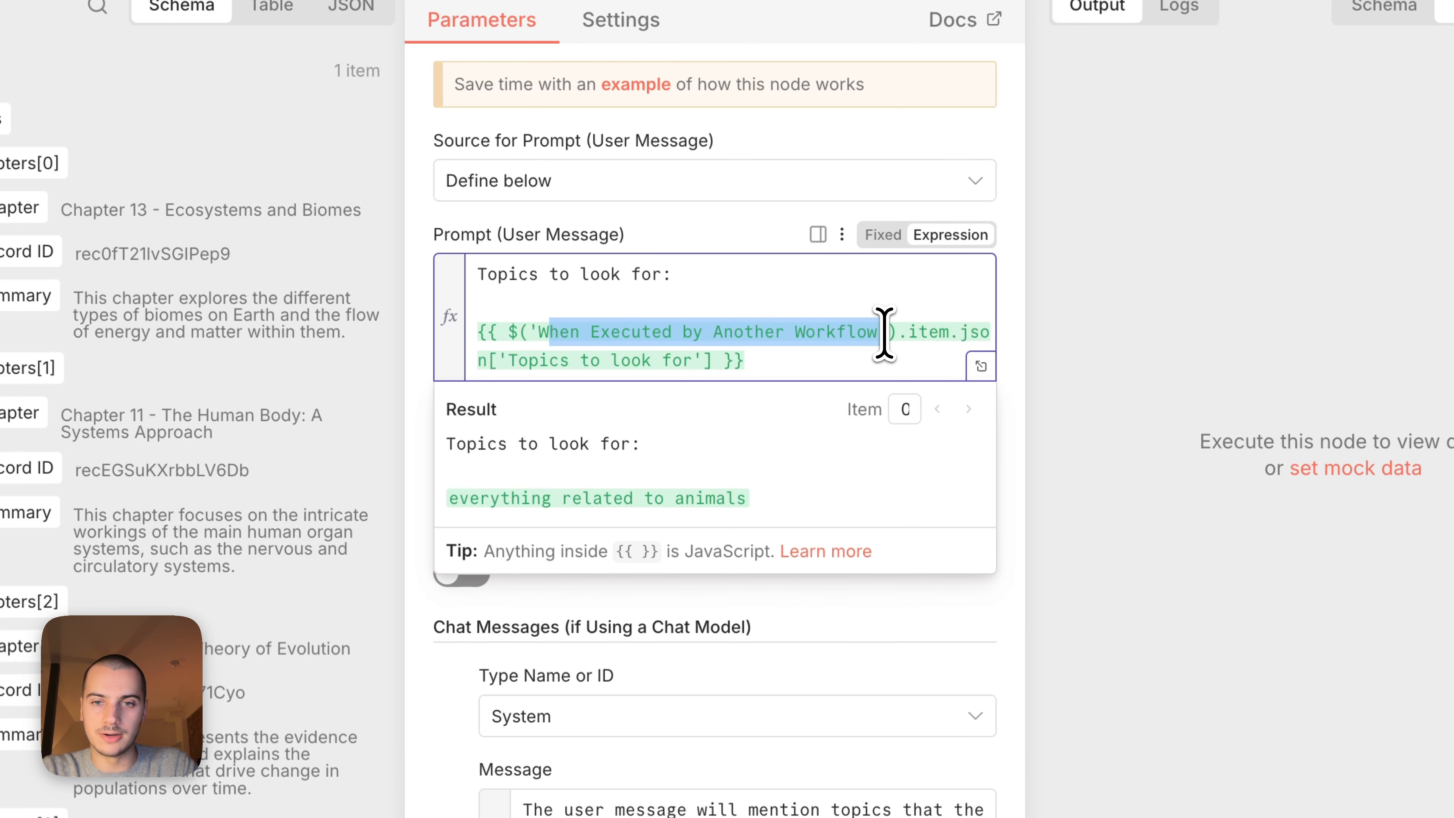
Examine the Select top chapters node's system message, focusing on its instruction to find 1 to 3 relevant chapters.
left_click_drag(478, 275, 1120, 267)
left_click(1120, 267)
scroll(911, 491, "down", 5)
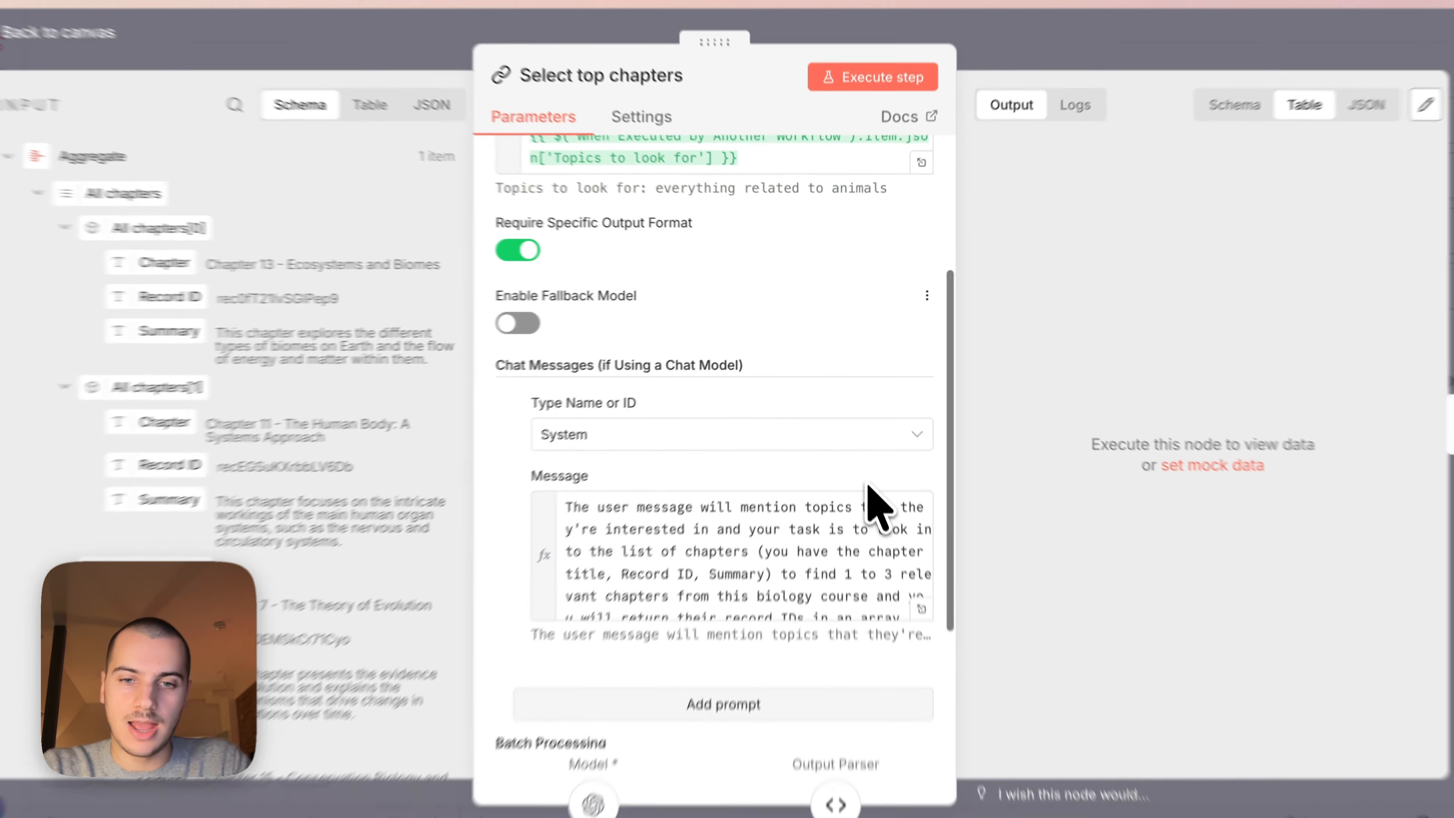
left_click(922, 608)
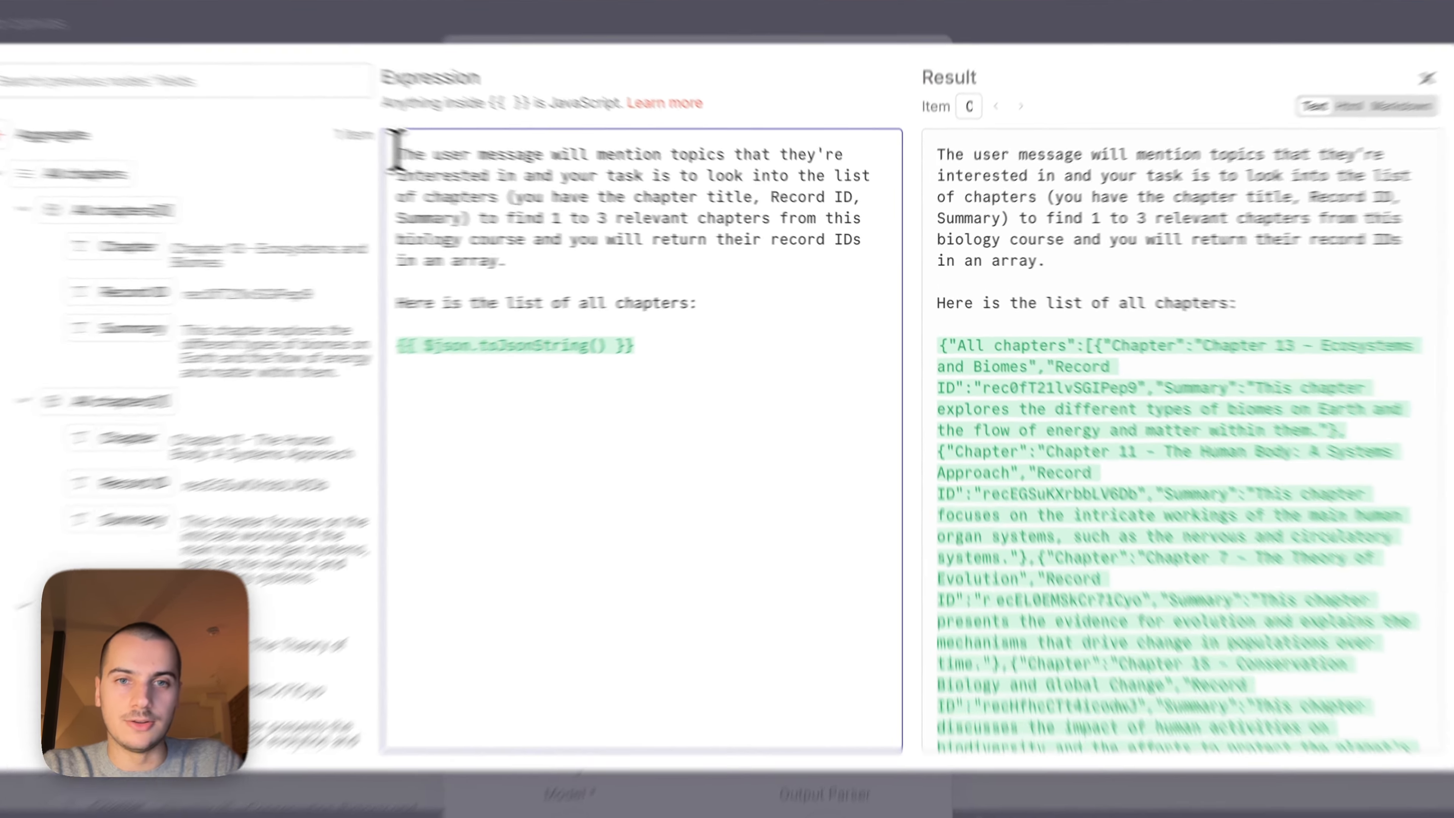
left_click_drag(471, 170, 626, 265)
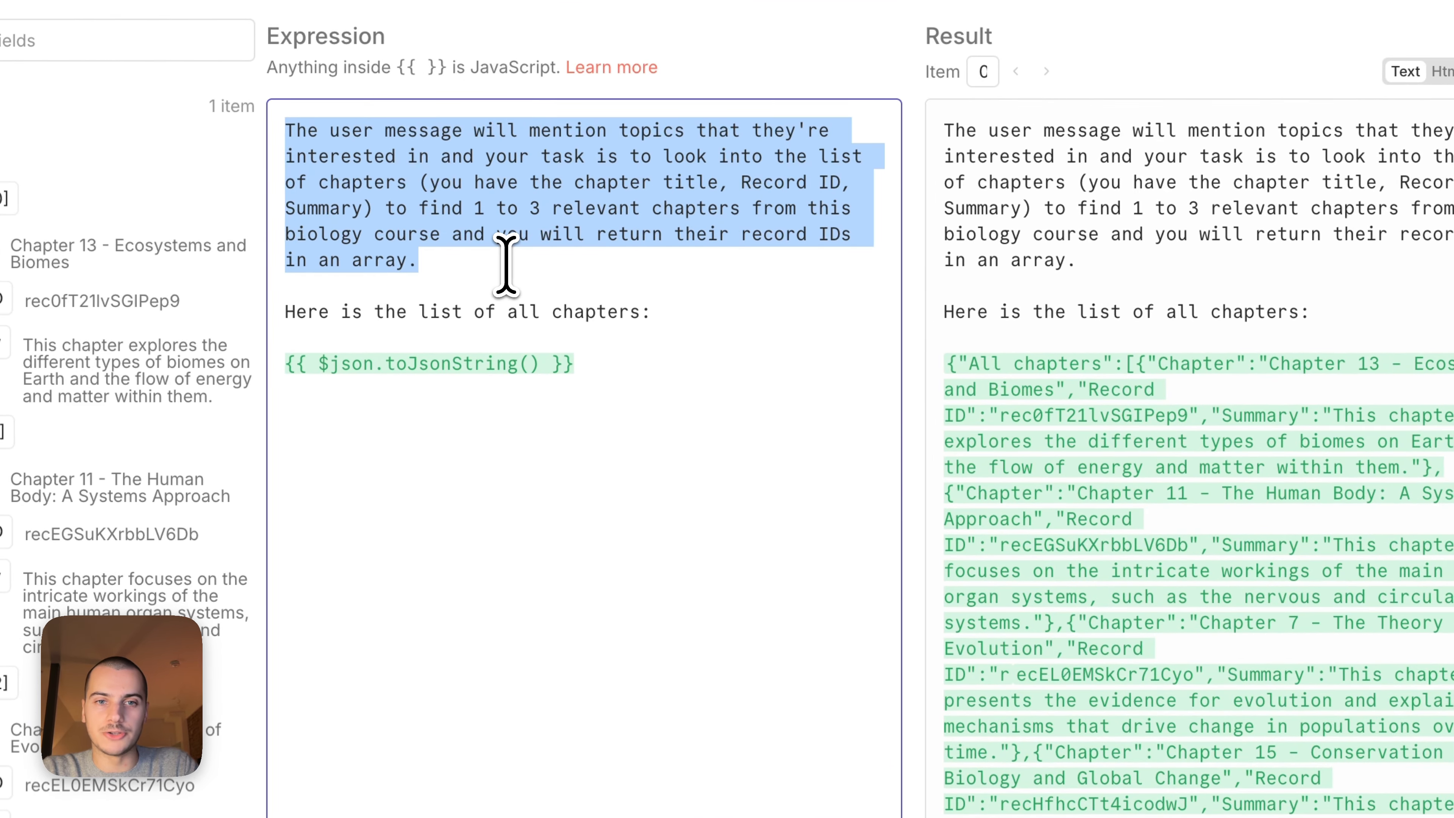
left_click(505, 264)
left_click_drag(422, 208, 616, 203)
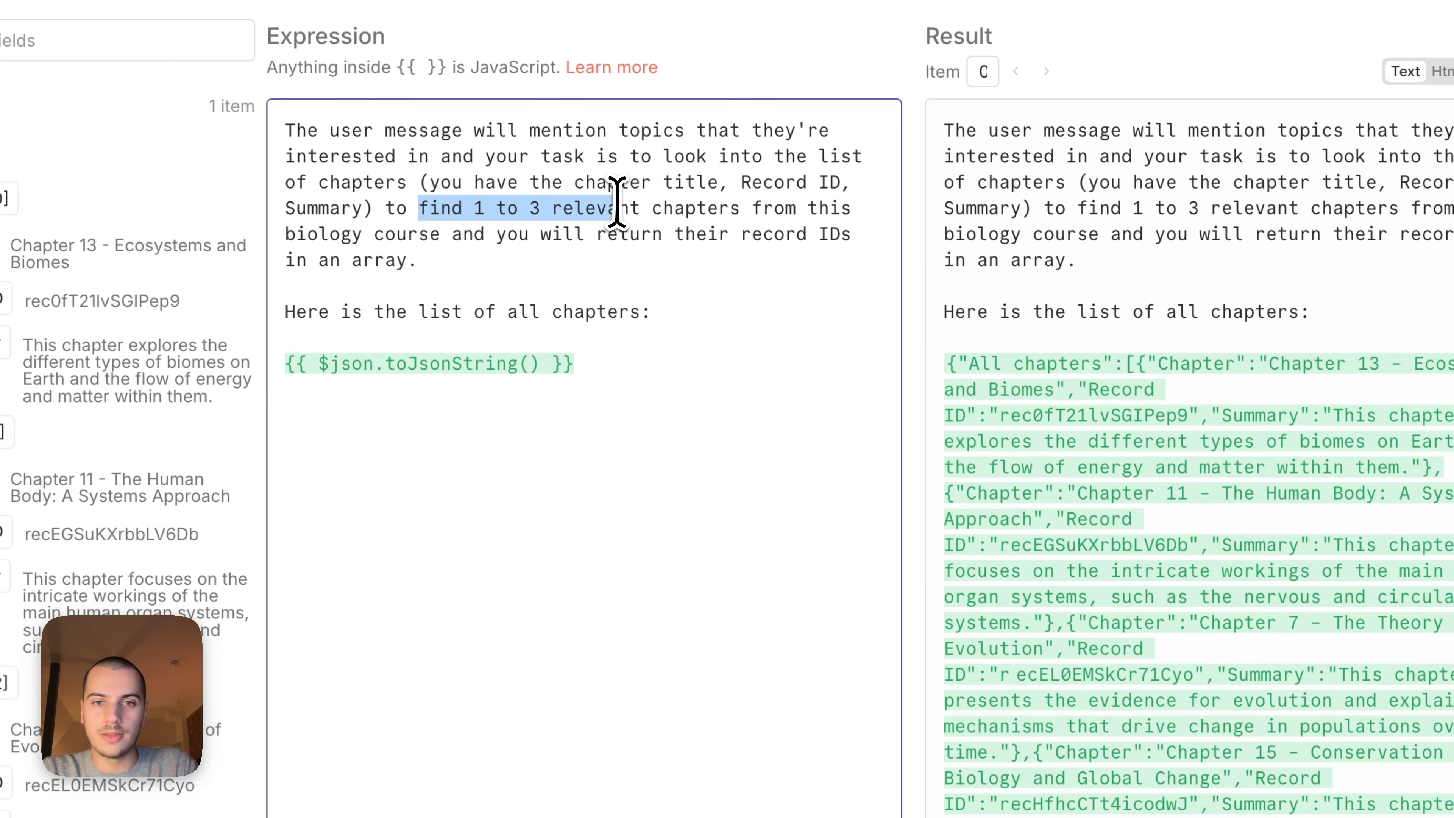
left_click(621, 346)
Review the system message's {{ $json.toJsonString() }} expression and the chapter list it resolves to.
left_click_drag(626, 368, 277, 383)
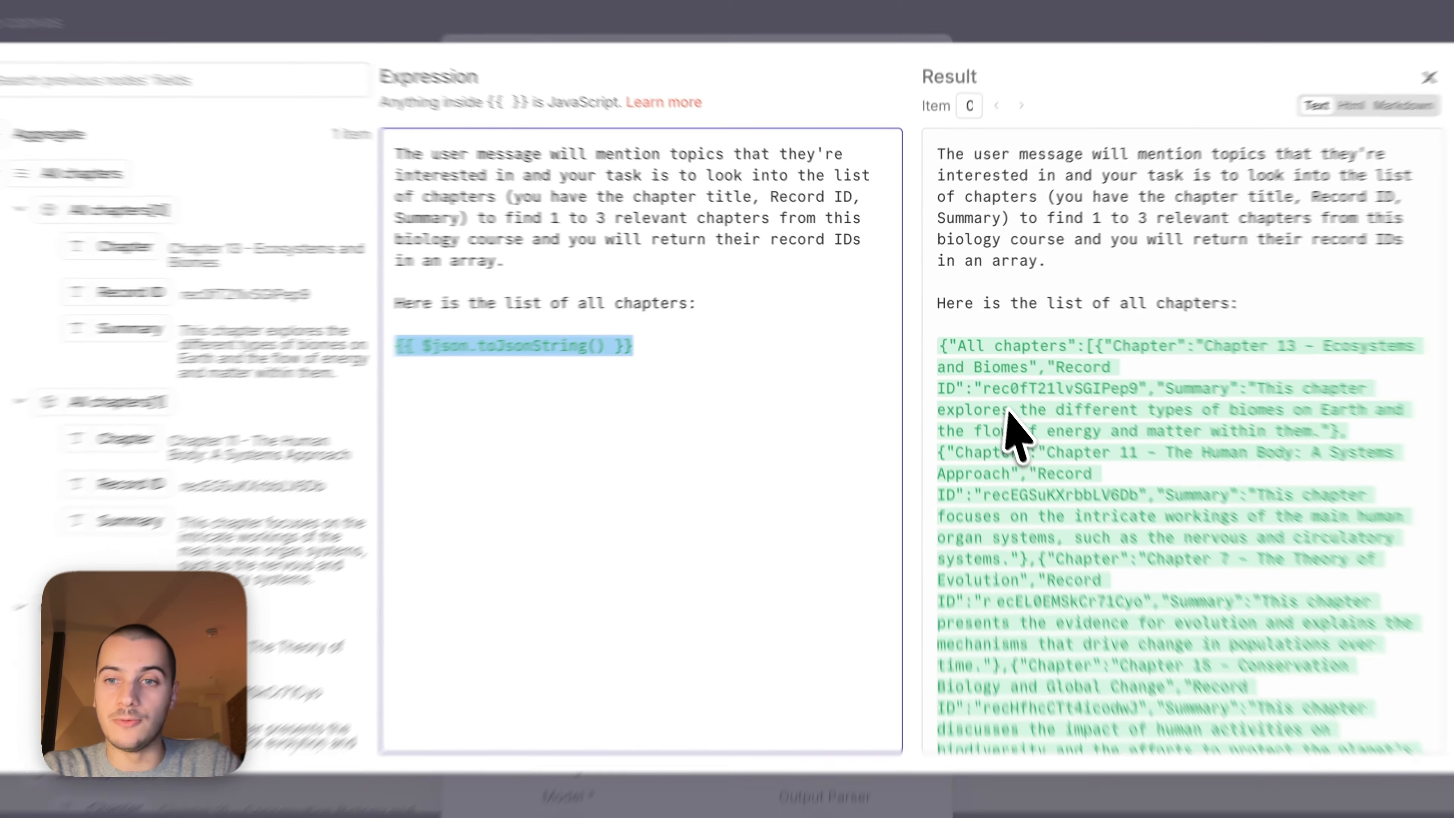
scroll(1007, 412, "down", 10)
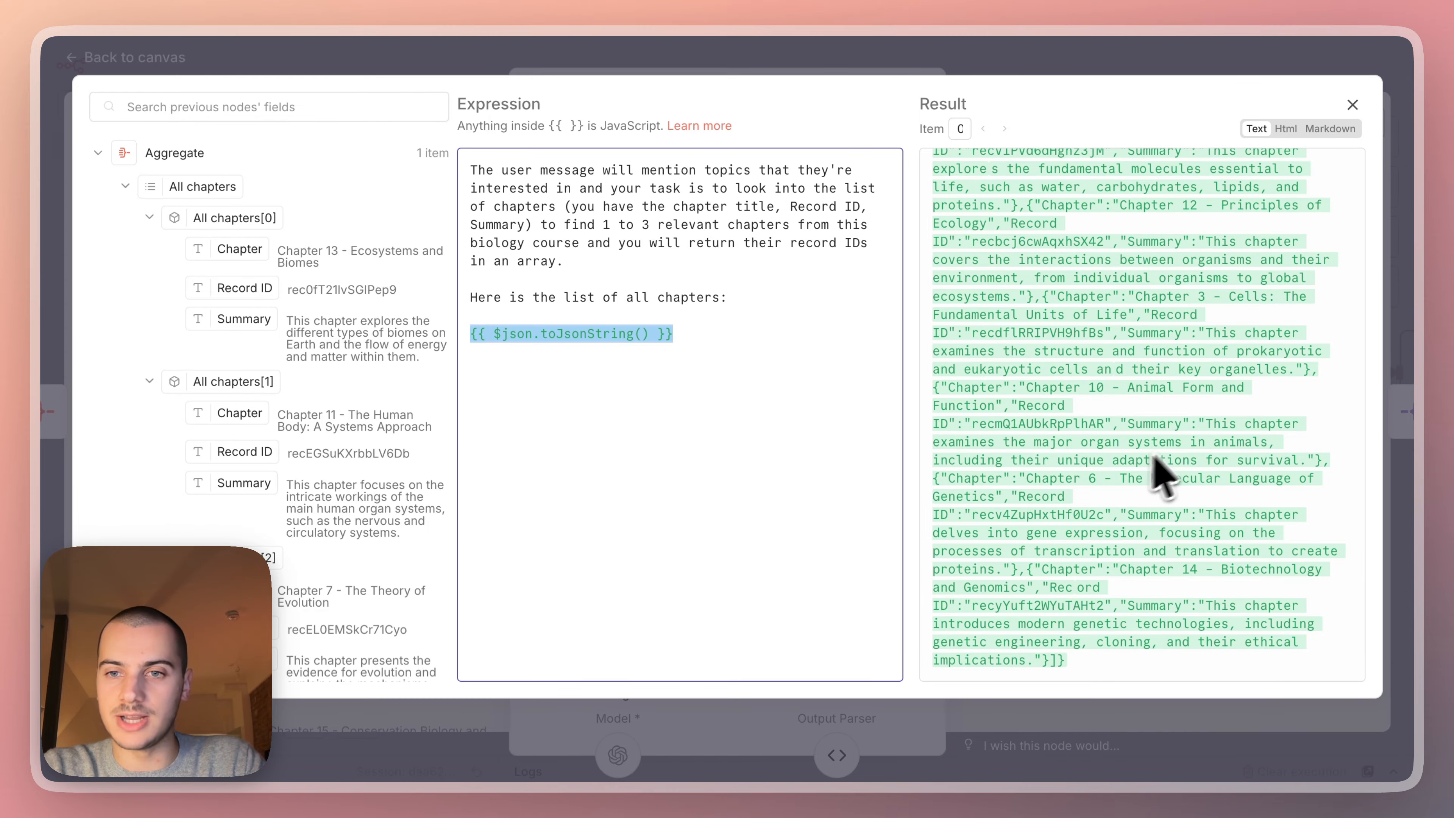
scroll(1108, 512, "up", 10)
left_click(1116, 53)
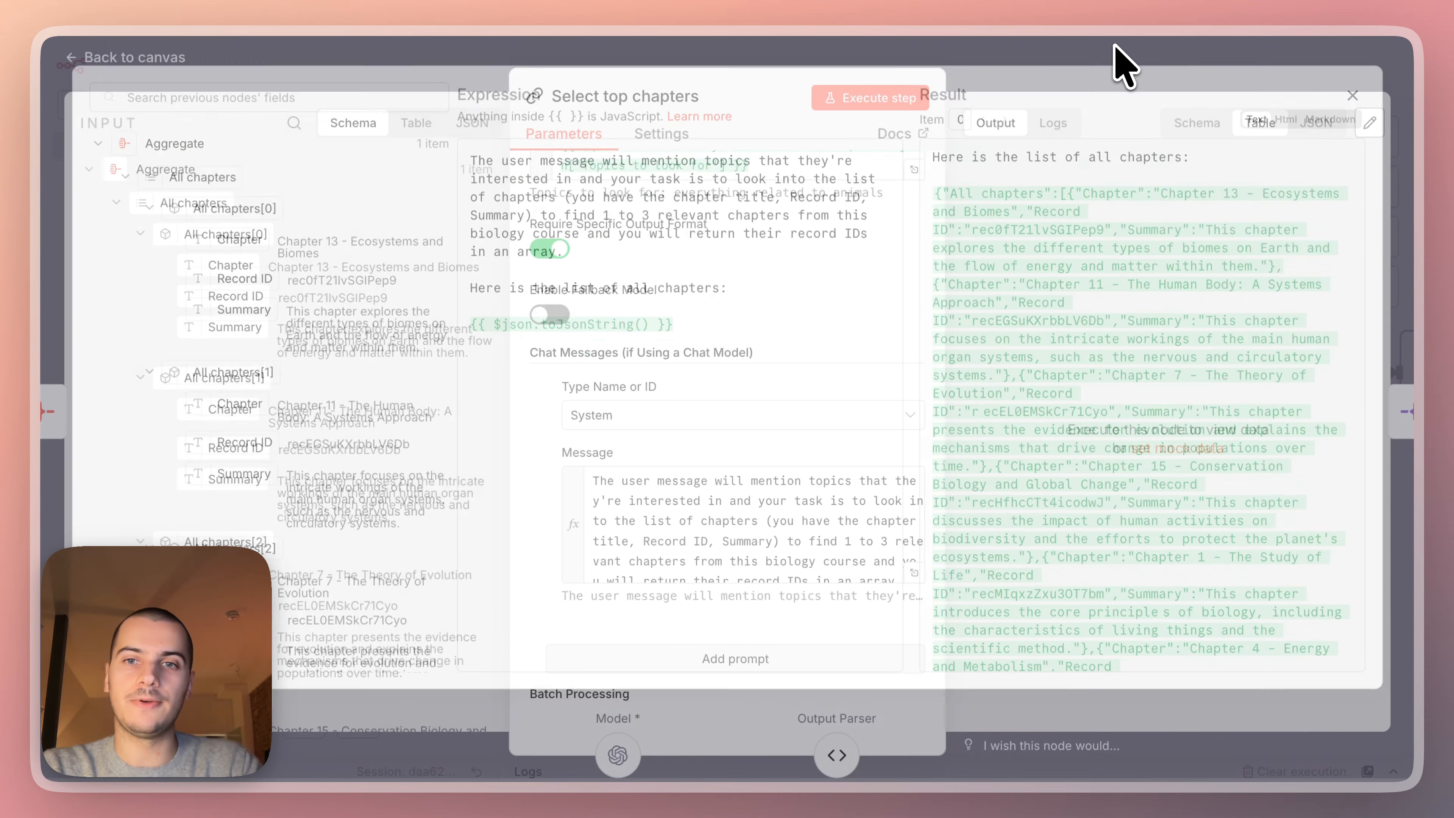
left_click(1090, 77)
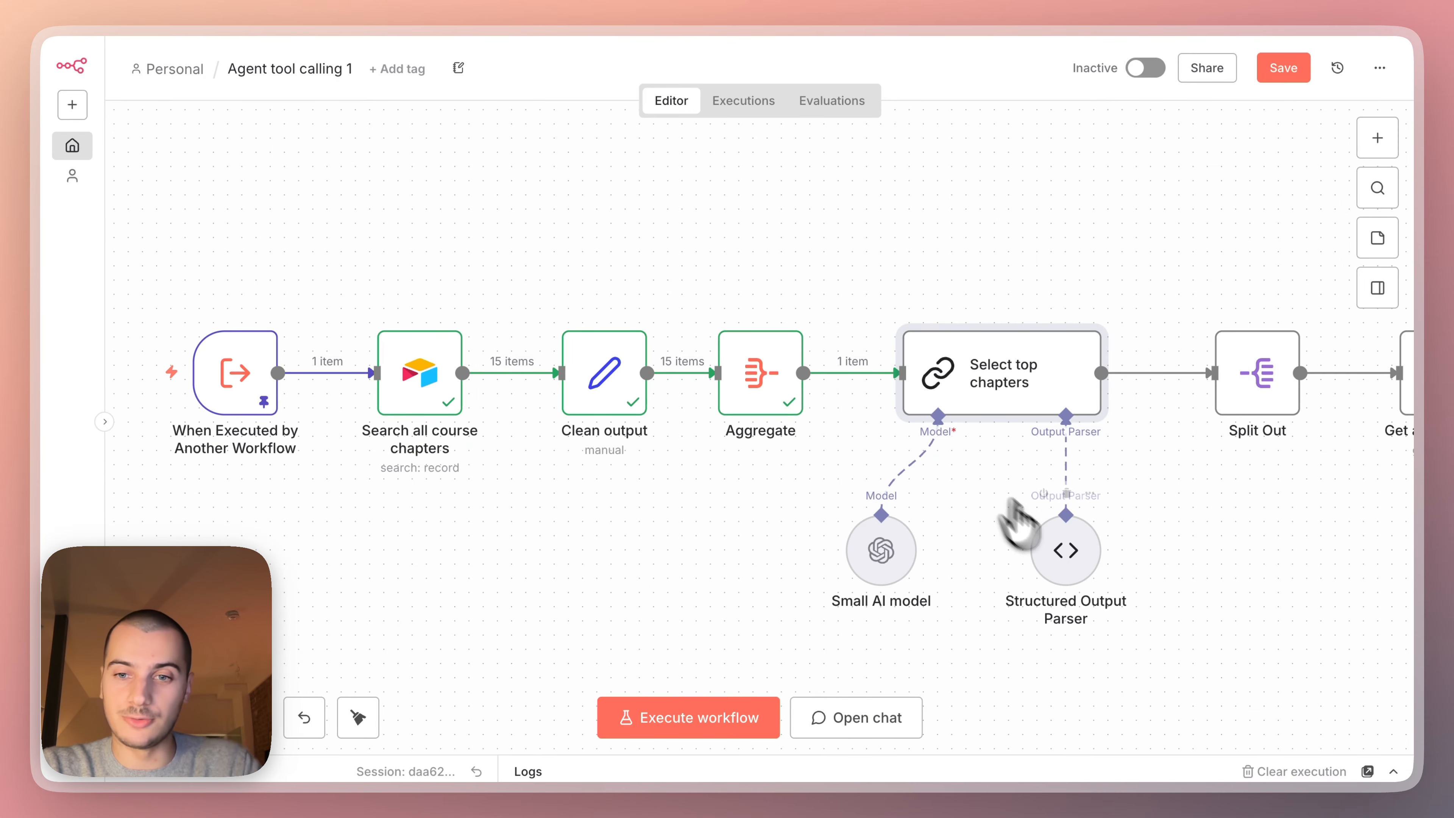
Inspect the Structured Output Parser's JSON example of relevant chapter record IDs.
double_click(1079, 567)
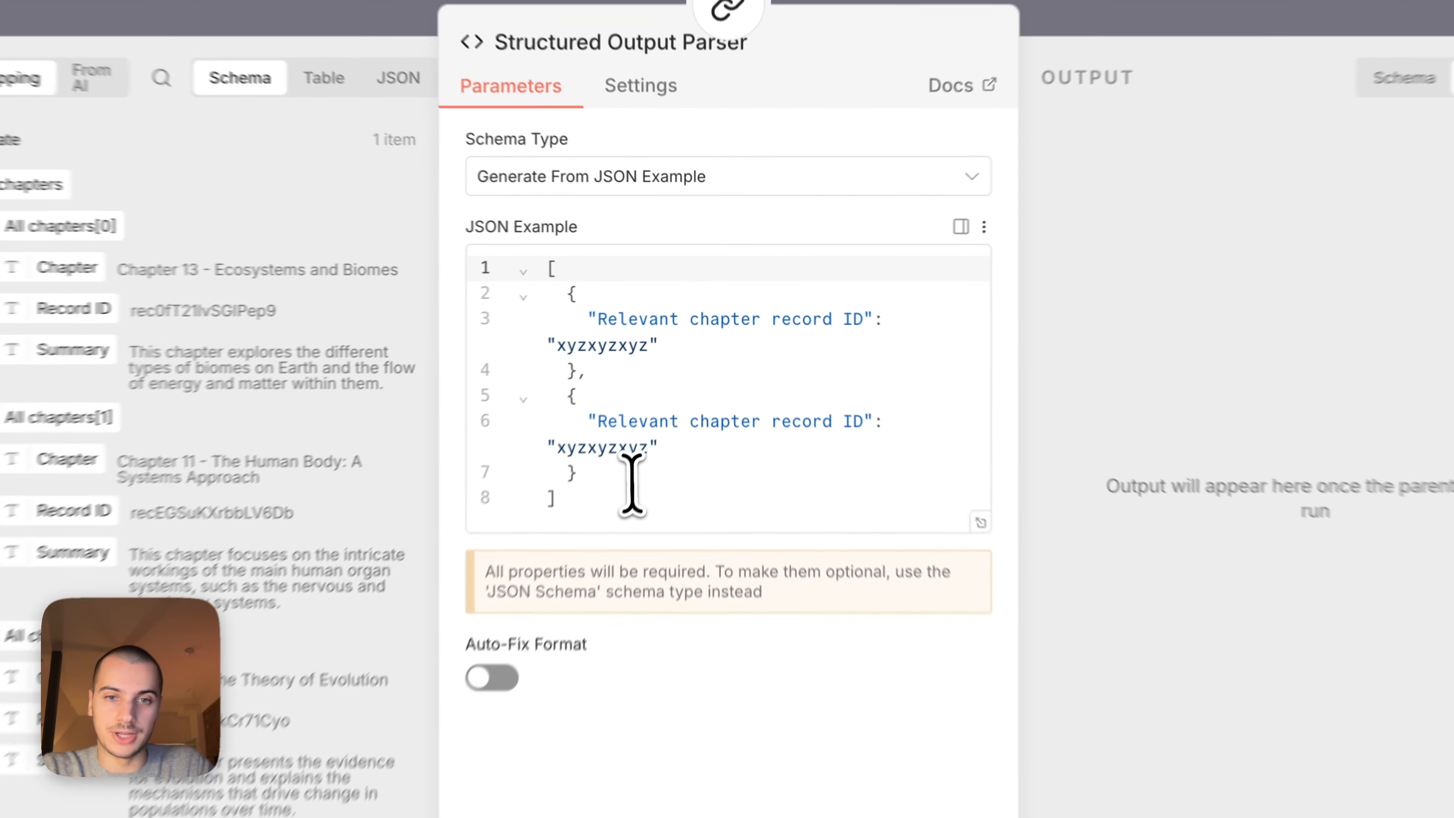
left_click_drag(596, 493, 543, 291)
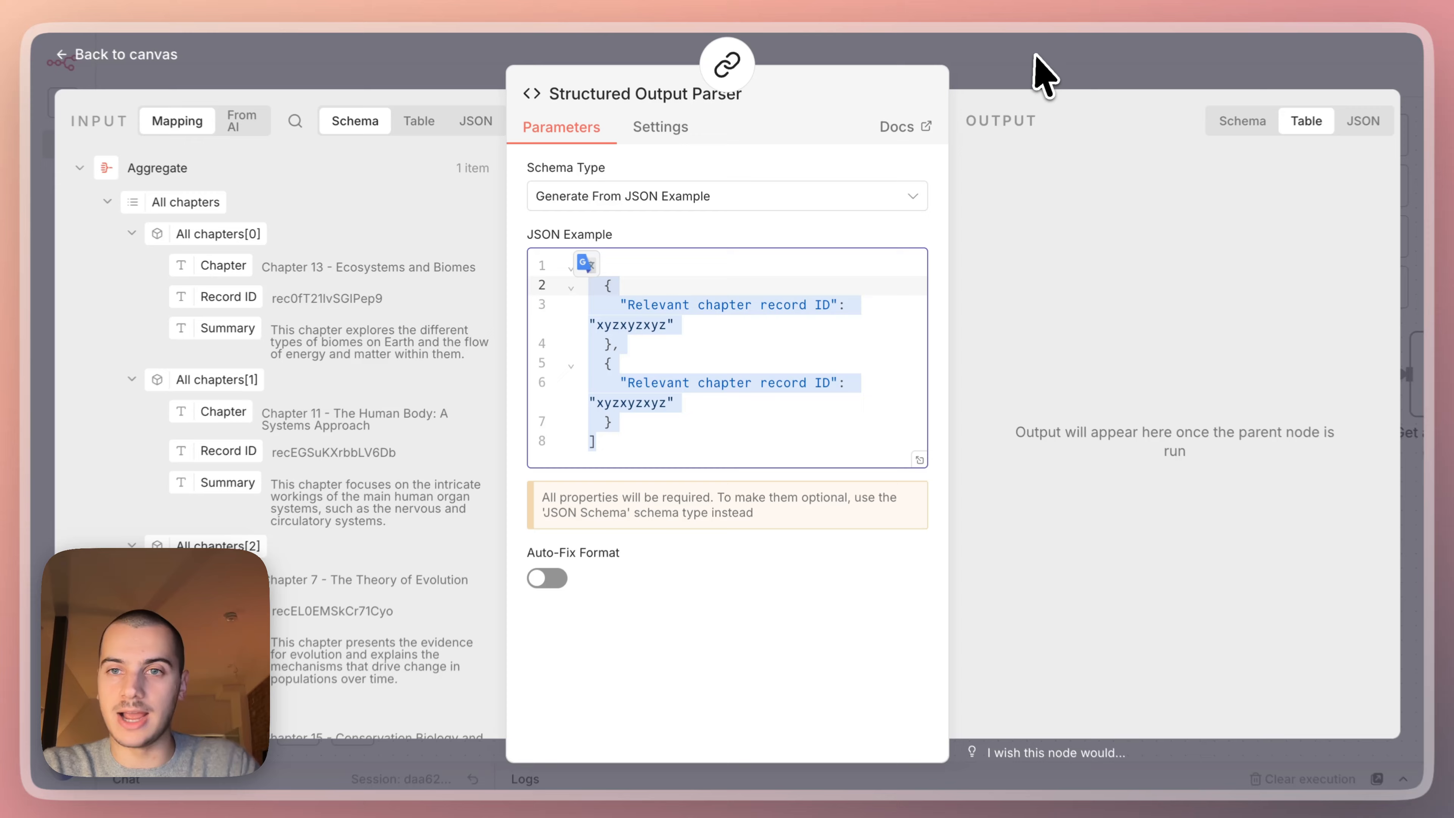
left_click(1161, 9)
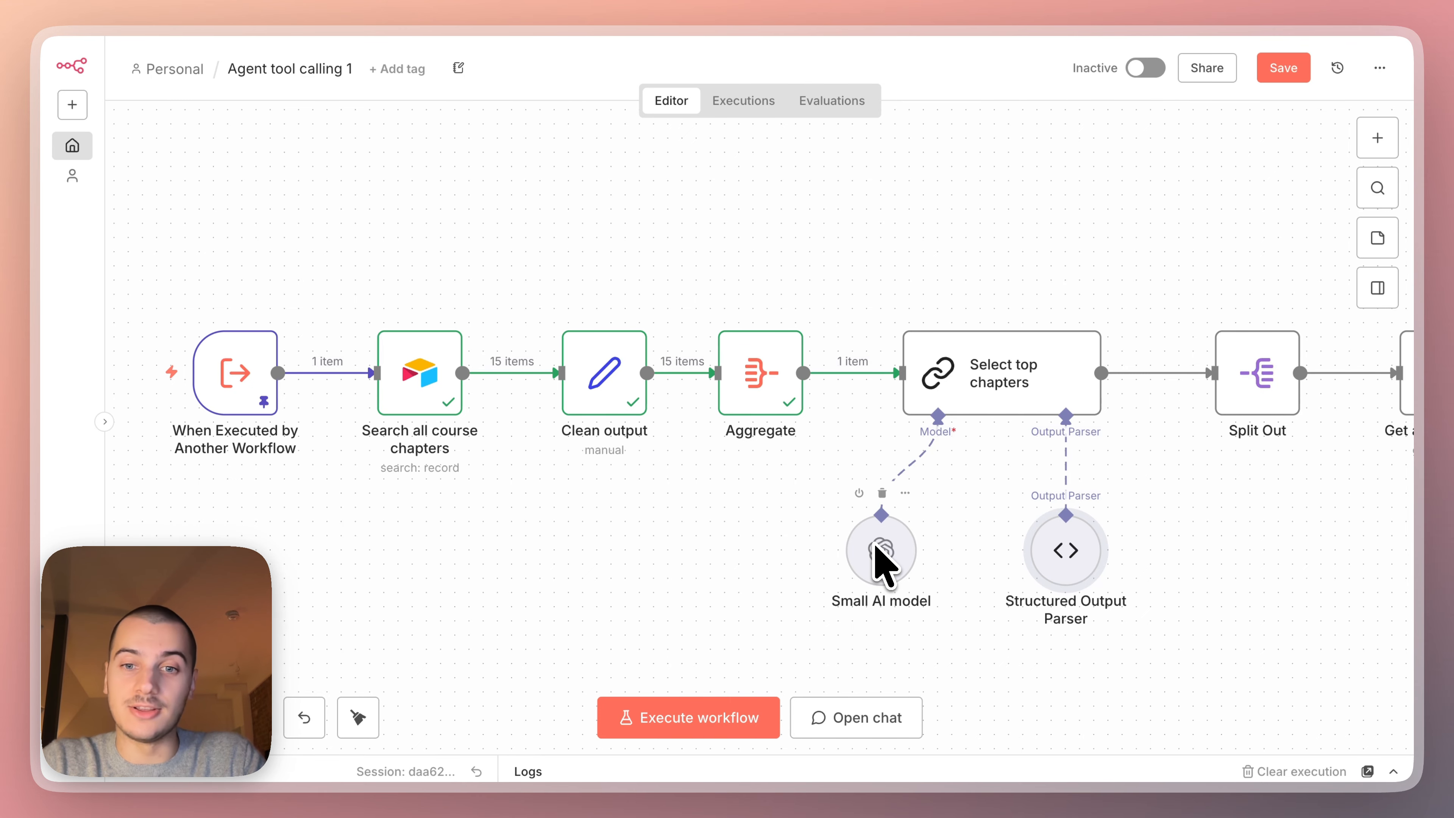
Check the Small AI model node's model selection and response format.
scroll(884, 564, "down", 2)
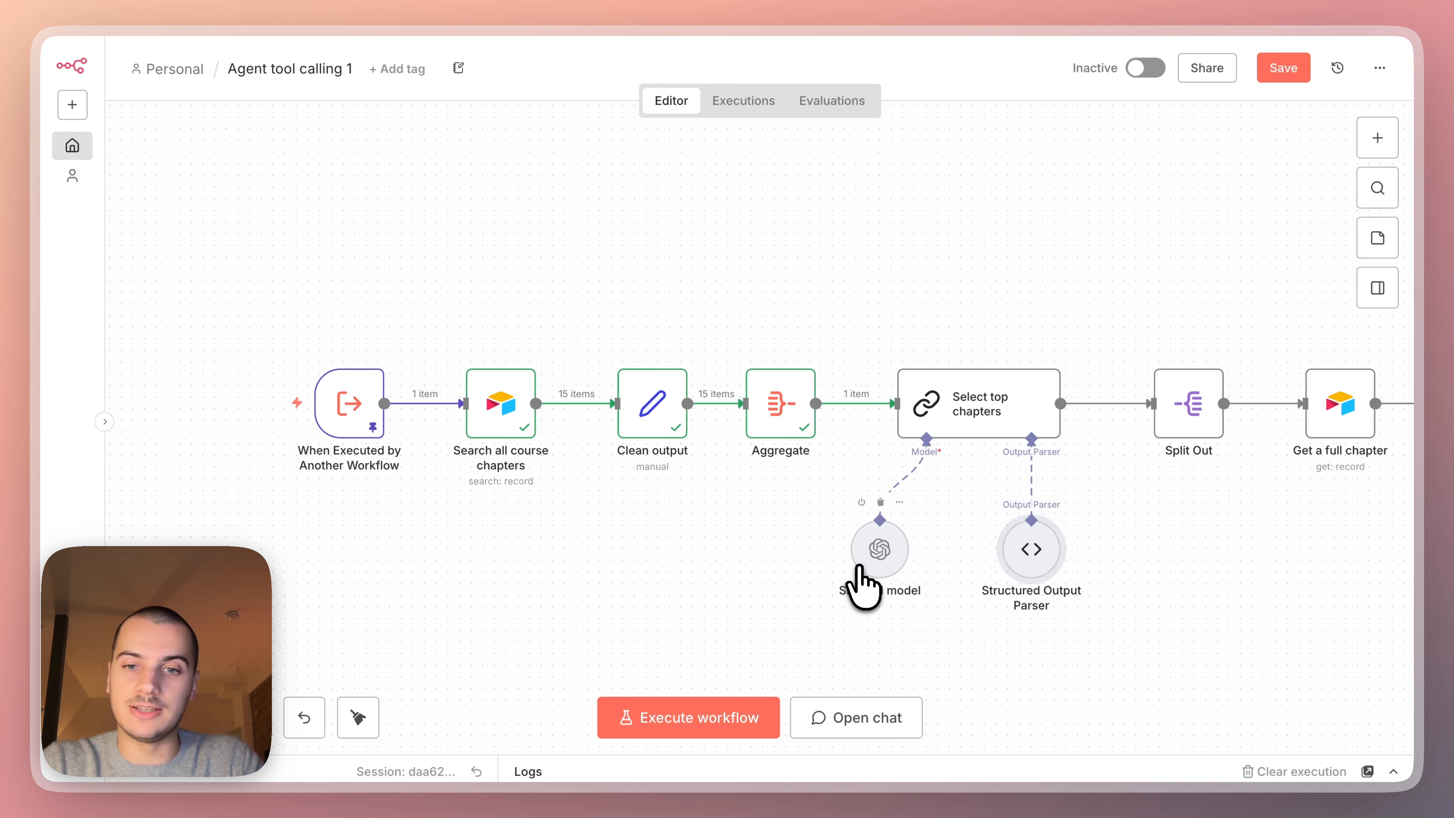
scroll(853, 573, "down", 1)
double_click(824, 538)
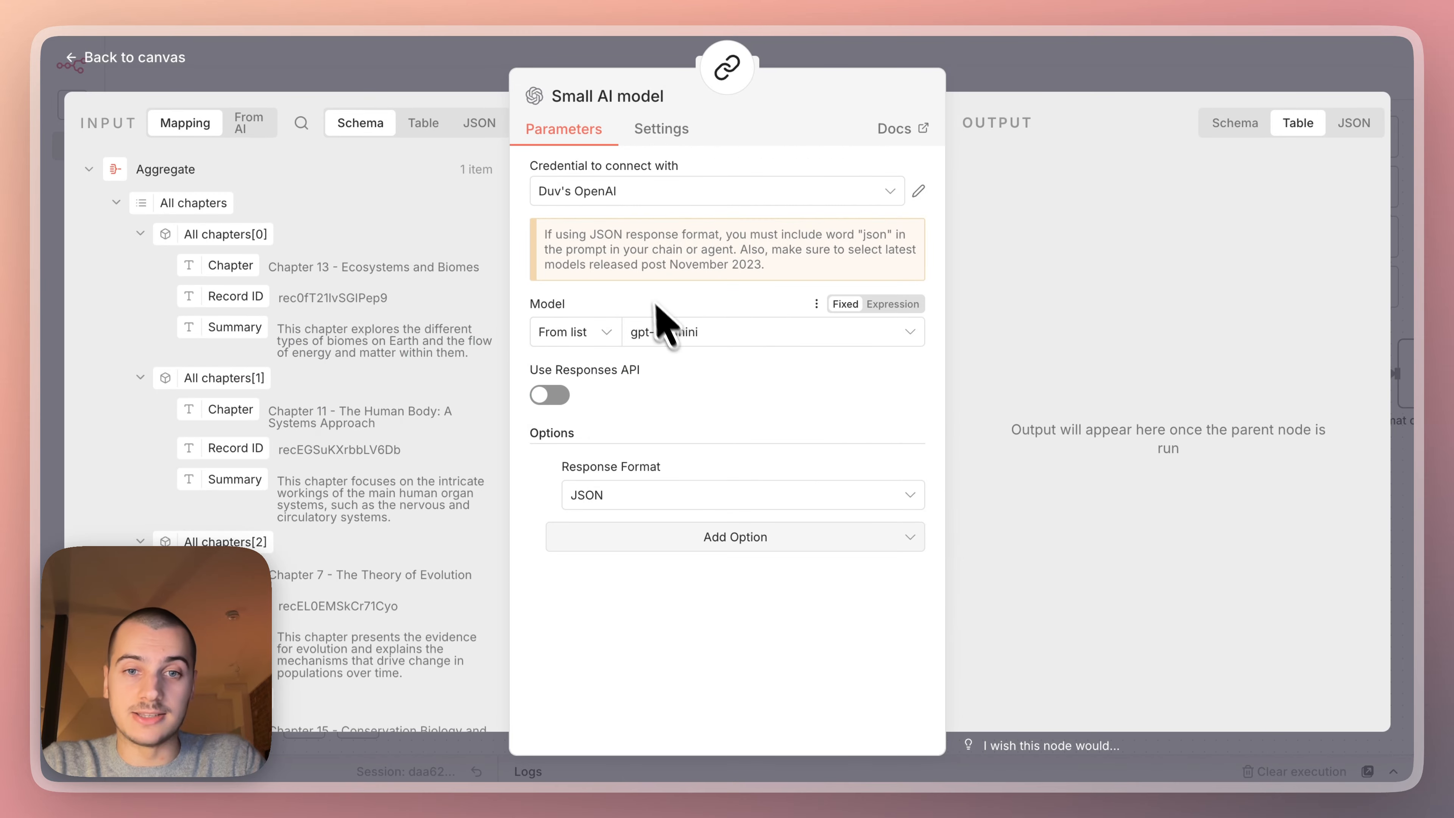
left_click(961, 184)
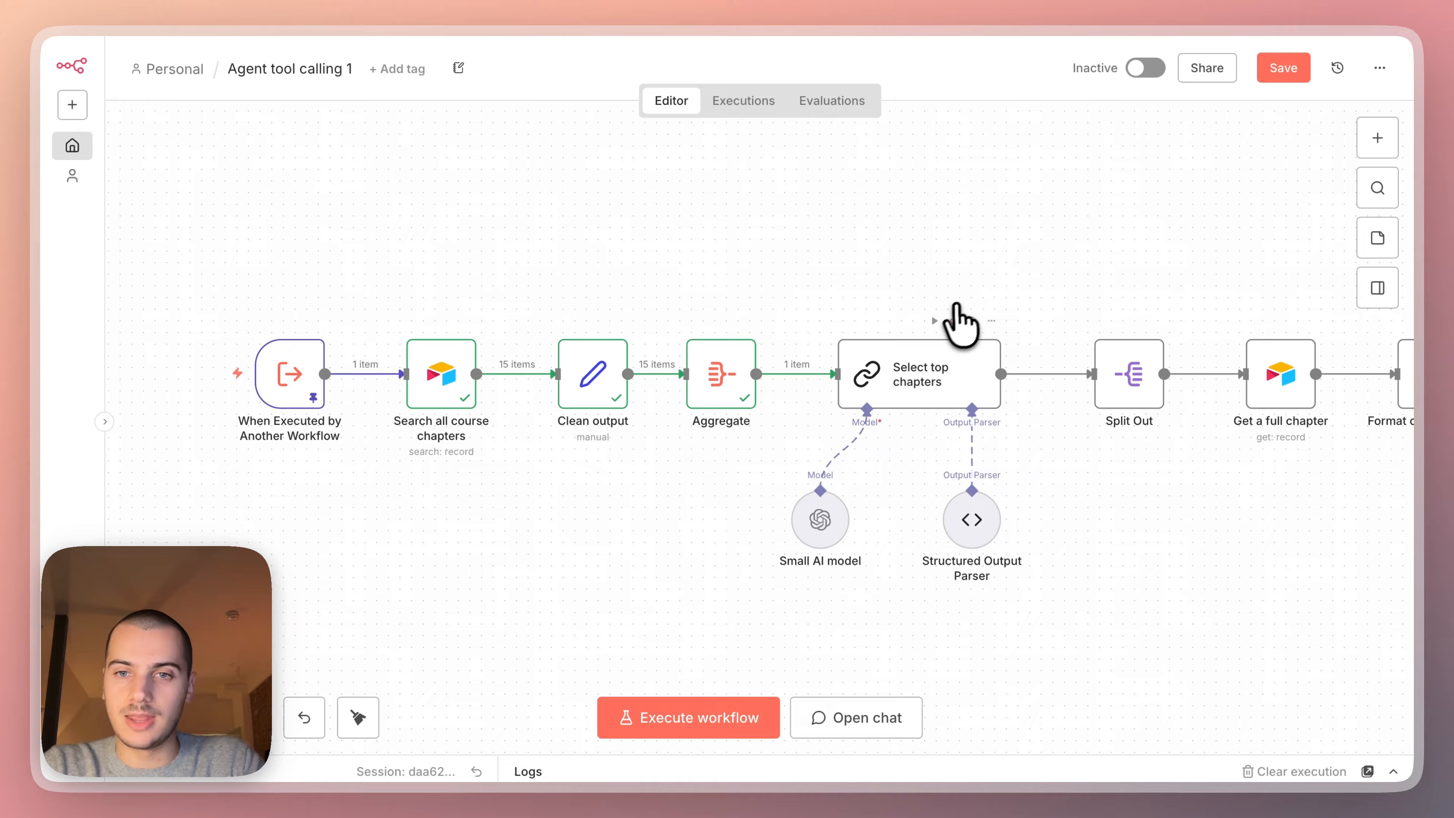
Execute the Select top chapters node and inspect the relevant chapter record IDs in its output.
left_click(935, 321)
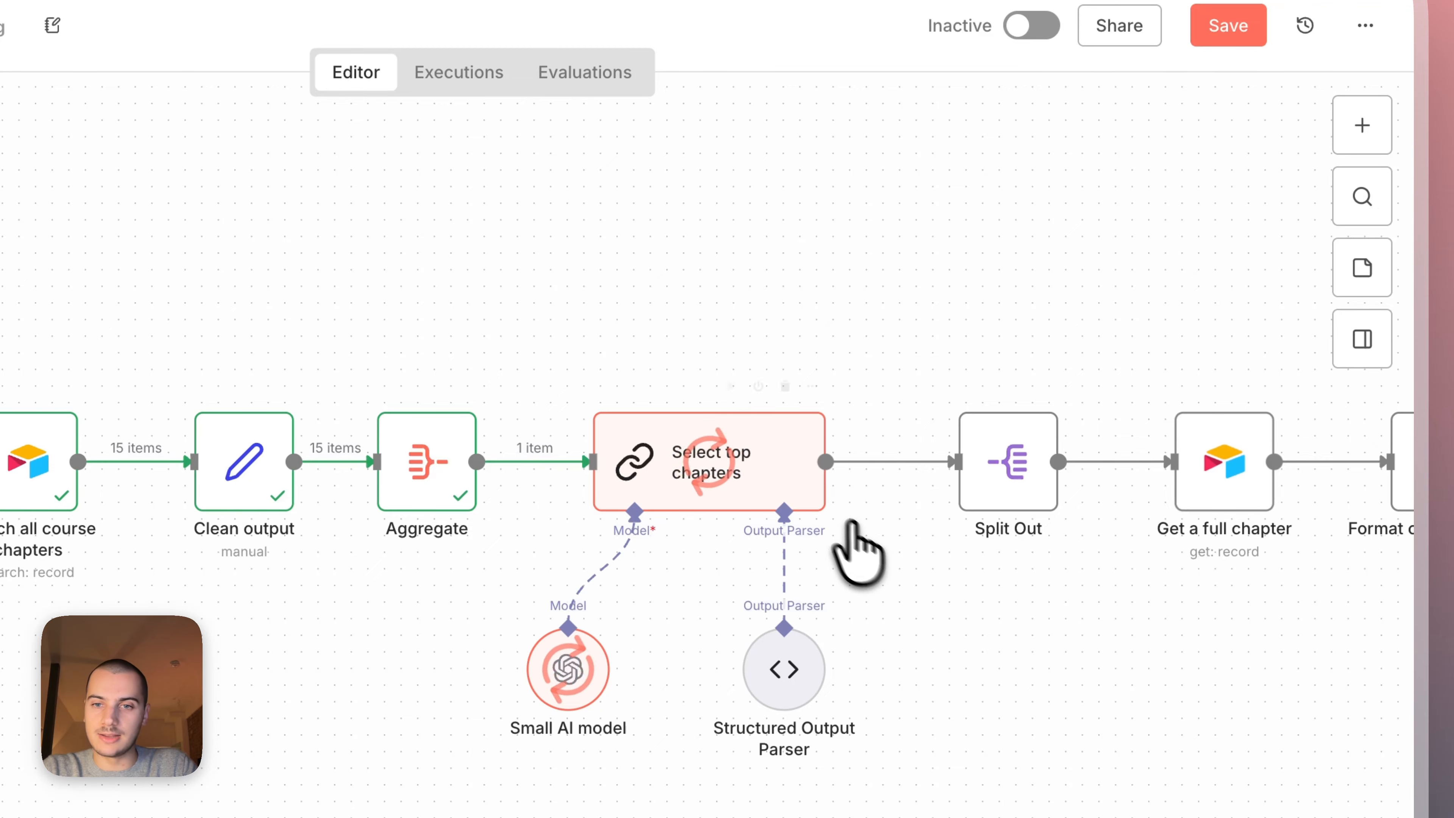
double_click(693, 472)
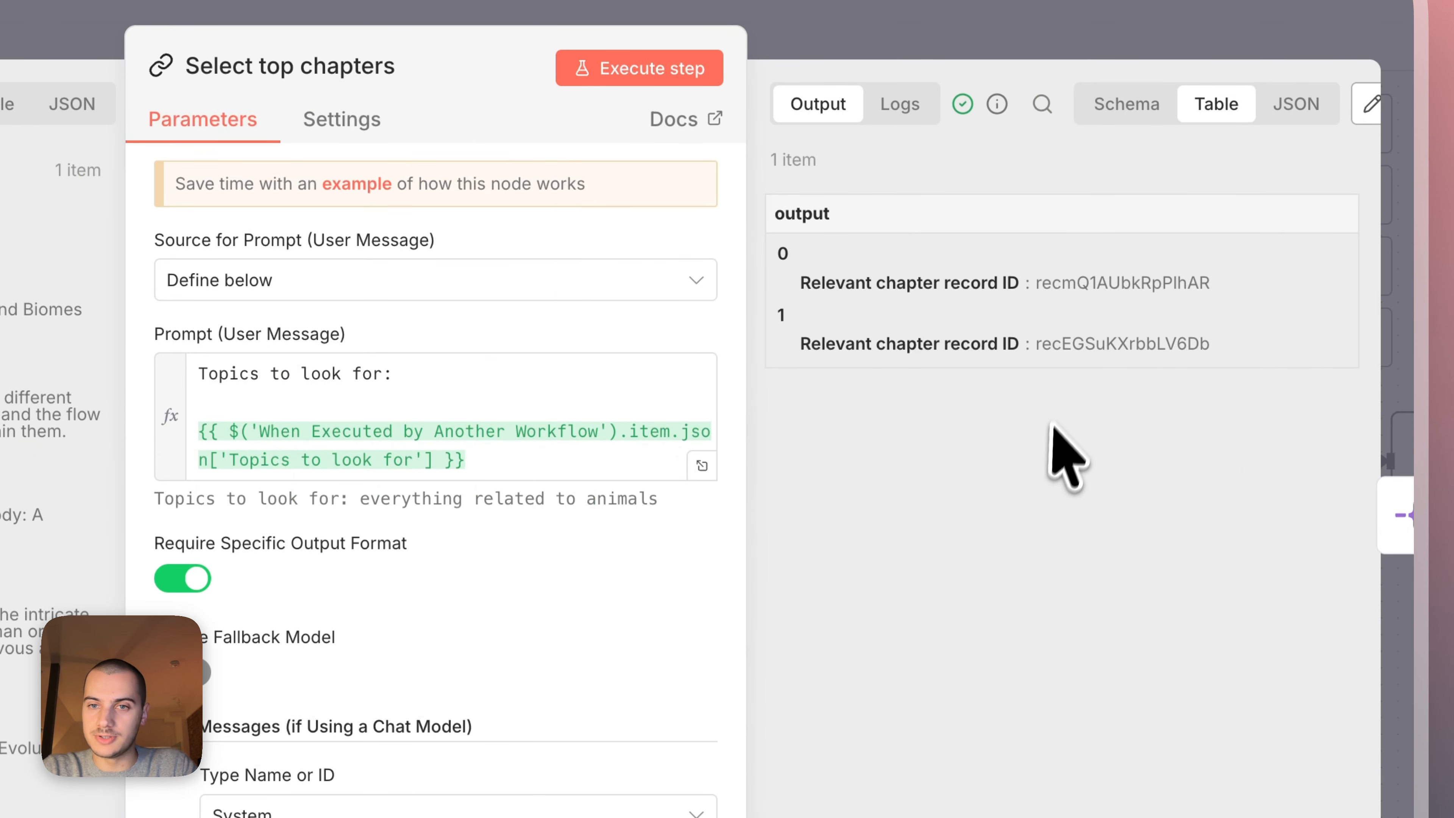
left_click_drag(1209, 344, 1014, 338)
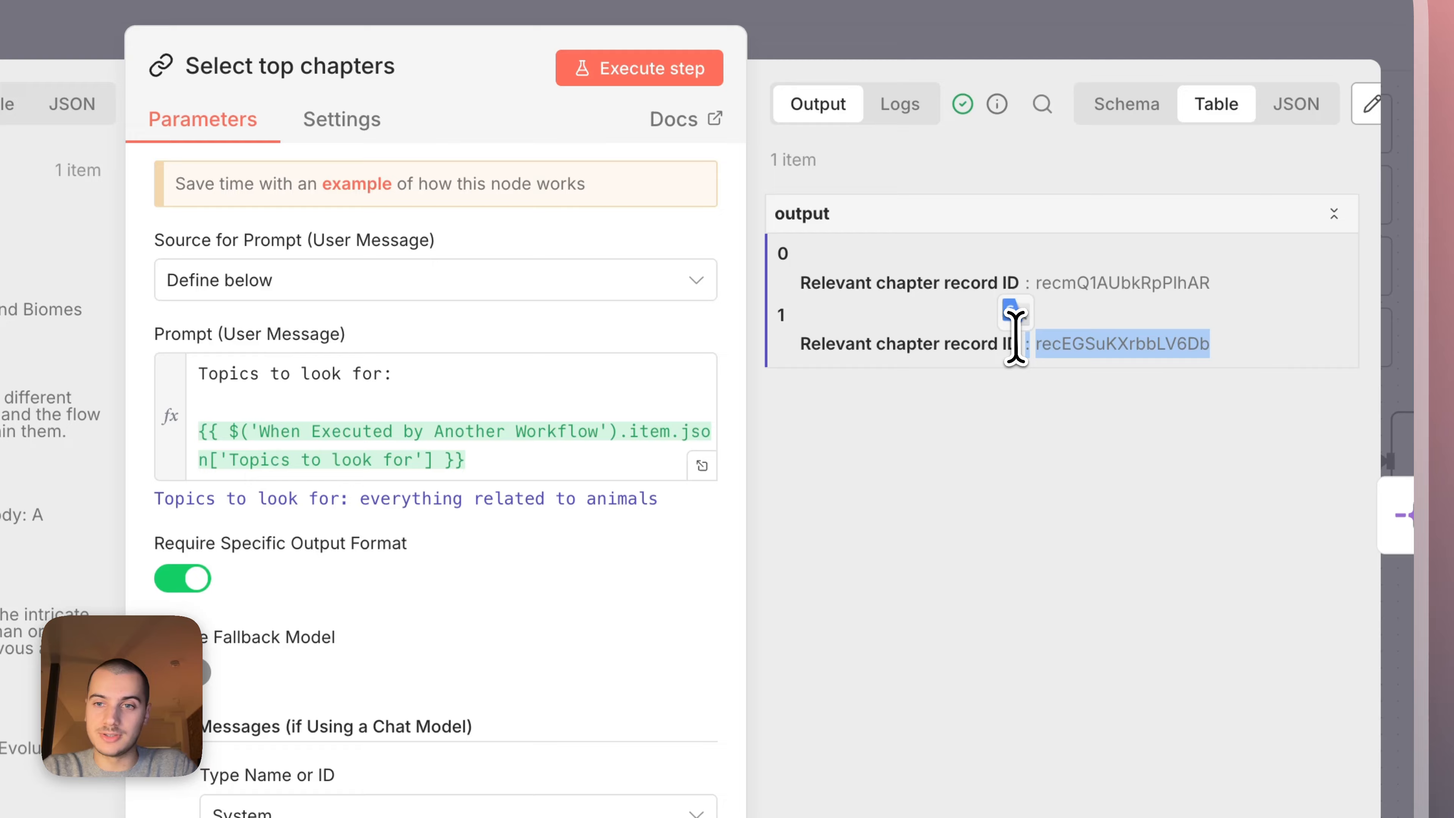
left_click(1107, 289)
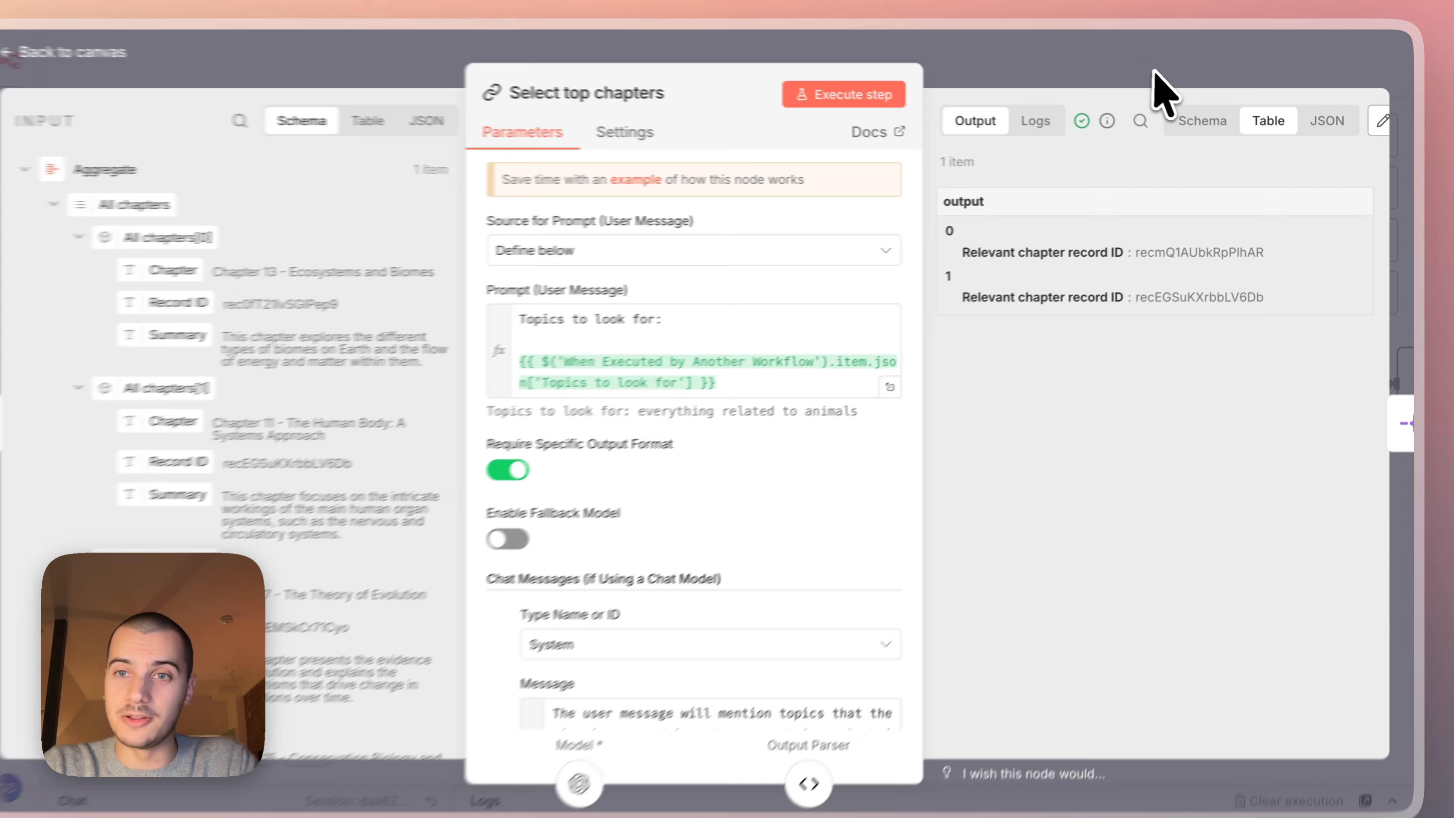
left_click(1158, 93)
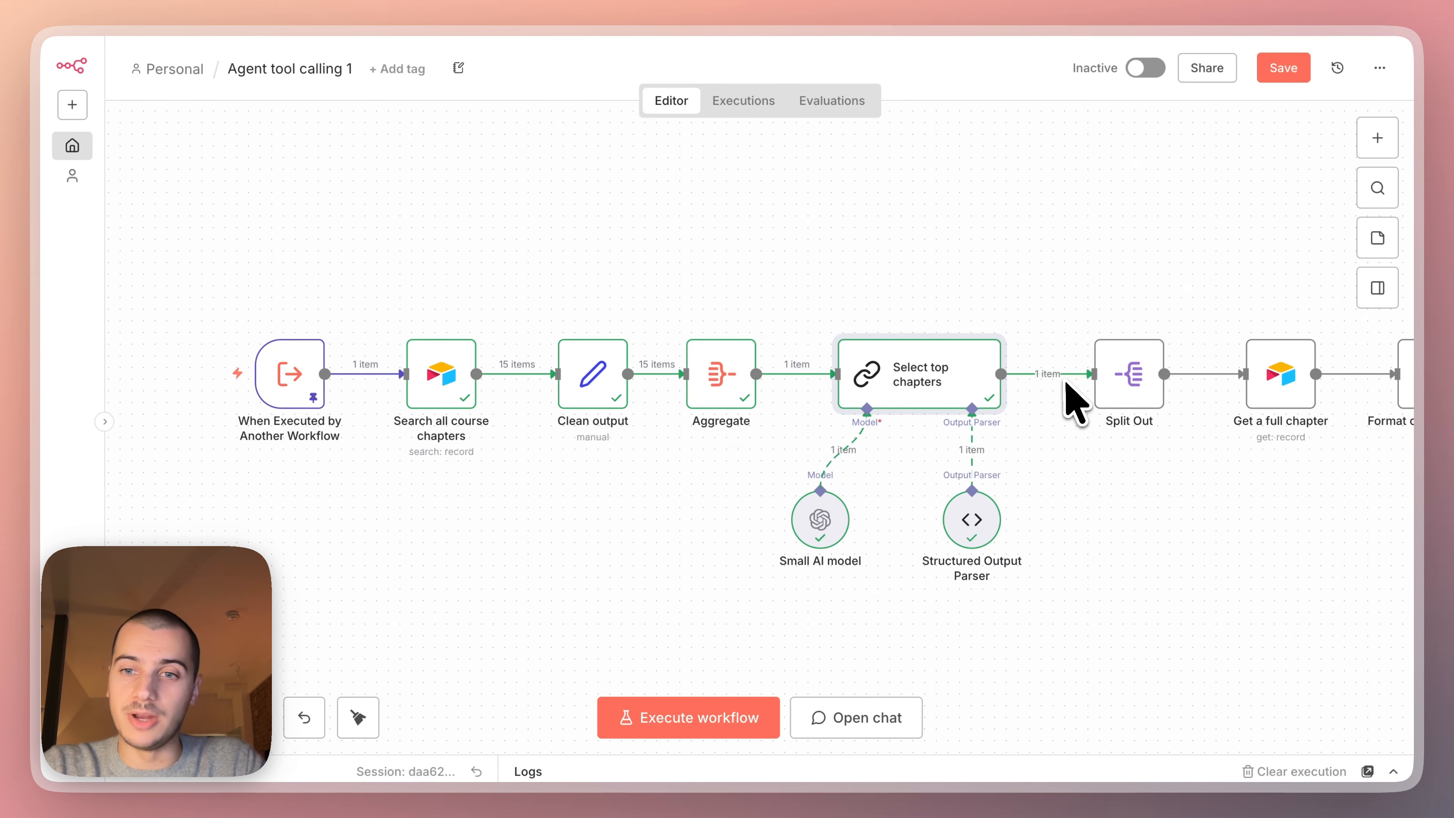
Execute the Split Out and Get a full chapter nodes and look into the latter.
scroll(1075, 402, "right", 3)
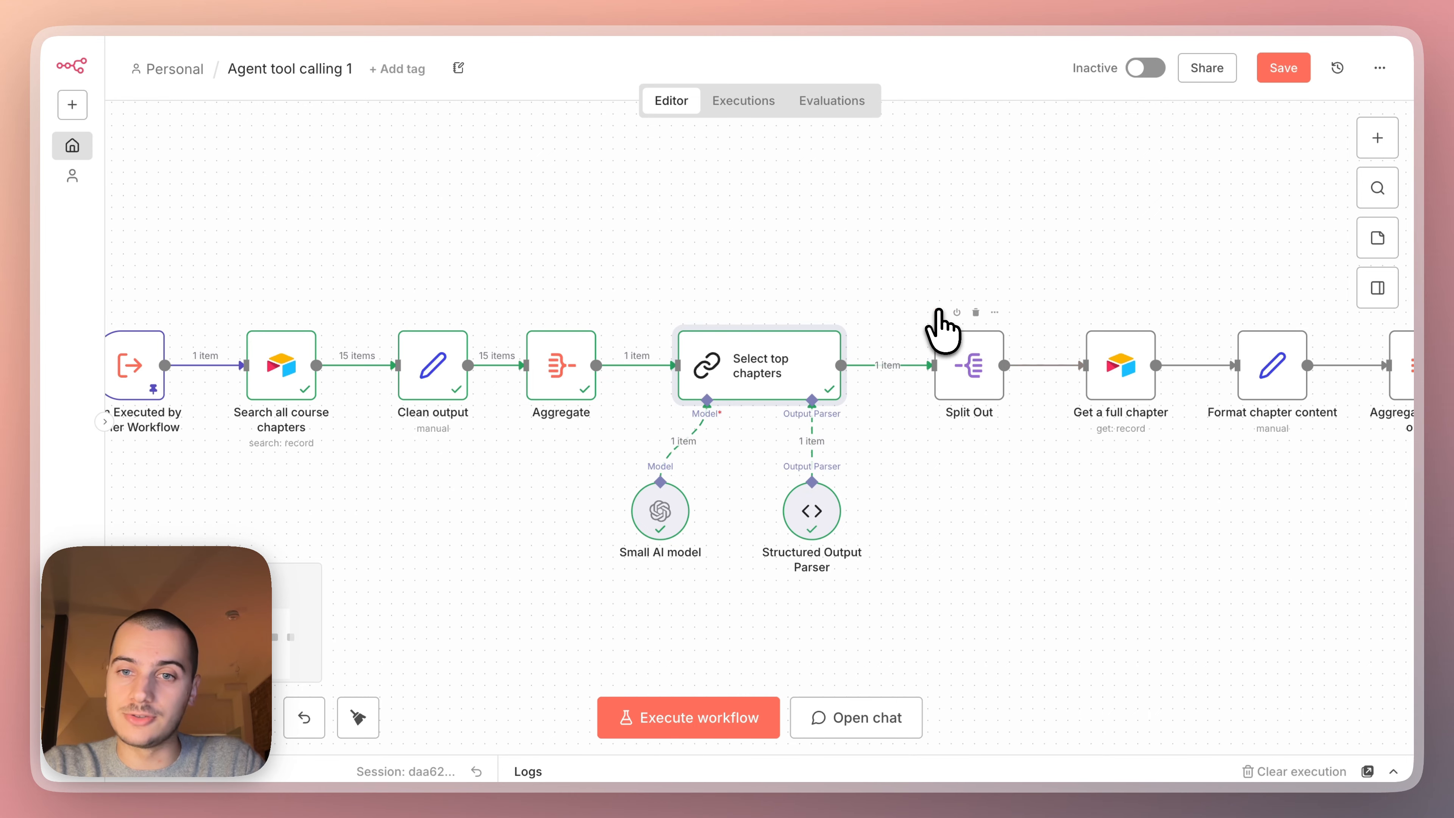
left_click(938, 312)
scroll(1016, 501, "right", 3)
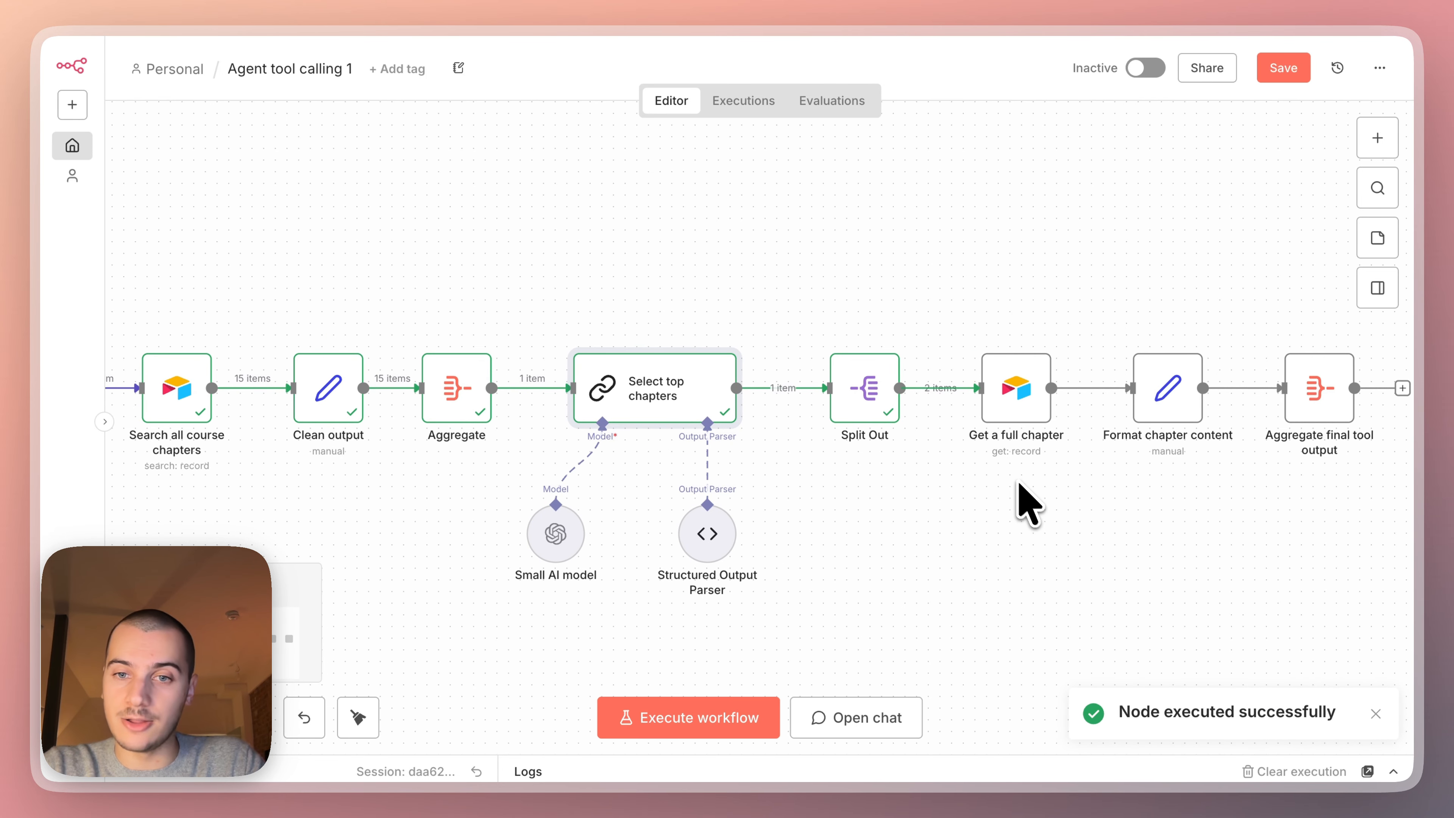
scroll(810, 429, "up", 3)
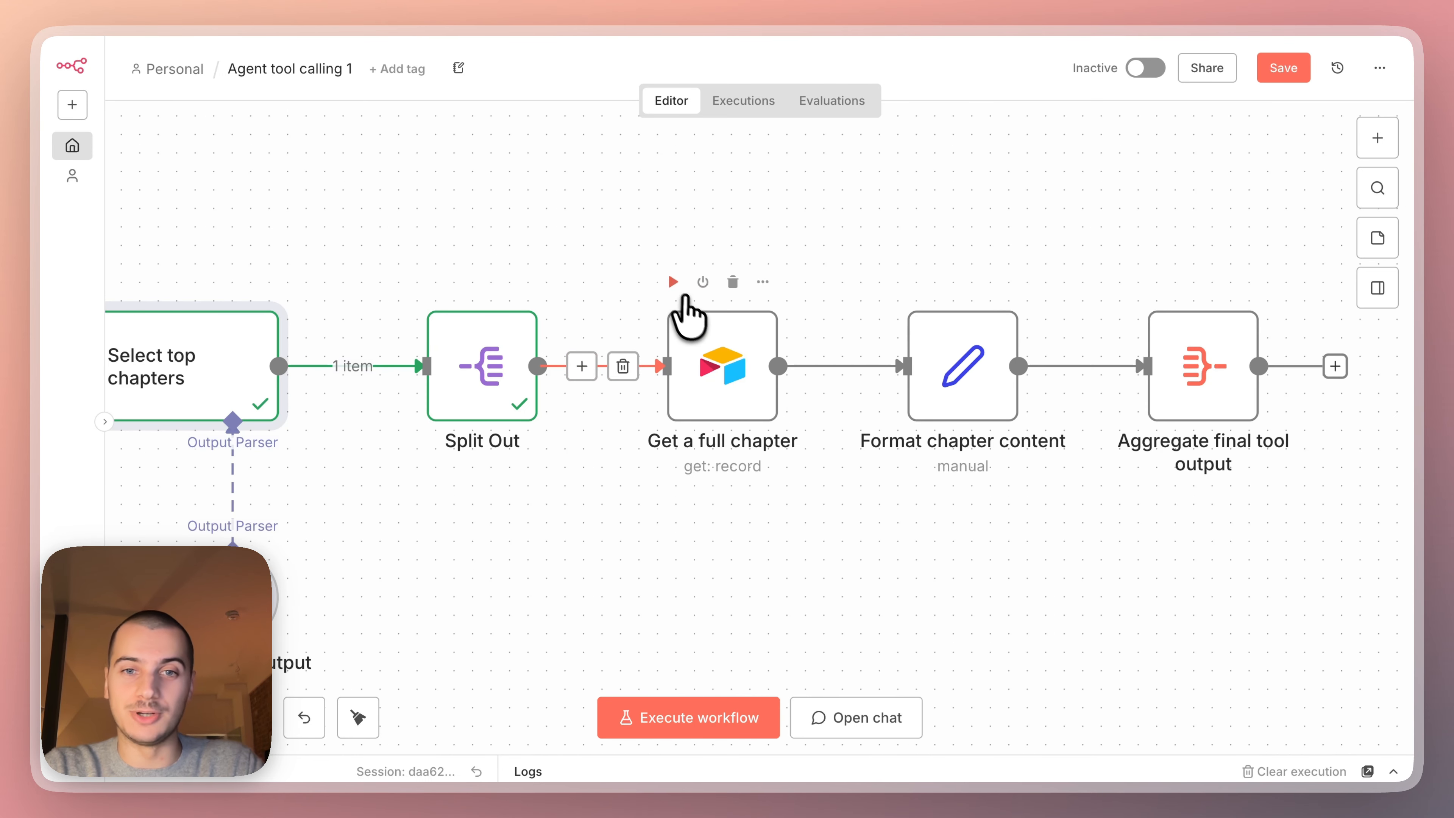
left_click(672, 281)
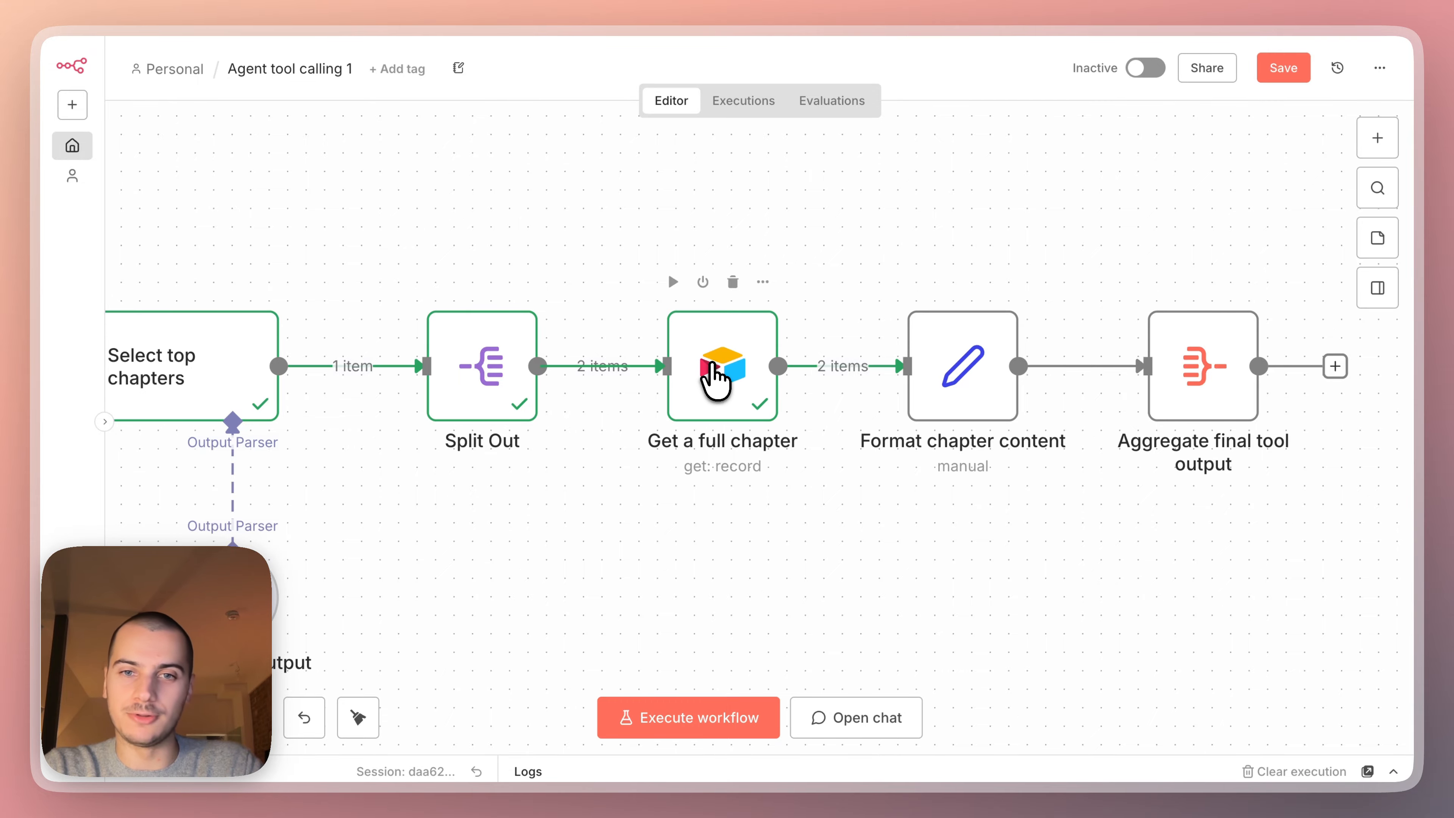
double_click(716, 378)
left_click(1113, 103)
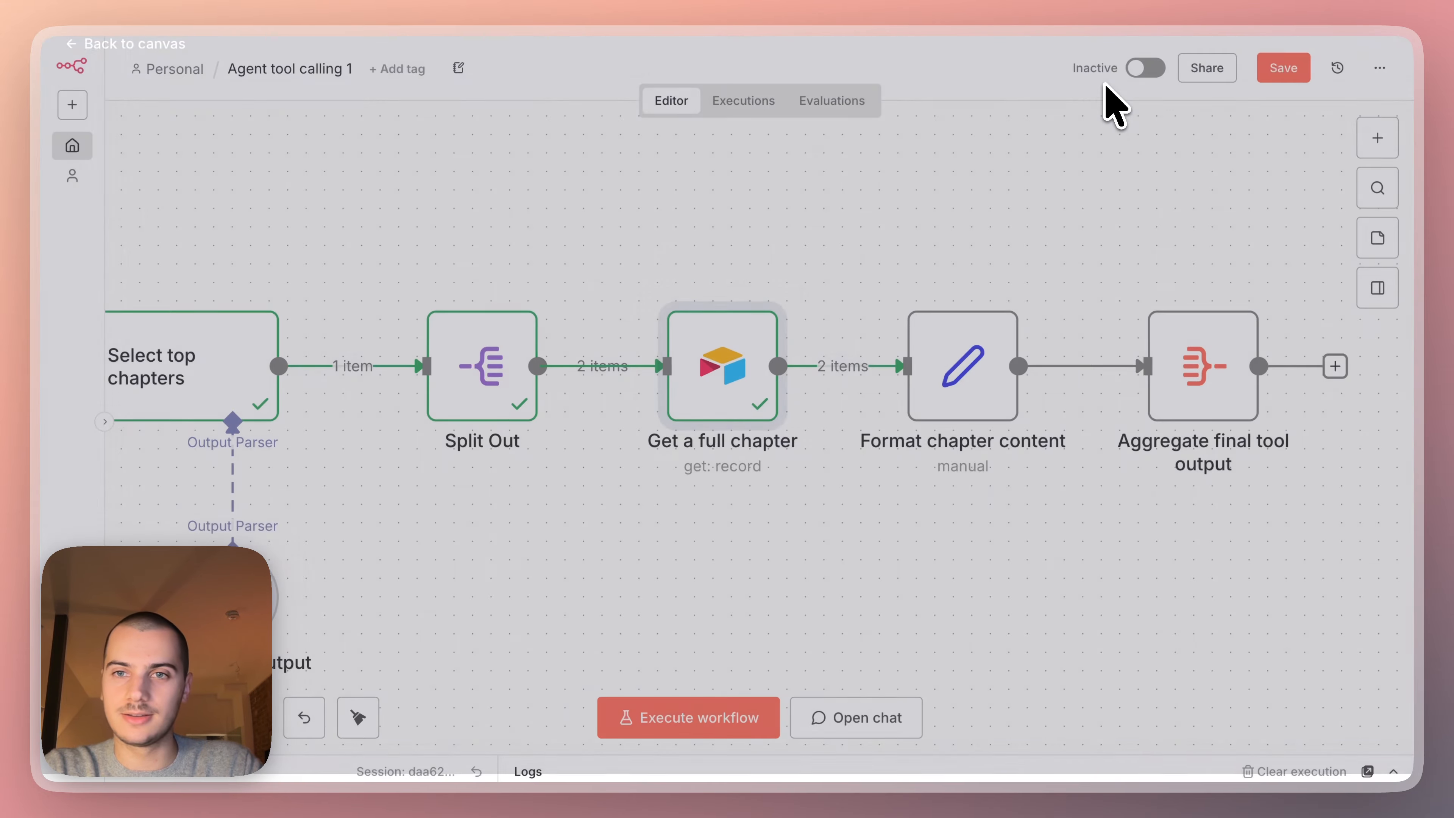
Review the Chapter and Full content mappings in the Format chapter content node and execute it.
double_click(964, 364)
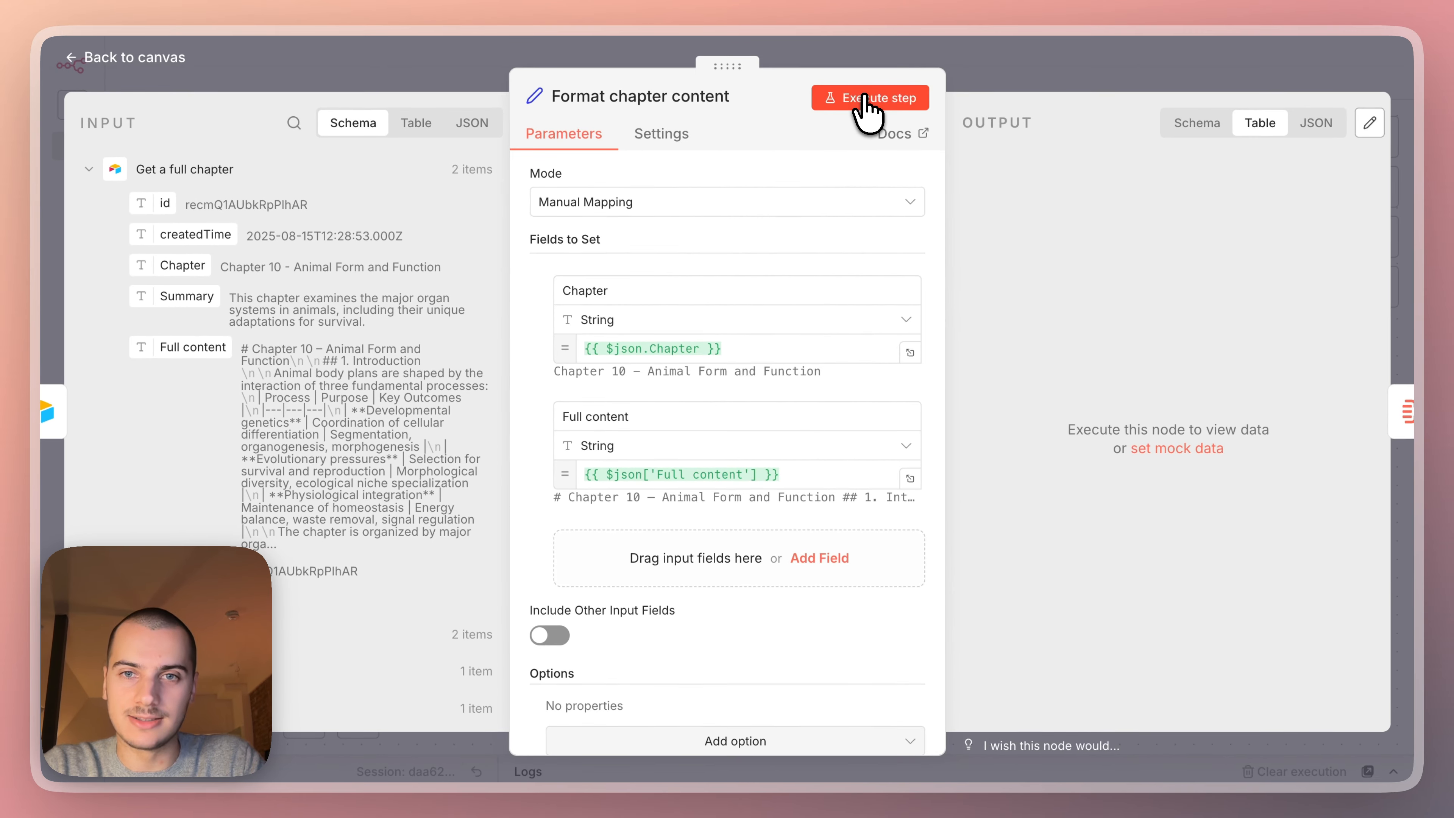
left_click(866, 102)
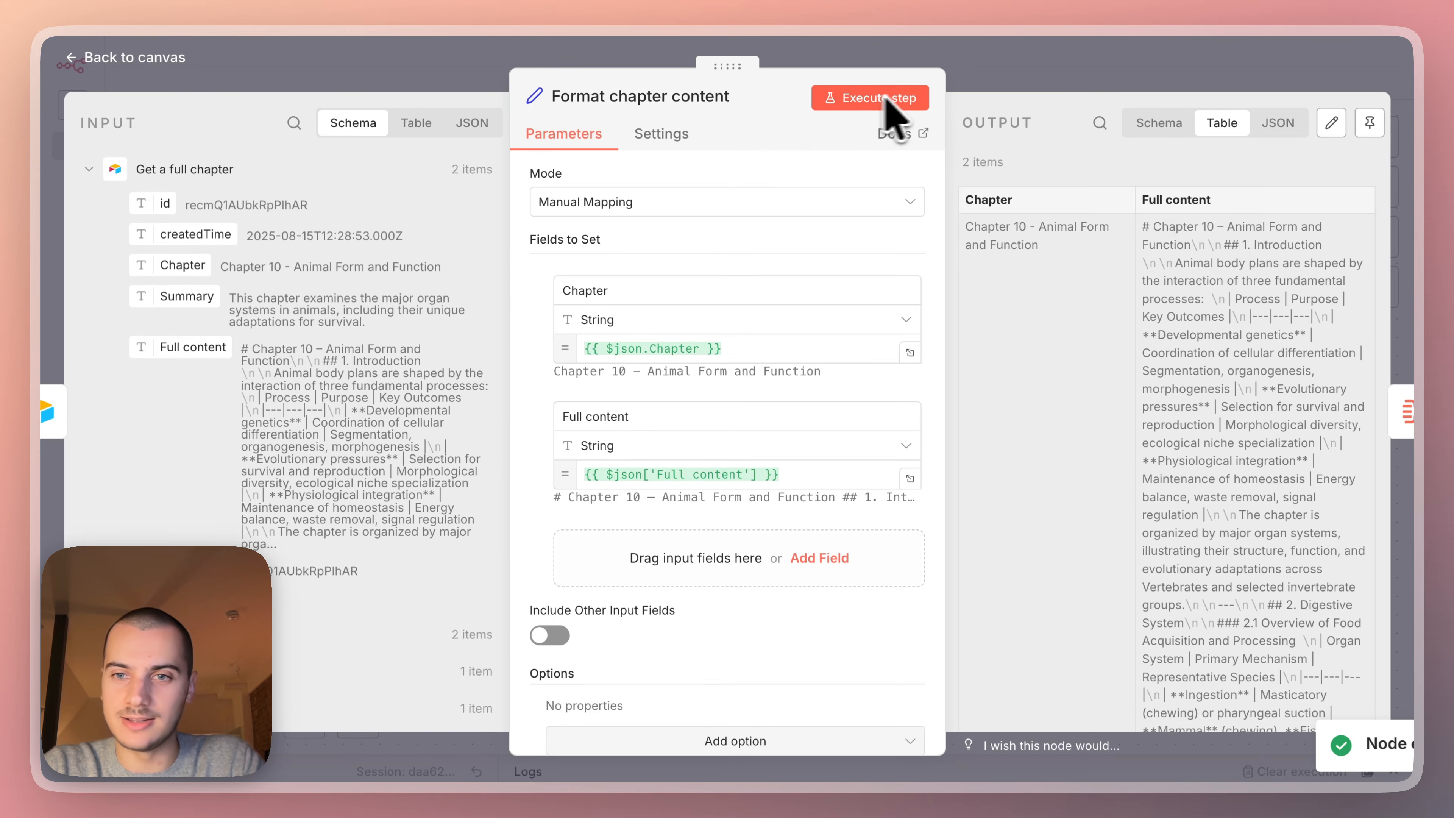
left_click(1088, 73)
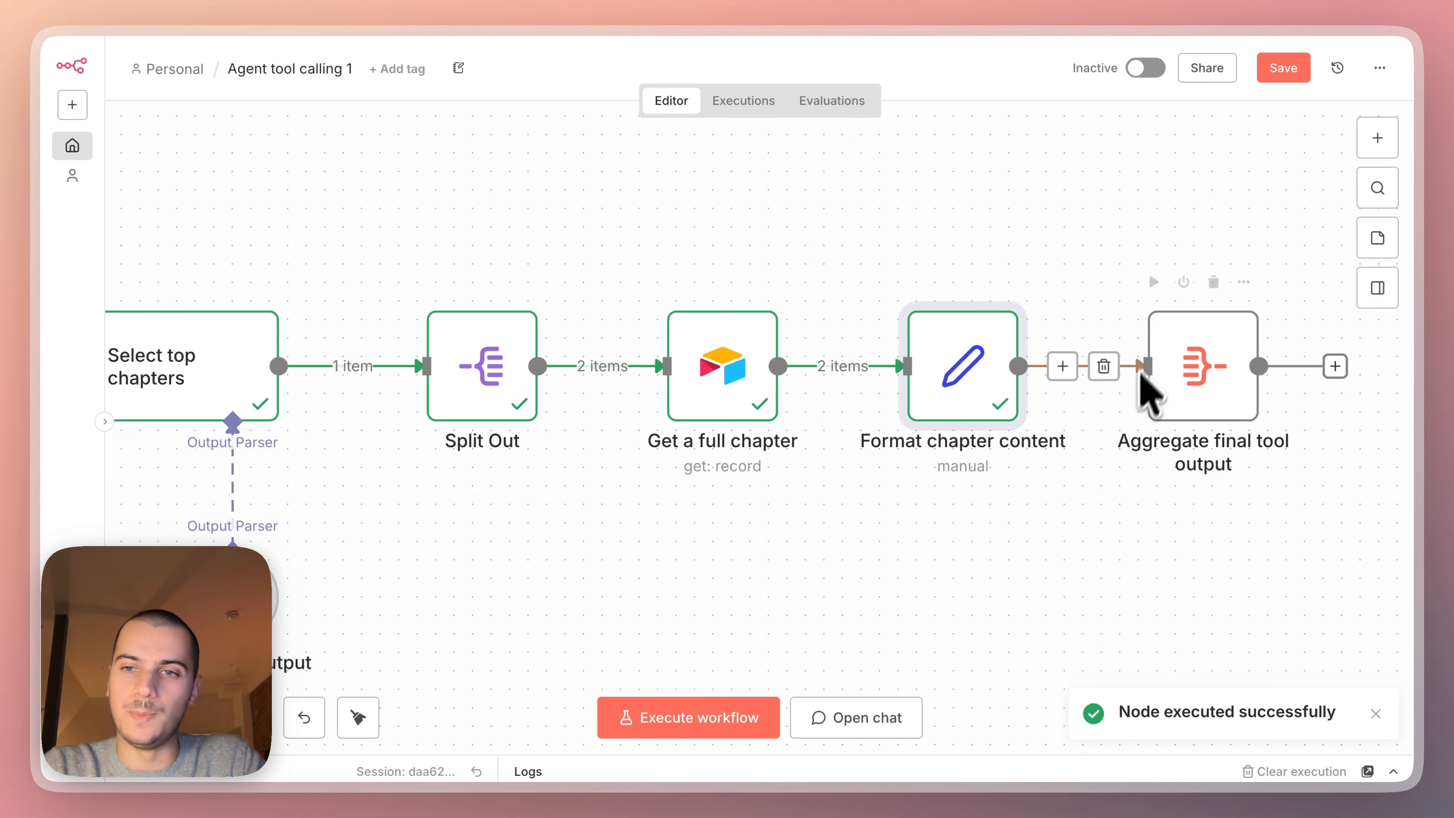
Execute the Aggregate final tool output node and inspect the combined "Content to leverage" output.
left_click(1153, 282)
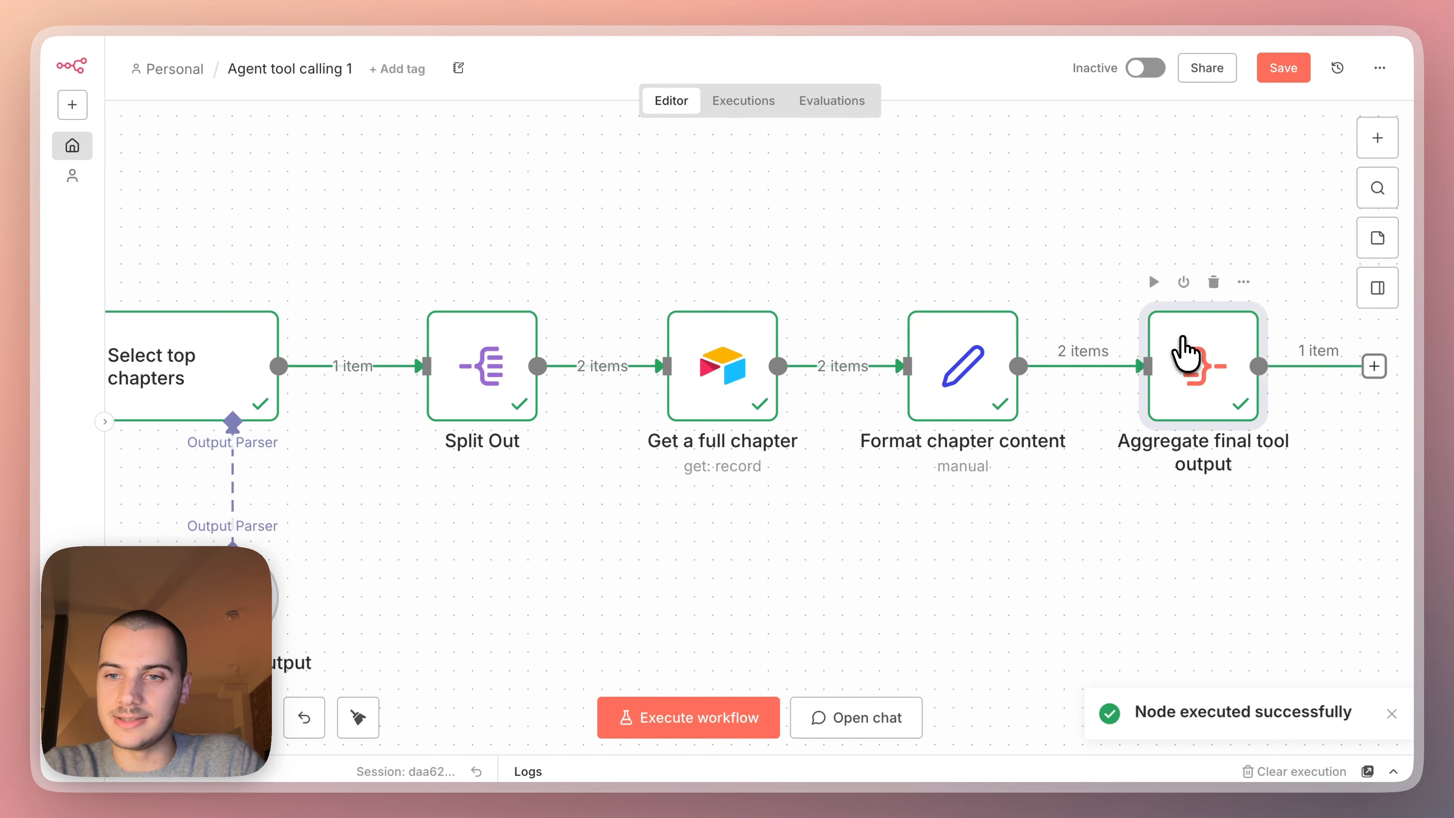
double_click(1185, 352)
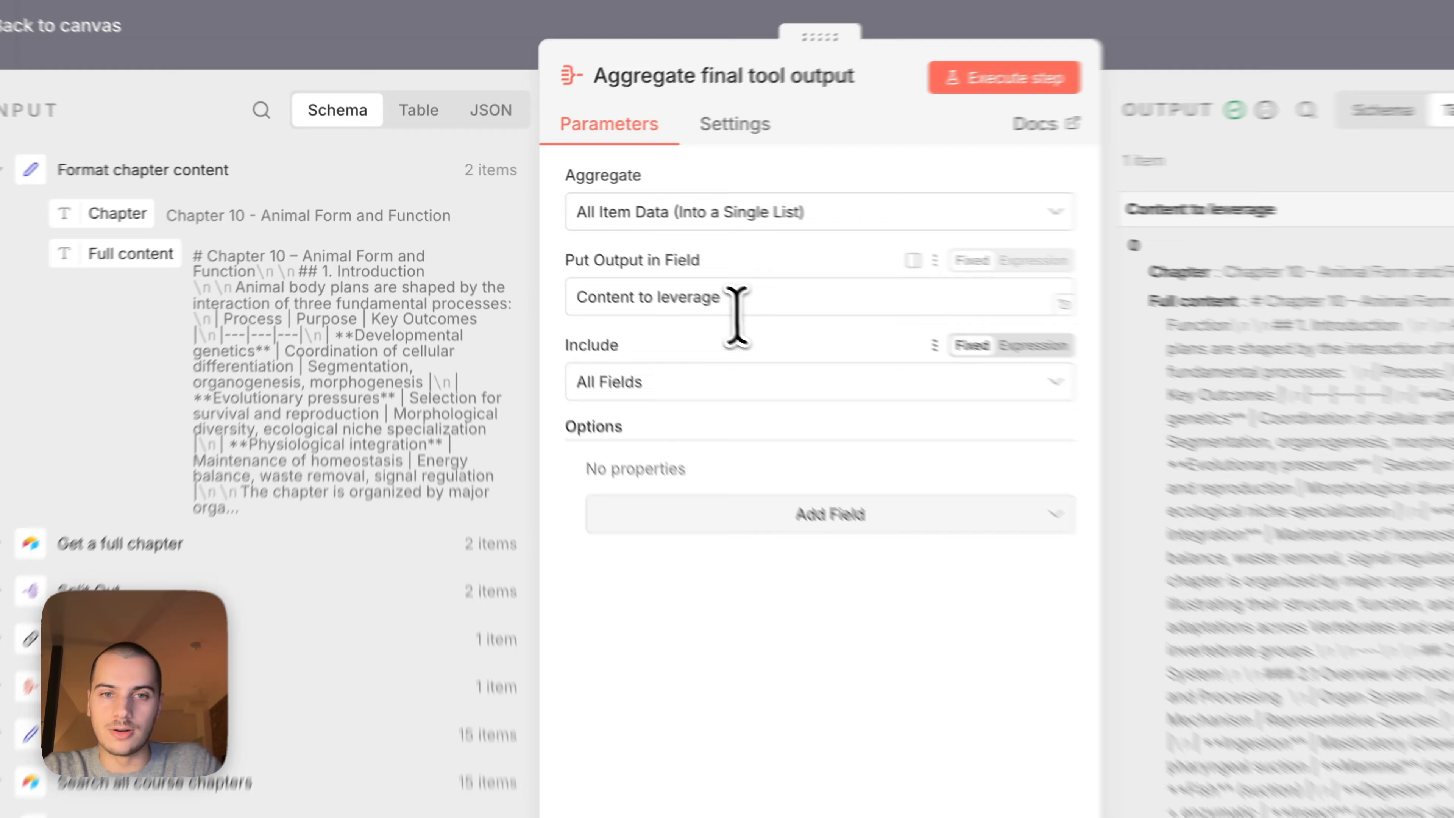
left_click_drag(736, 309, 573, 305)
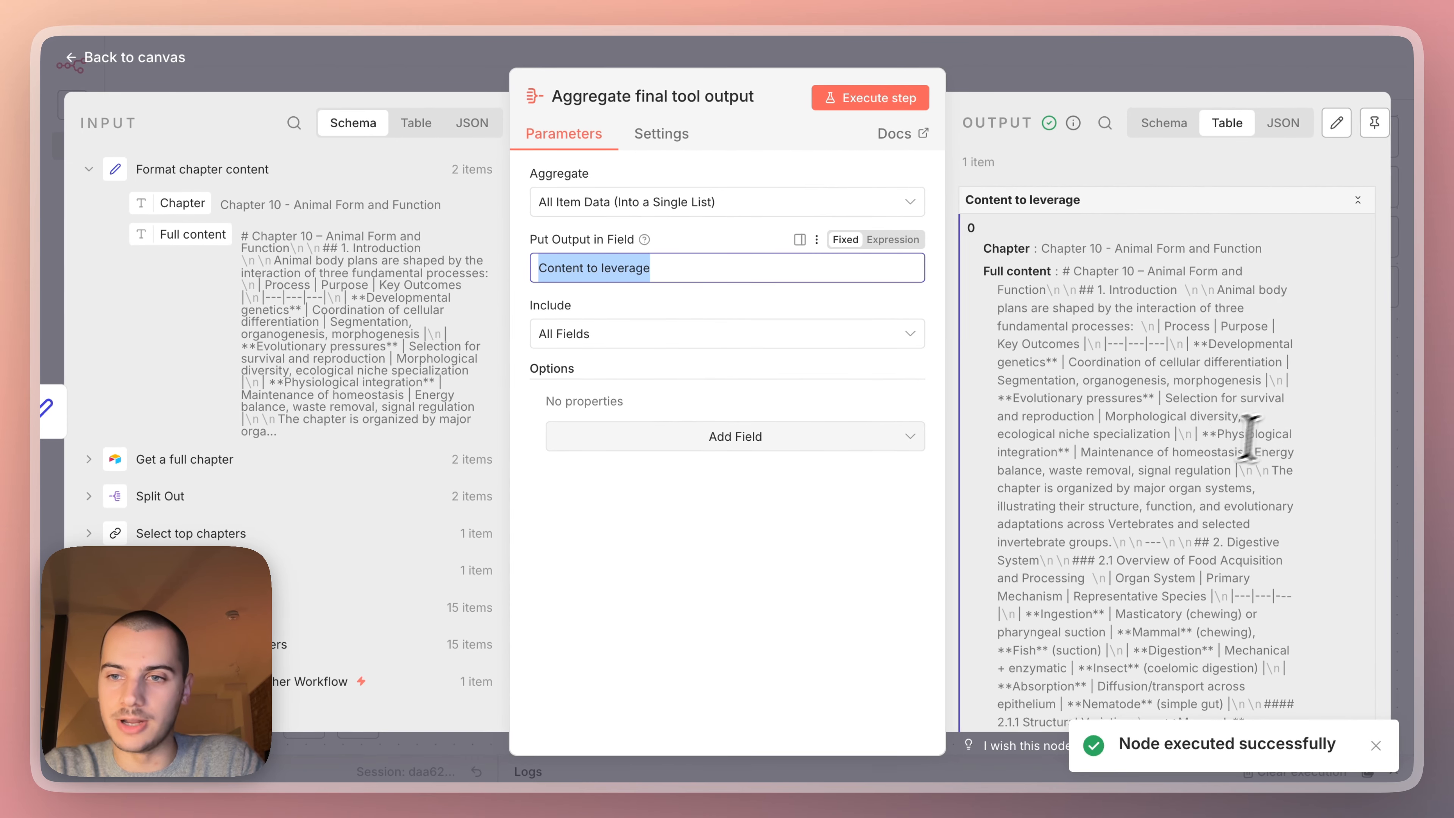
left_click(1416, 528)
scroll(1189, 444, "down", 20)
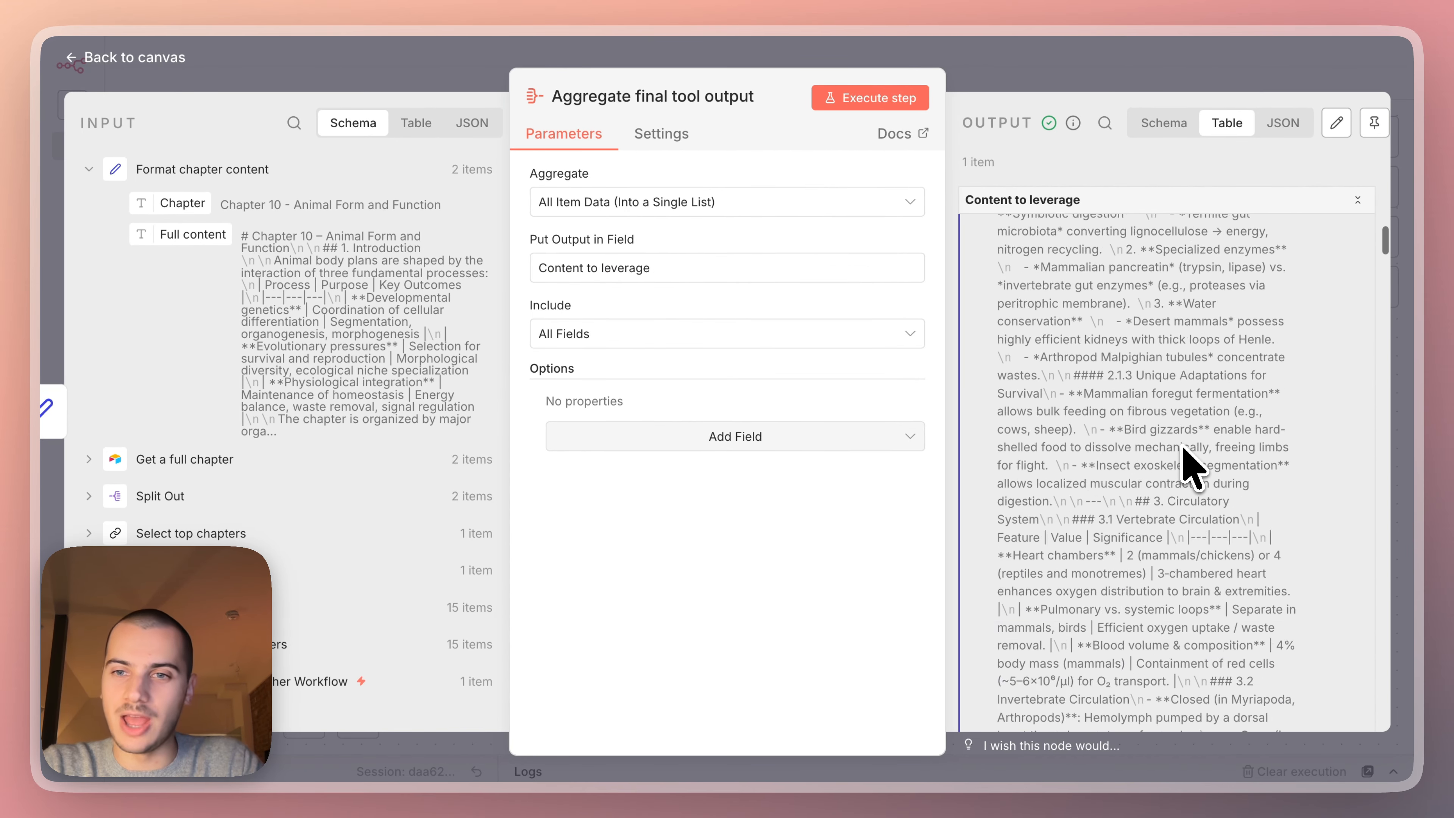
scroll(1181, 445, "down", 10)
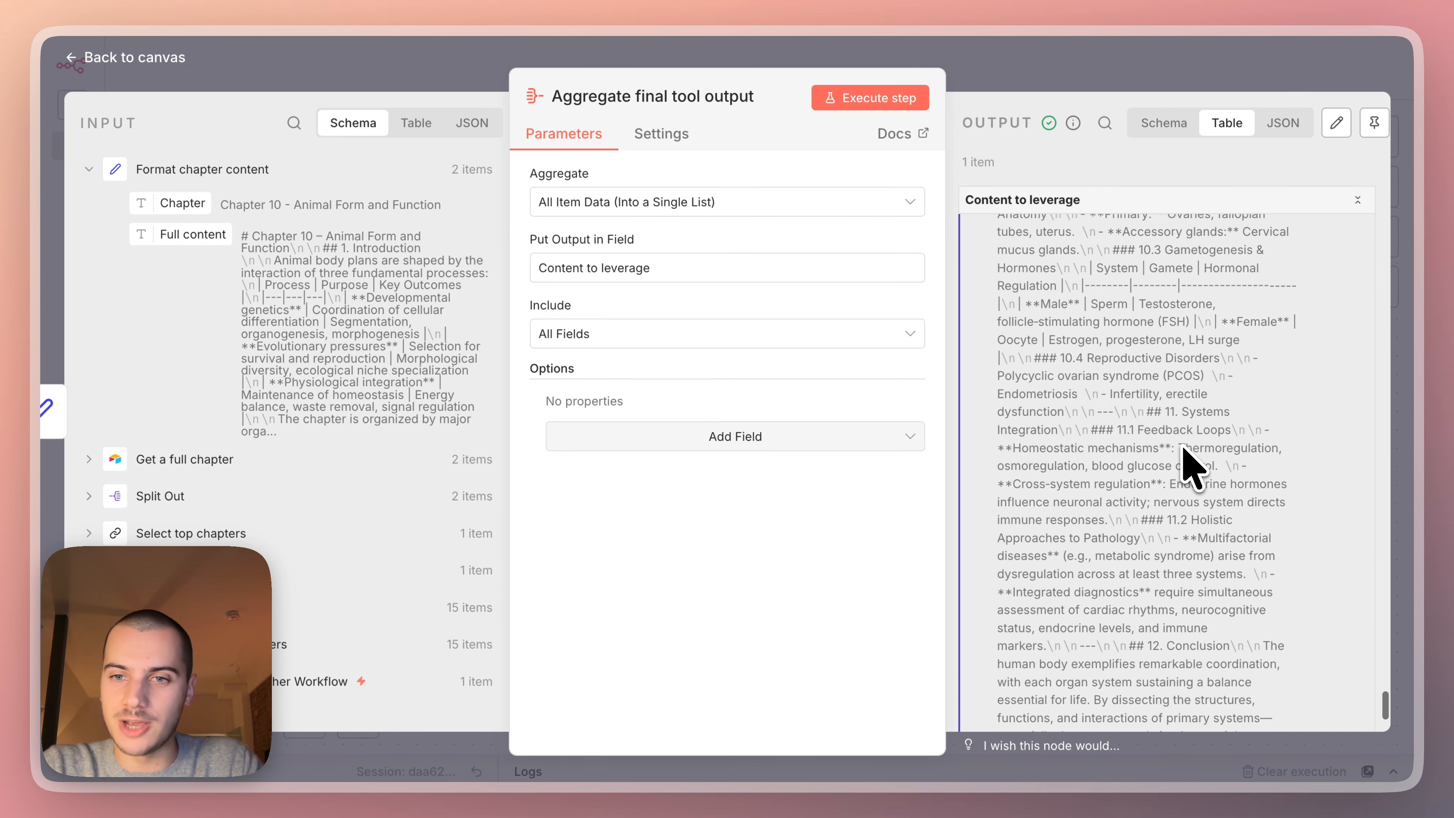
left_click(1054, 86)
Attach a Call n8n Workflow Tool to the AI Agent and name it "Get relevant chapters content".
scroll(1179, 372, "down", 3)
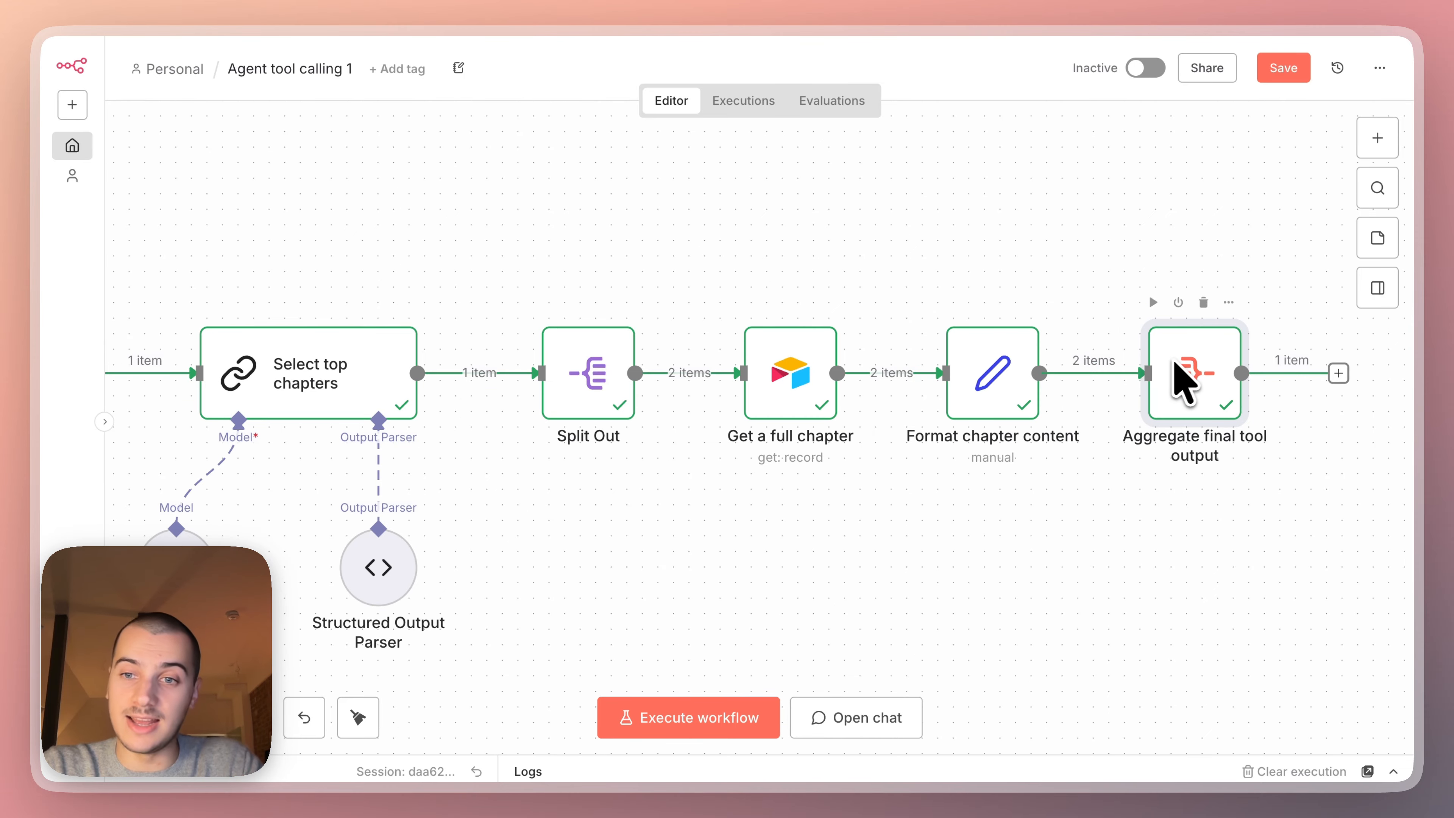
scroll(477, 383, "left", 5)
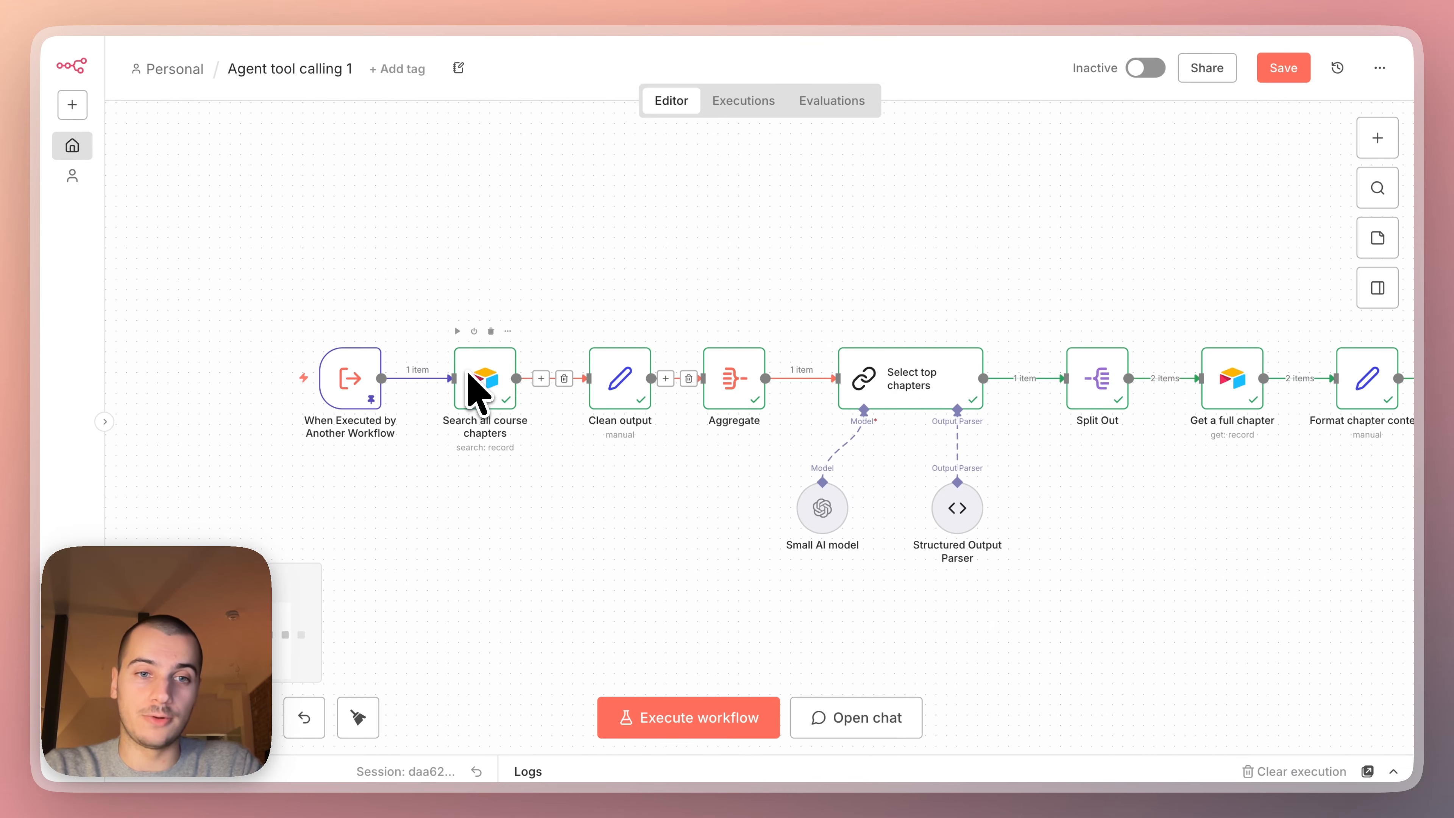
scroll(476, 389, "up", 6)
scroll(476, 395, "up", 5)
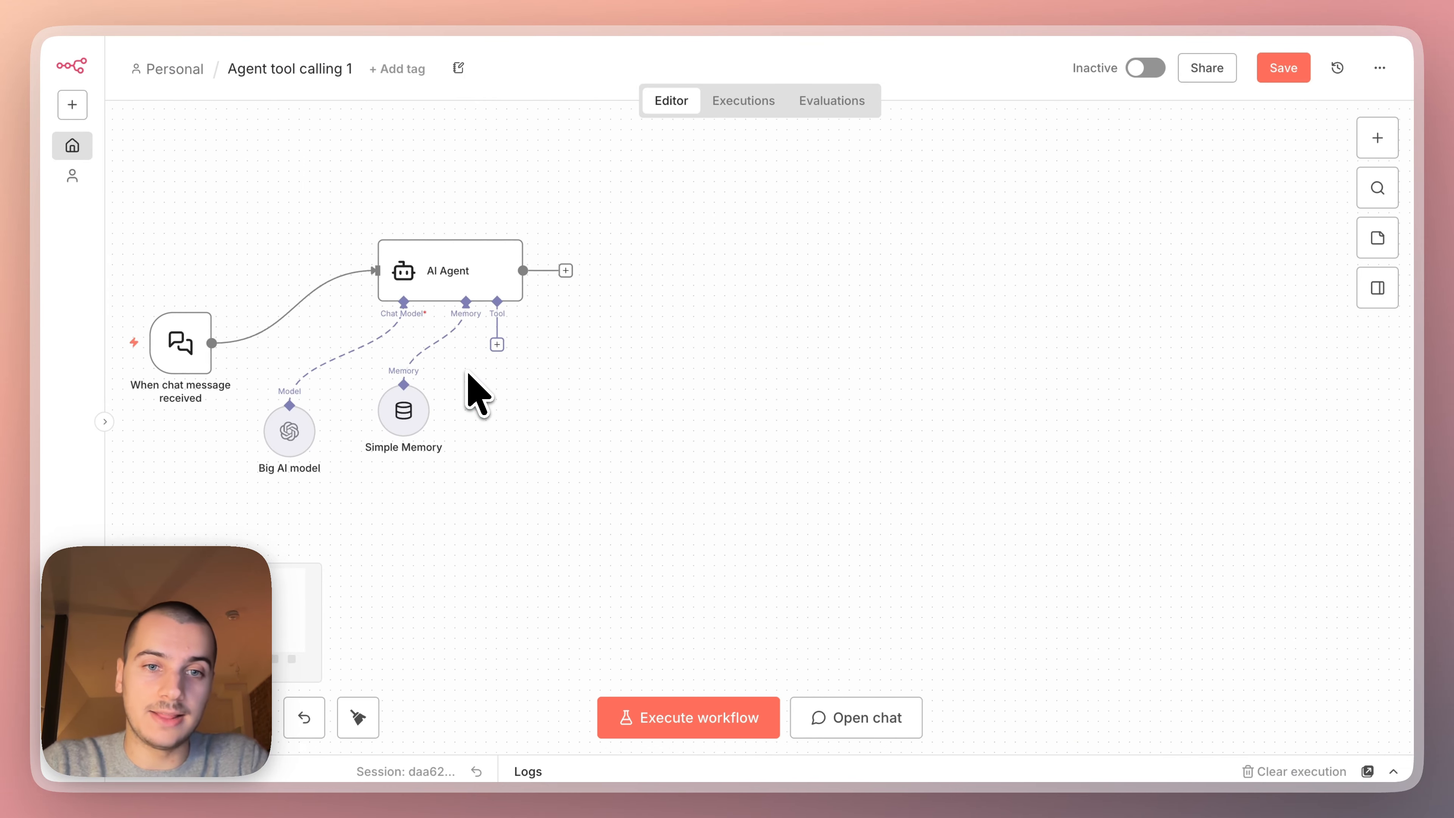
left_click(590, 364)
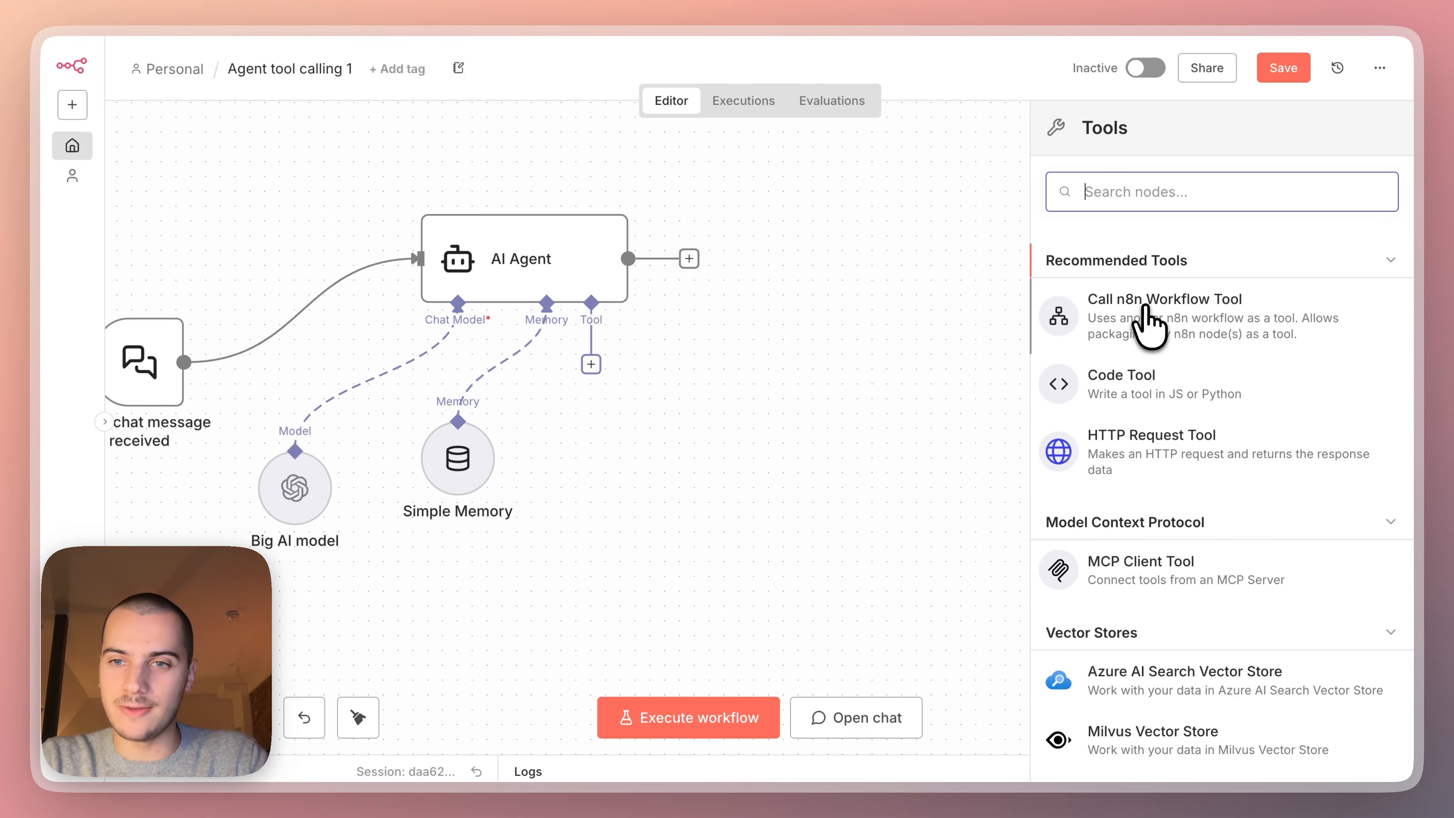
left_click(1146, 323)
left_click(624, 101)
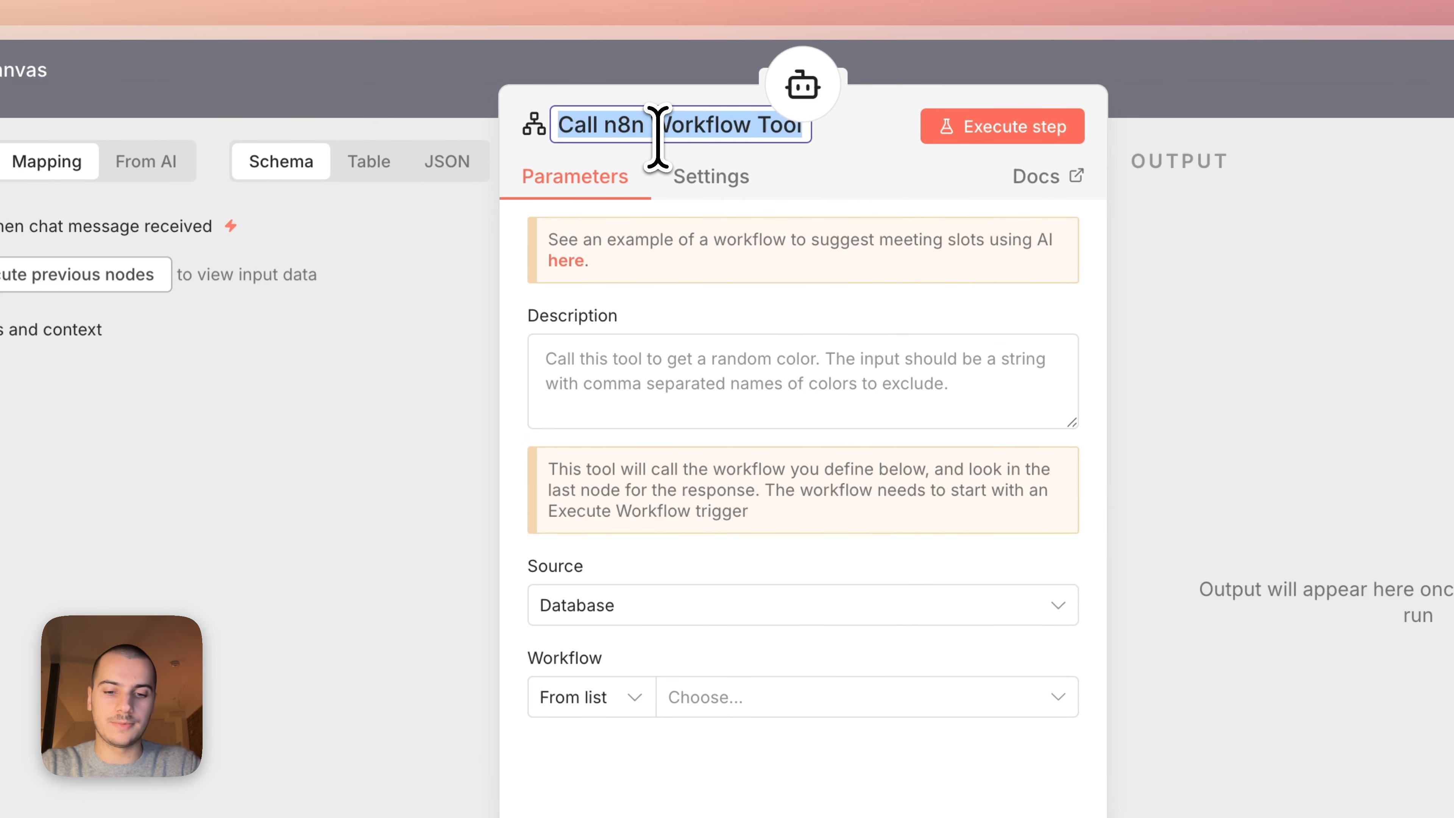
type("Get relevant chapters content")
Describe the tool as "Call this tool to get the full content of the course chapters" and select the Agent tool calling 1 workflow.
left_click(675, 355)
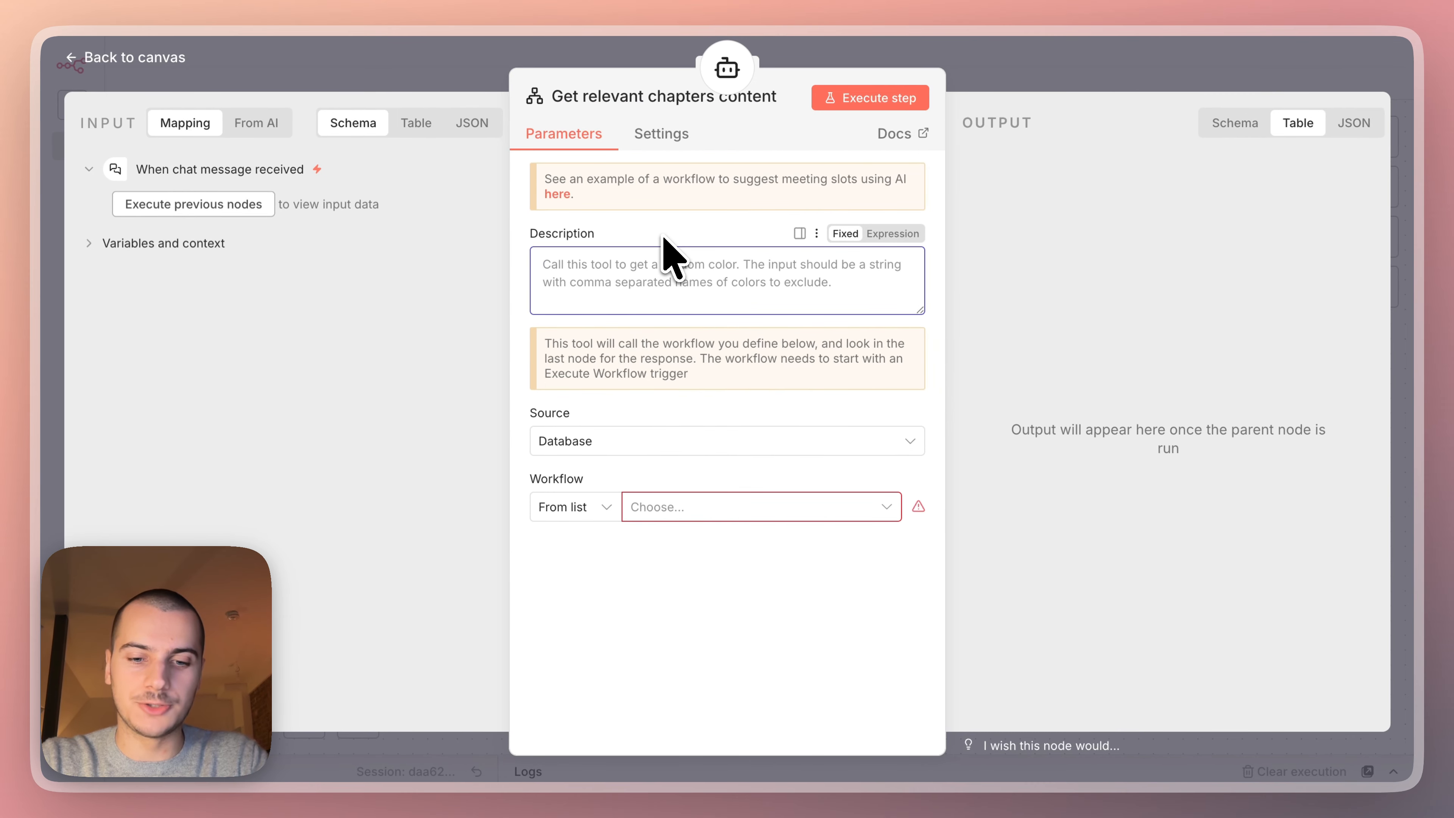
type("Call this tool to")
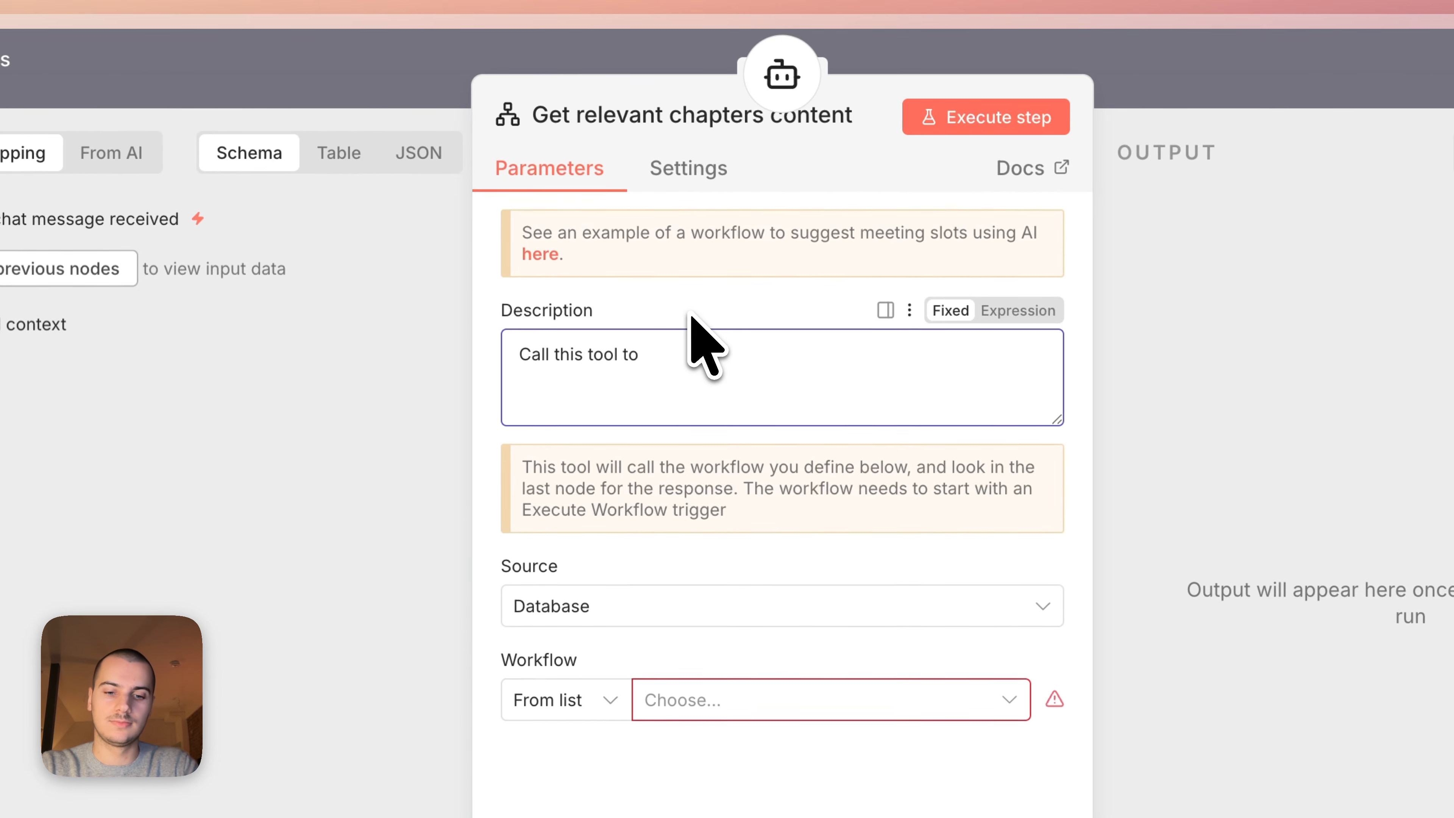
type(" get the full content of the course chapters")
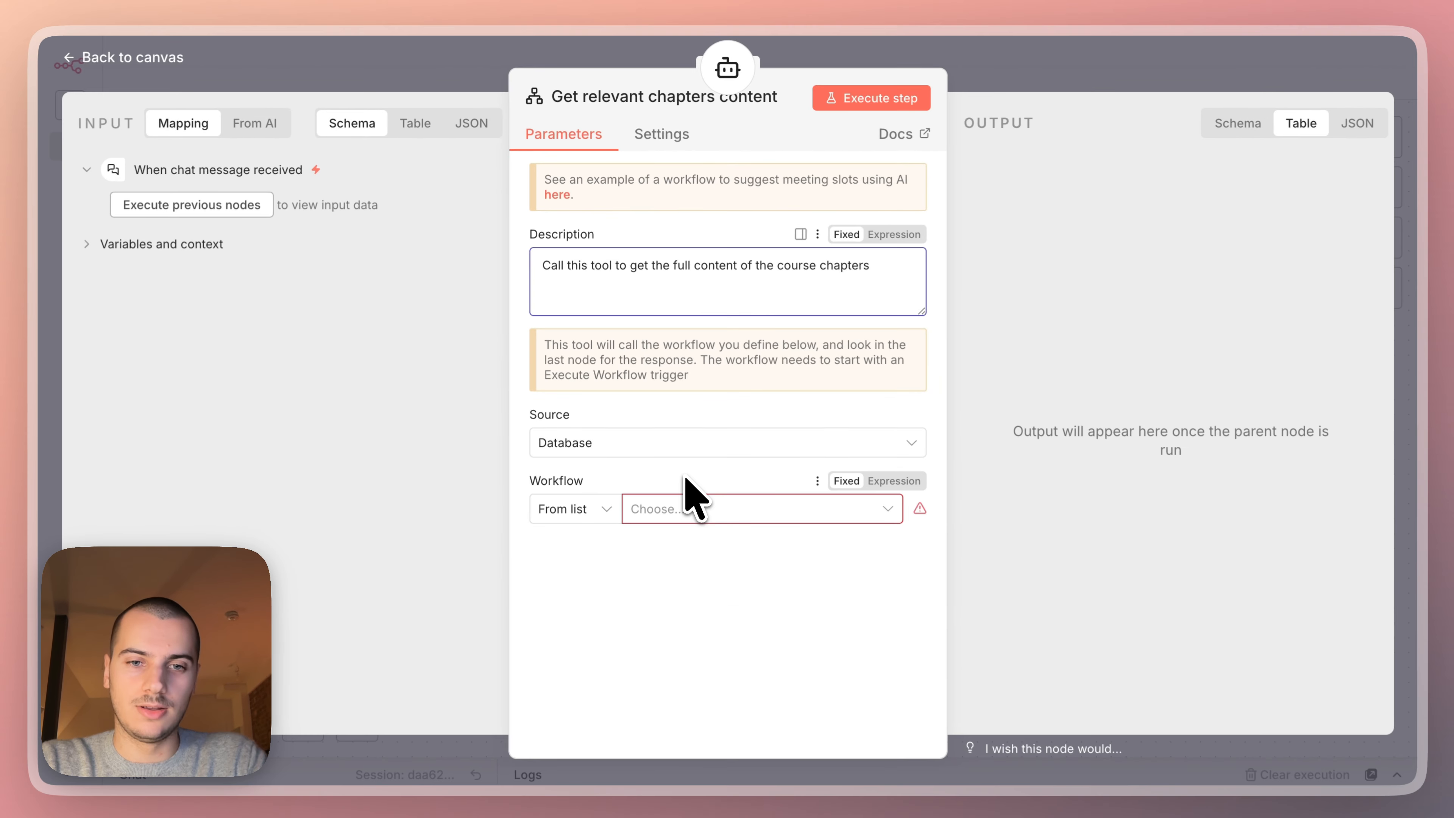
left_click(659, 510)
left_click(697, 566)
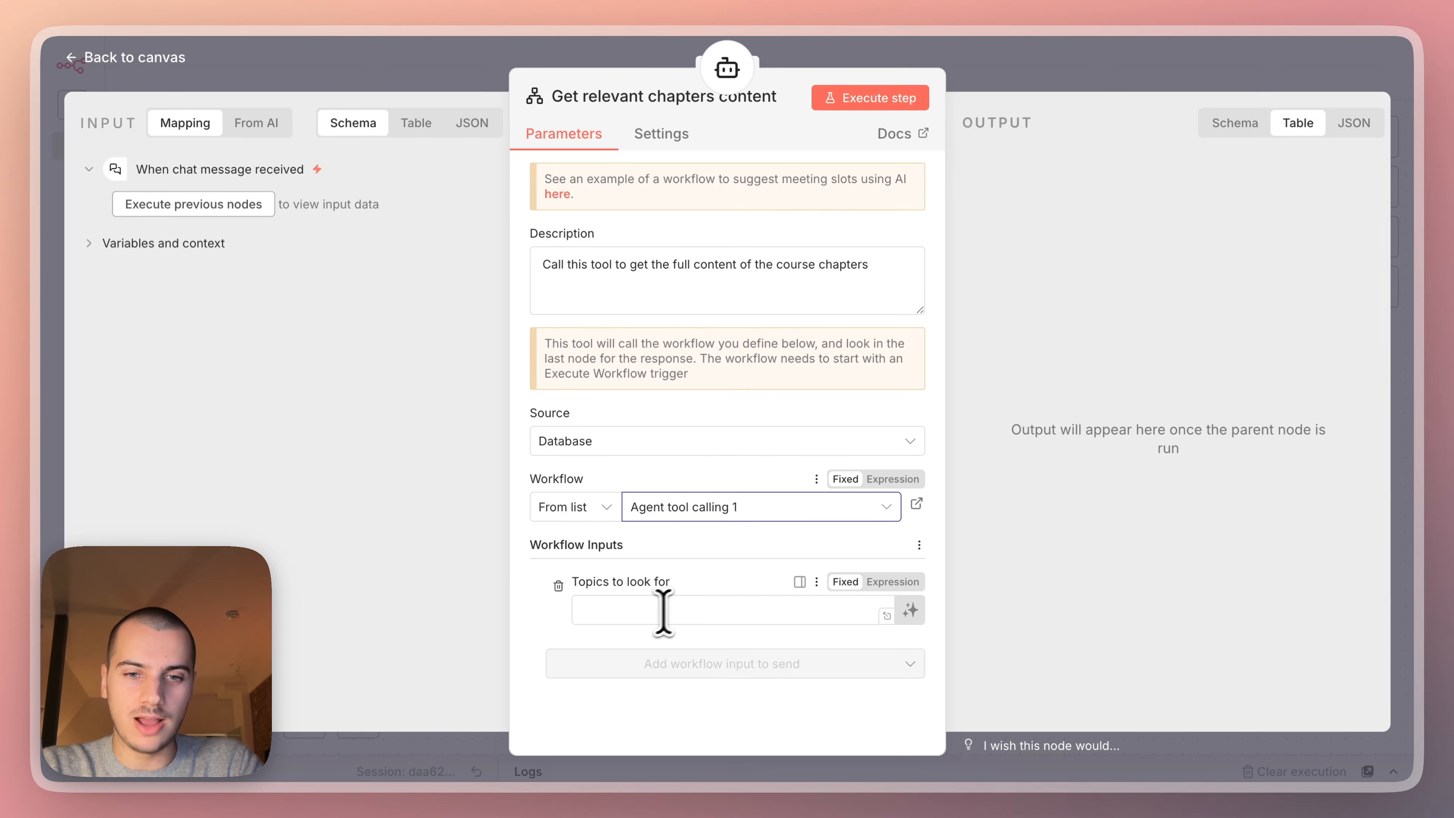
left_click(632, 612)
left_click(1076, 80)
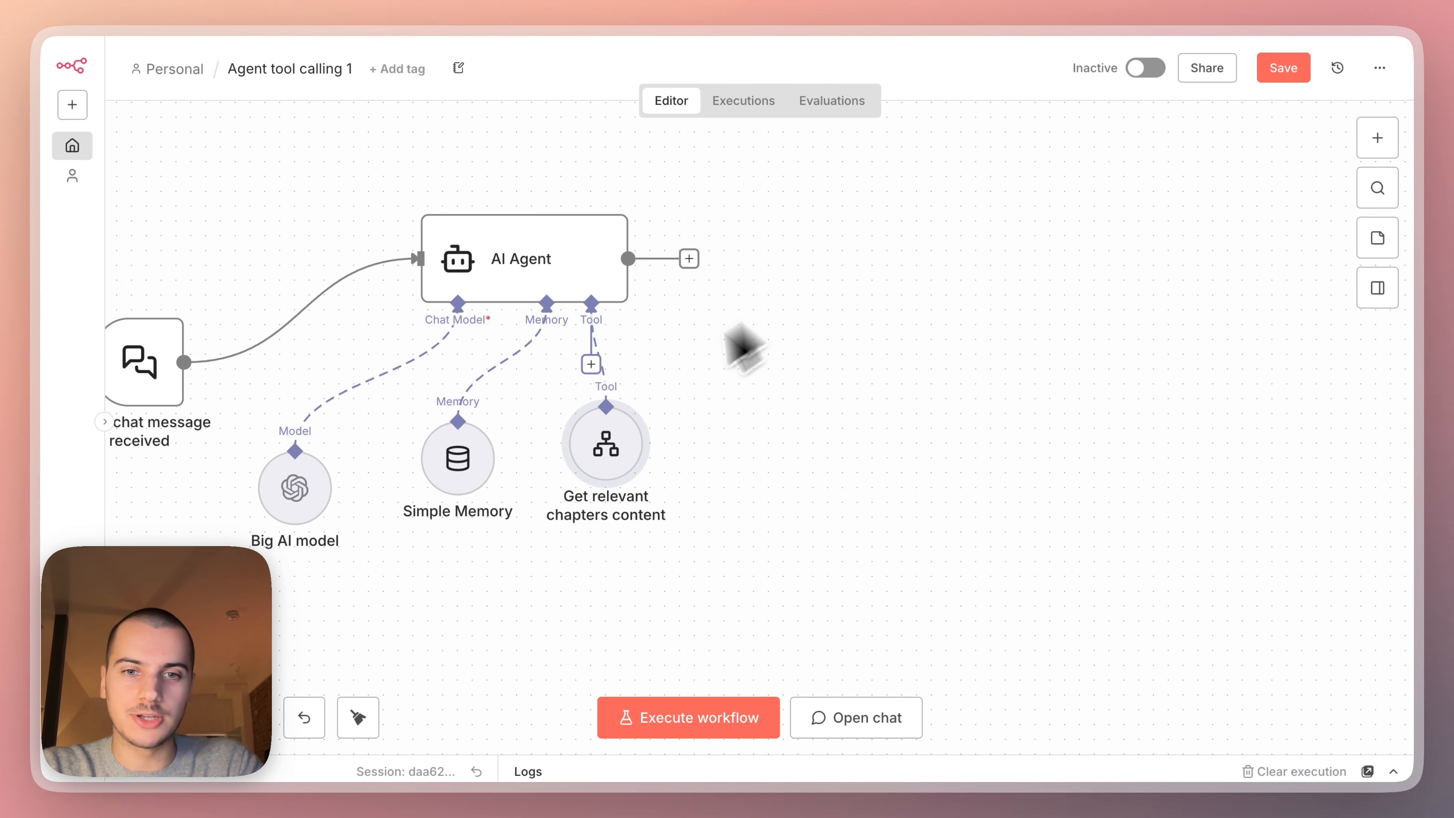
Check the "Topics to look for" input field defined in the When Executed by Another Workflow trigger.
scroll(626, 422, "down", 10)
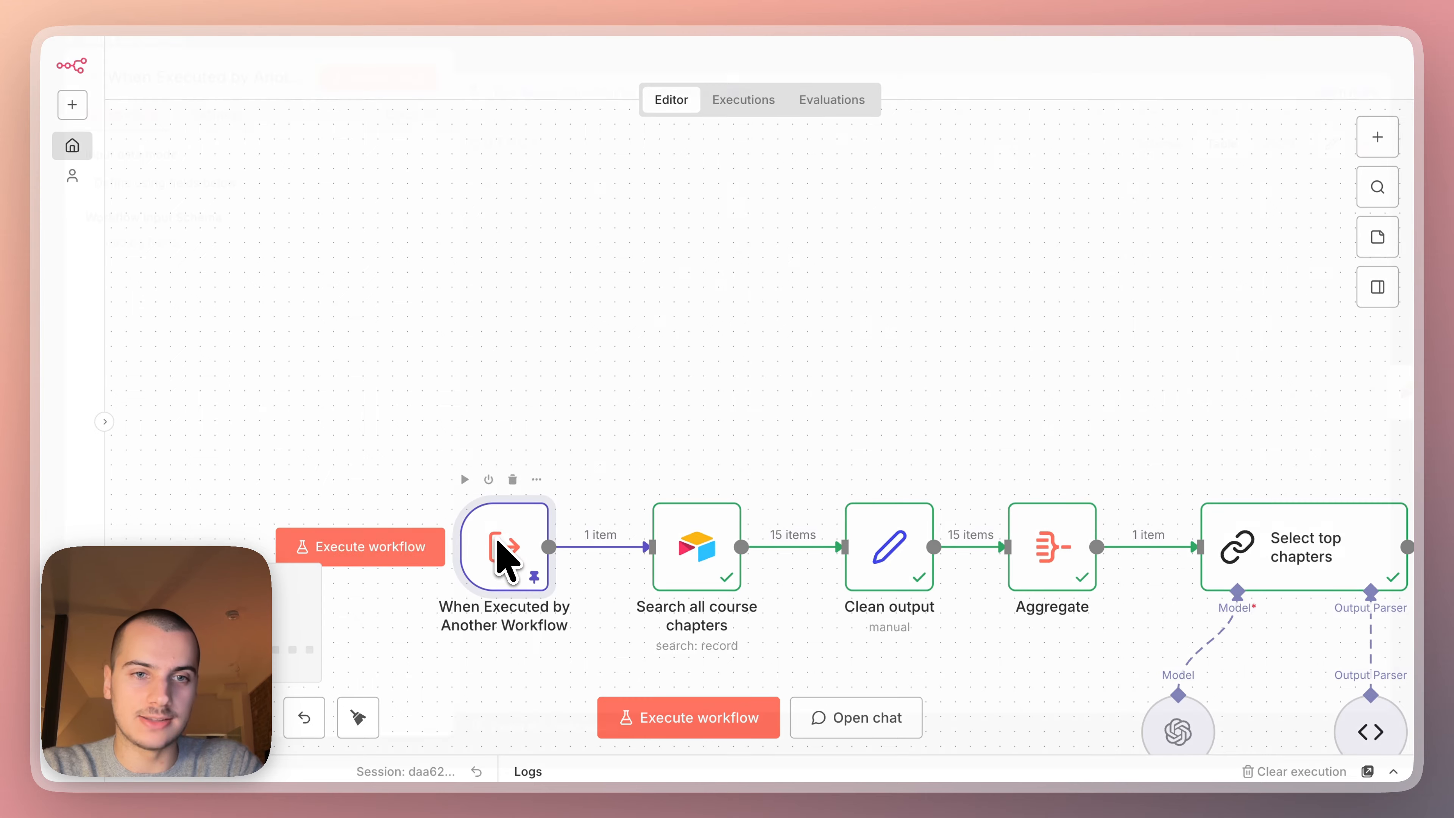
double_click(503, 553)
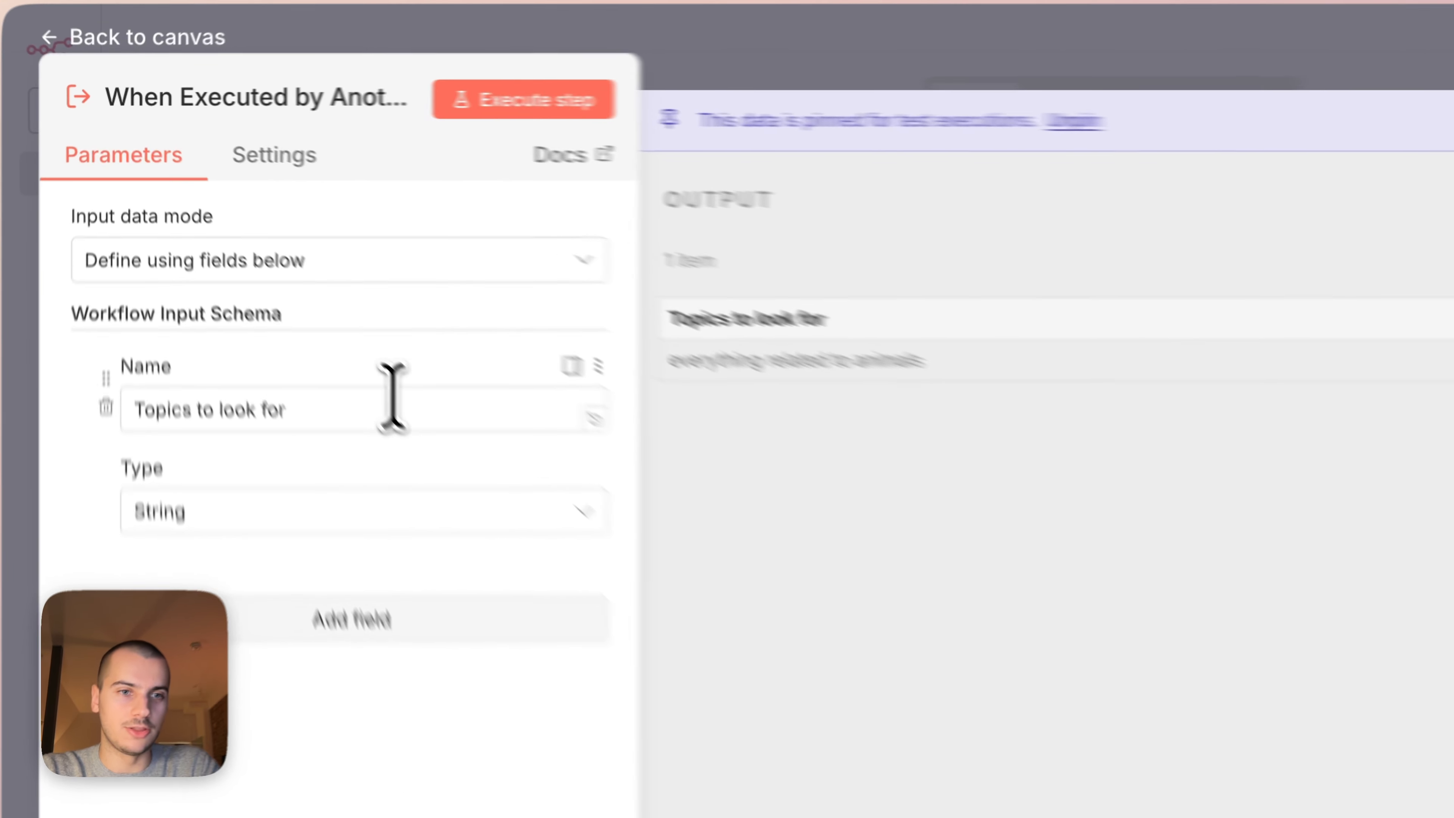
left_click_drag(293, 295, 108, 301)
left_click(712, 66)
scroll(838, 315, "up", 10)
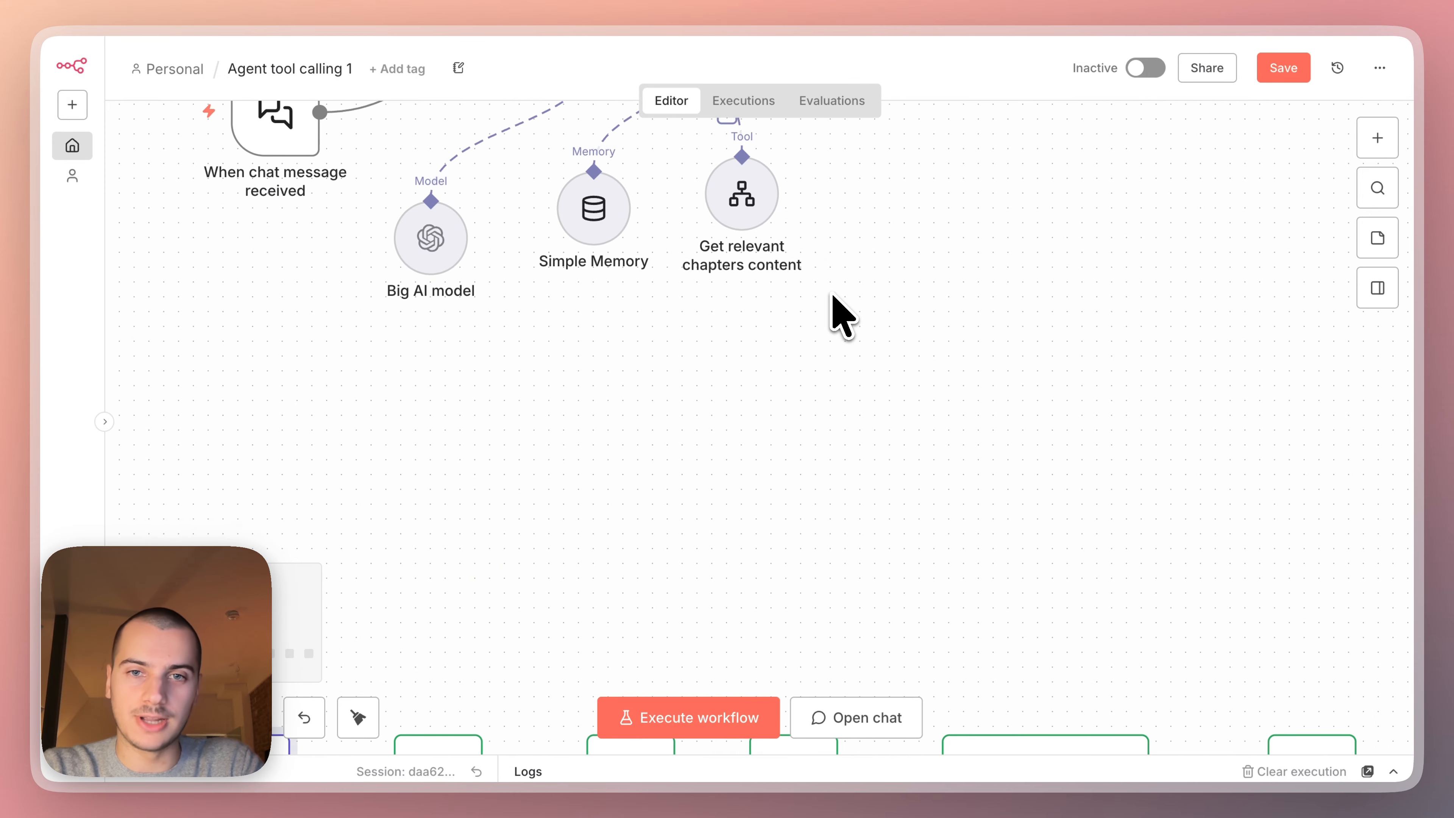
Let the model define Topics to look for, described as 'Concise mention of the topic to retrieve content for, for example "Chapters related to animals and ecosystems"'.
double_click(747, 371)
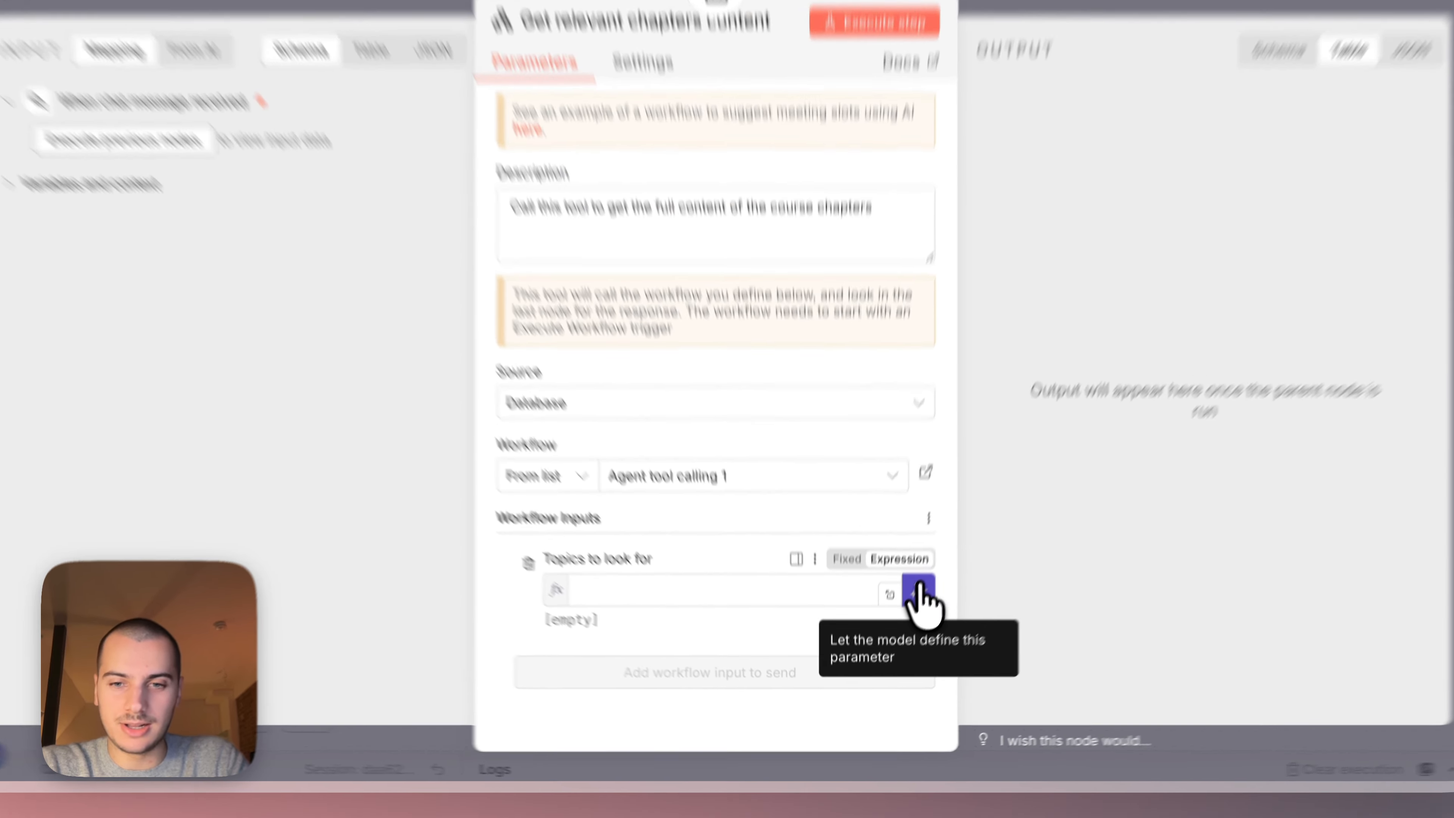
left_click(943, 547)
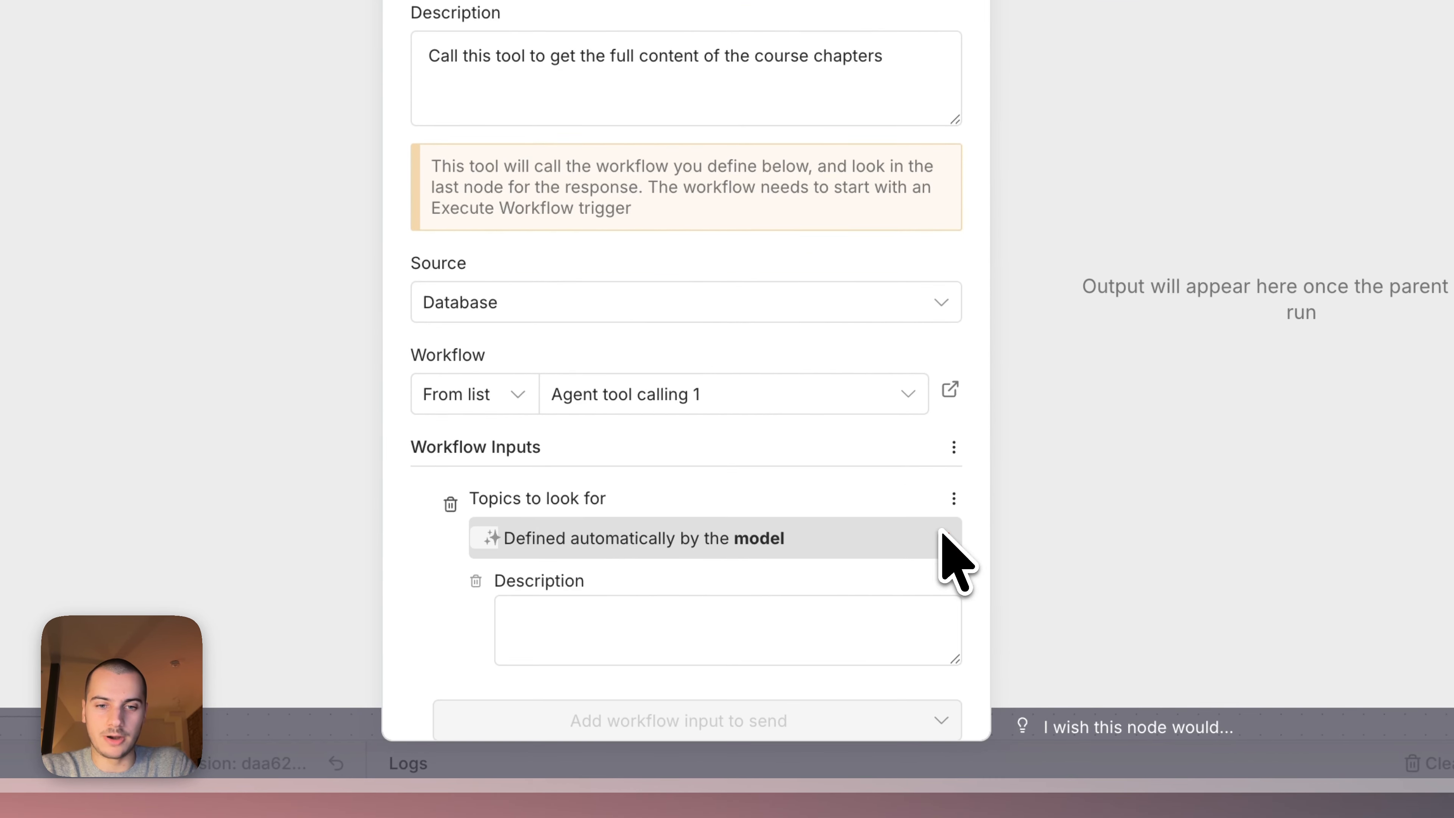
left_click(617, 617)
scroll(617, 621, "down", 1)
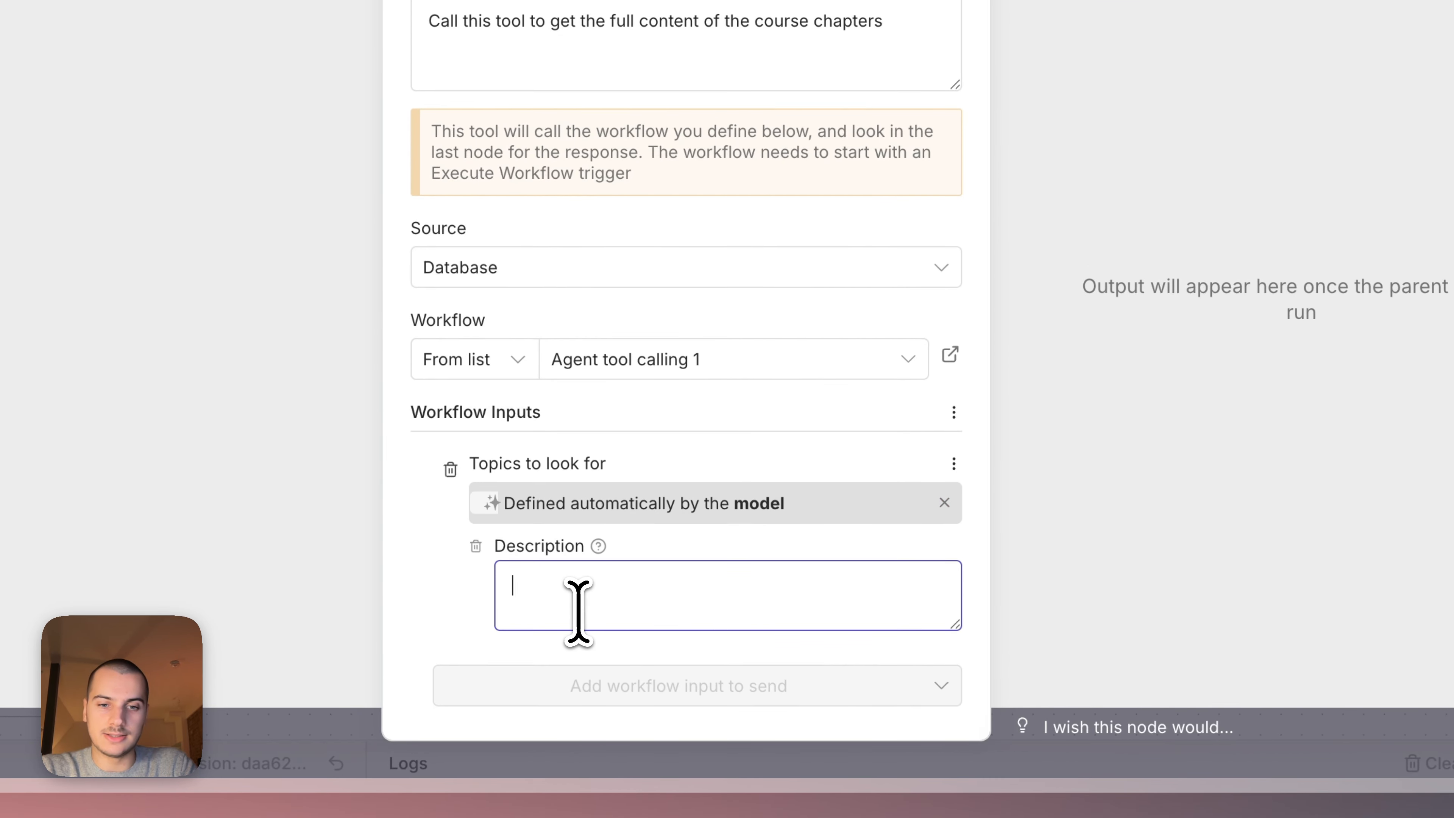
type("Concise")
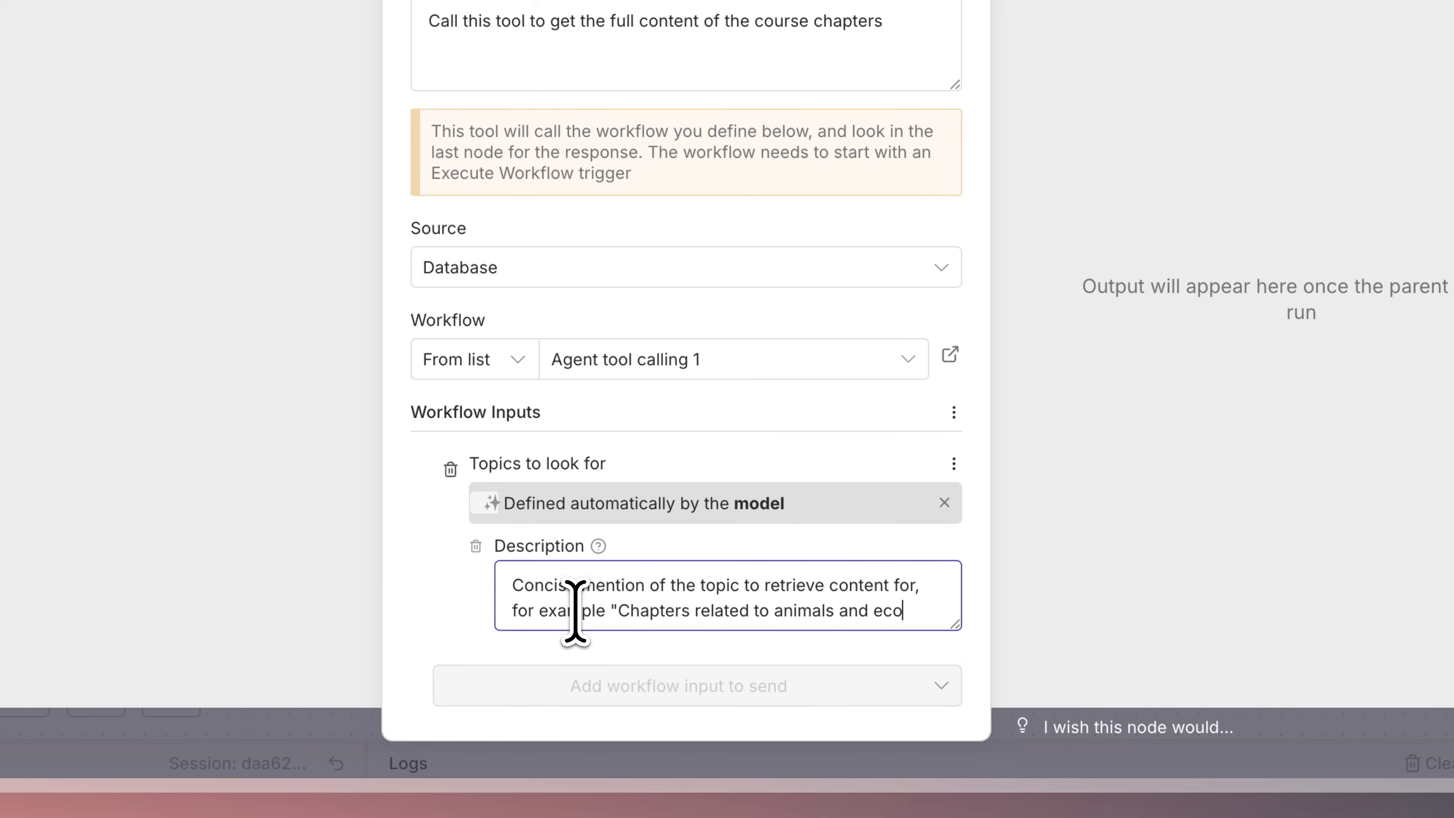
type("systems\"")
left_click_drag(616, 636, 473, 558)
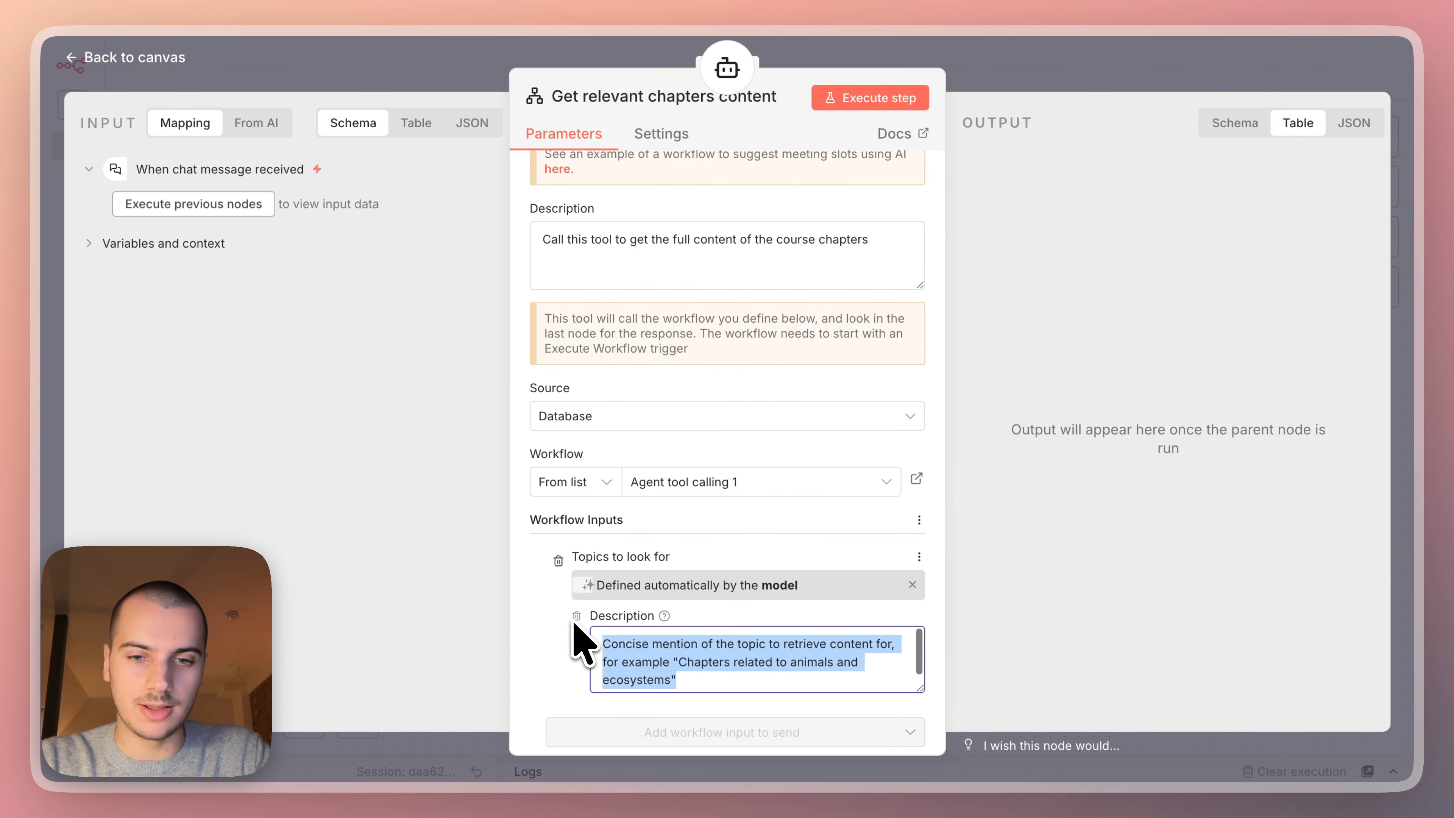
left_click(1029, 84)
Replace the tool name "Search all chapters" with "Get relevant chapters content" in the AI Agent's system message.
scroll(935, 252, "up", 1)
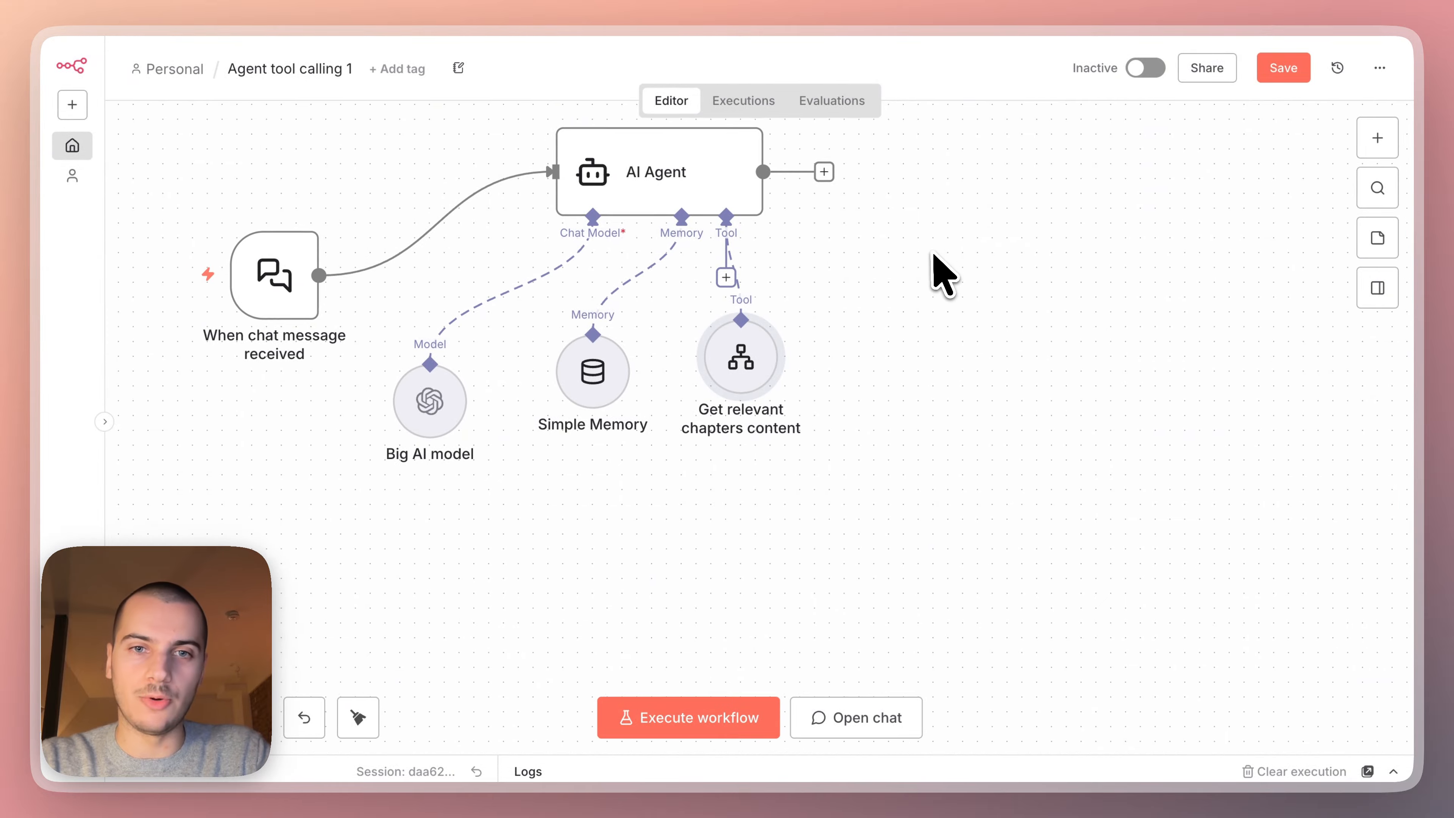
left_click(687, 192)
double_click(688, 209)
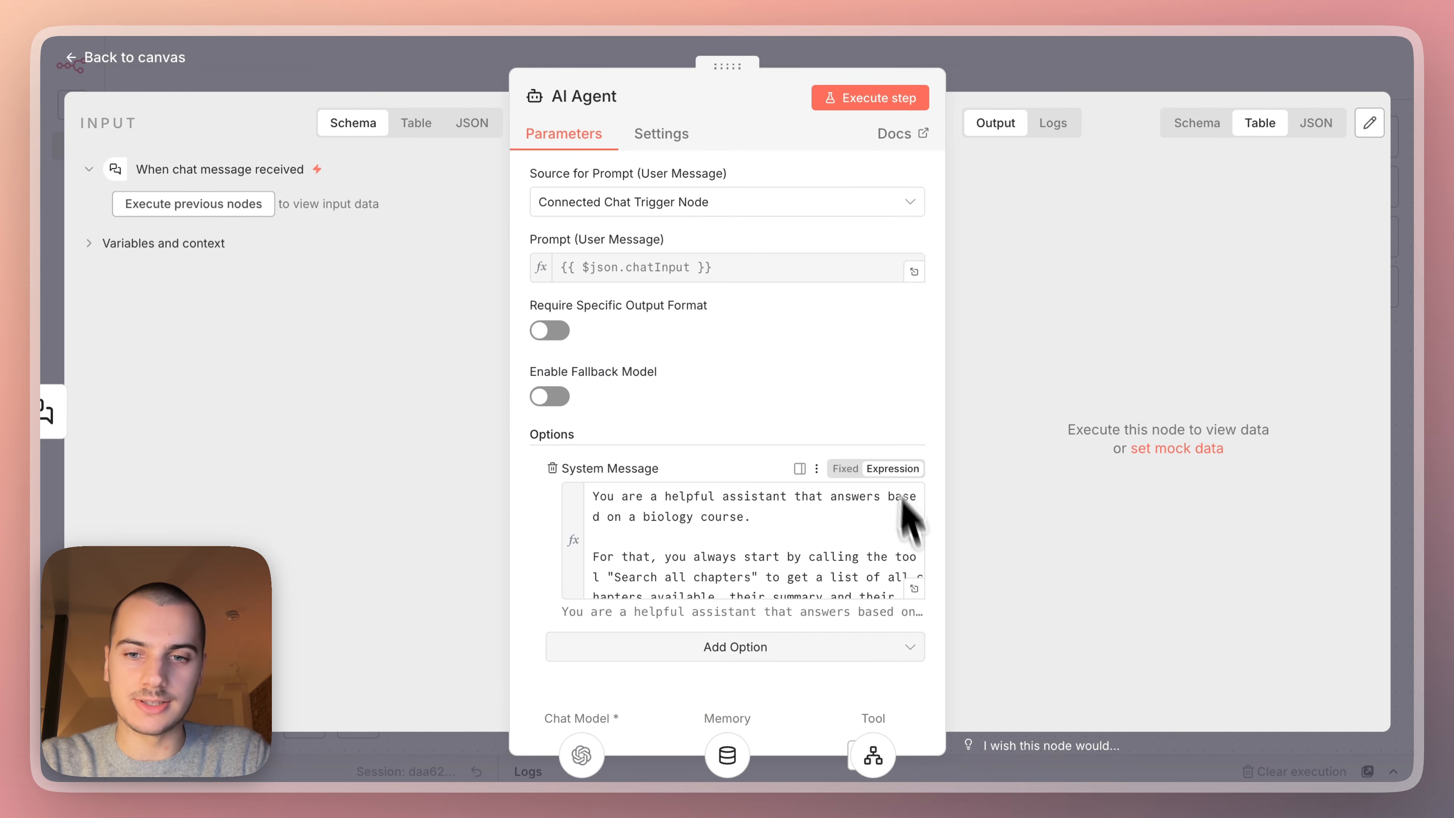
left_click(914, 588)
left_click(913, 593)
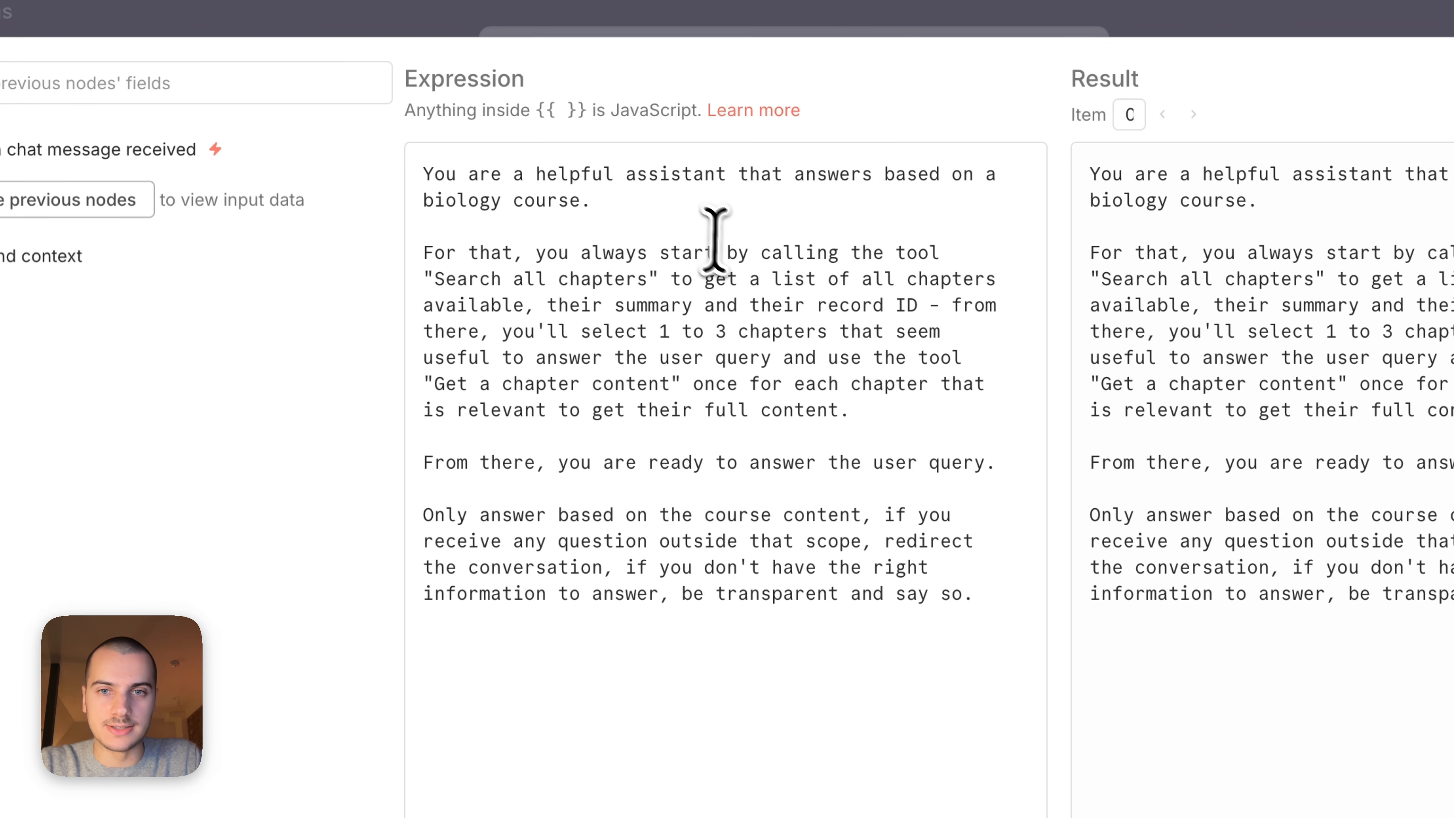
left_click(541, 230)
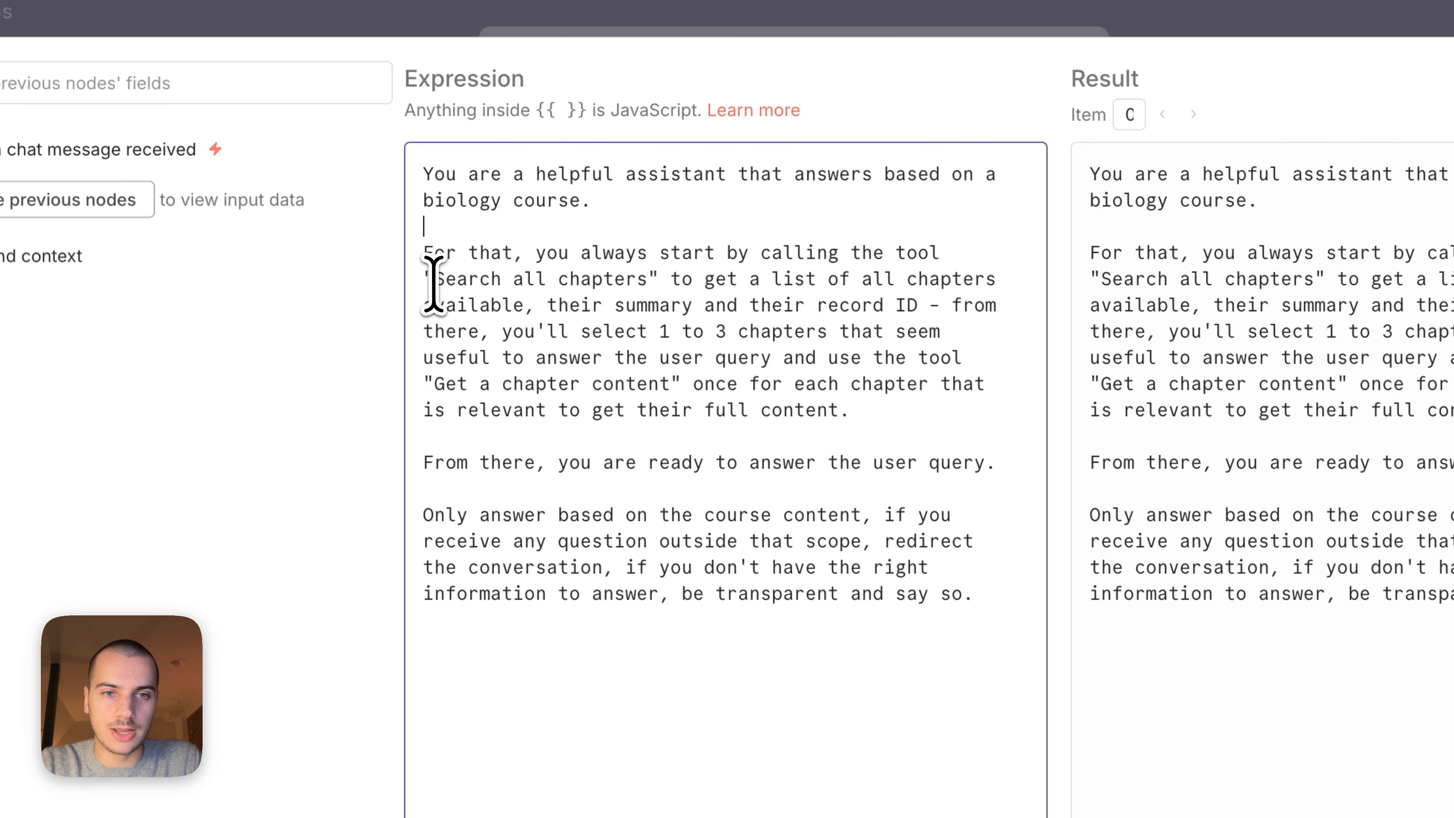
left_click_drag(435, 280, 650, 272)
type("Get relevant chapters content")
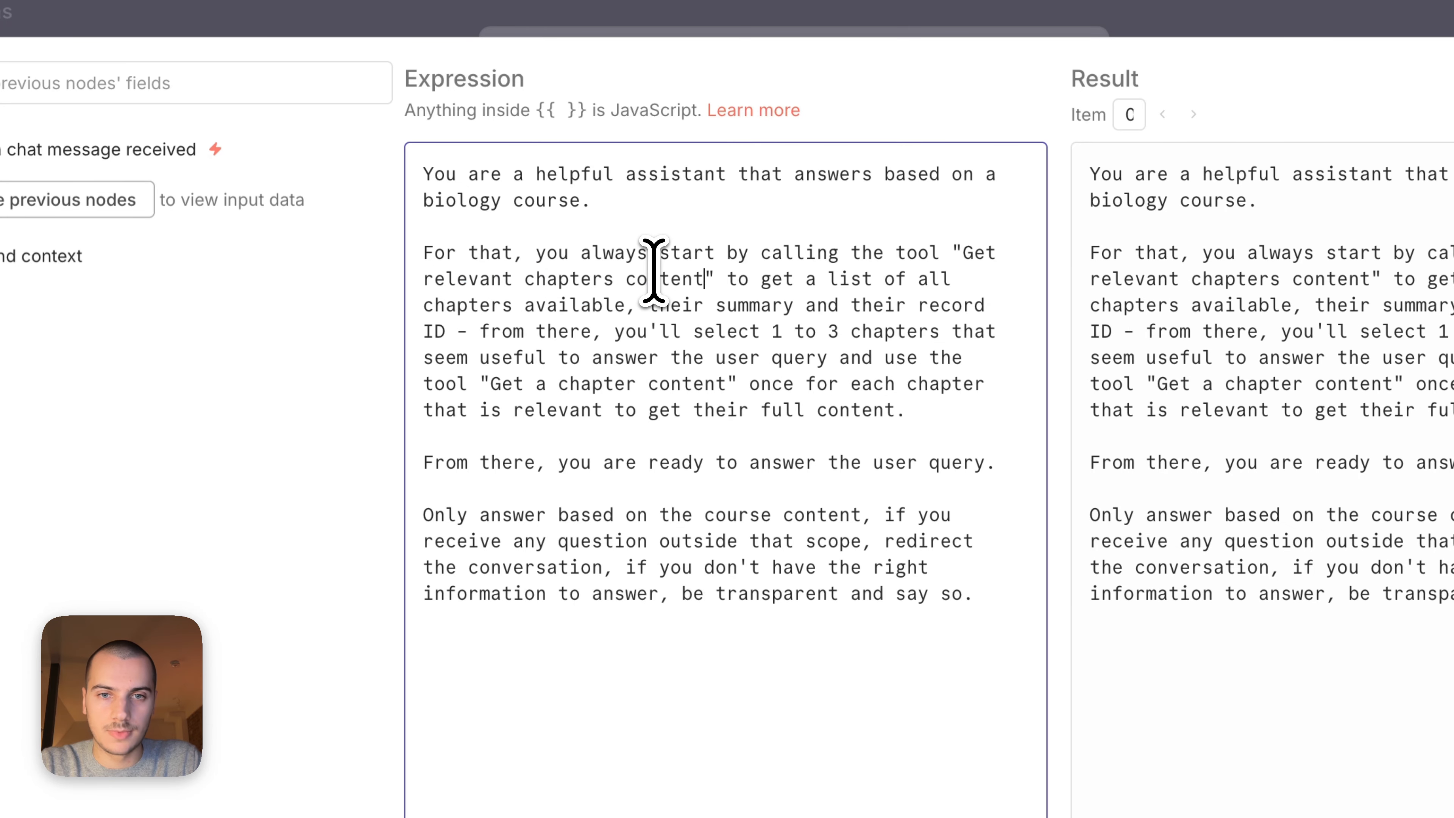
Shorten the tool instruction to end with "to get the details of the biology course chapters." and review the remaining system message.
left_click_drag(806, 279, 914, 404)
type("th")
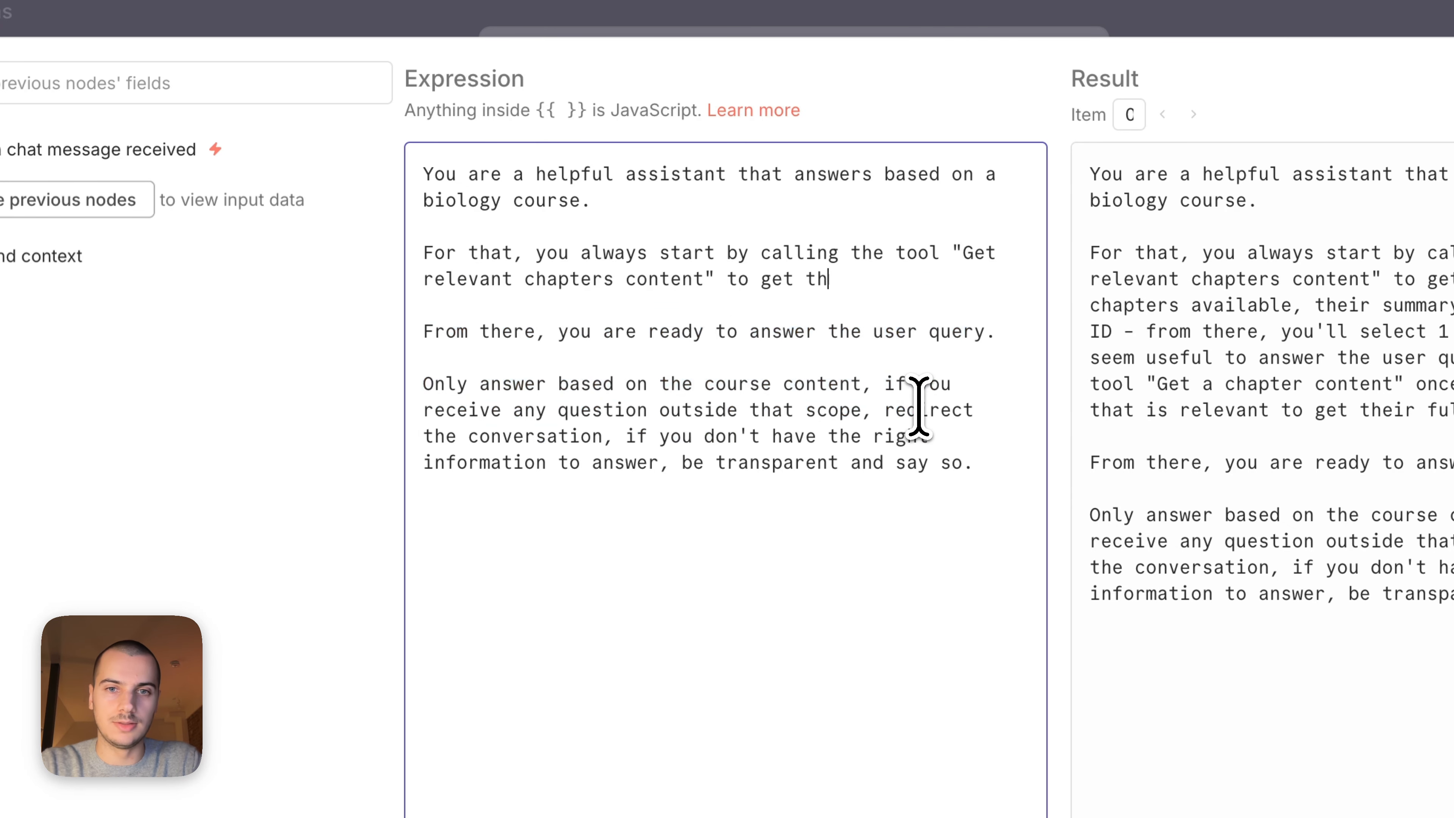
type("e details of ")
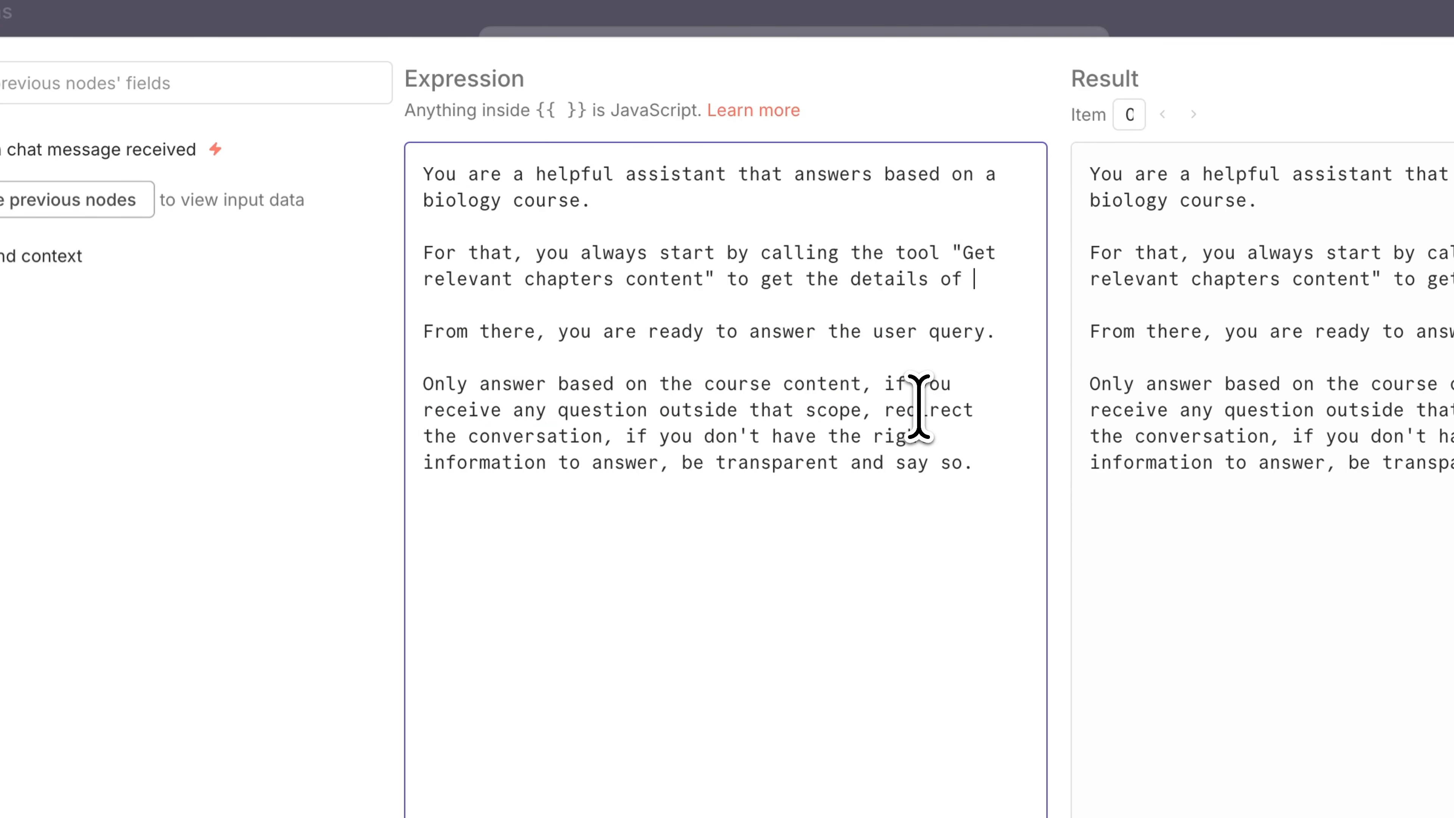
type("the biology course chapters.")
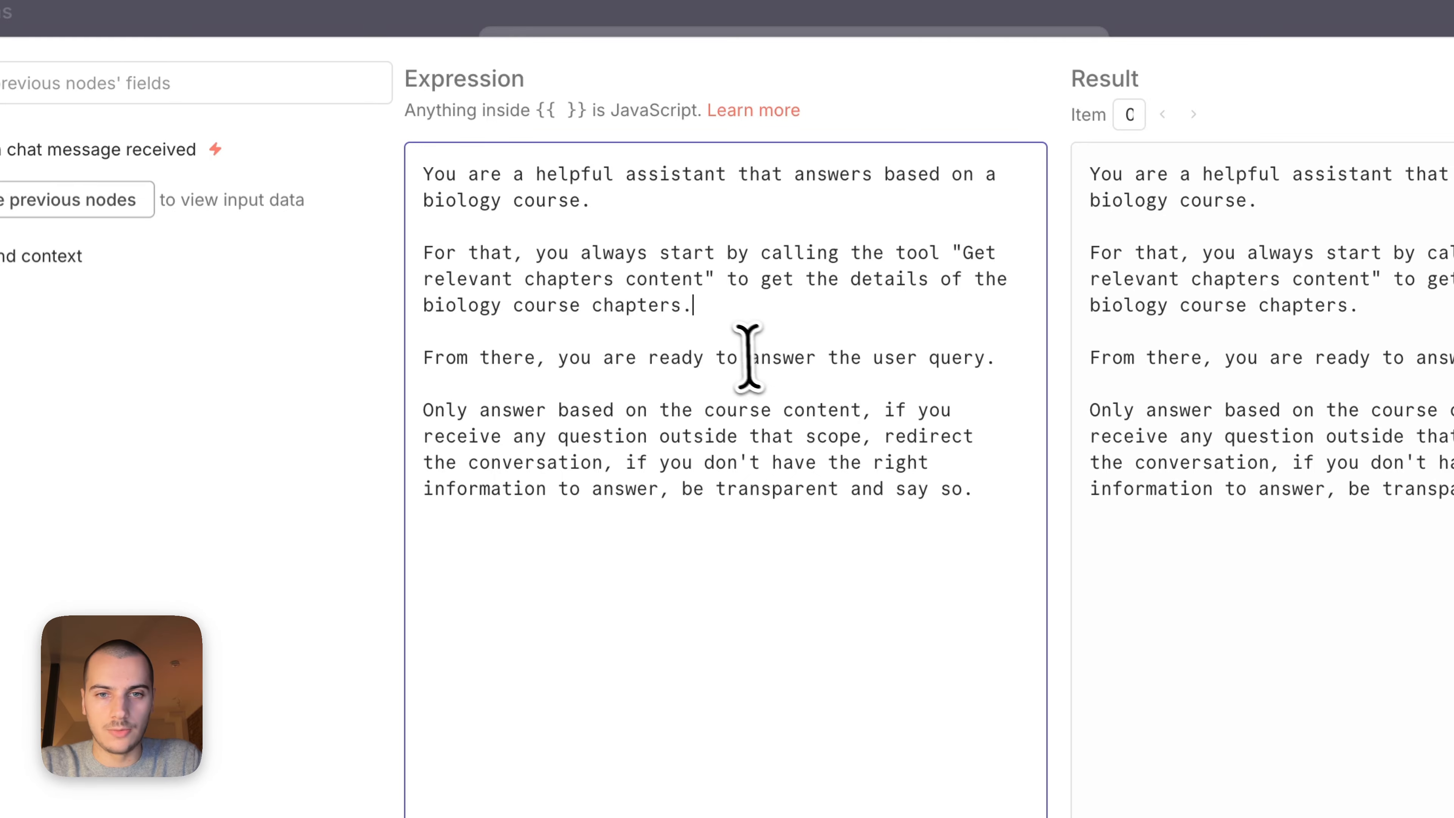
triple_click(744, 355)
left_click(684, 452)
triple_click(684, 453)
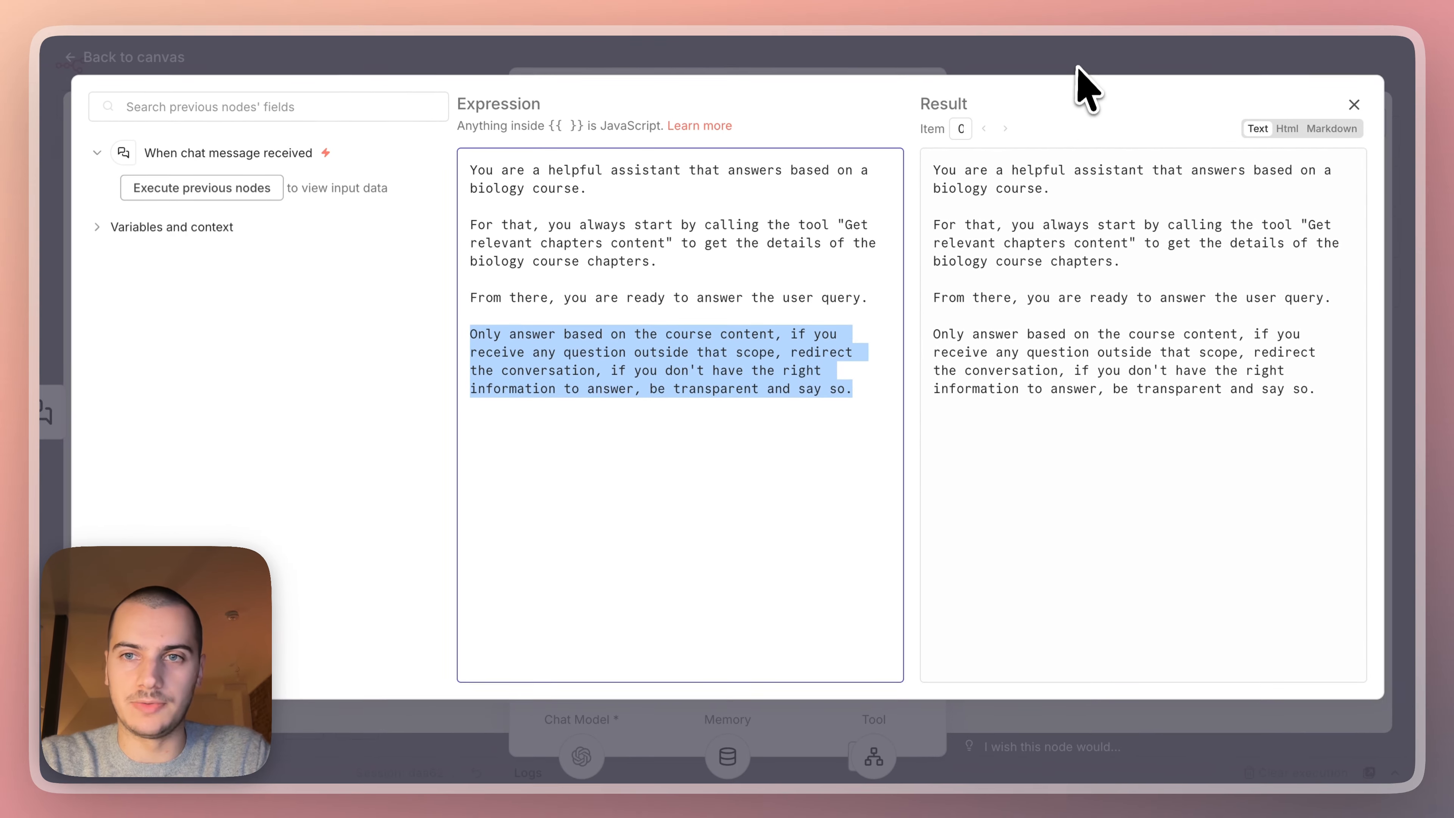
left_click(1077, 68)
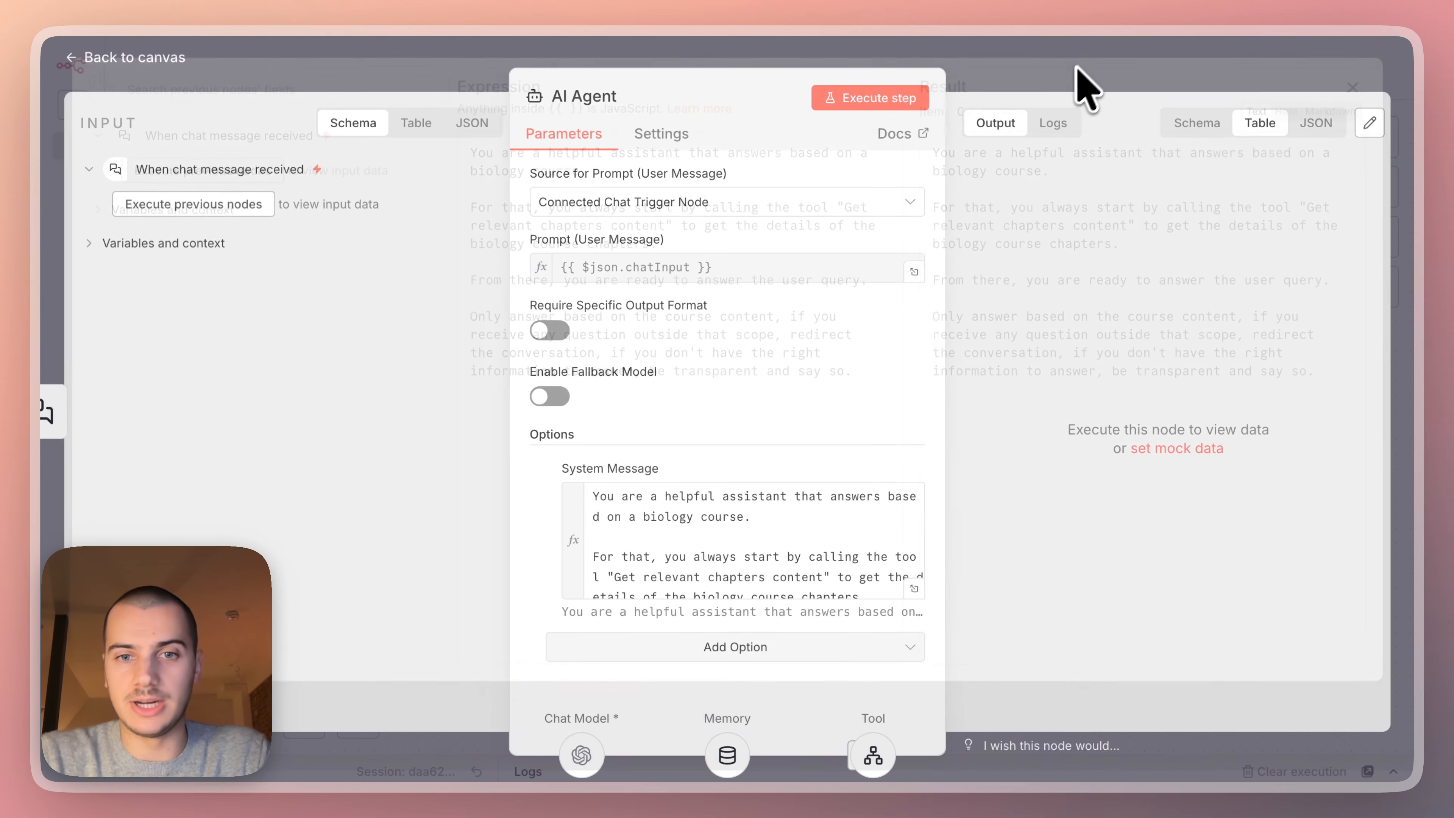
left_click(1051, 64)
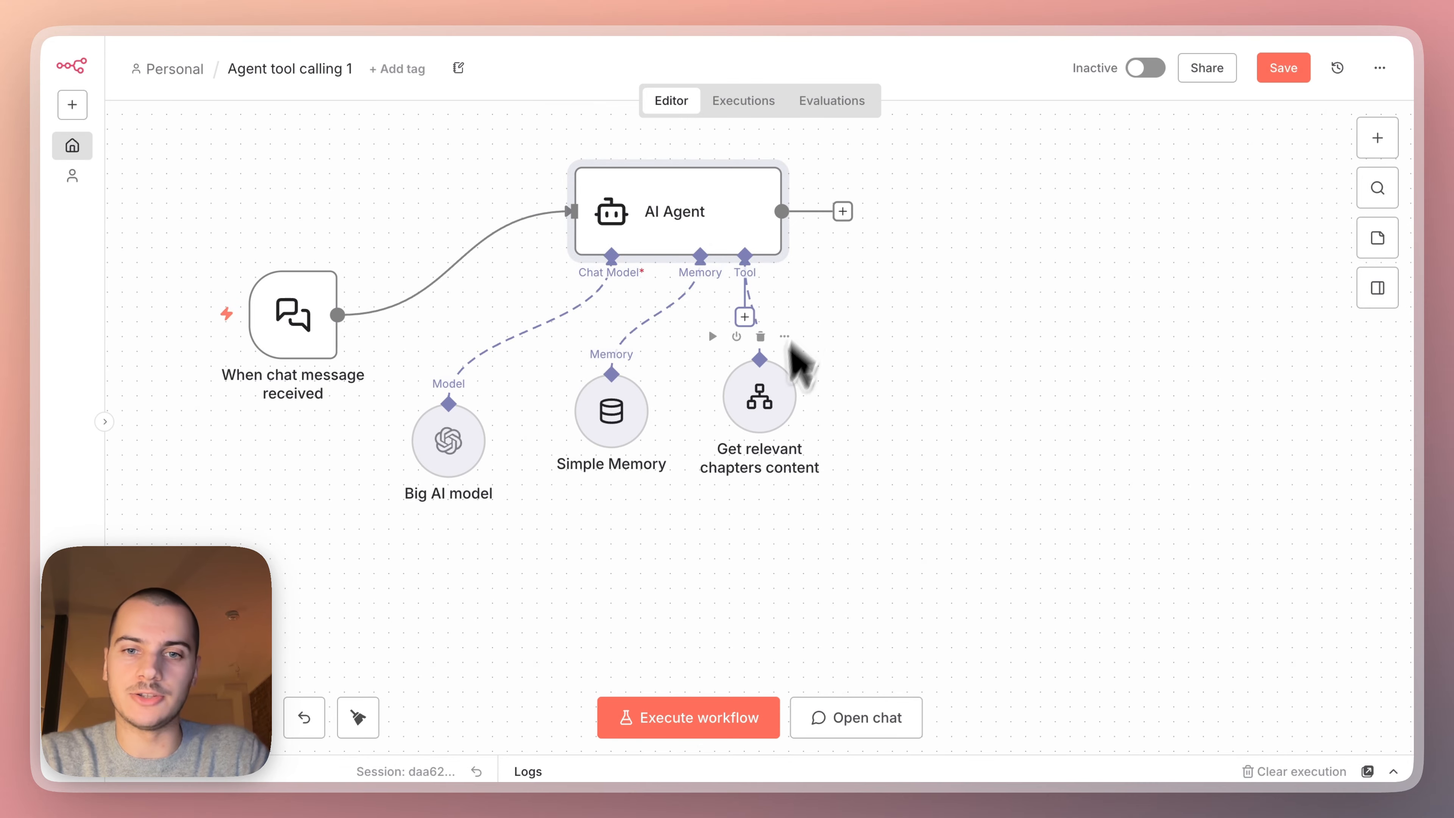
Save the workflow and open its test chat.
mouse_move(772, 445)
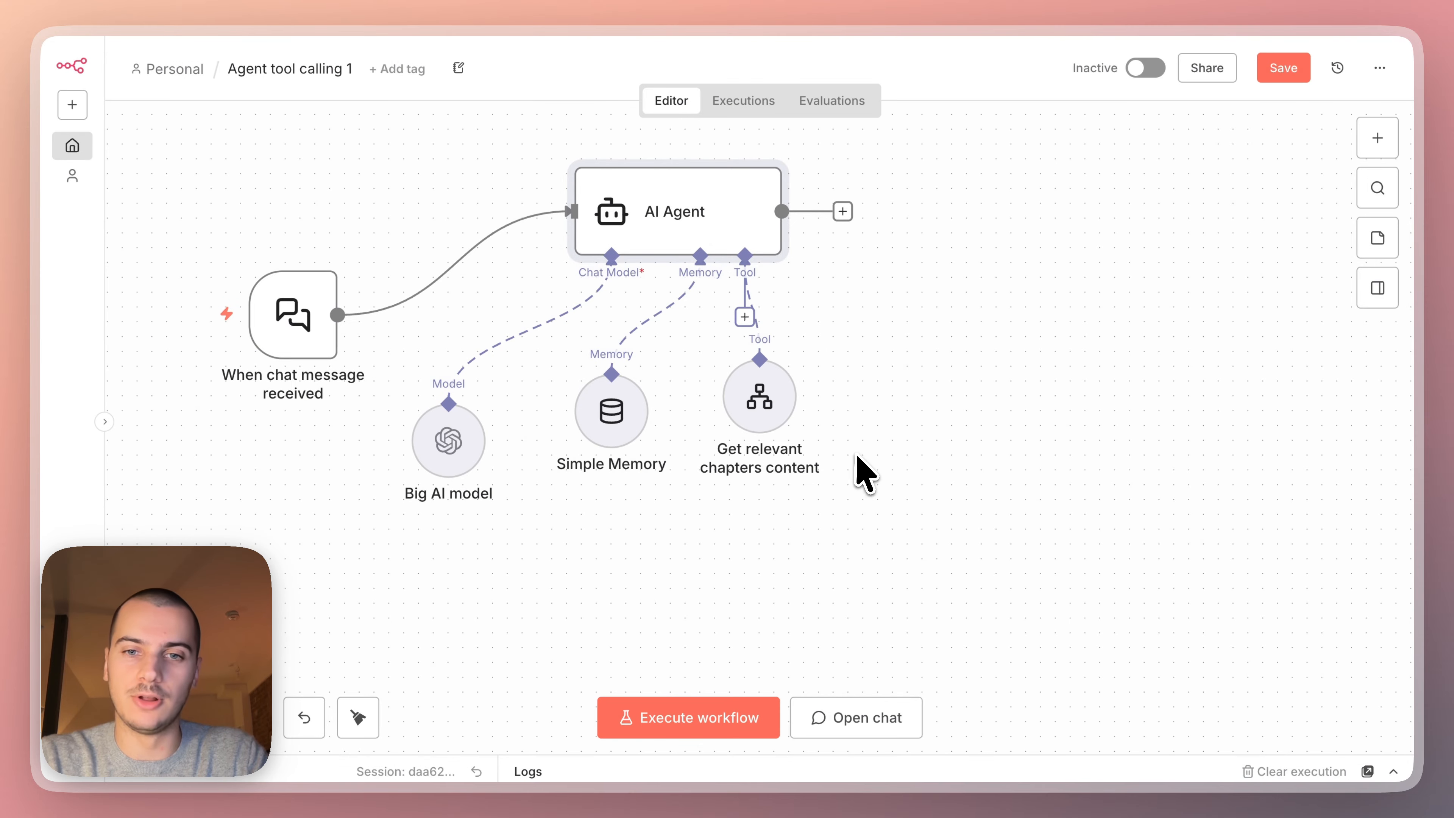
left_click(859, 471)
key("ctrl+s")
left_click(846, 716)
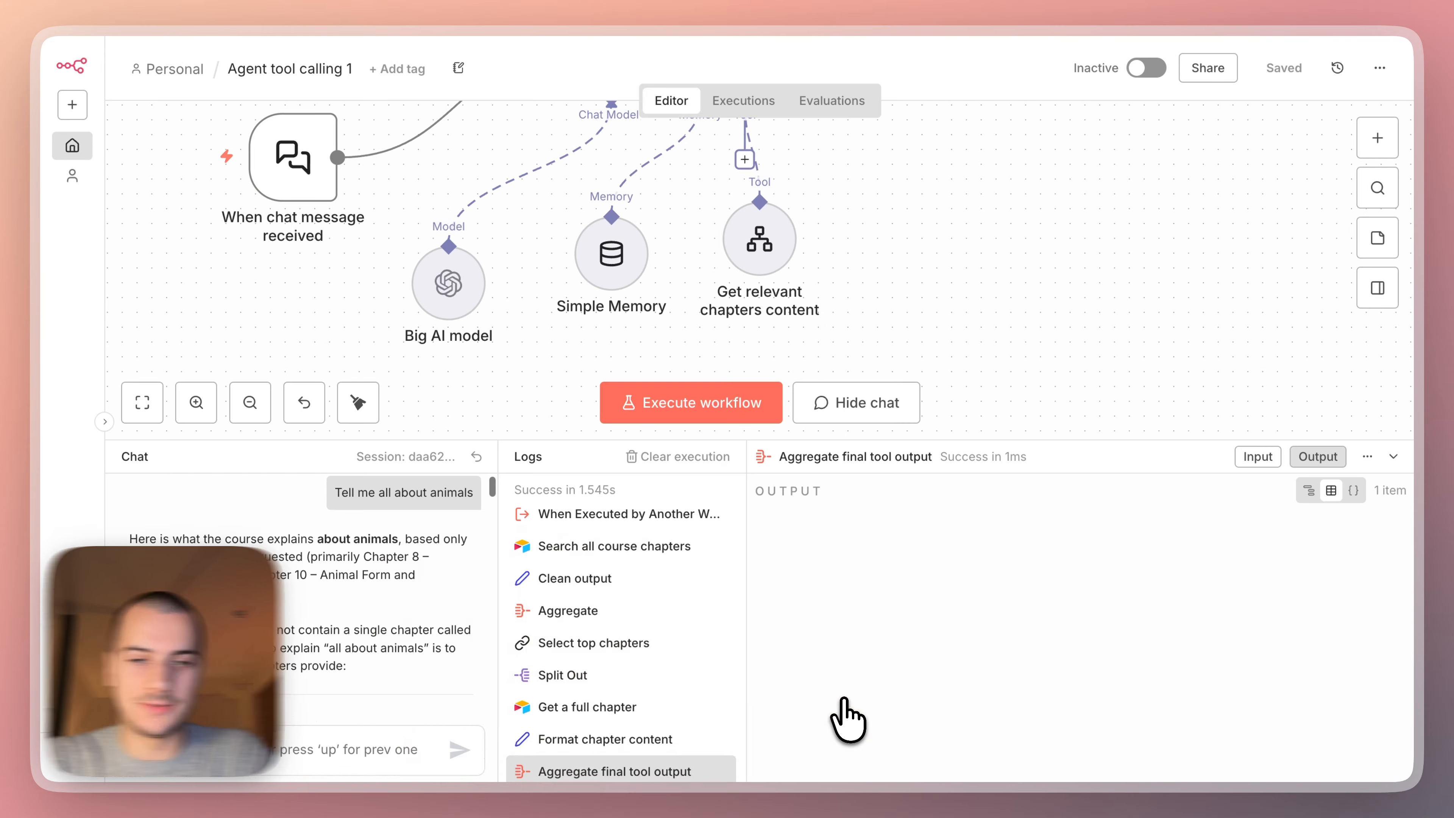
Send "Tell me all about animals" again in a fresh chat session and read the agent's answer.
triple_click(390, 492)
key("ctrl+c")
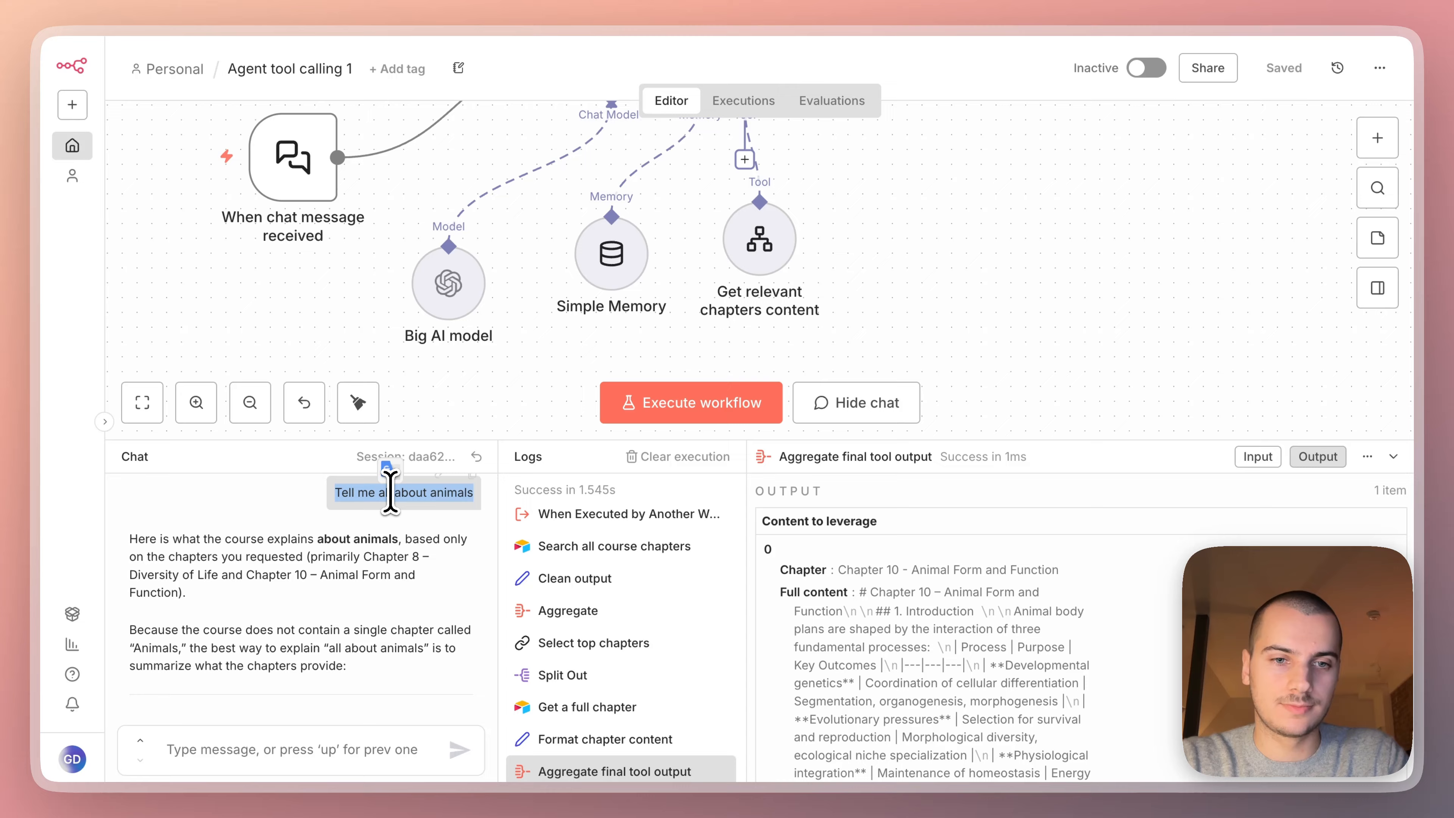
left_click(476, 456)
left_click(277, 742)
key("ctrl+v")
key("Return")
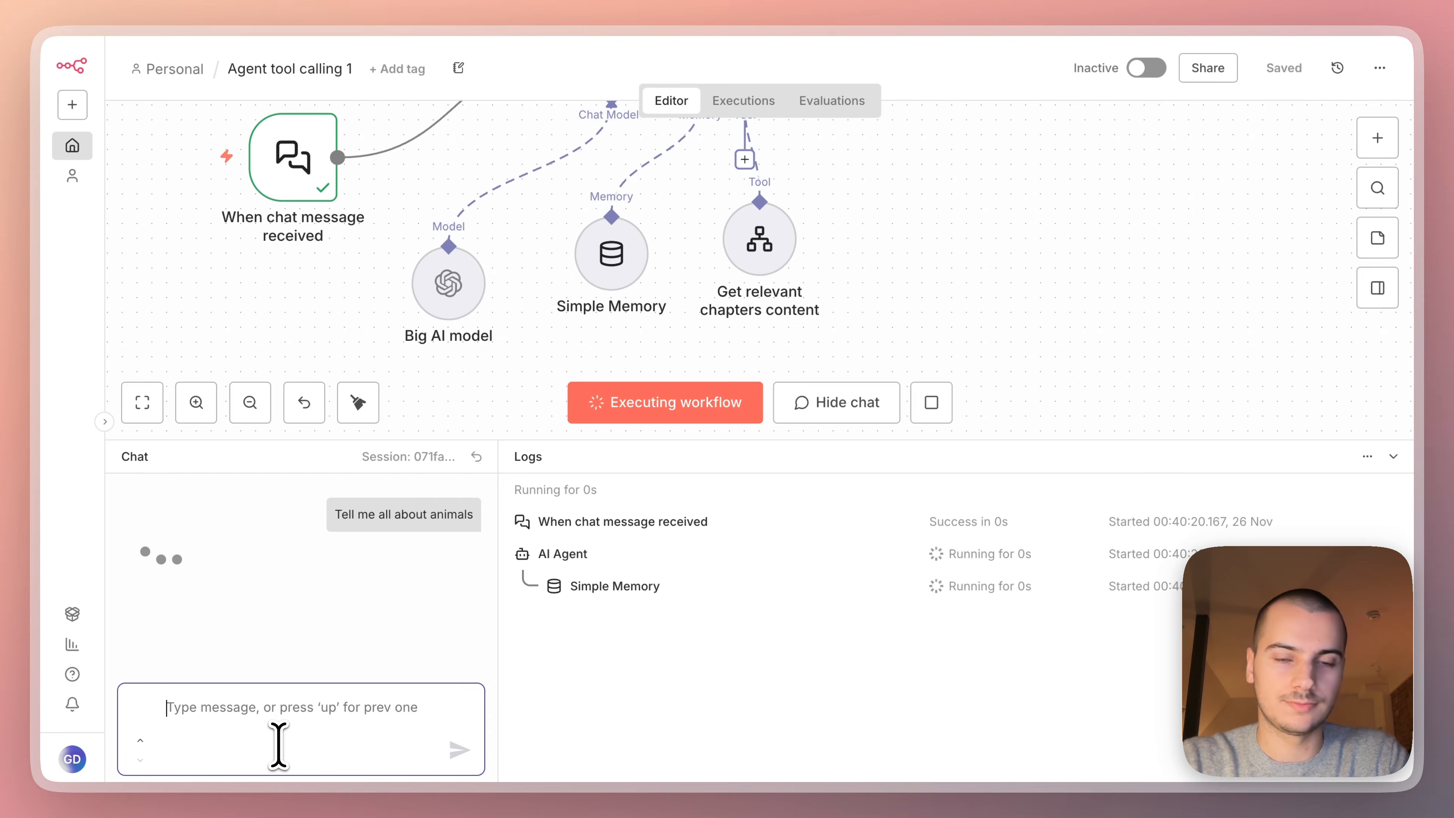
scroll(894, 255, "down", 2)
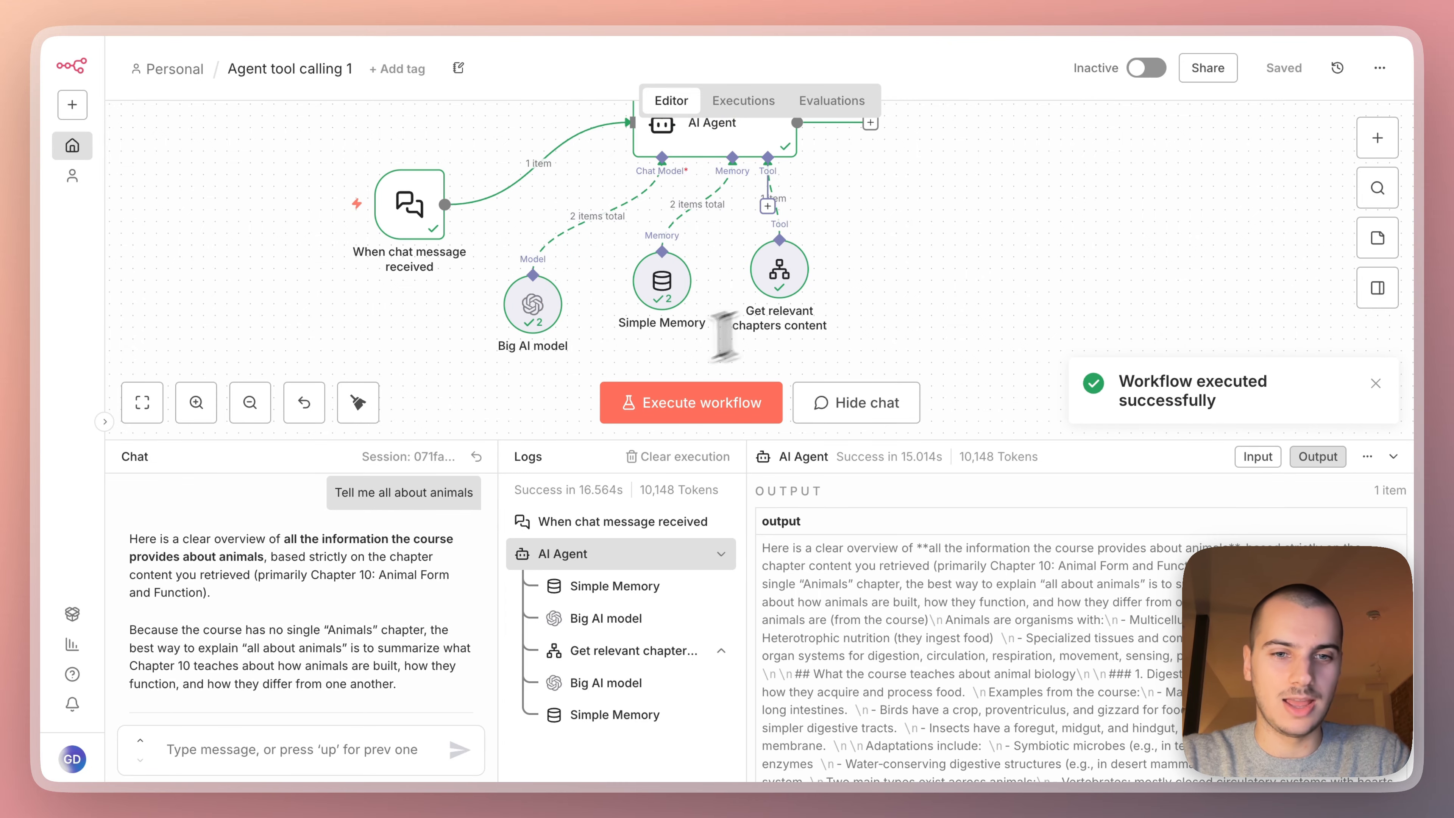
scroll(324, 601, "down", 10)
scroll(323, 589, "up", 12)
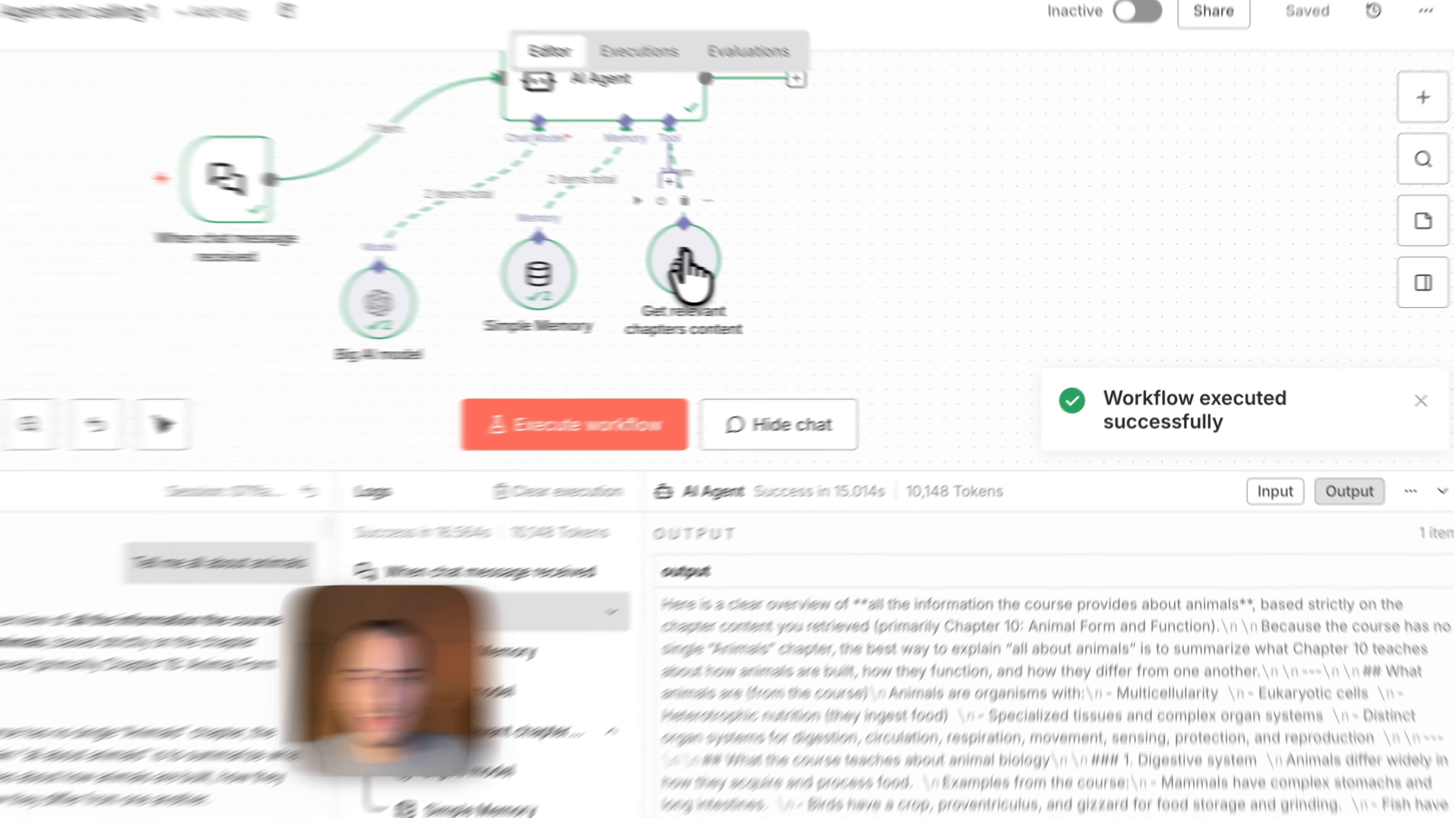
Review the input and output data of the "Get relevant chapters content" tool node after the test run.
double_click(779, 269)
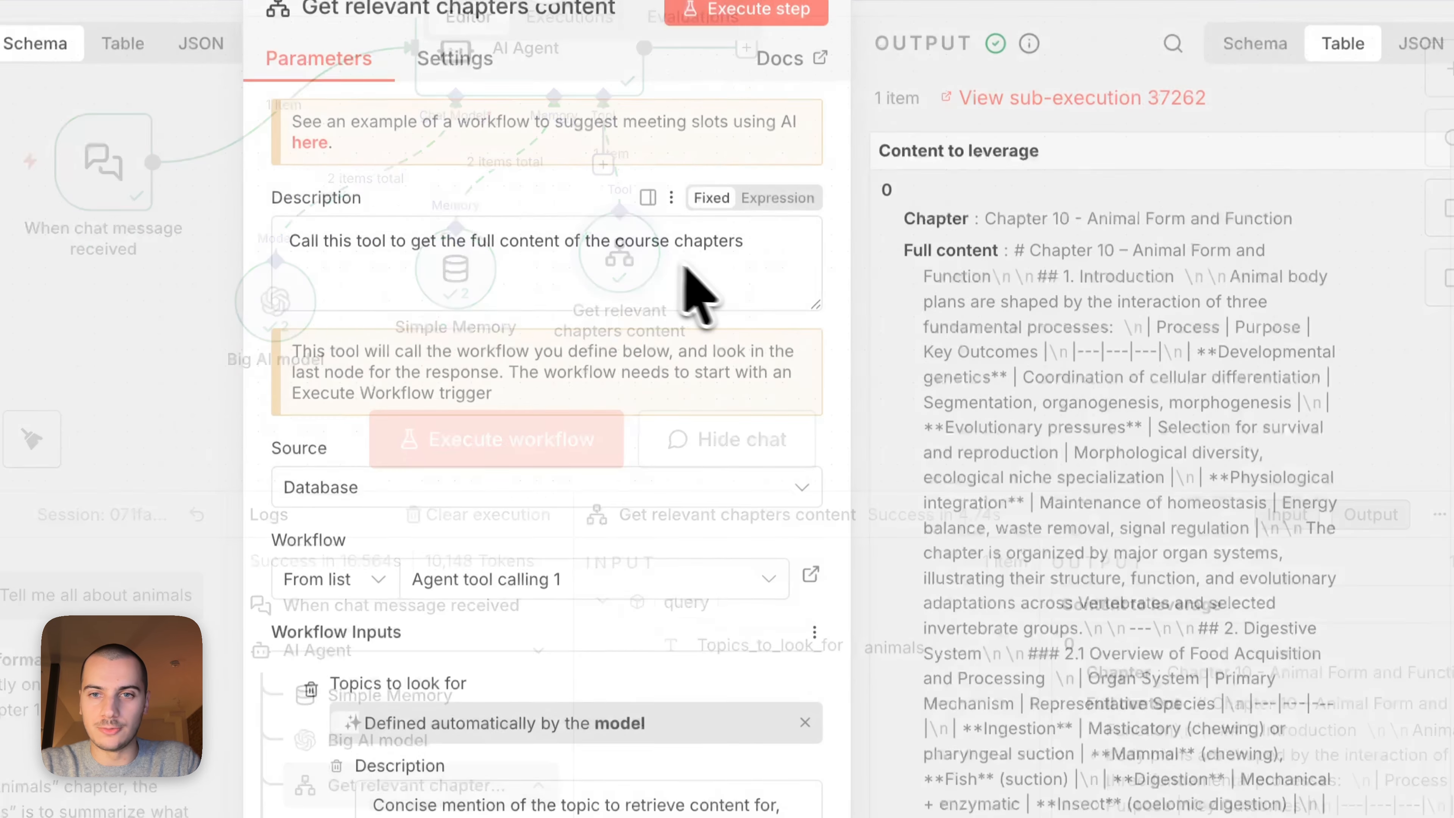
scroll(1094, 381, "down", 4)
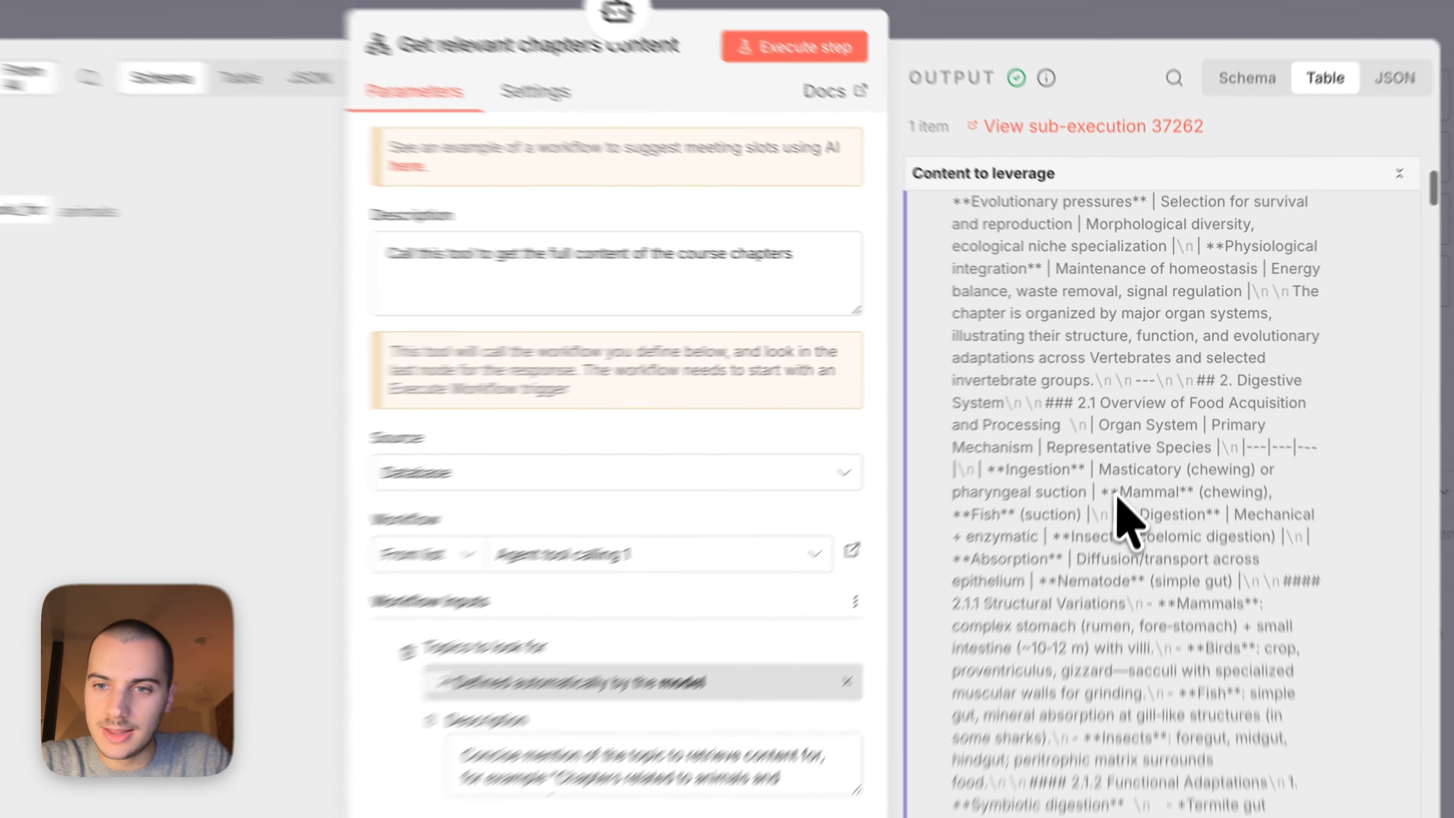
scroll(1127, 519, "down", 15)
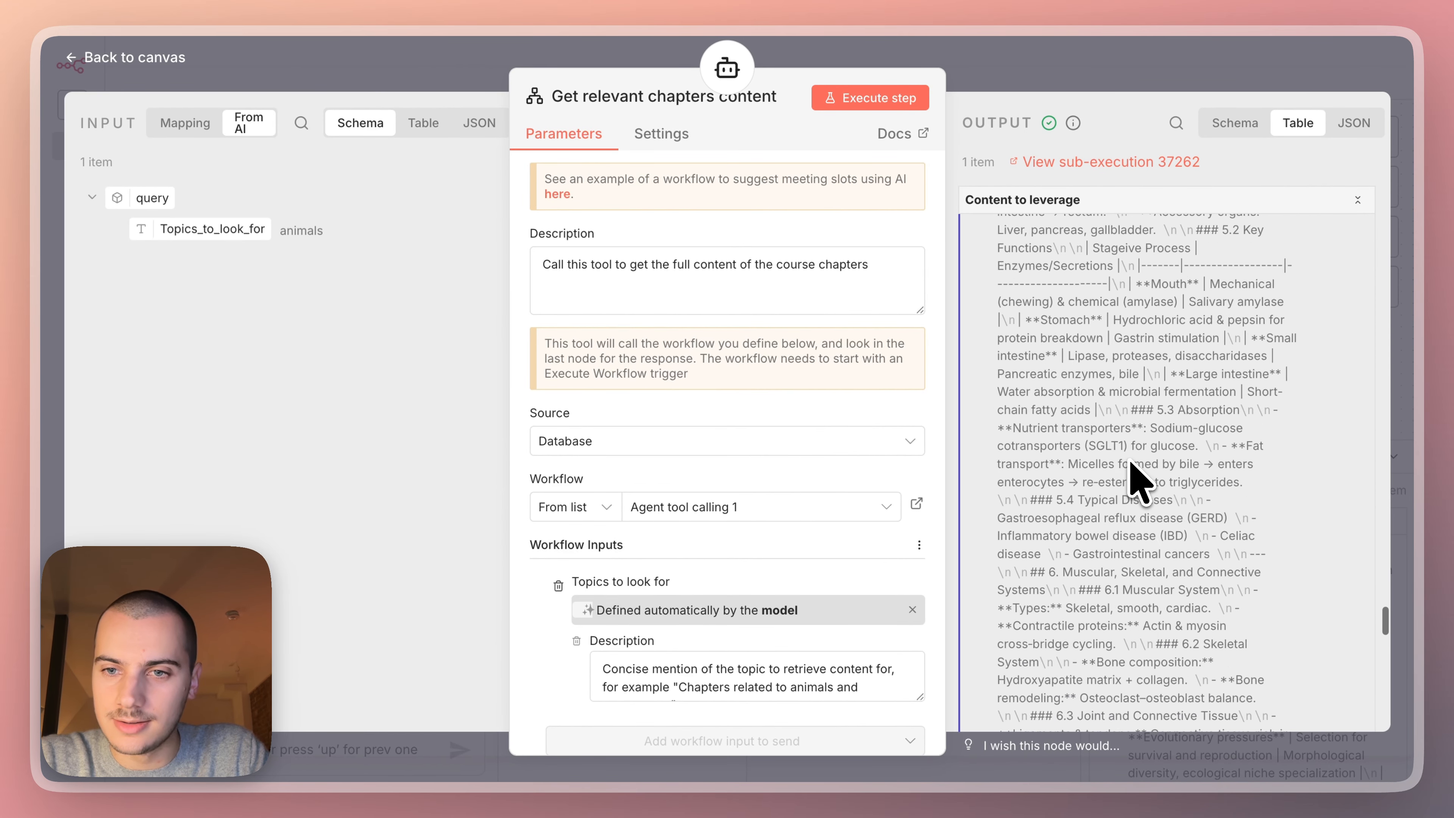
scroll(1130, 475, "up", 15)
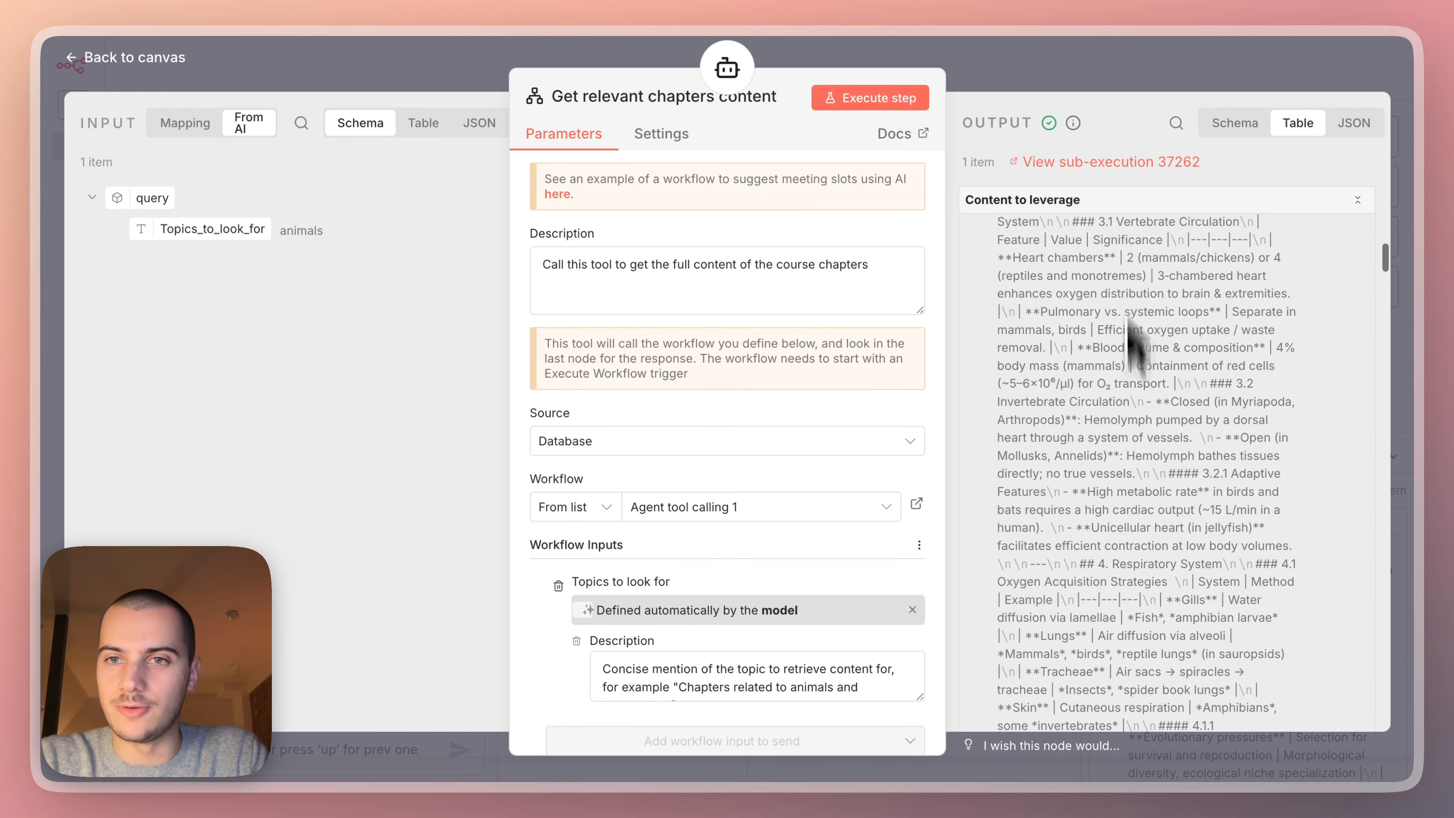
left_click(1125, 72)
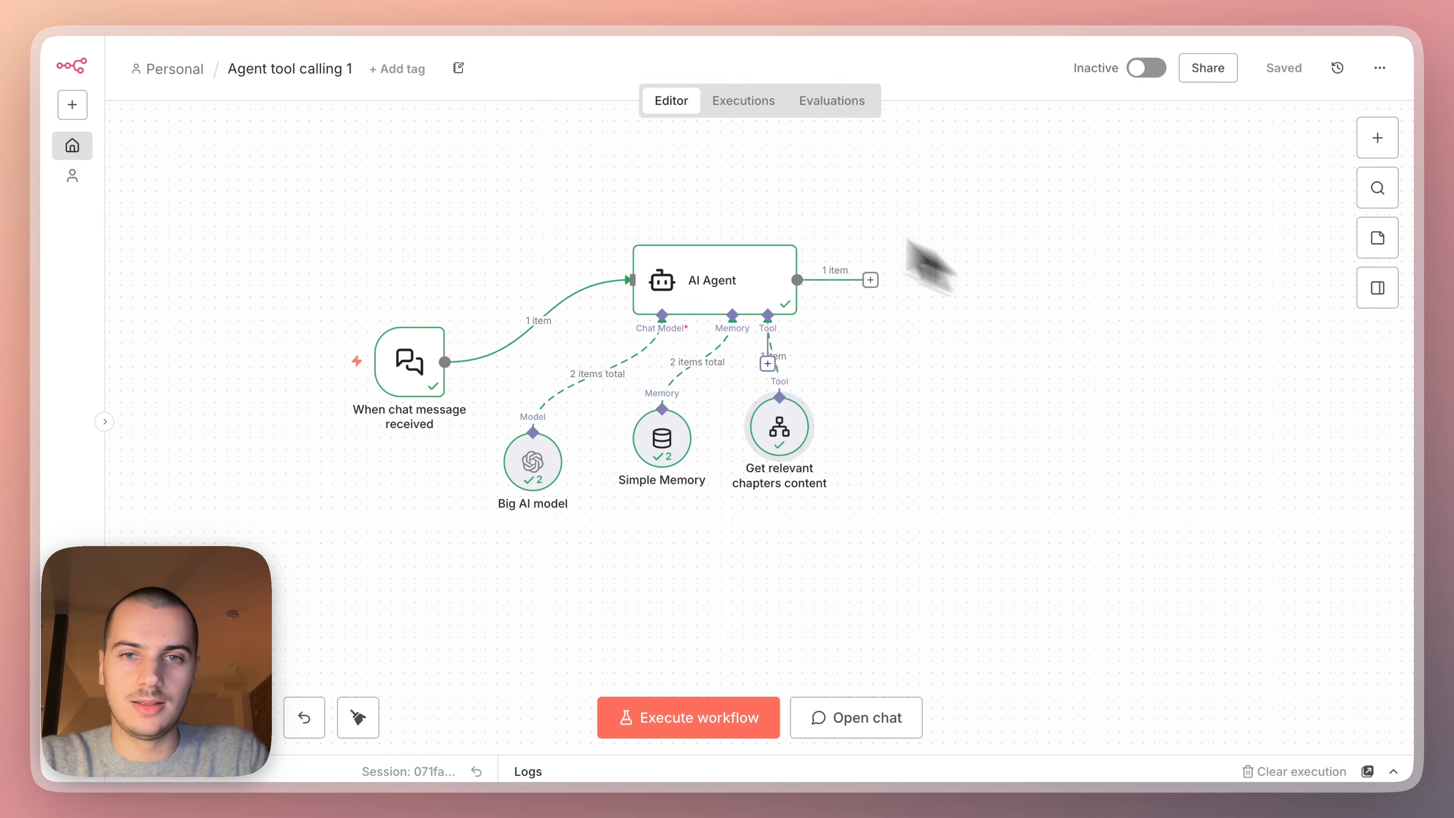
Open the latest sub-workflow execution and check the topic received by its "When Executed by Another Workflow" trigger.
left_click(739, 104)
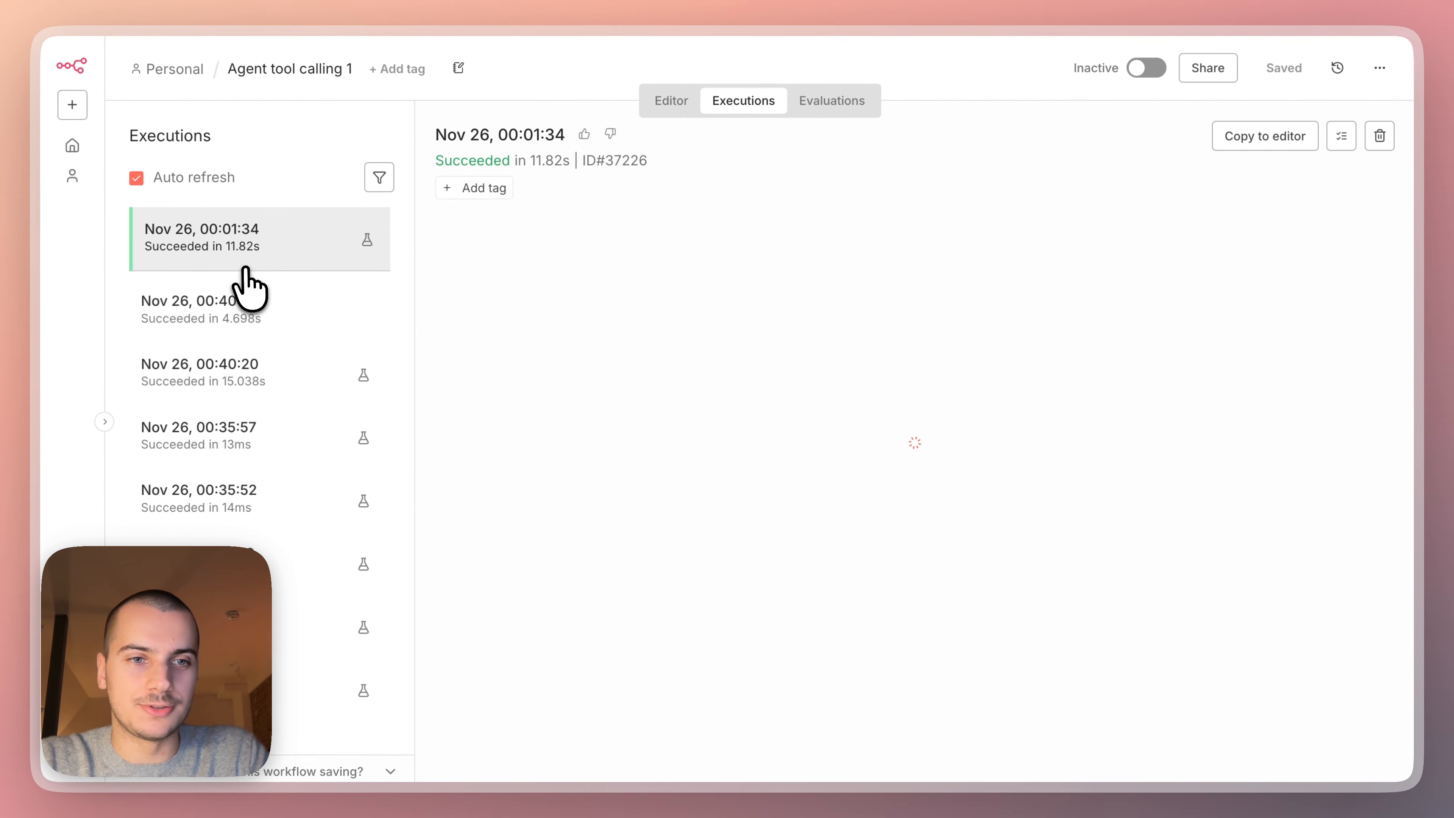
left_click(280, 317)
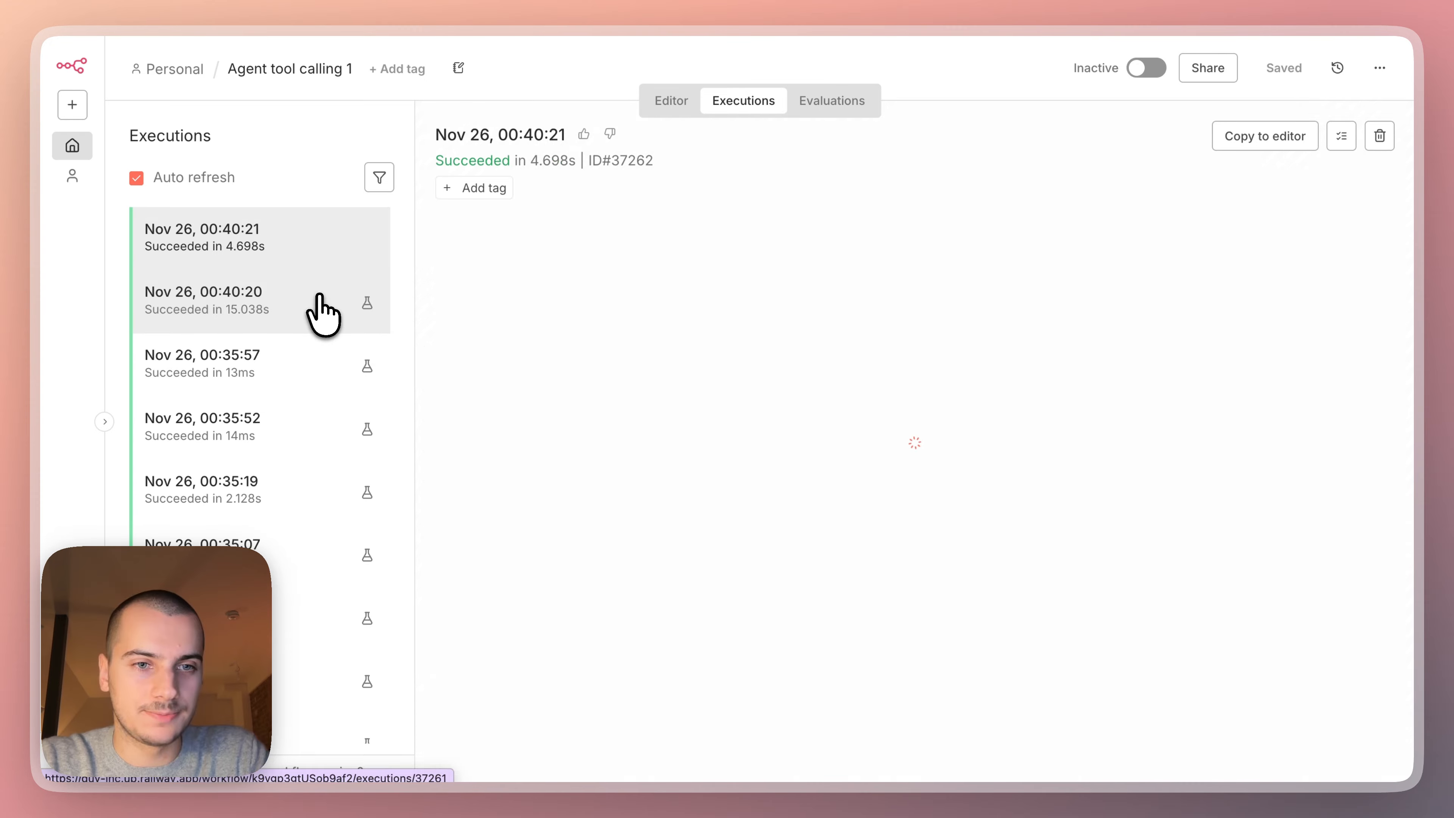
double_click(494, 402)
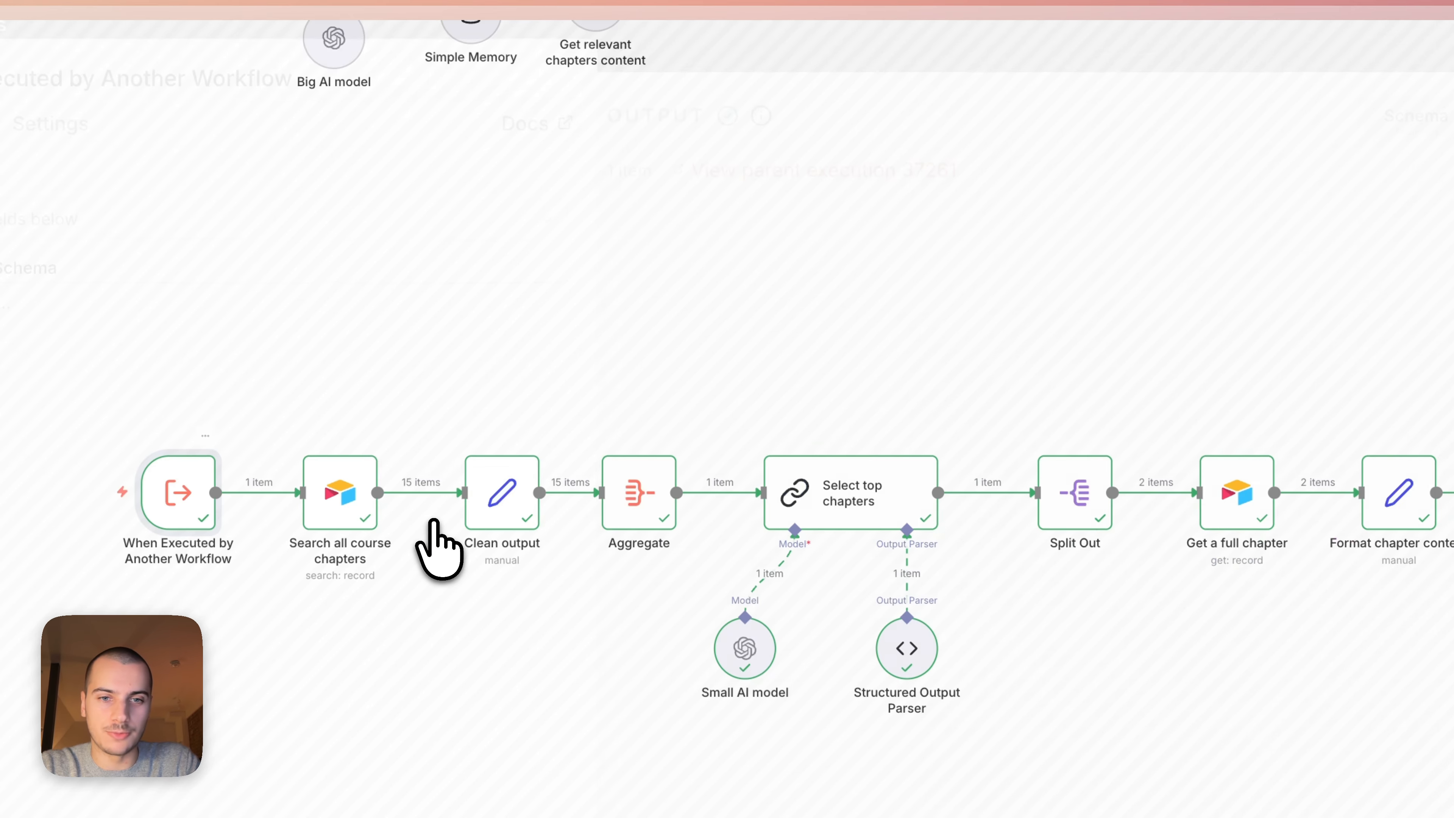
double_click(639, 285)
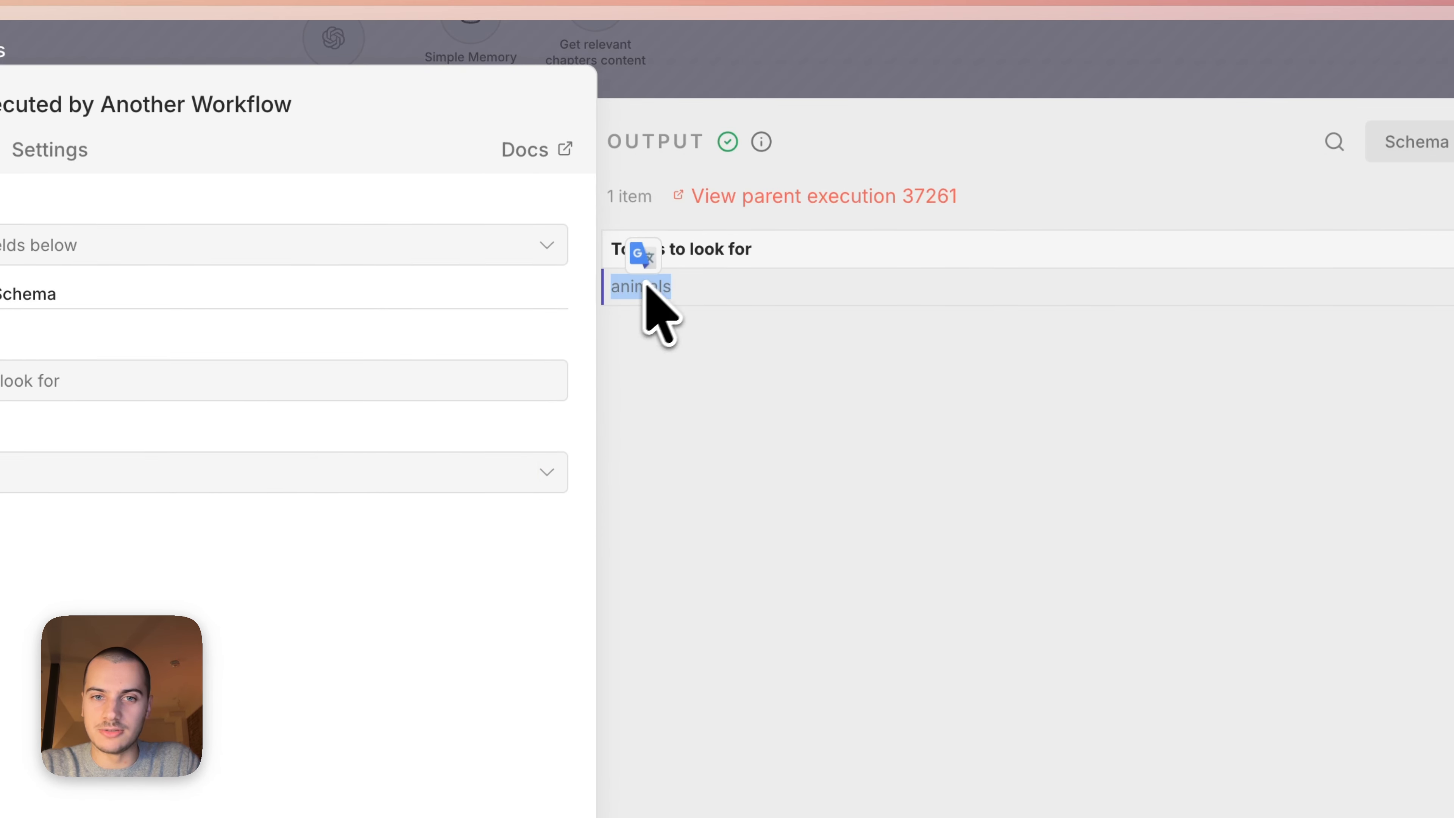
left_click(962, 69)
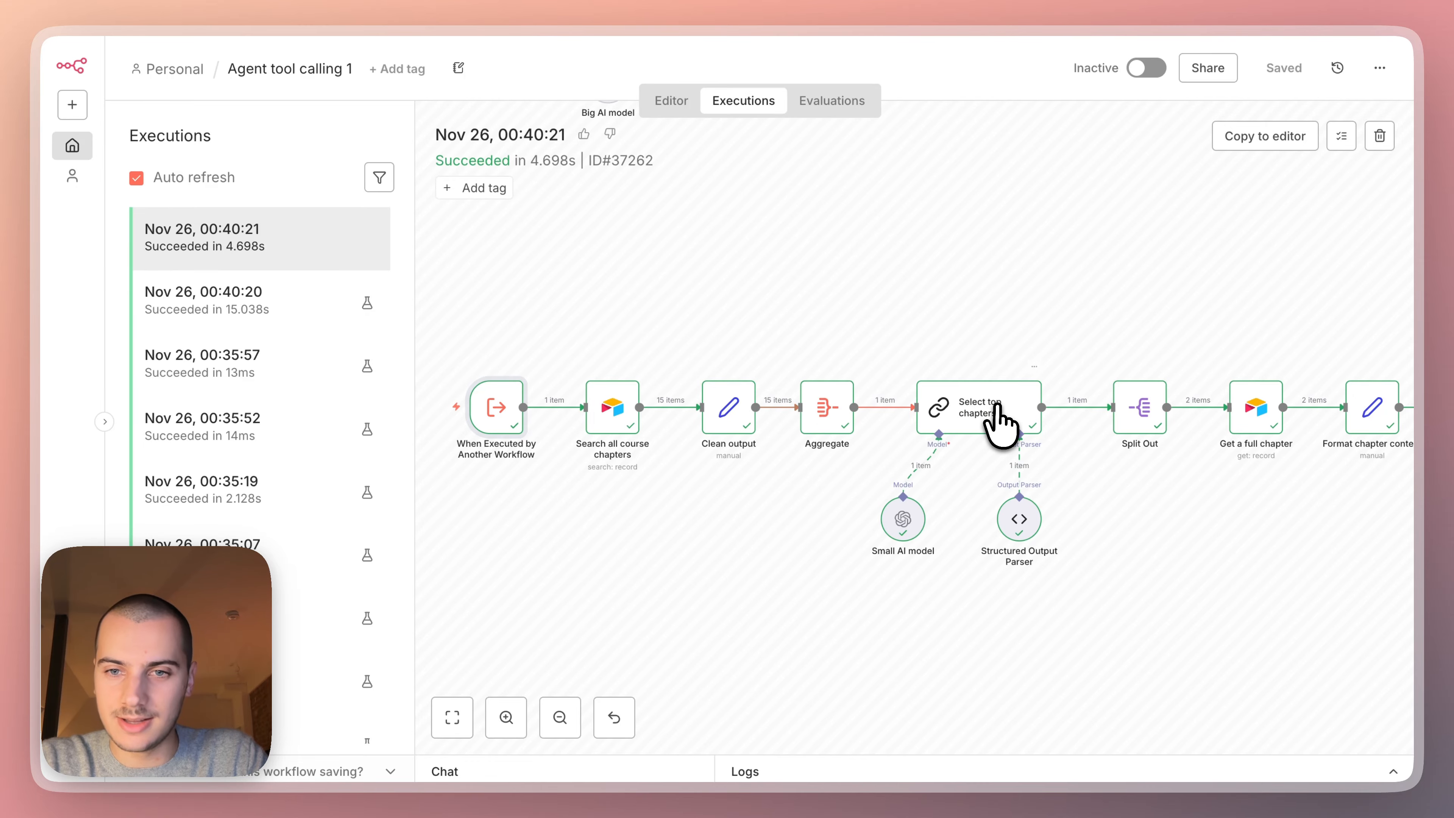
Inspect the relevant chapter record IDs output by the "Select top chapters" node in this execution.
double_click(980, 408)
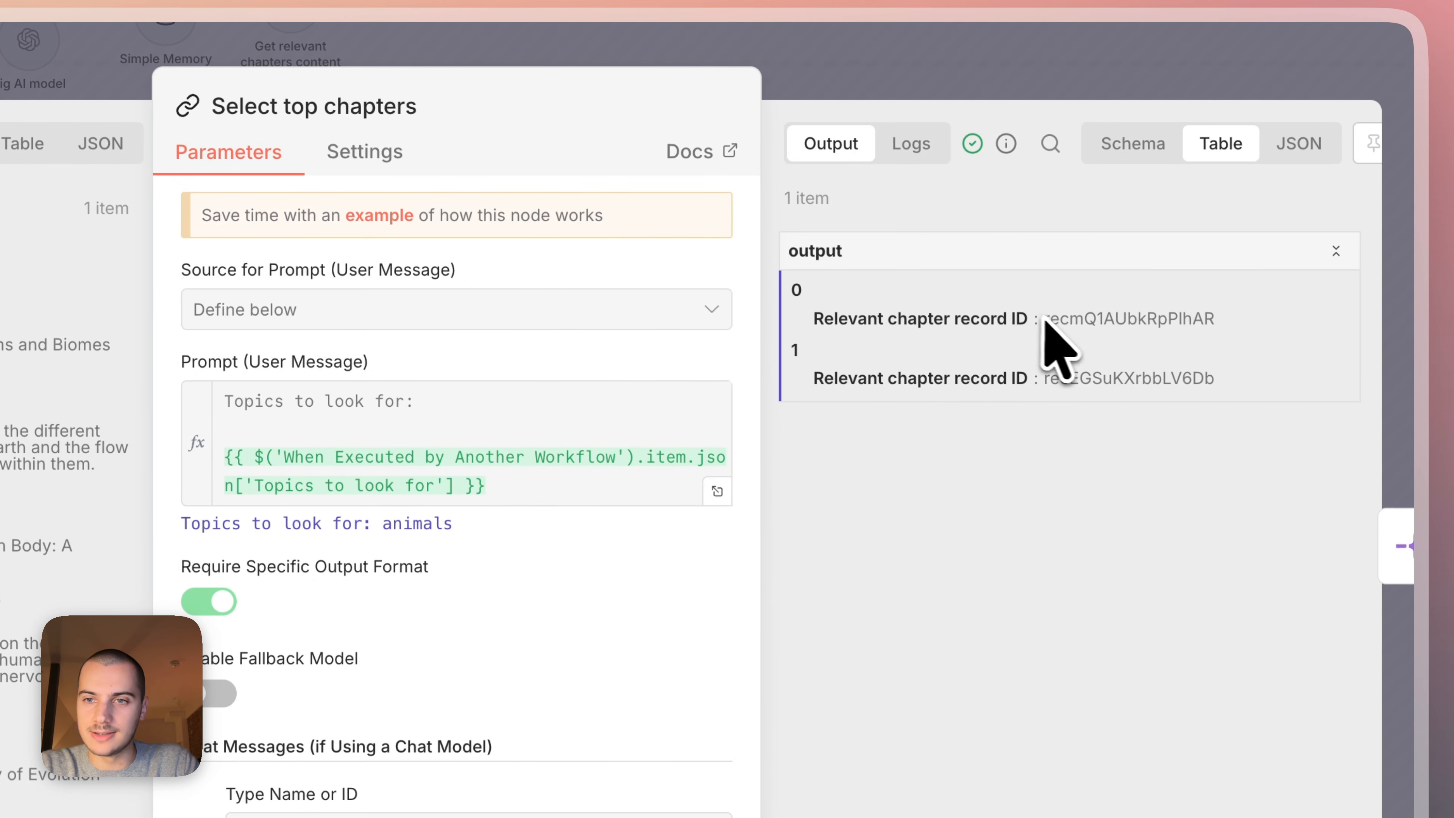
left_click_drag(1059, 318, 1224, 324)
left_click(1105, 72)
Read through the chapter content output by the "Aggregate final tool output" node.
scroll(1162, 367, "right", 4)
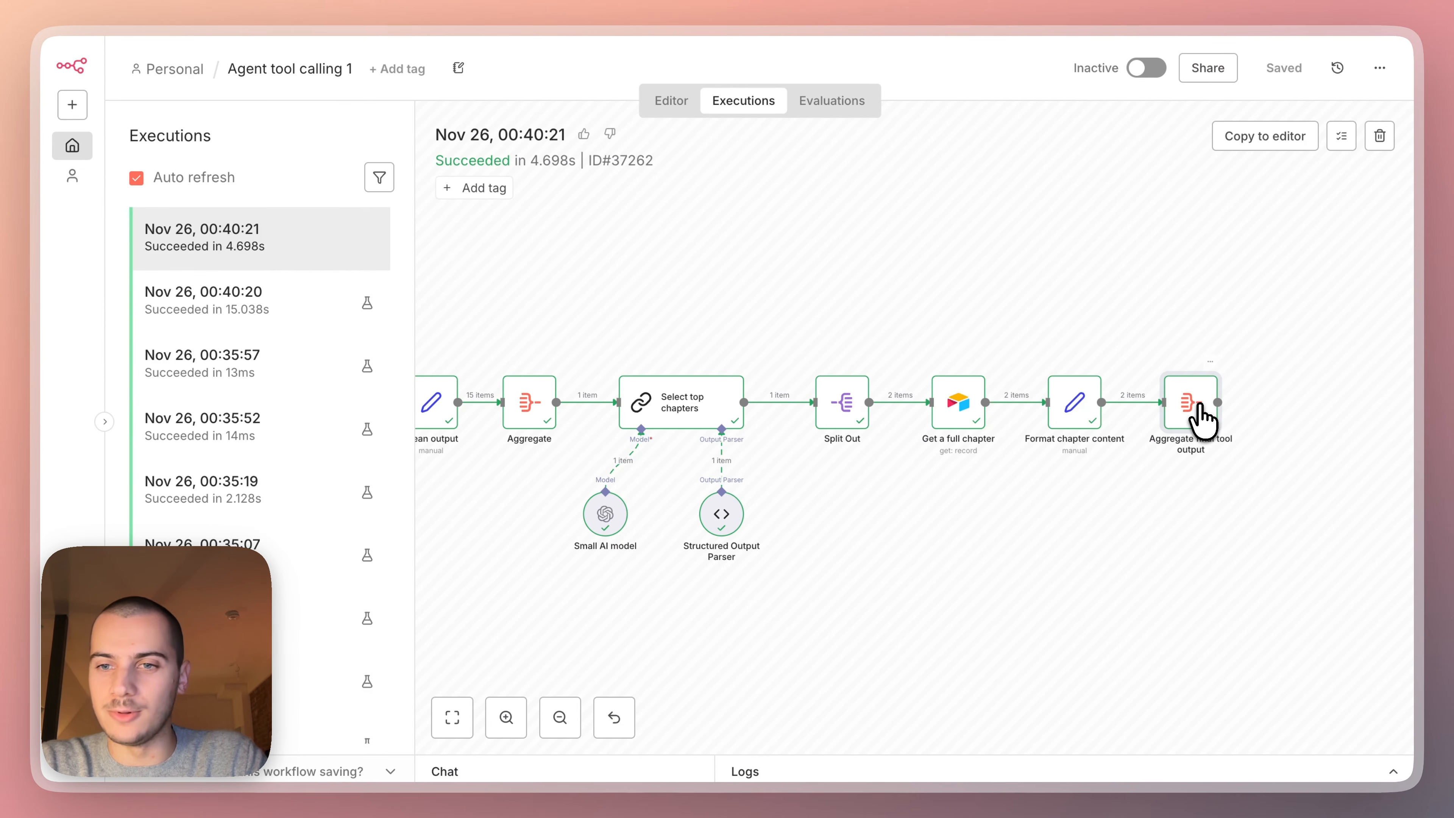
double_click(1201, 415)
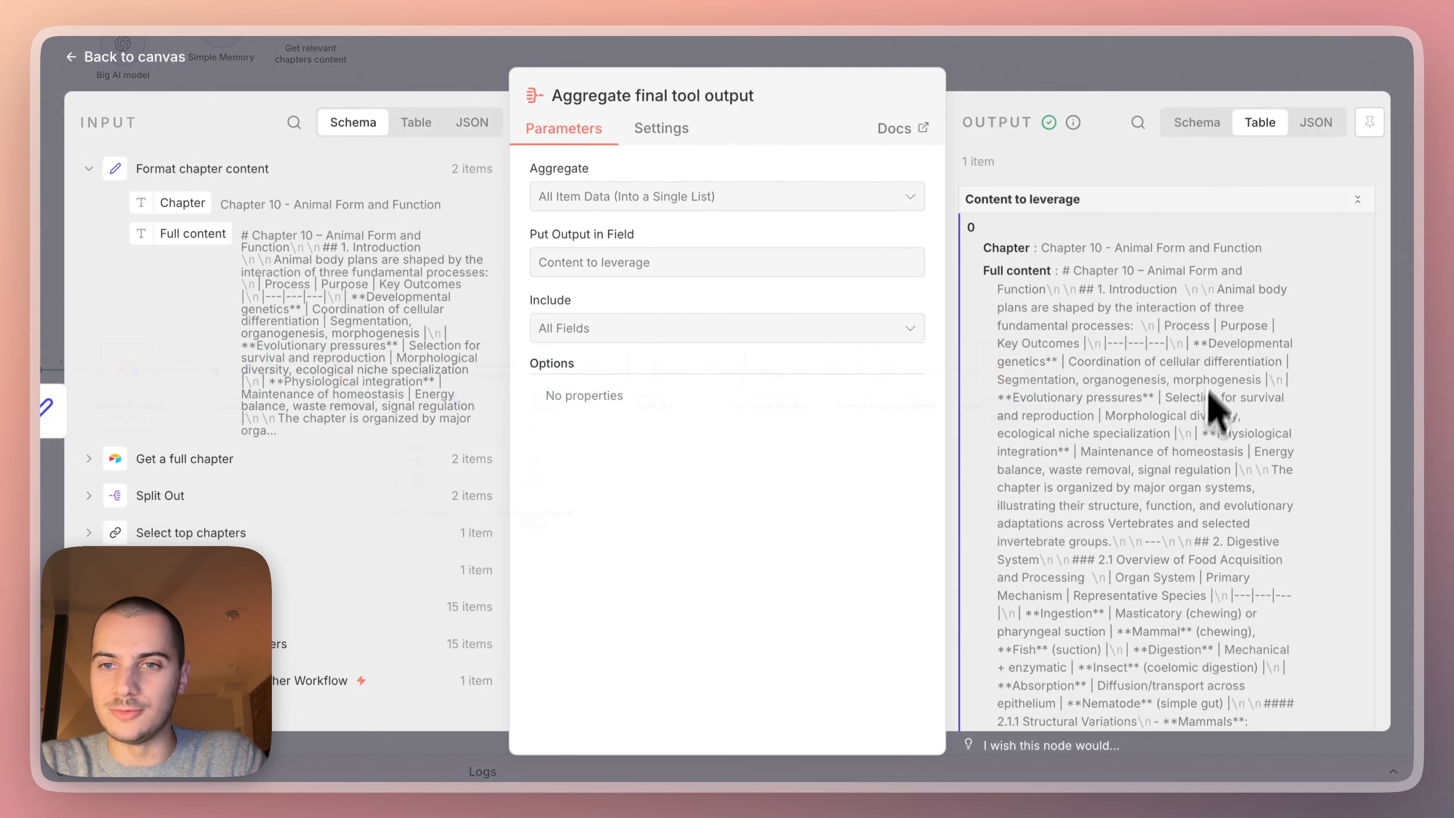
scroll(1130, 556, "down", 10)
scroll(1126, 551, "down", 10)
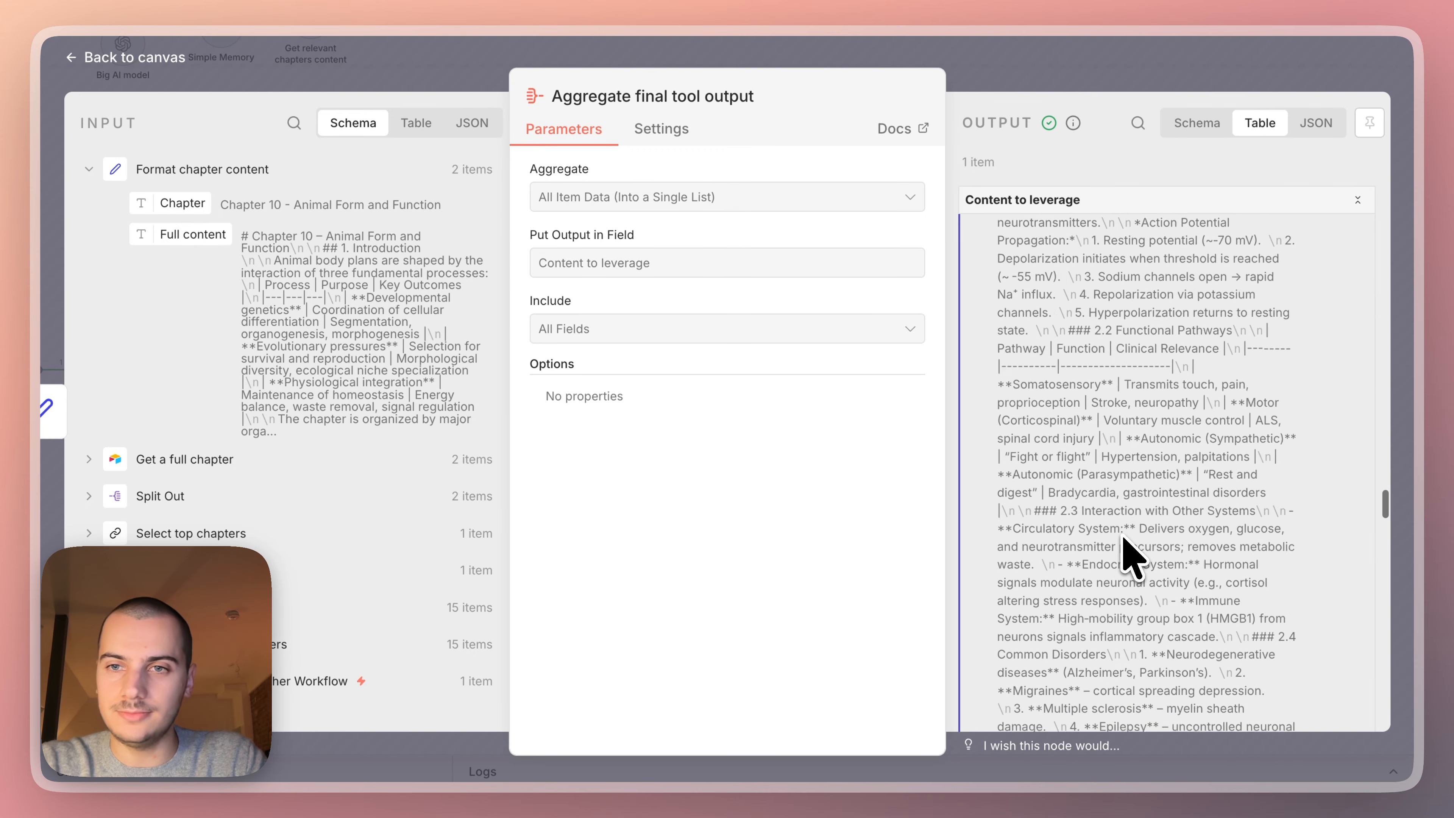
left_click(1141, 79)
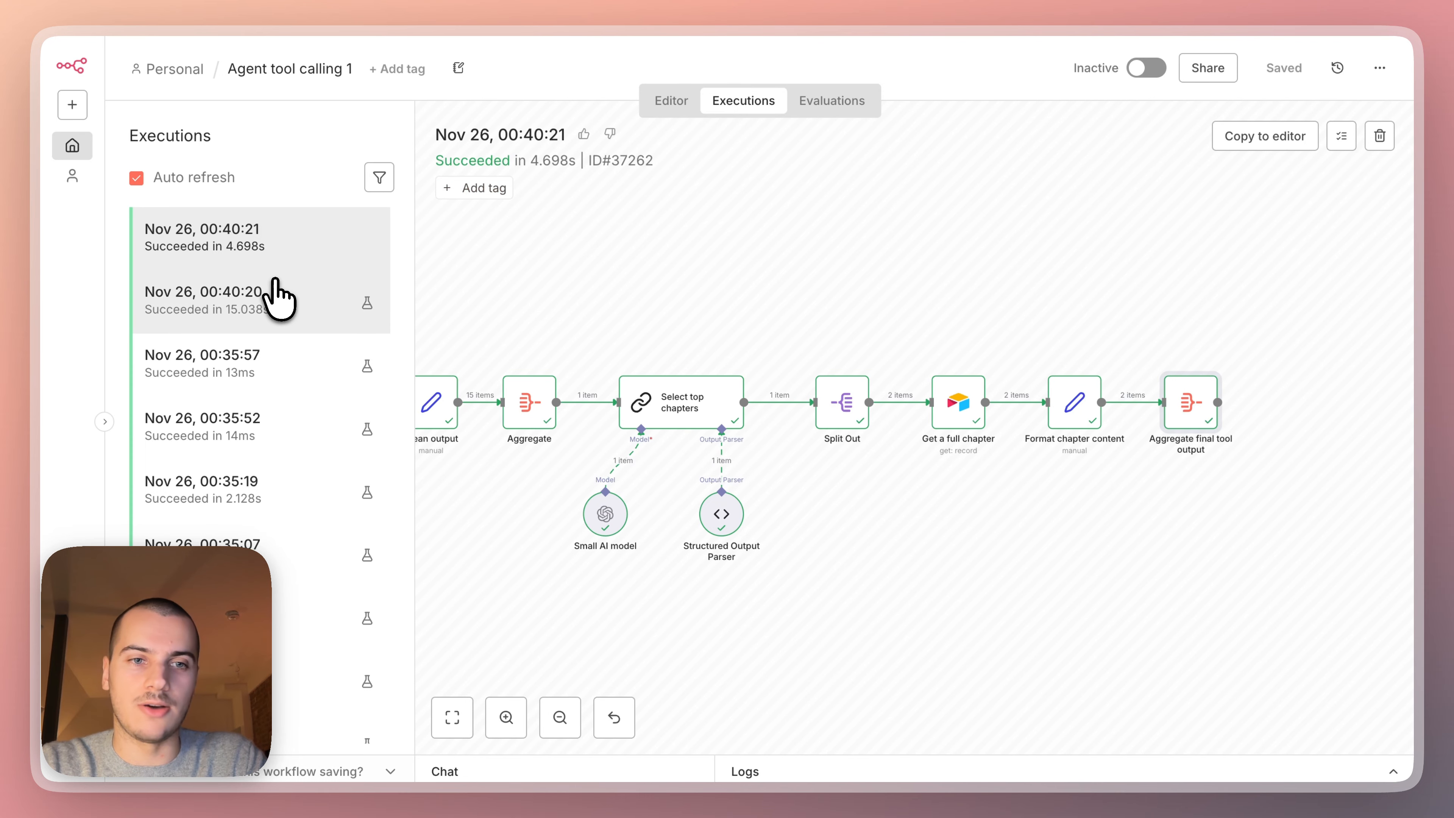
Open the parent chat execution and inspect its "Get relevant chapters content" tool node.
left_click(278, 300)
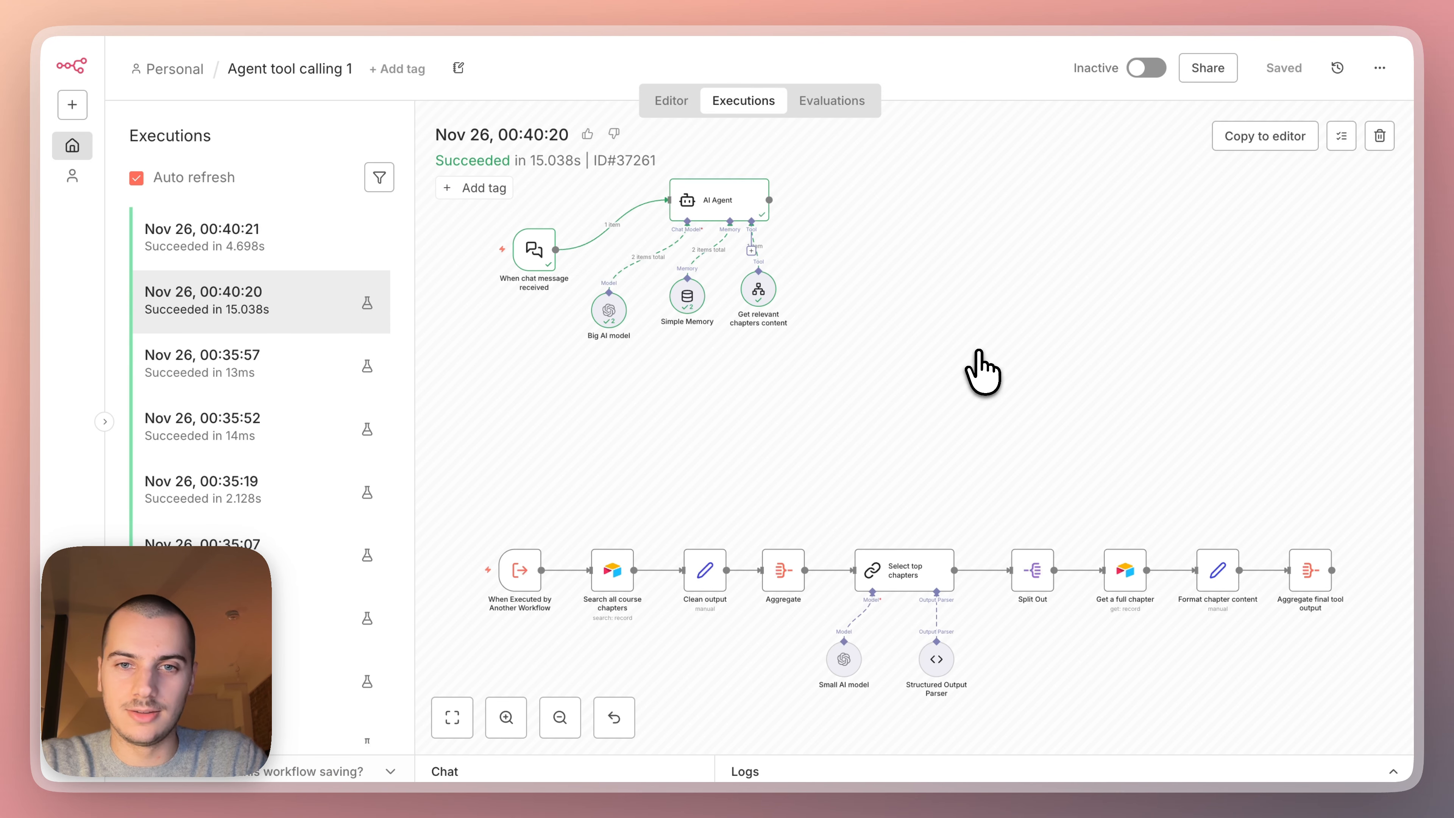
scroll(844, 325, "up", 1)
scroll(844, 326, "left", 1)
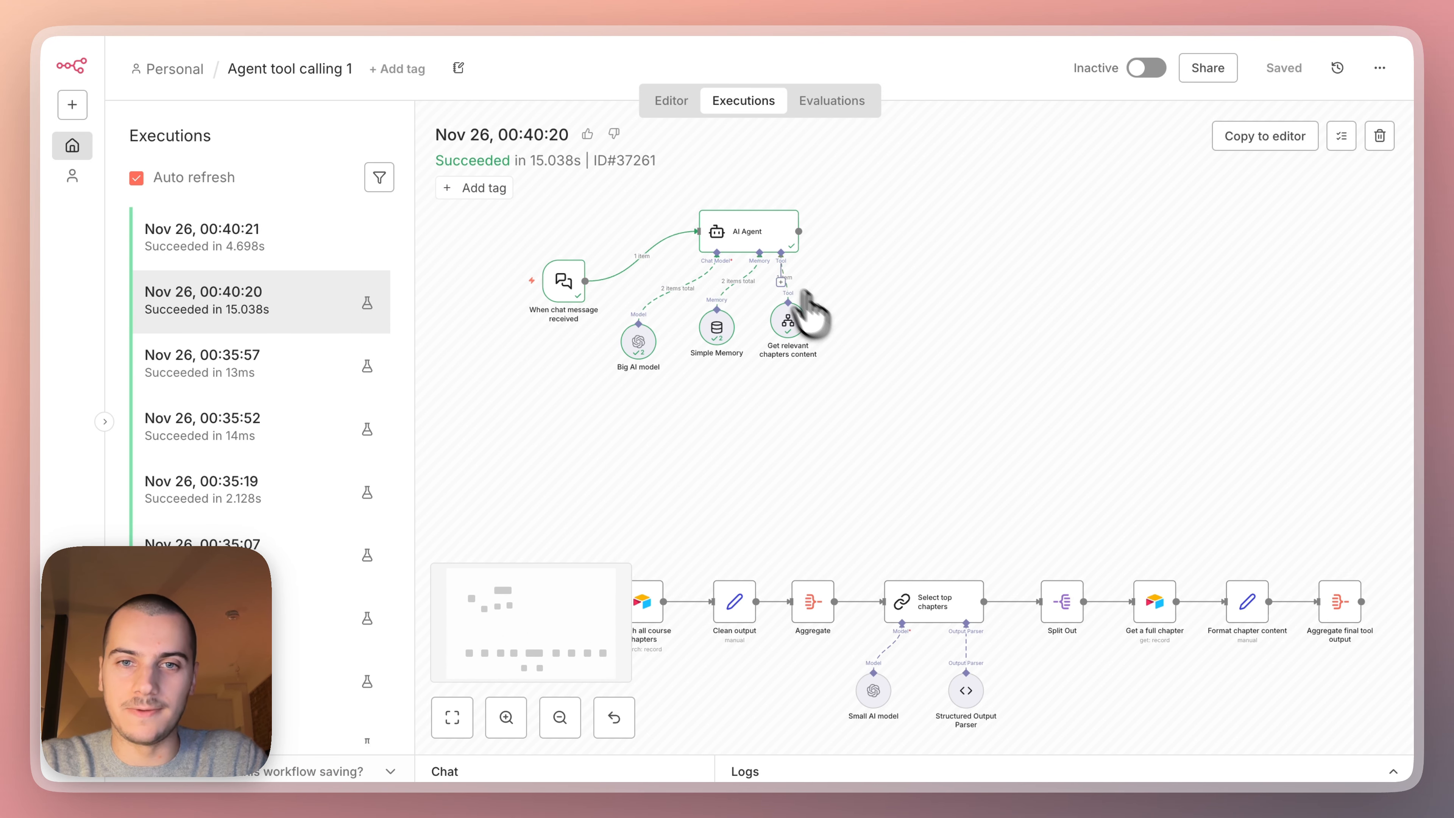
double_click(790, 325)
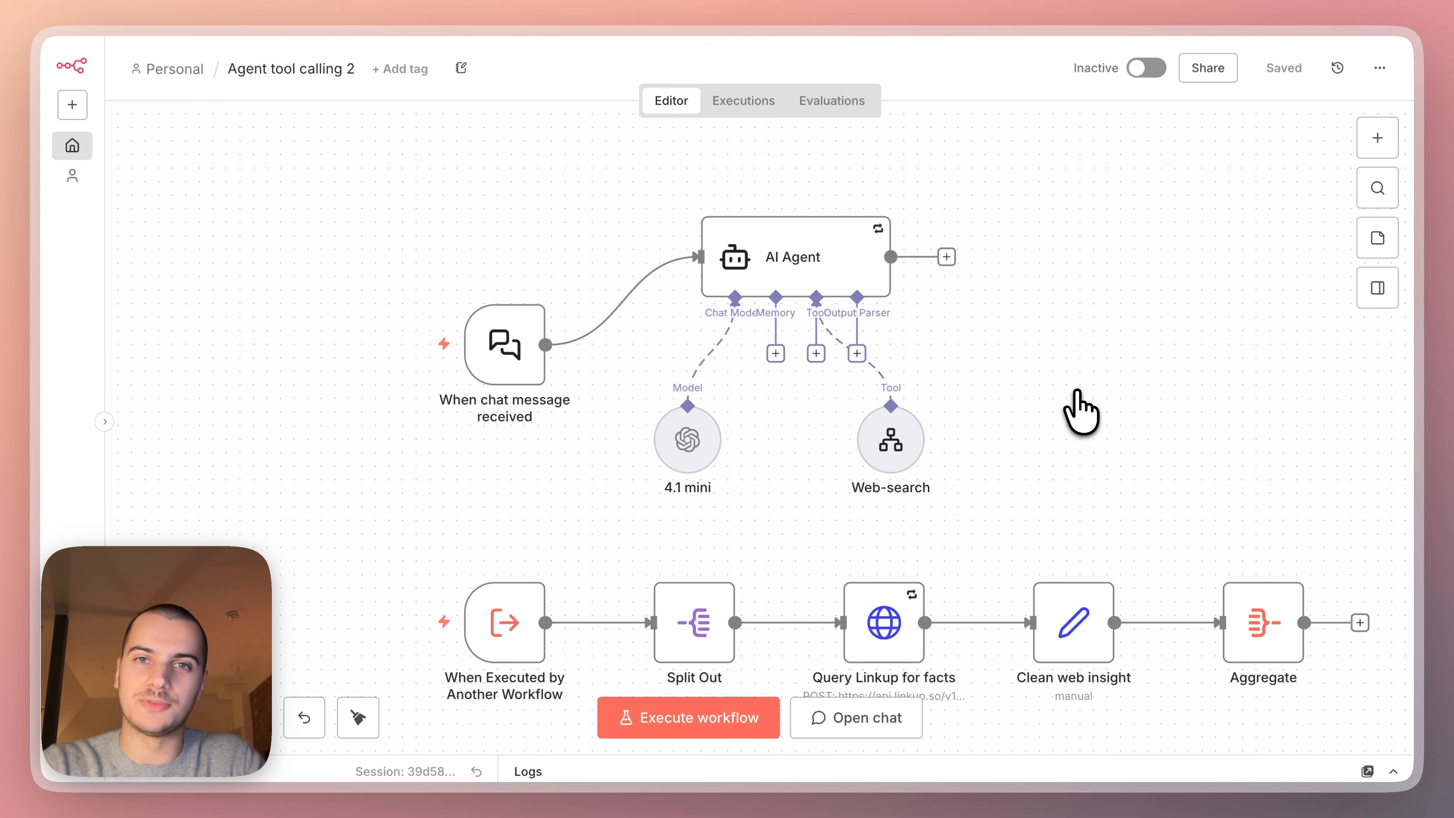
In the "Agent tool calling 2" workflow, examine the Web-queries array input defined in the "When Executed by Another Workflow" trigger.
scroll(1080, 411, "down", 2)
scroll(1080, 412, "right", 2)
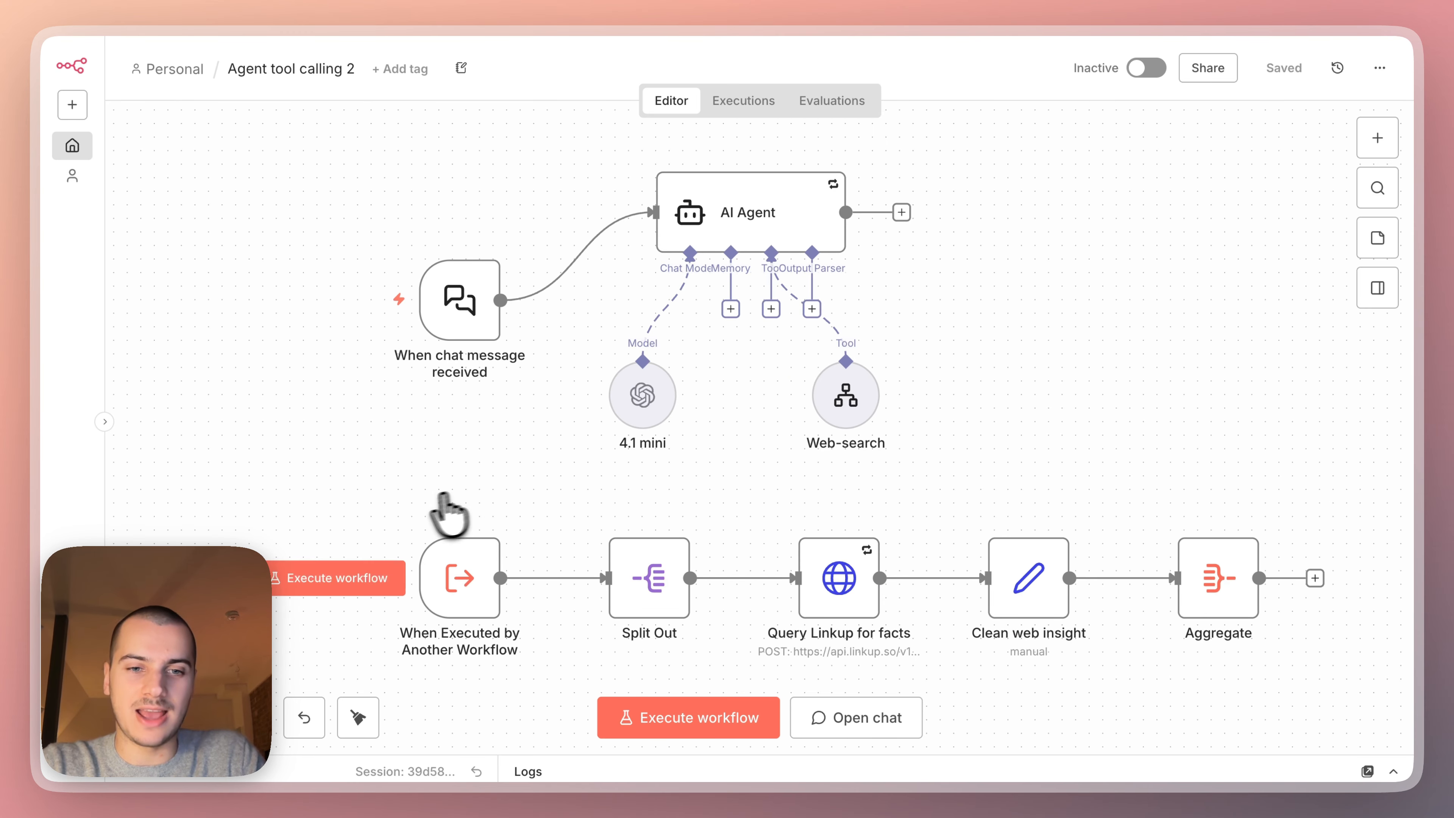
left_click(459, 564)
double_click(460, 578)
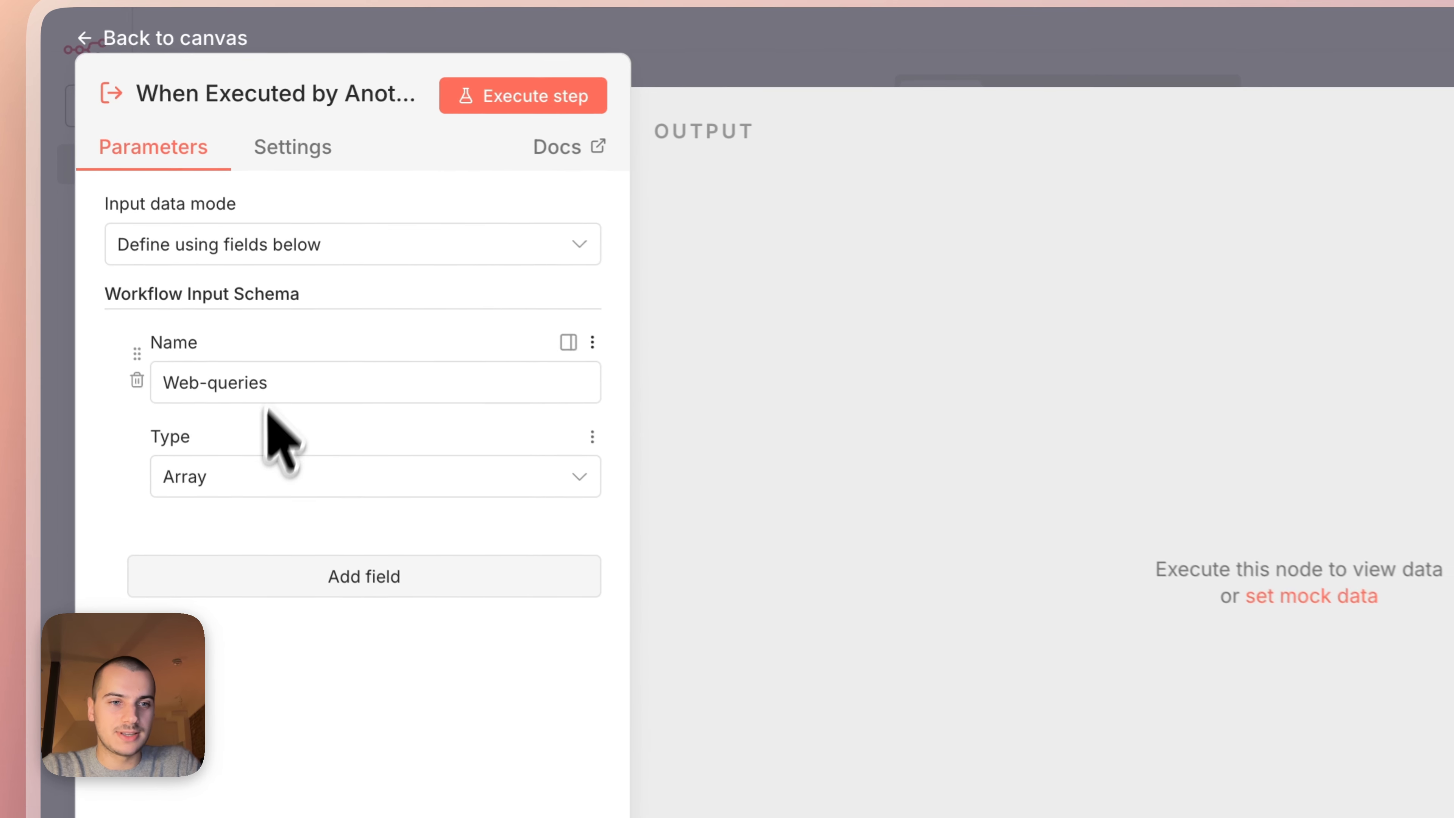
left_click_drag(314, 389, 169, 388)
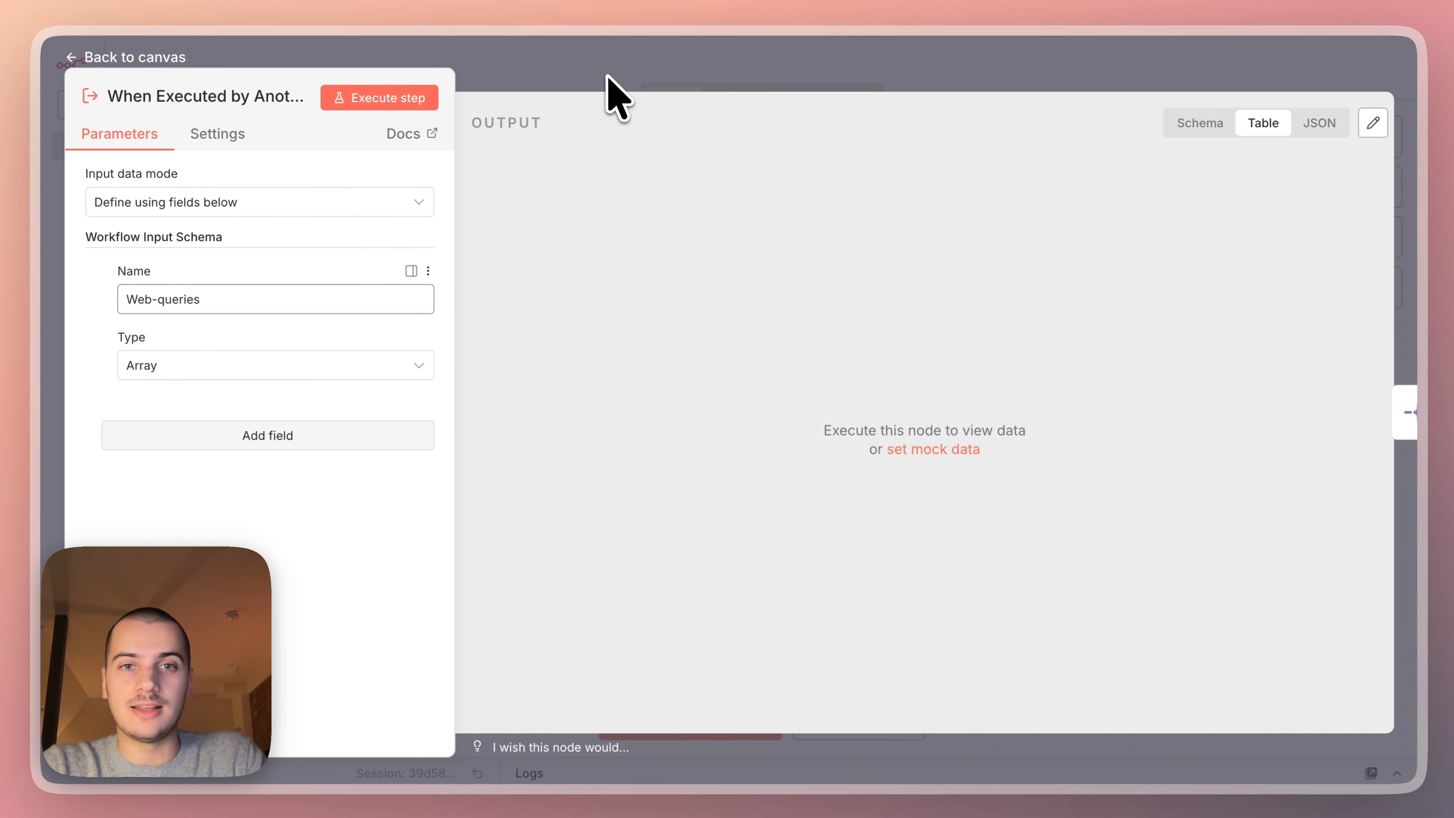
left_click(861, 71)
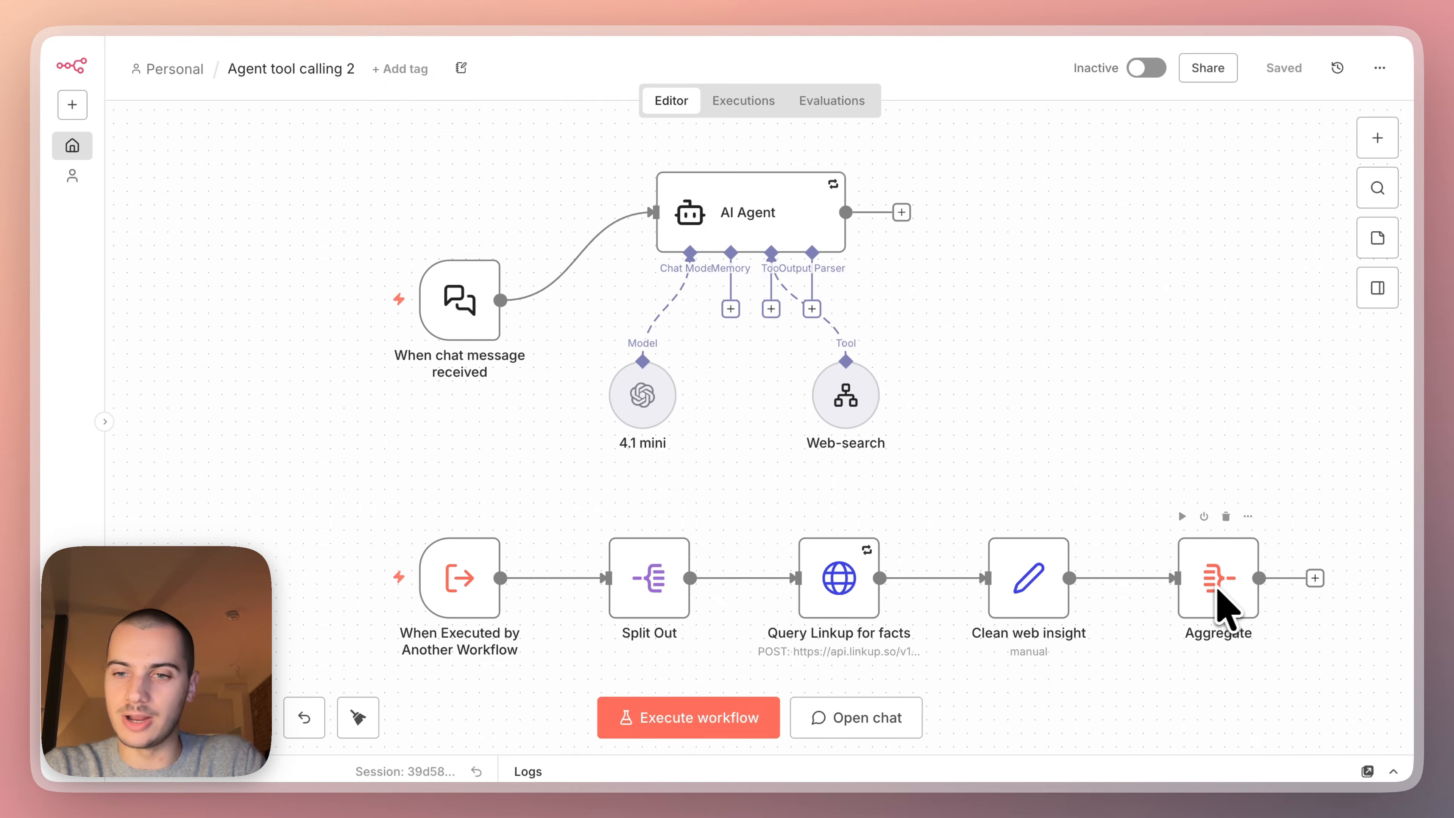
Open the workflow's test chat and send "How can companies nail SEO in 2026, especially GEO?".
left_click(831, 718)
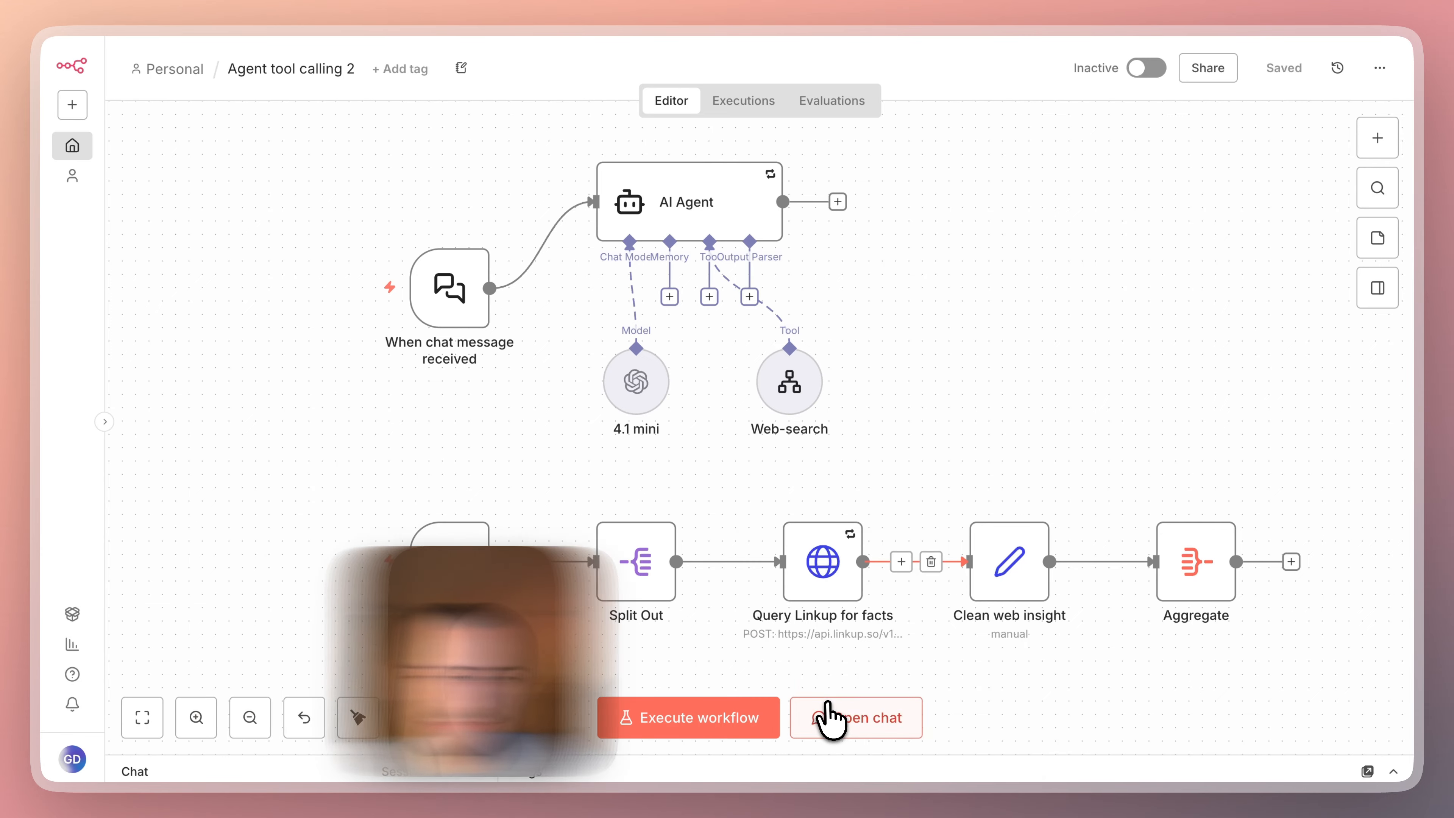
type("How can companies nail SEO in 2026, especially GEO?")
key("Return")
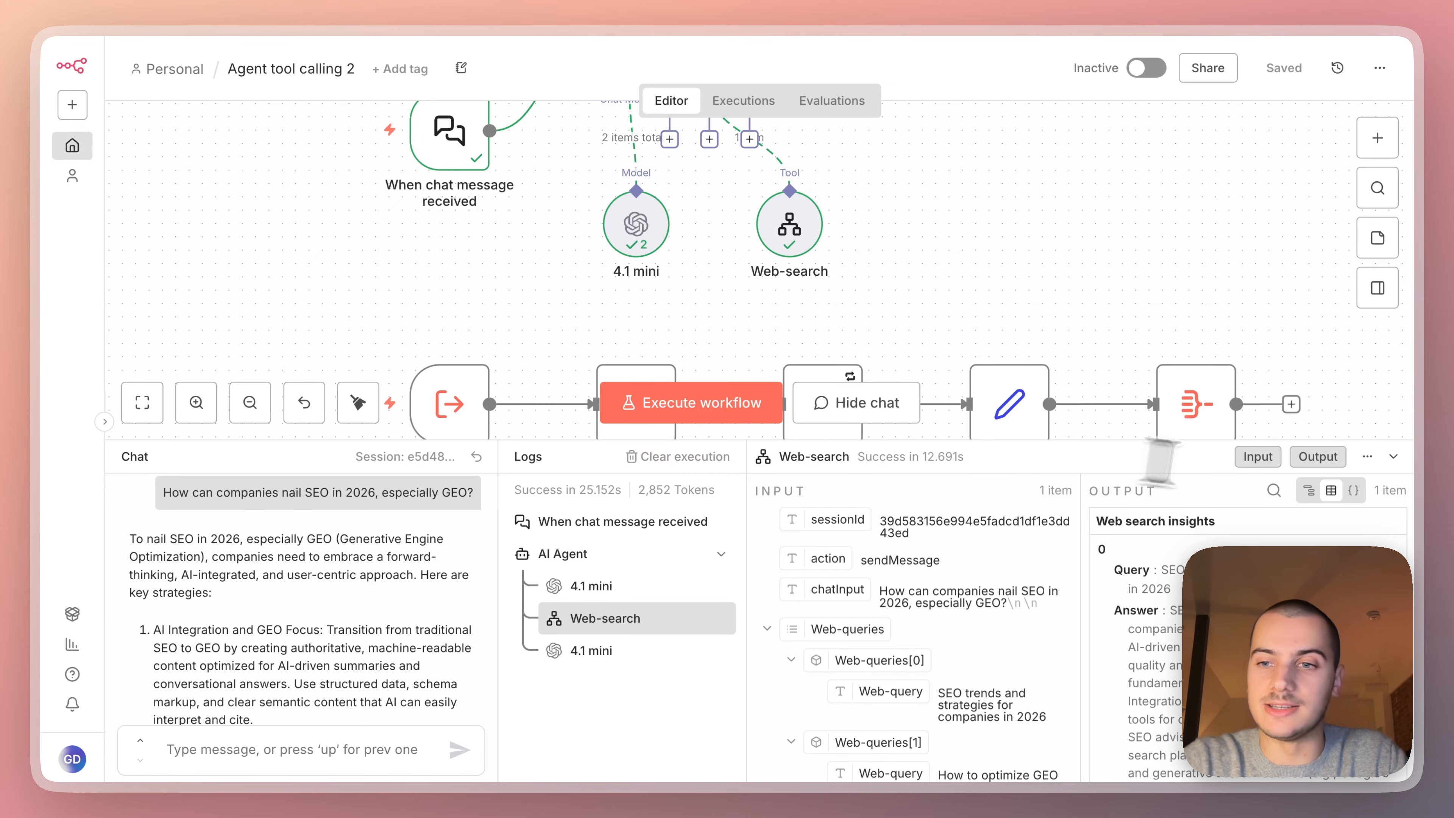
Close the chat logs and examine the Web-search tool's full Web-queries expression and its resulting queries.
left_click(1391, 458)
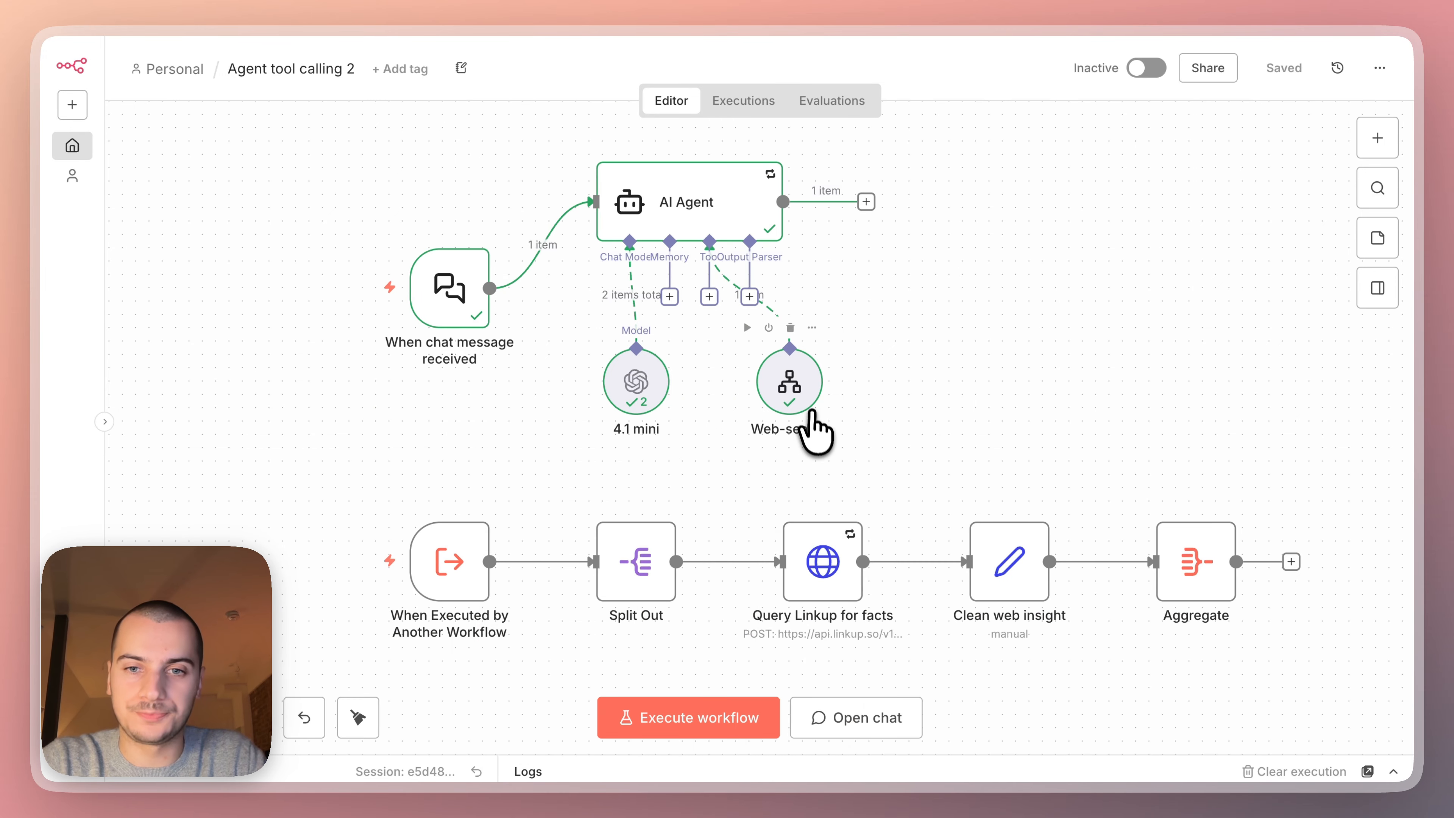
double_click(795, 382)
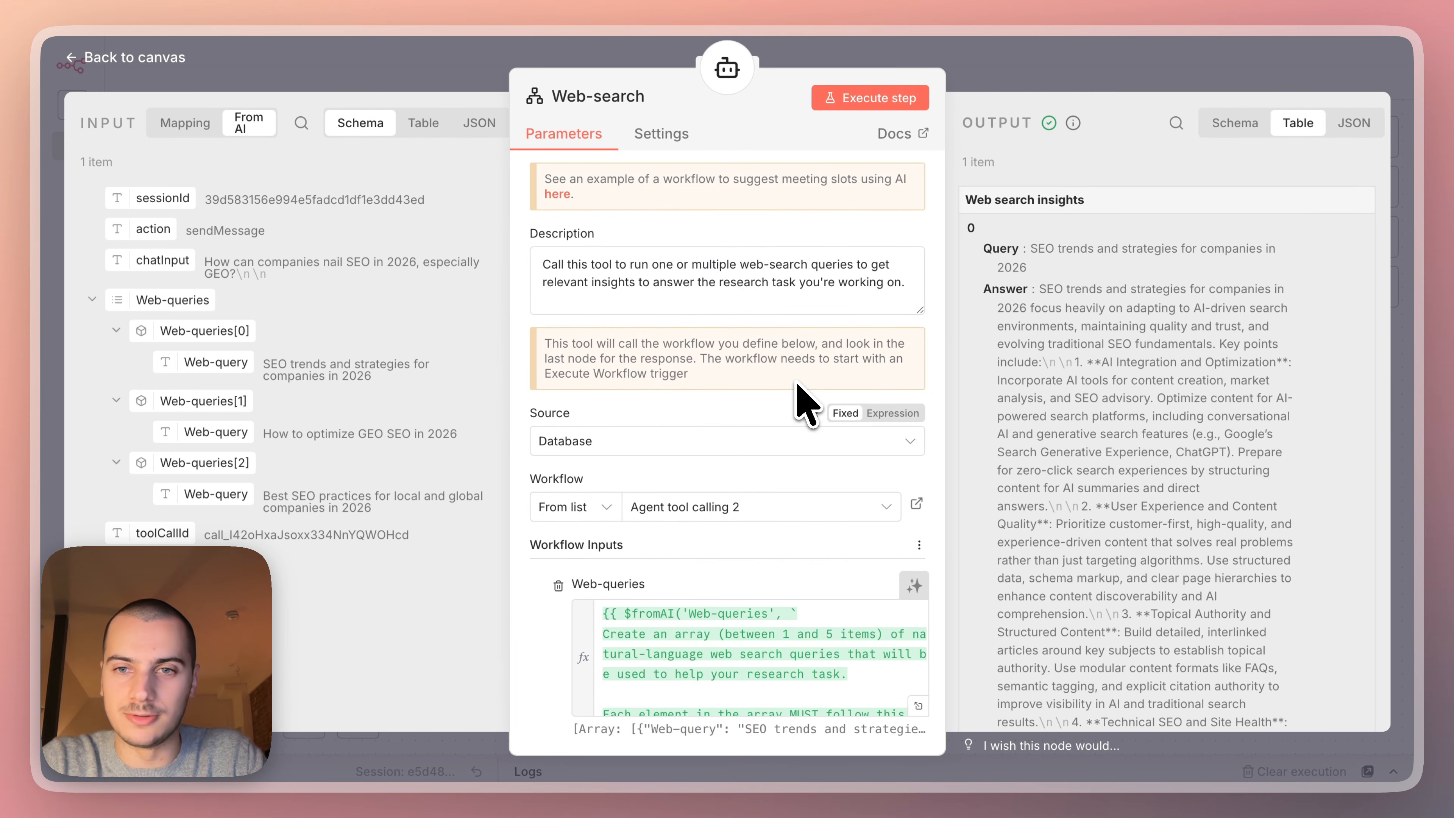
left_click(919, 703)
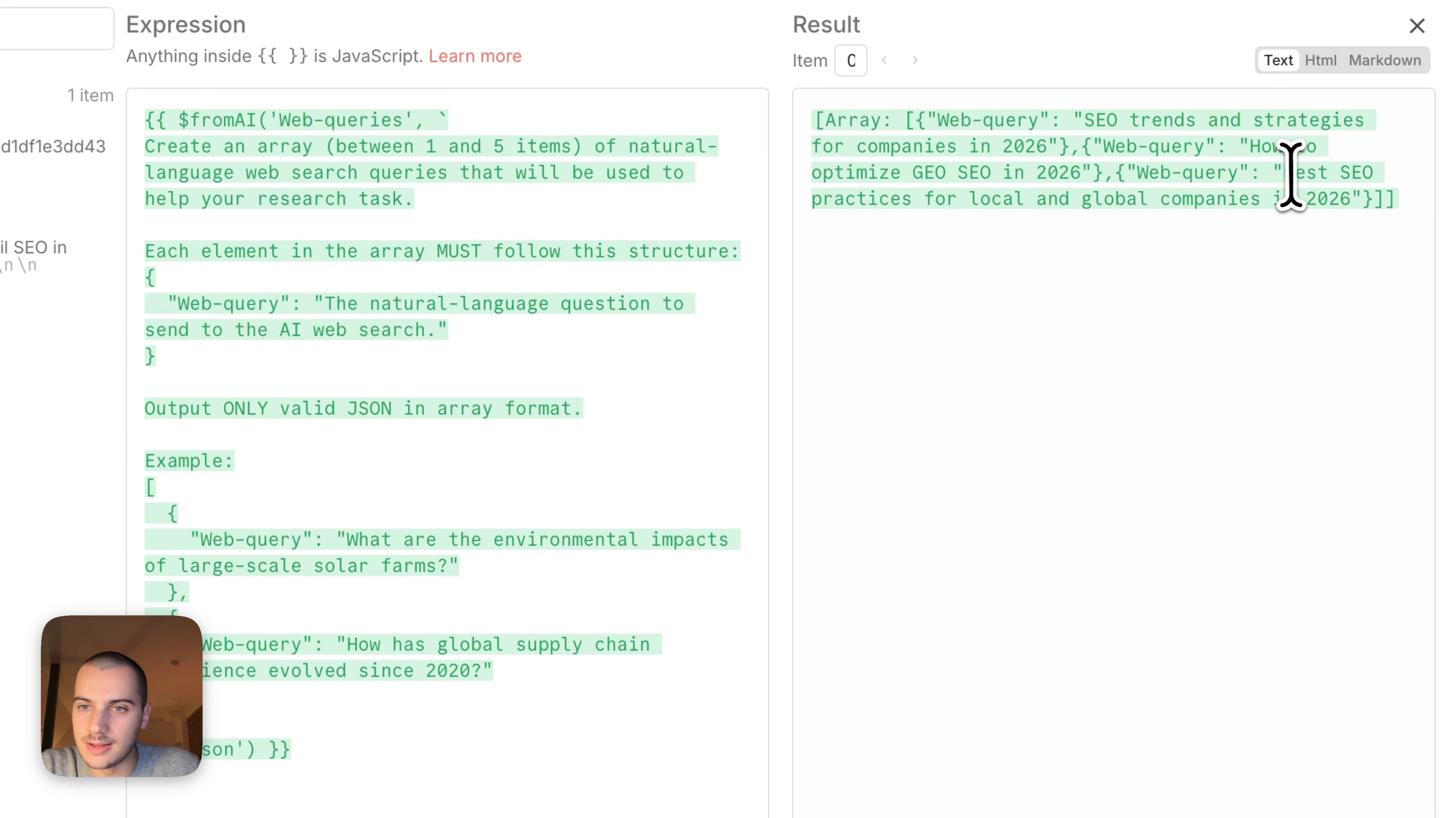
left_click_drag(1283, 176, 1326, 208)
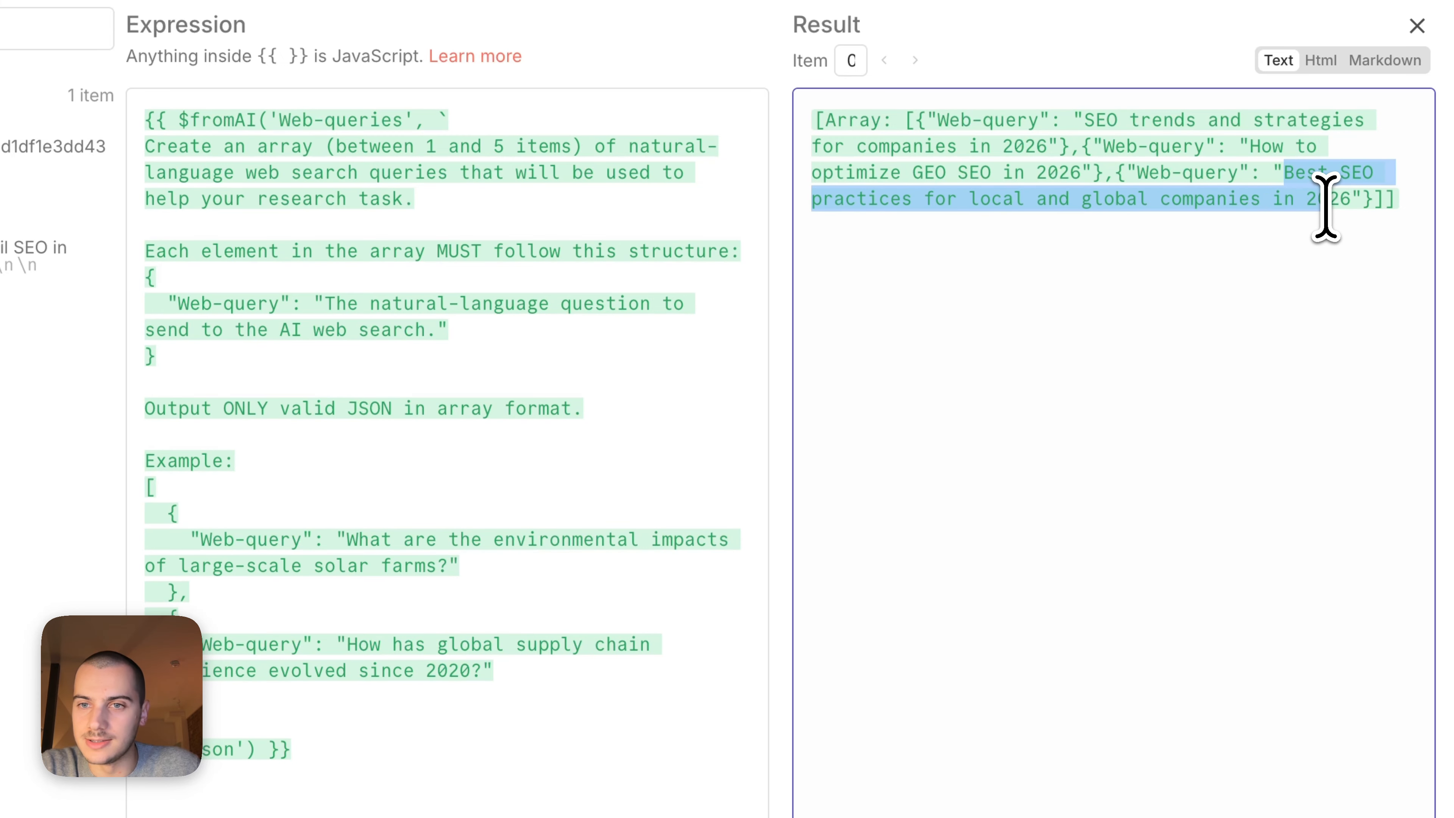
left_click(1224, 206)
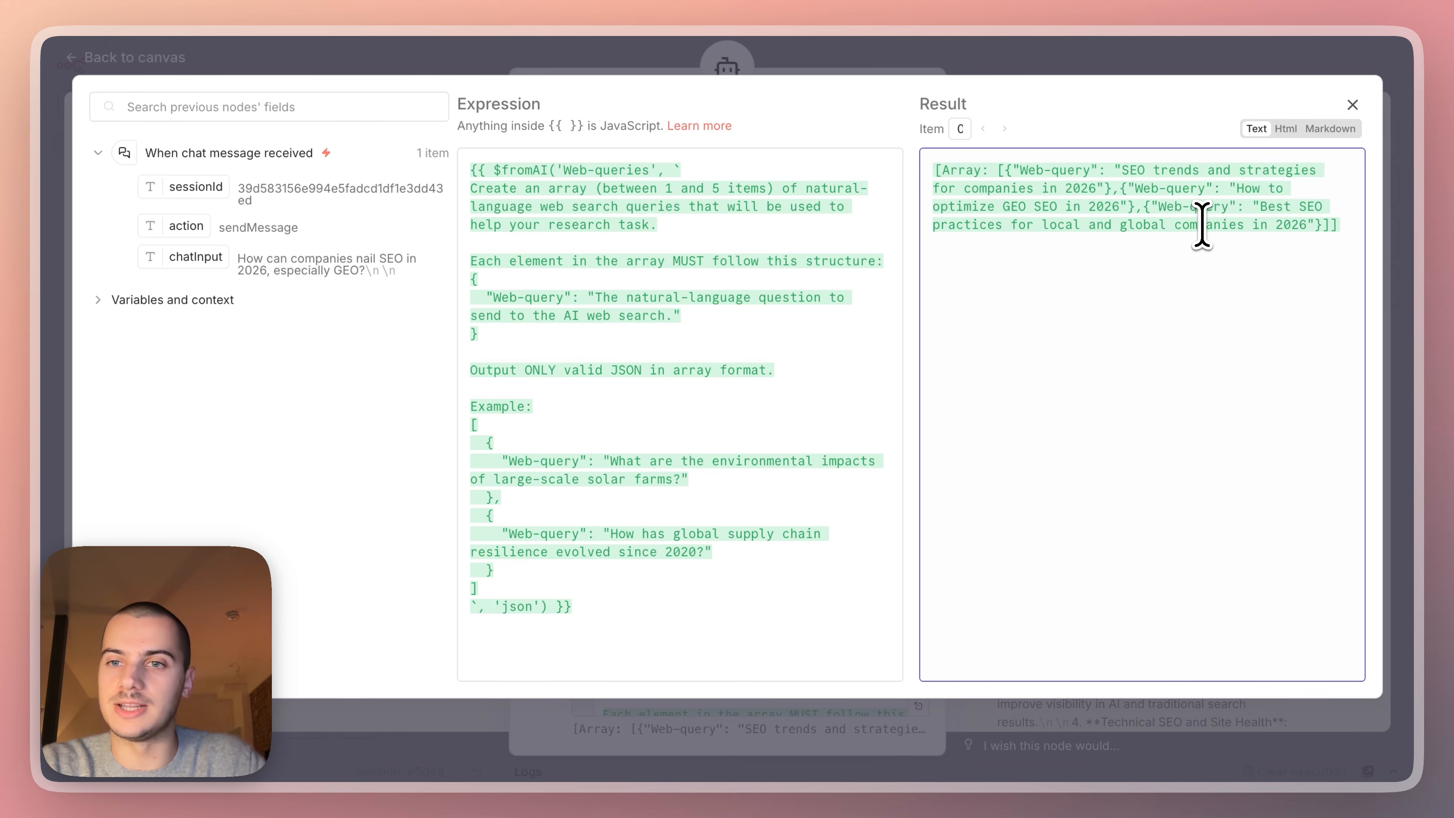
Examine the $fromAI function in the Web-queries expression, including its key, description and 'json' type arguments.
left_click(630, 607)
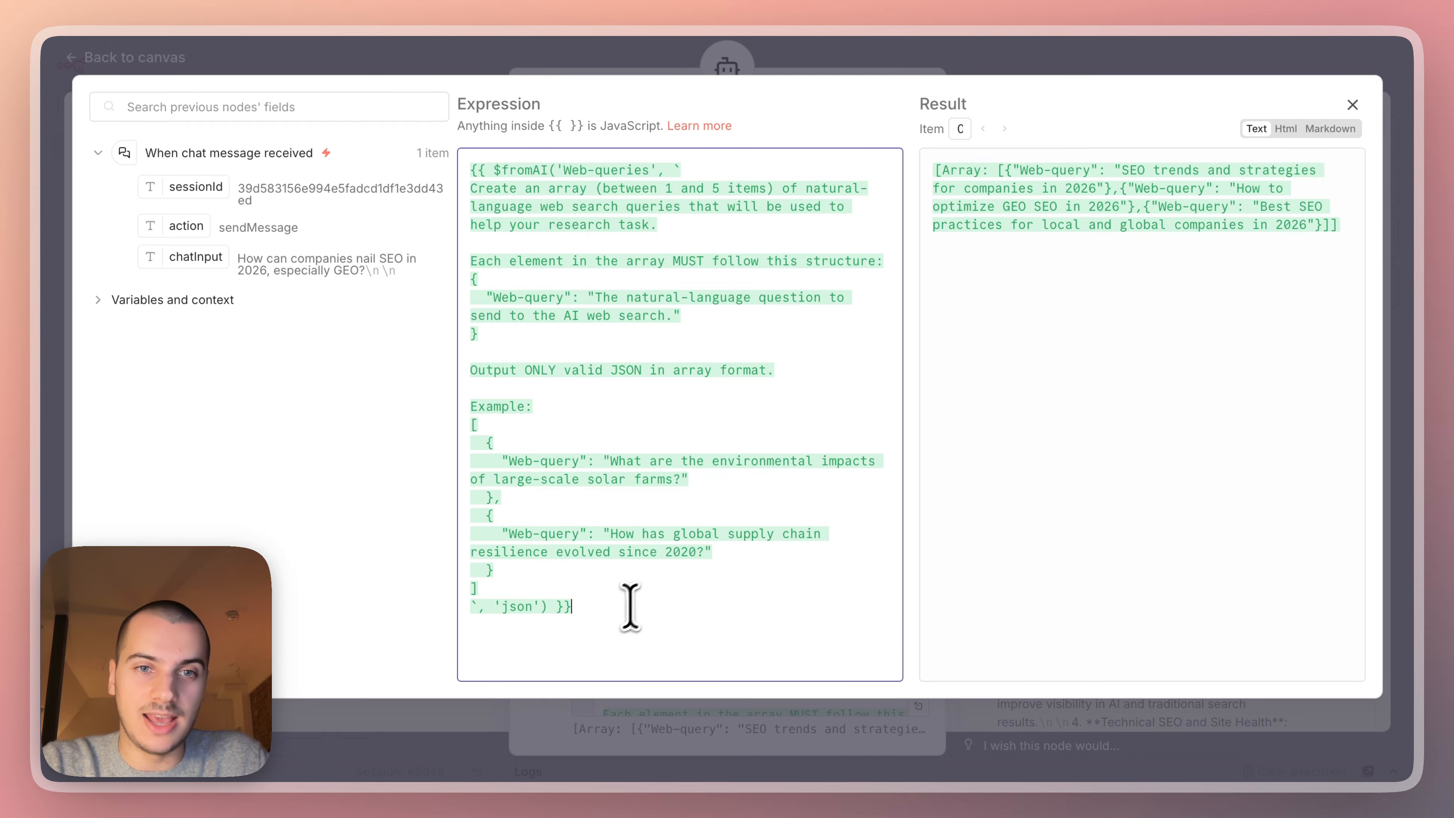
left_click_drag(598, 593, 576, 570)
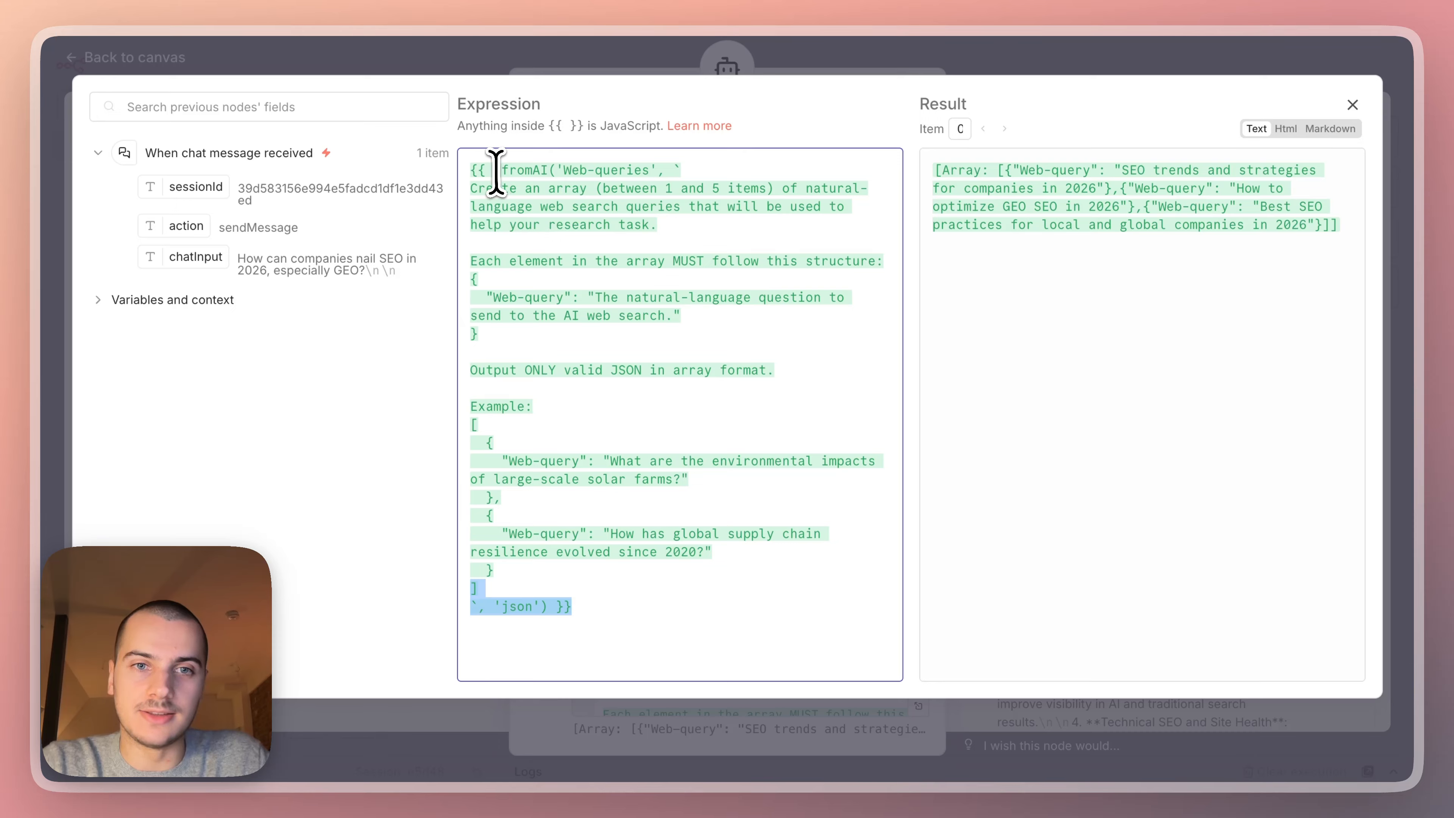
left_click_drag(495, 170, 531, 171)
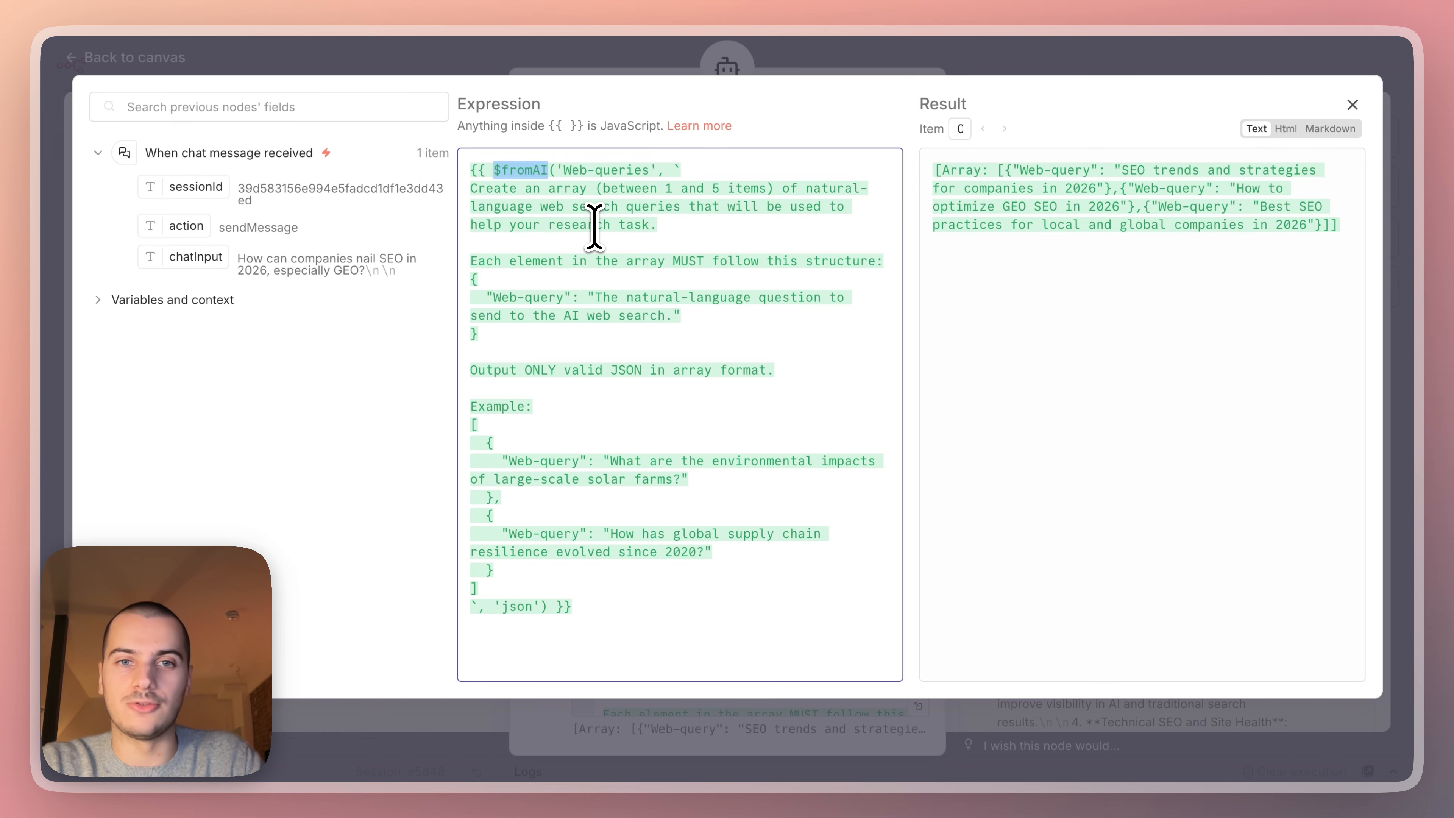
double_click(584, 170)
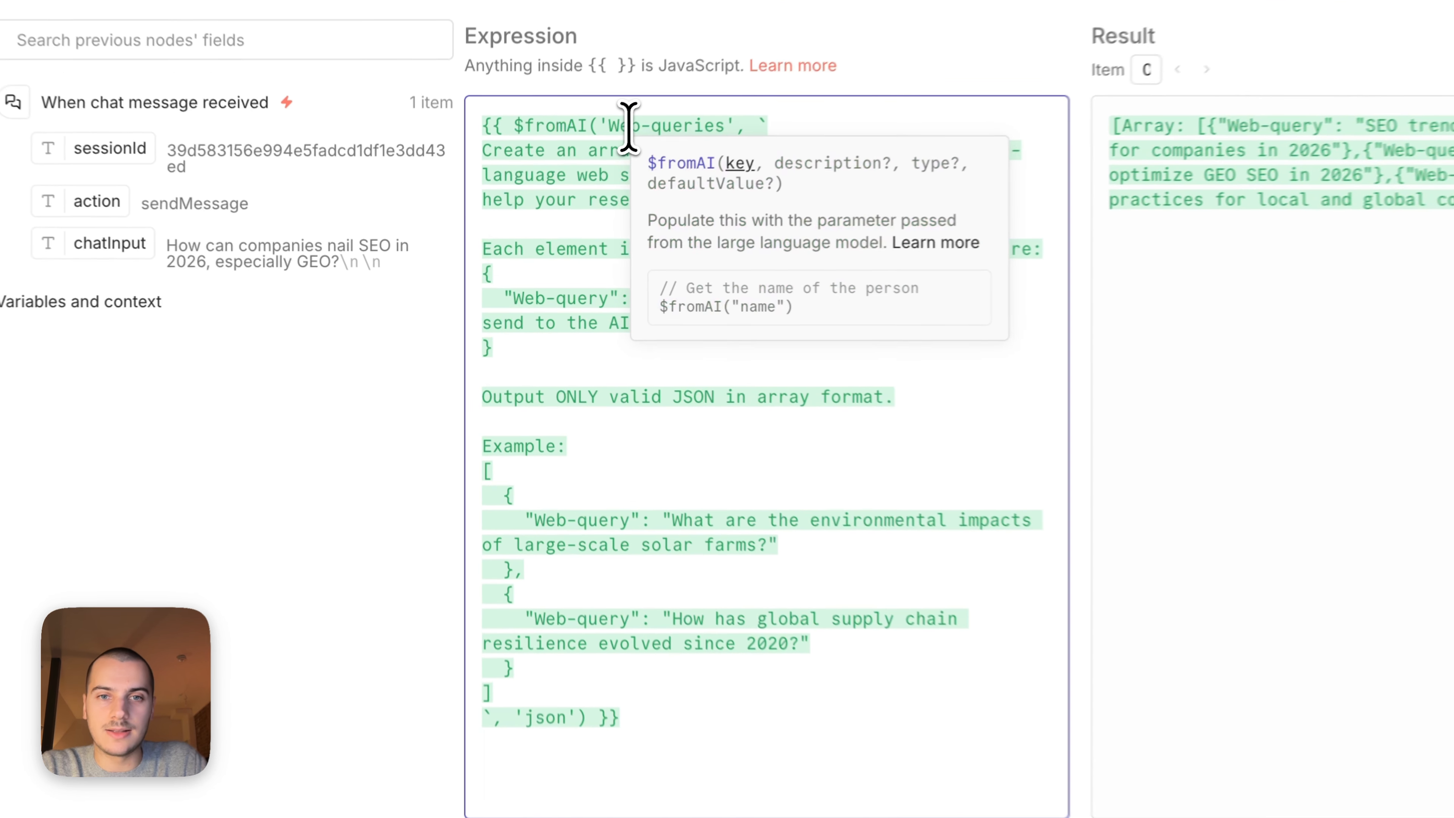
left_click(658, 104)
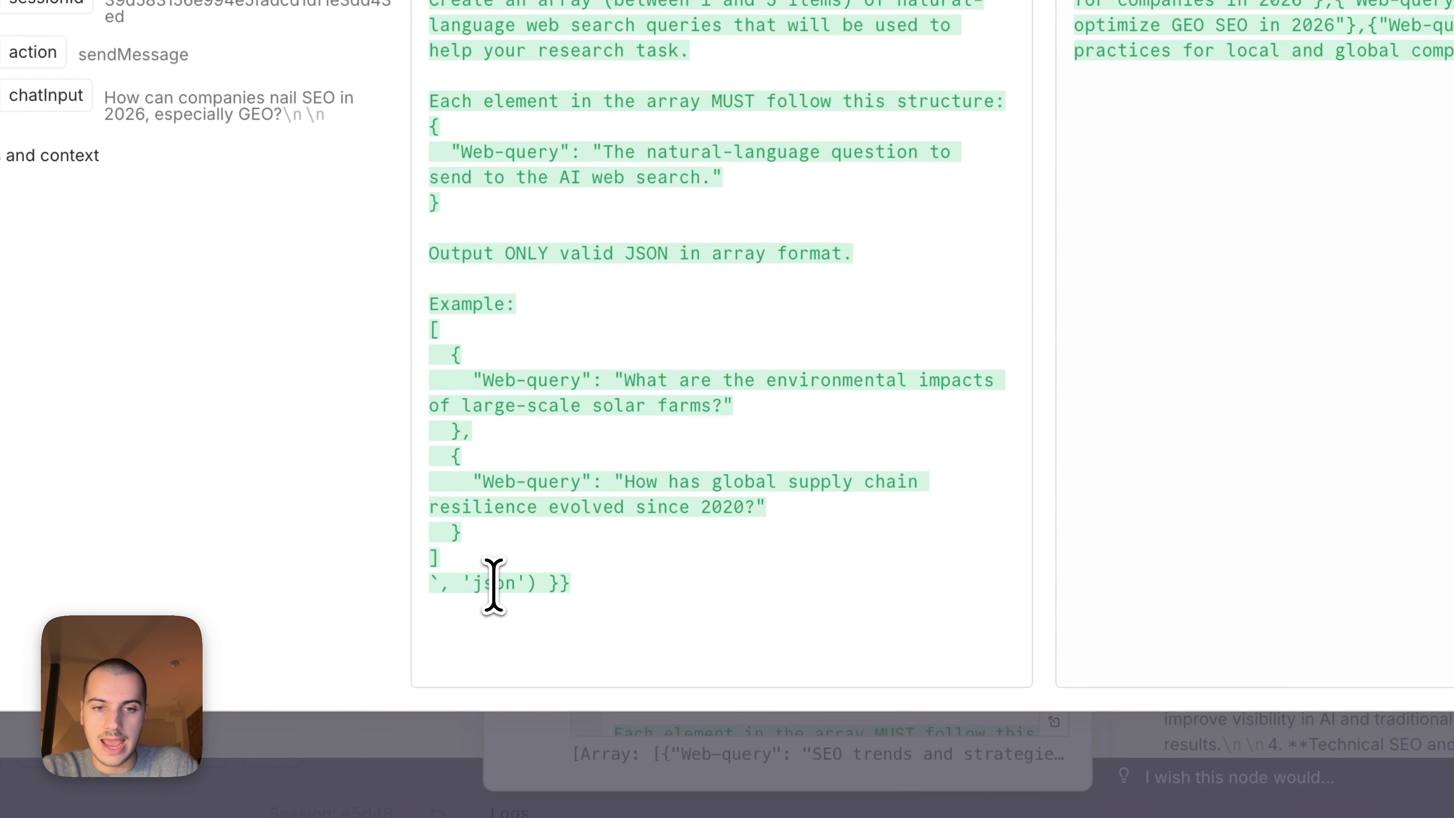
double_click(493, 583)
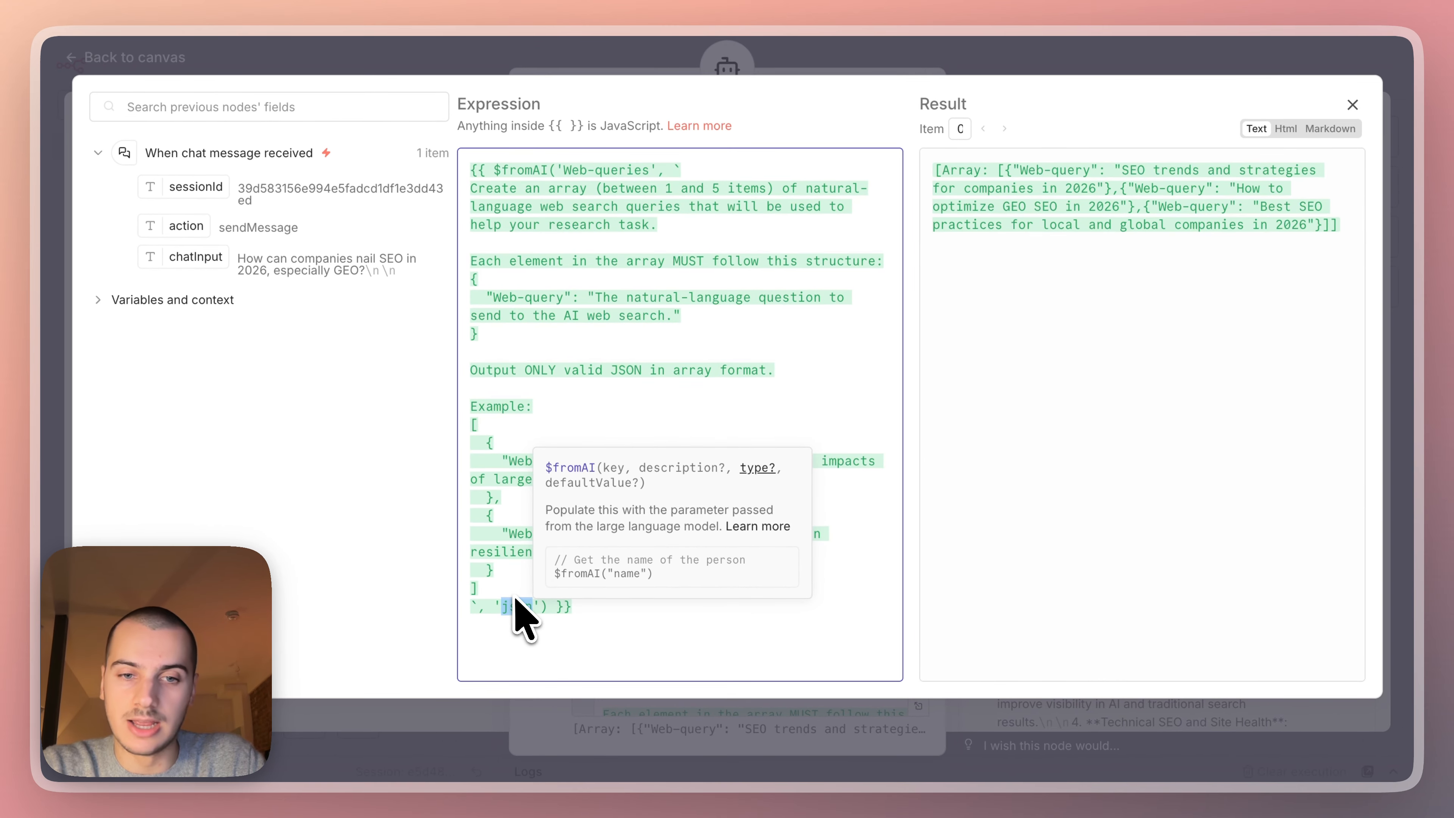
Close the expression editor, switch the Web-queries input to automatic definition by the model, and examine its description.
left_click(1047, 60)
left_click(912, 526)
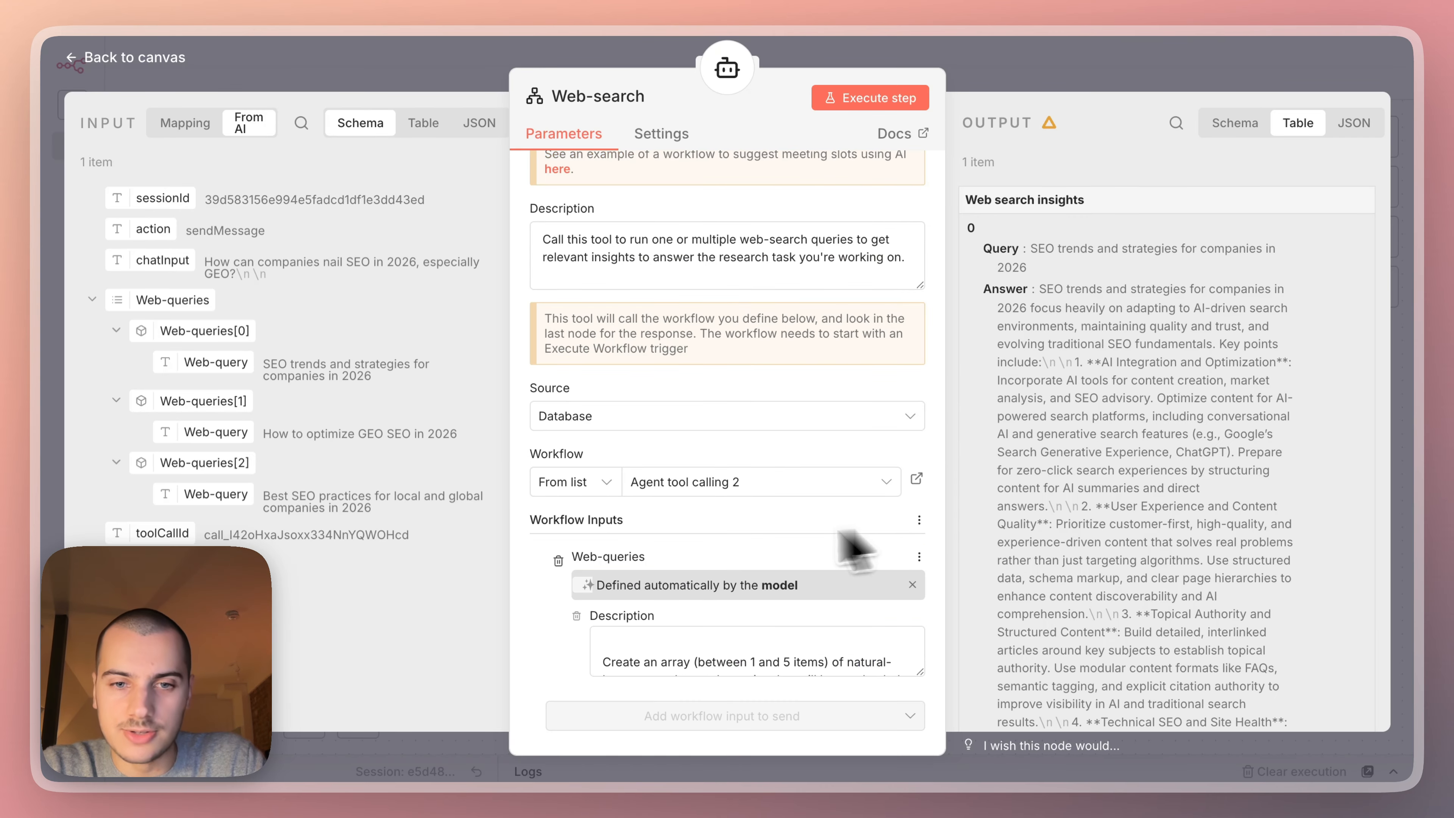
left_click(697, 653)
scroll(696, 653, "down", 5)
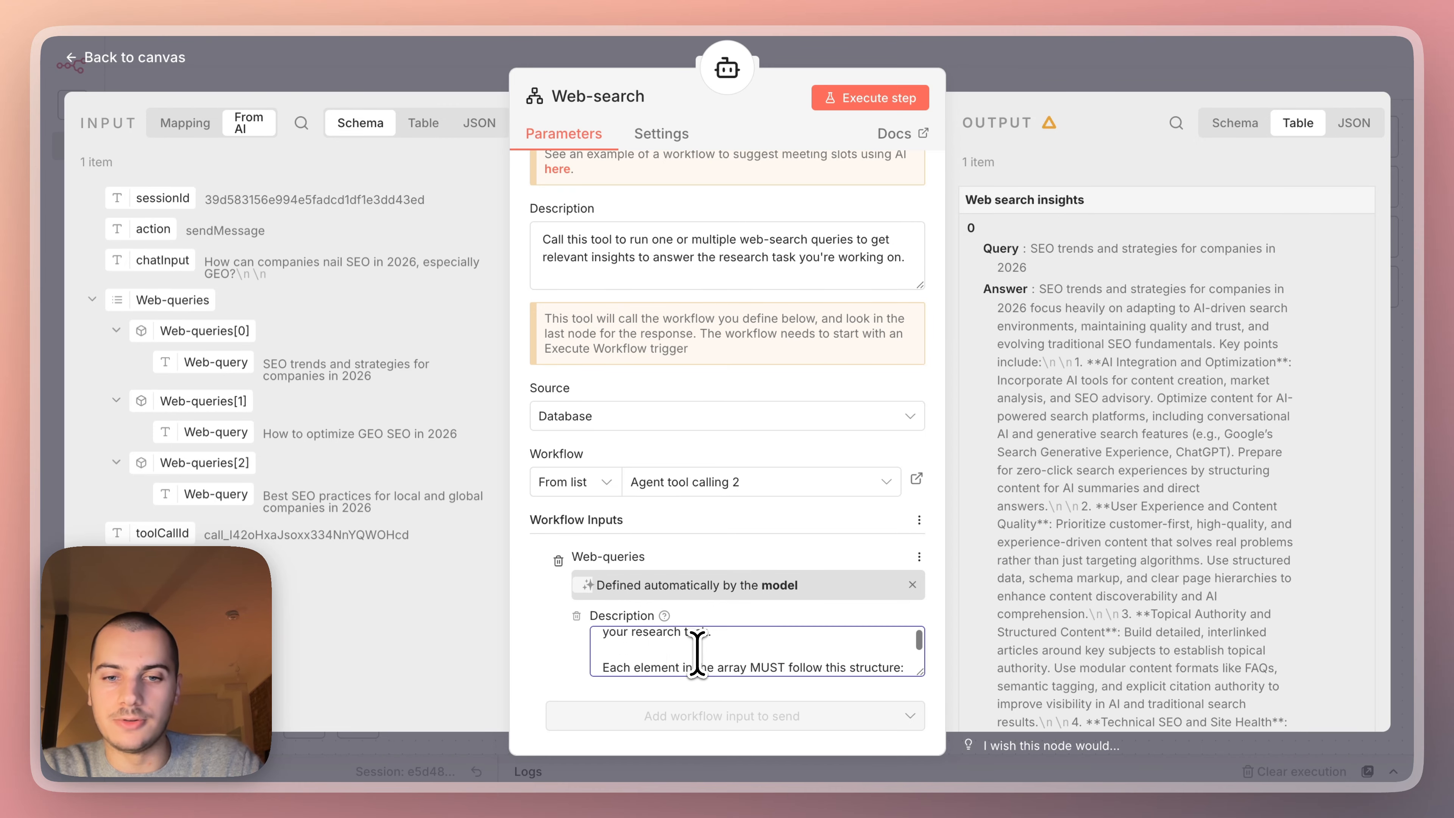
scroll(697, 653, "up", 5)
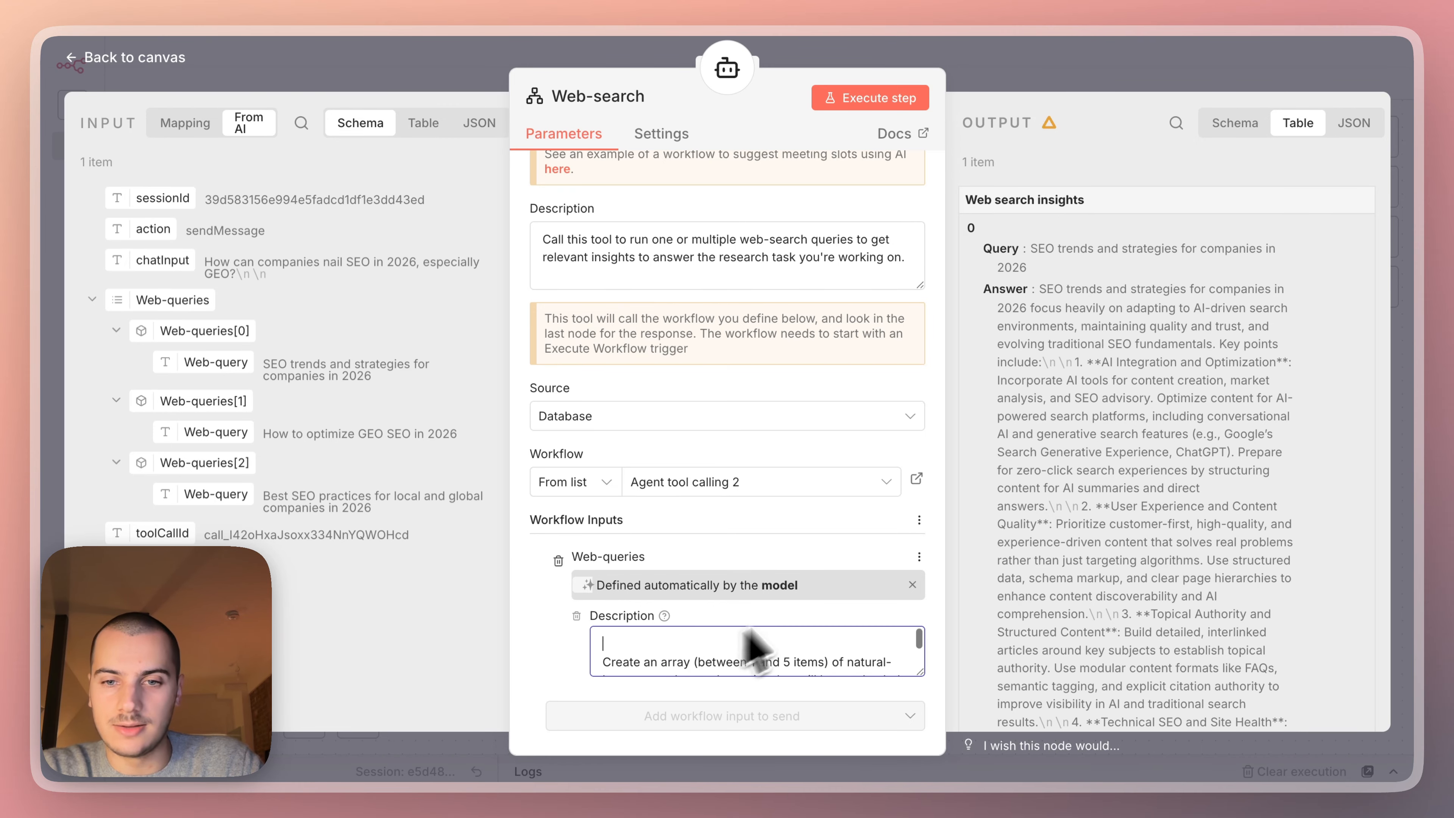
Return the Web-queries input to its custom expression, check the 'json' type argument, and close the Web-search tool.
left_click(911, 583)
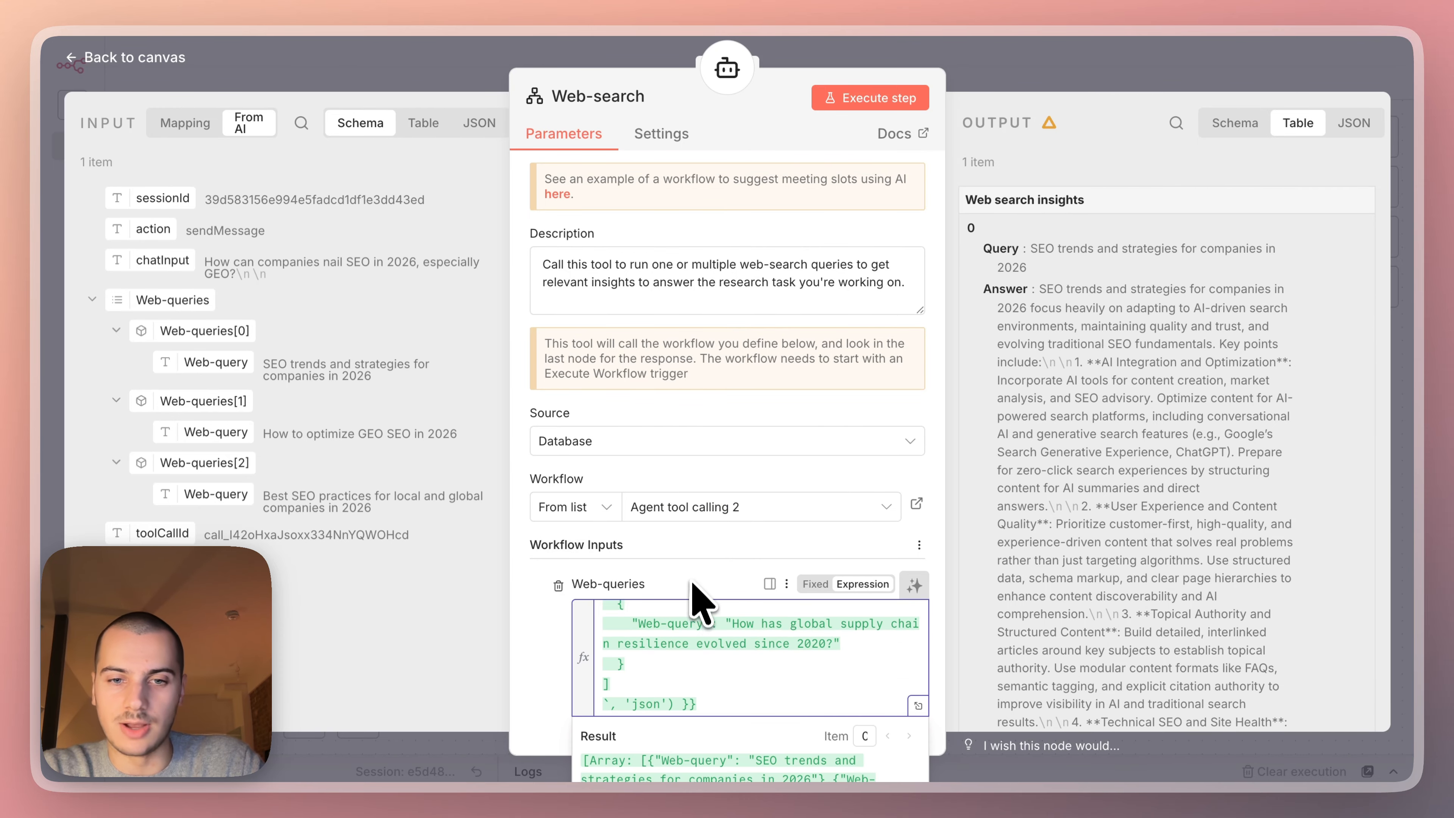
double_click(648, 702)
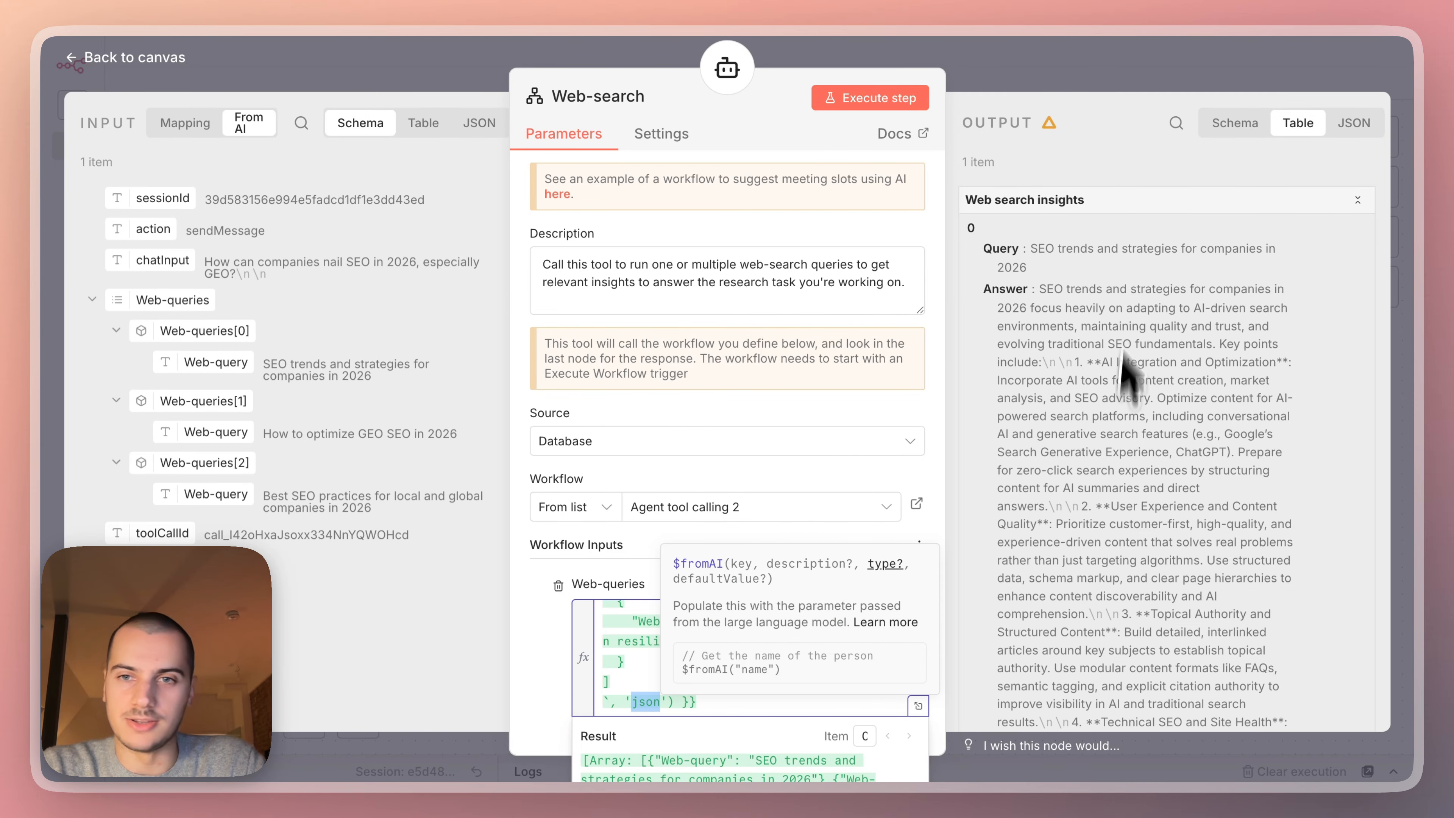
left_click(1122, 75)
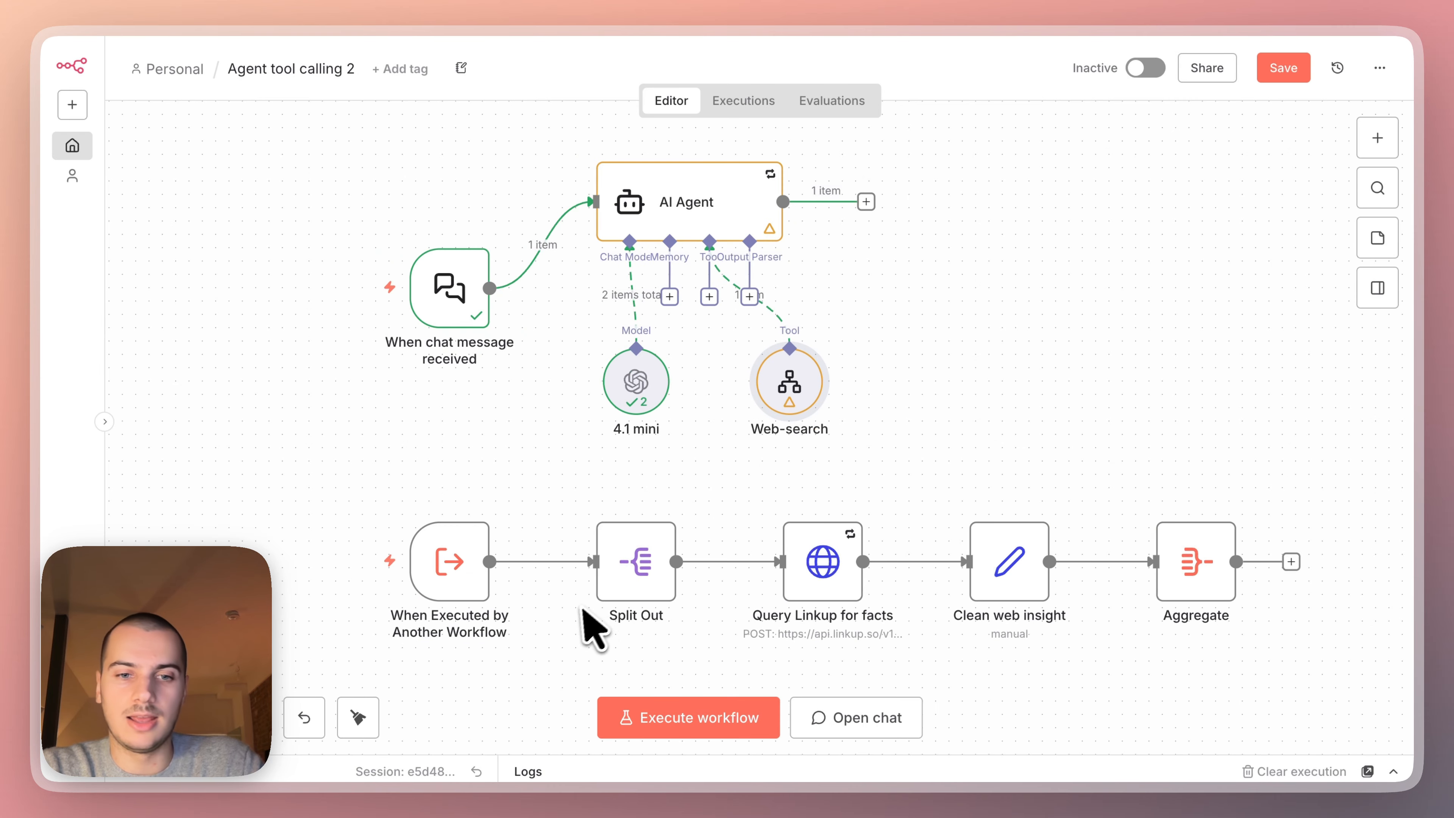
Load the succeeded execution of Nov 26, 00:49:24 into the workflow editor.
left_click(743, 105)
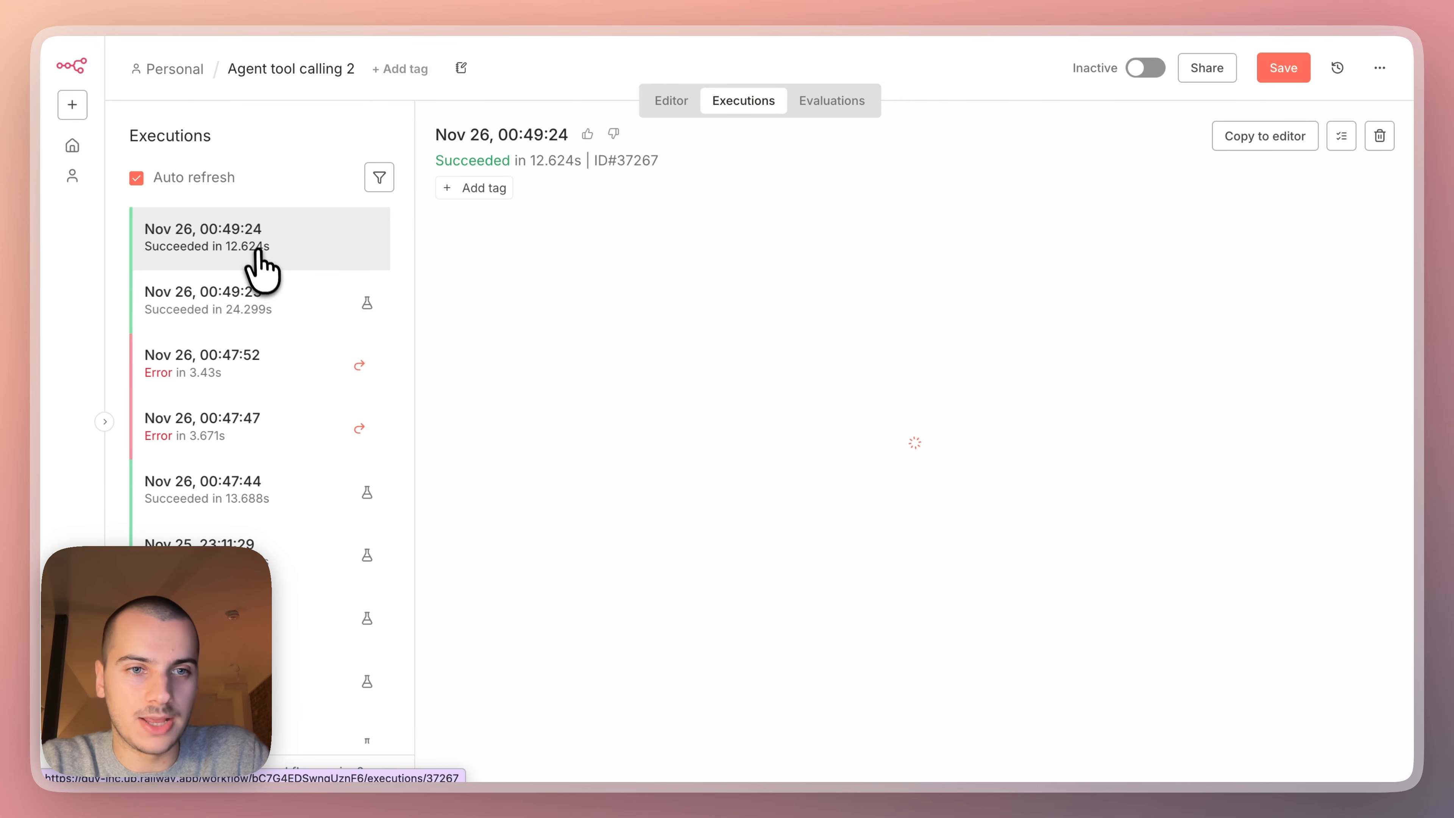
left_click(1262, 141)
Examine the Web-queries array received by "When Executed by Another Workflow" and how Split Out separates it into items.
double_click(448, 555)
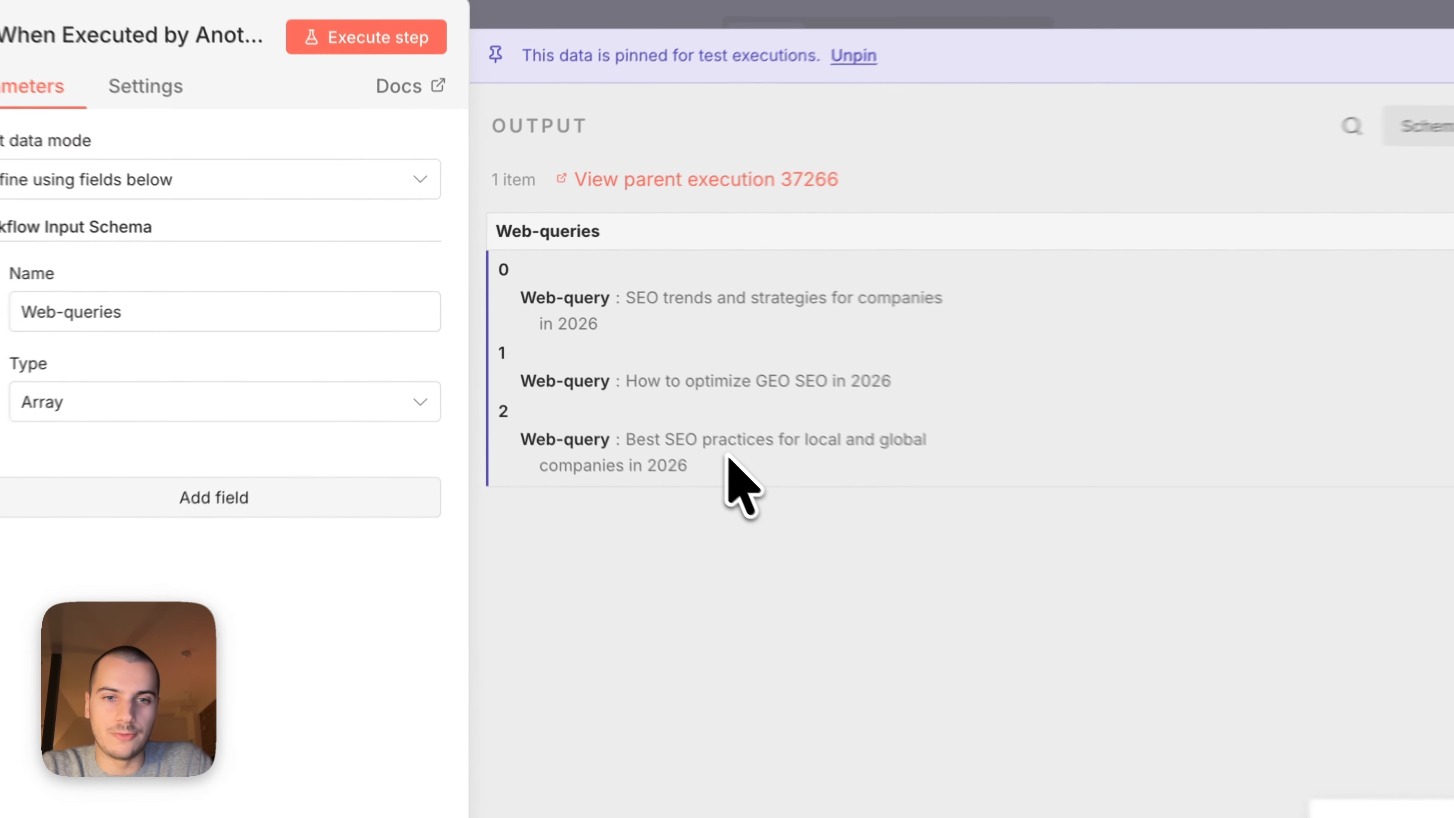
left_click_drag(637, 403, 491, 270)
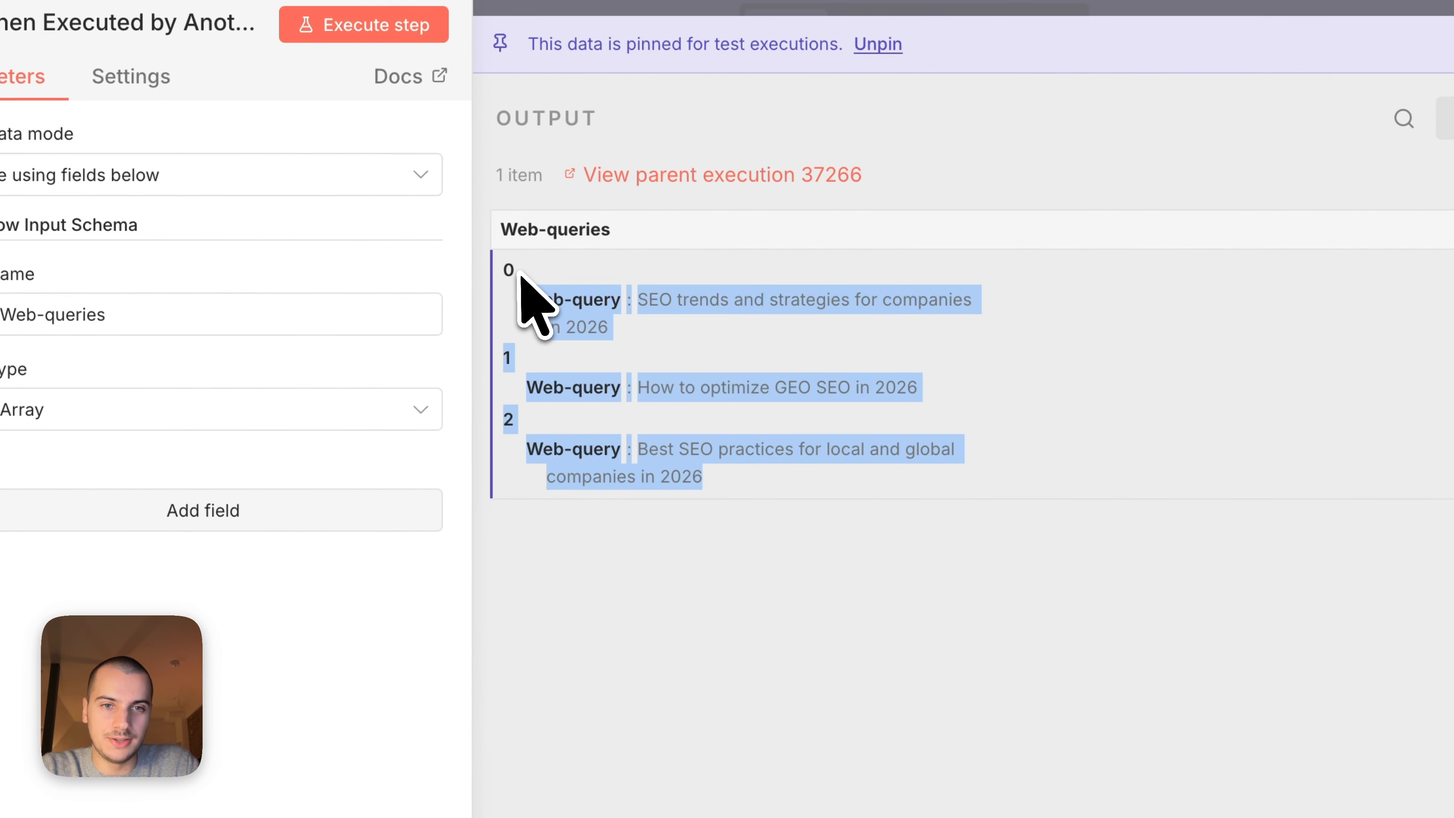
left_click(909, 69)
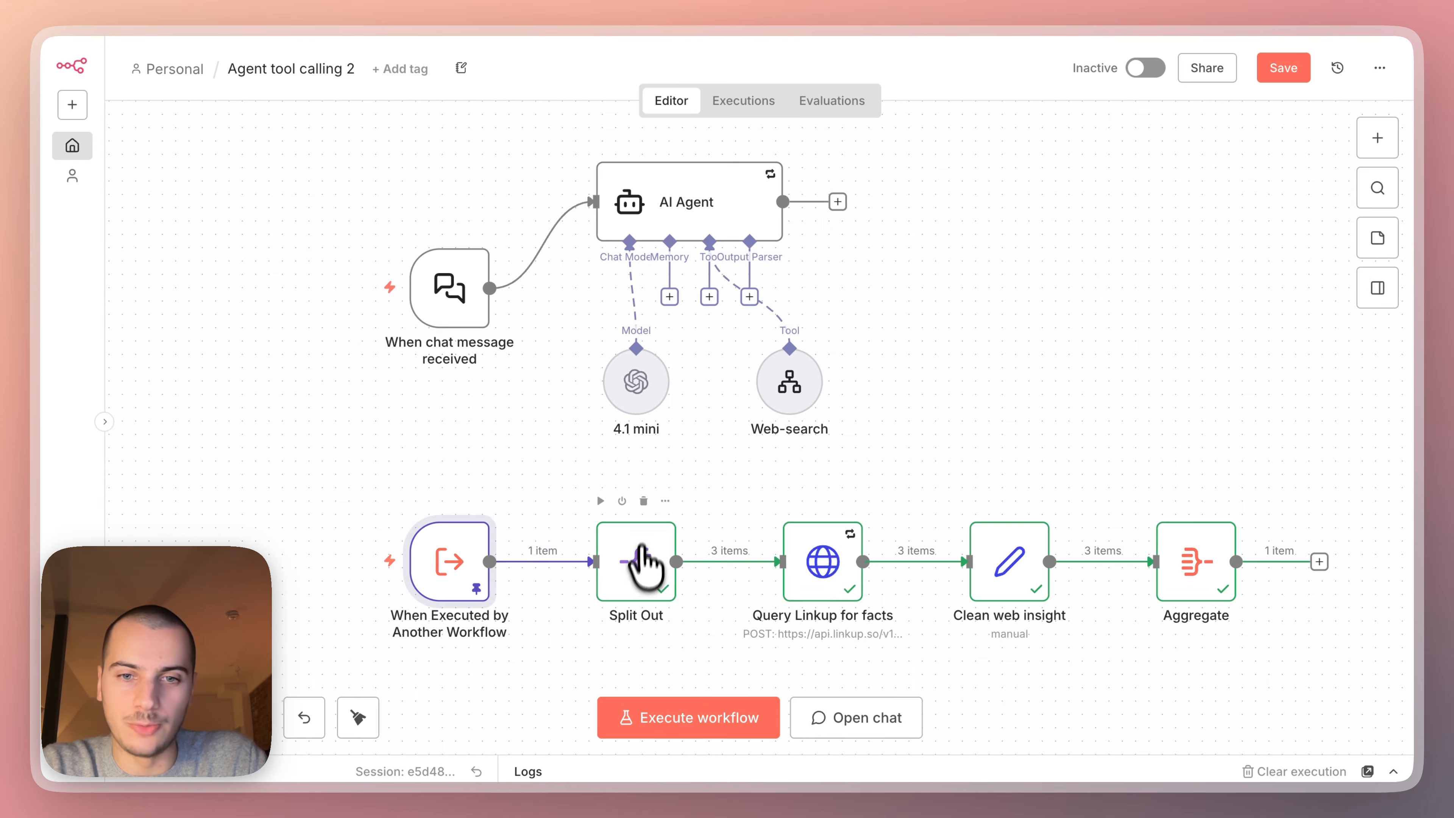
double_click(641, 572)
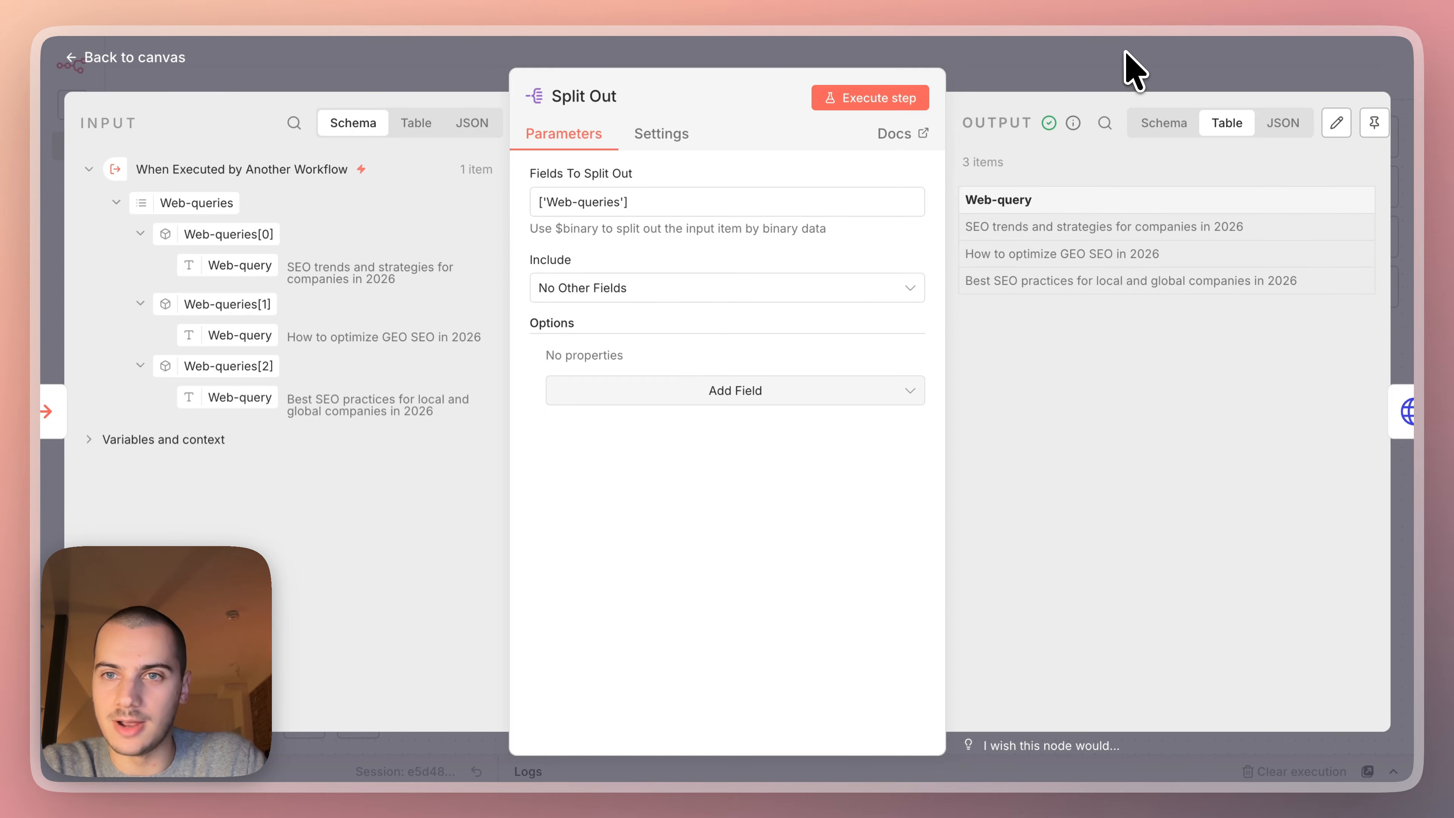
left_click(1130, 69)
Examine the answer and sources returned by the "Query Linkup for facts" node.
scroll(961, 401, "down", 2)
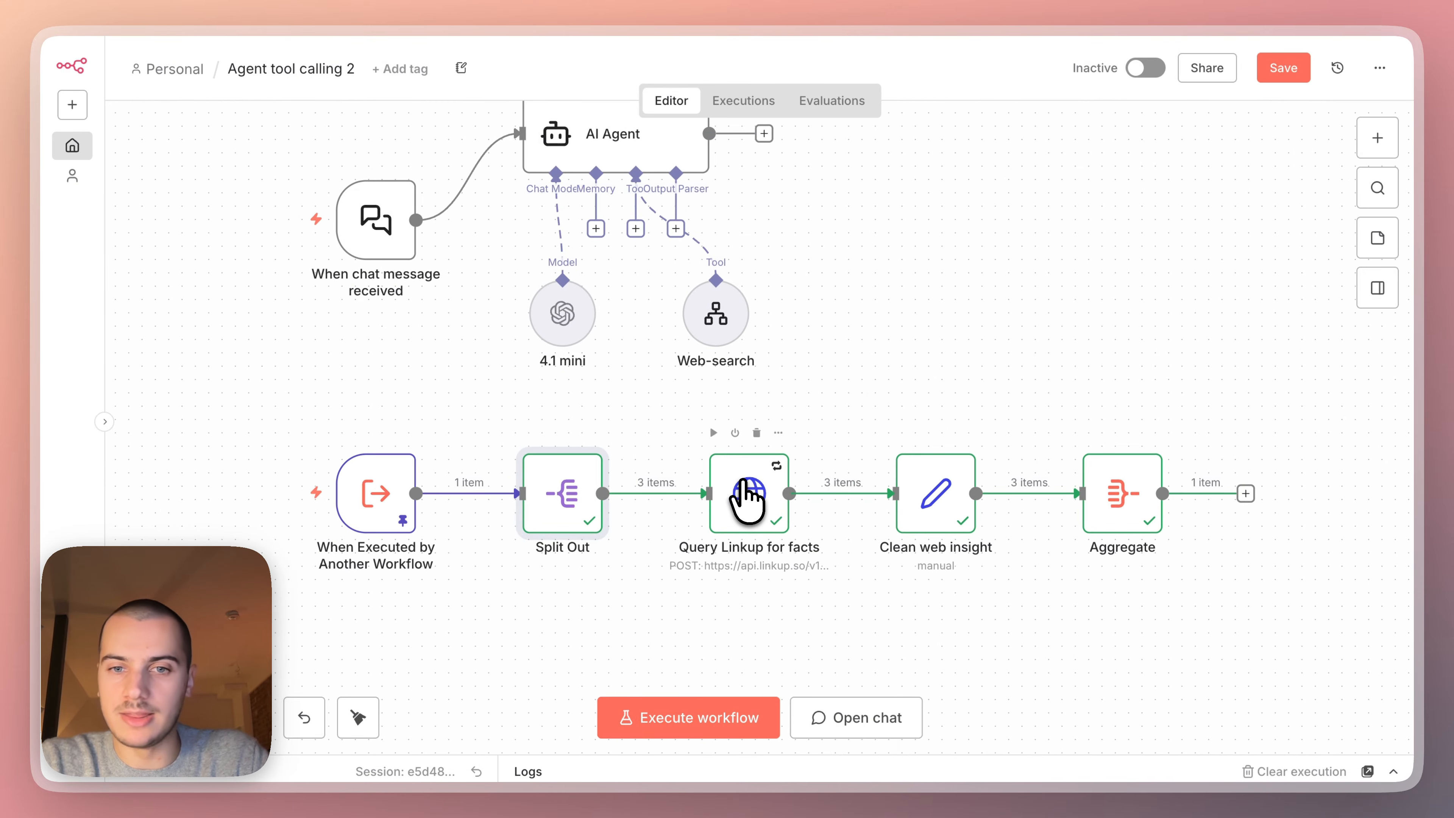
double_click(746, 496)
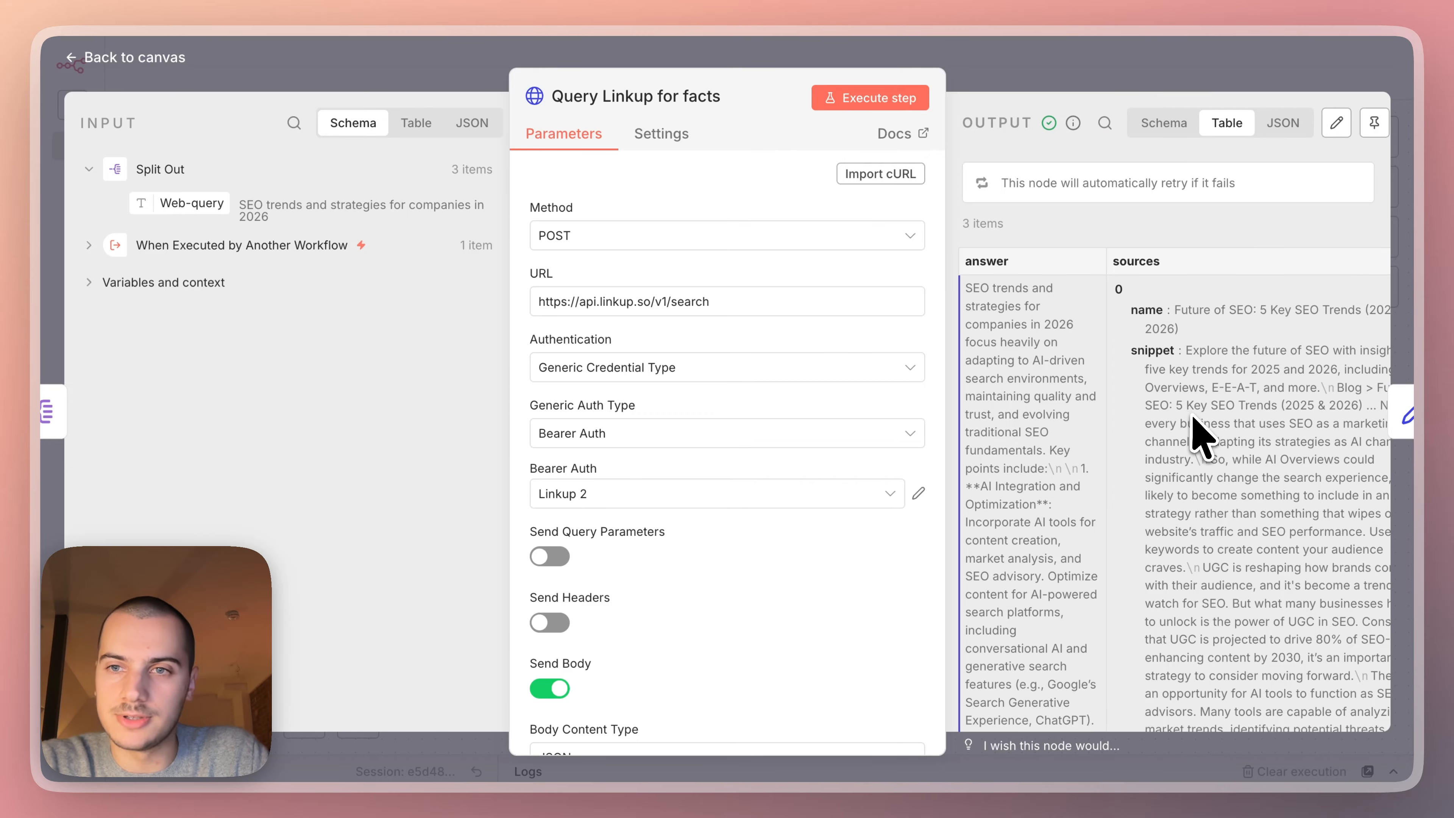
triple_click(984, 312)
scroll(1239, 395, "right", 2)
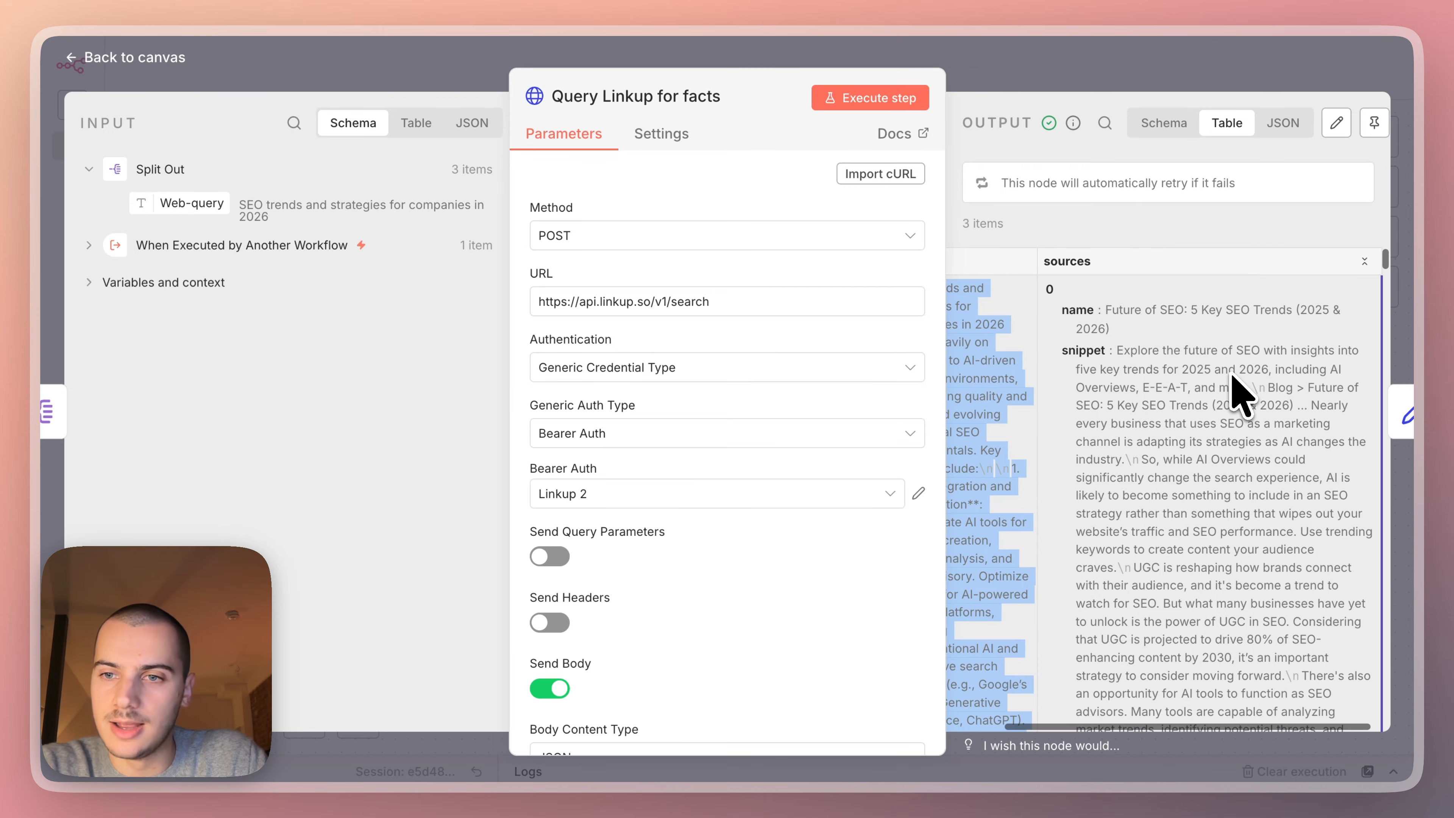
scroll(1239, 395, "down", 15)
scroll(1239, 395, "down", 15)
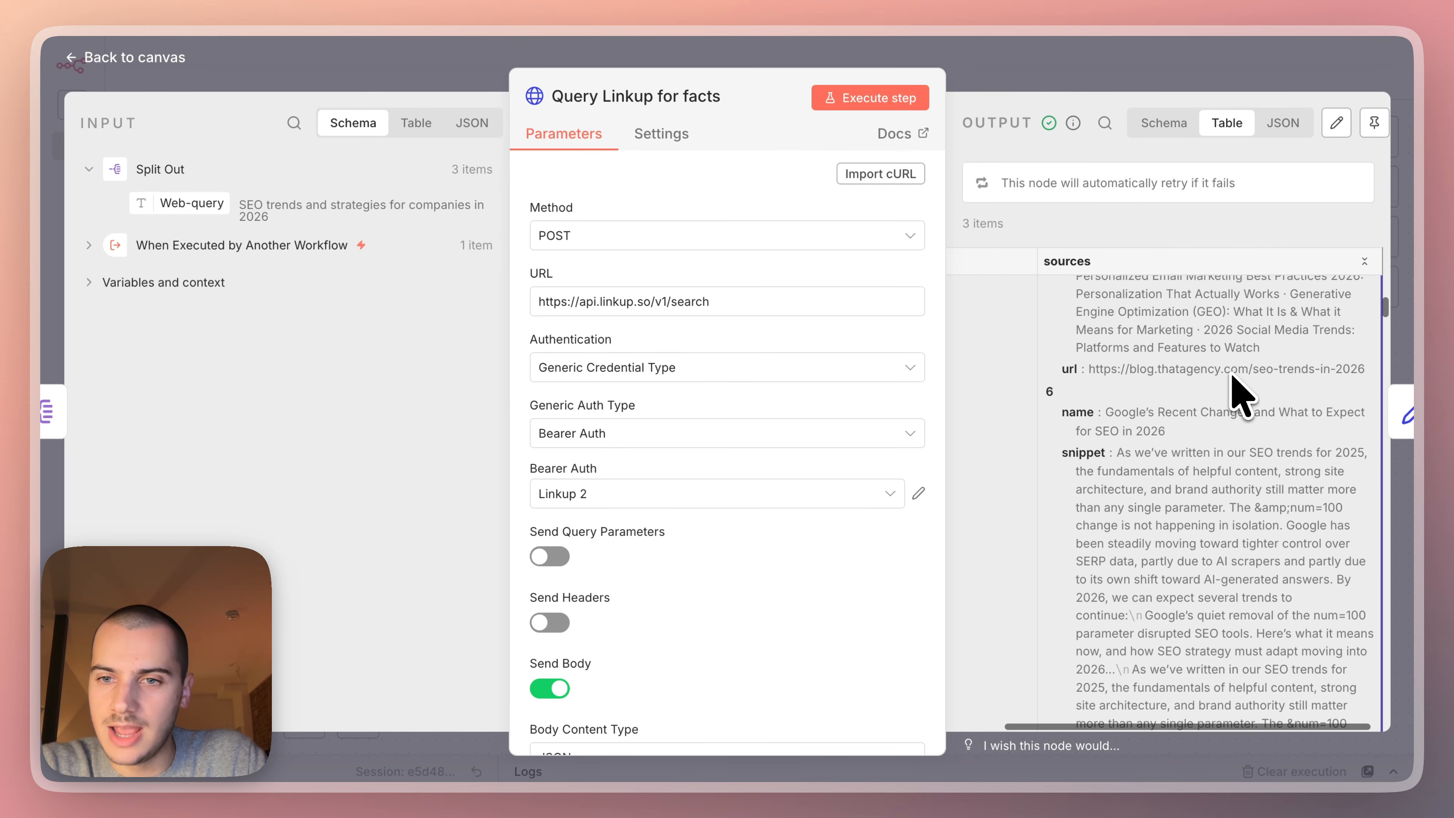
scroll(1238, 395, "down", 15)
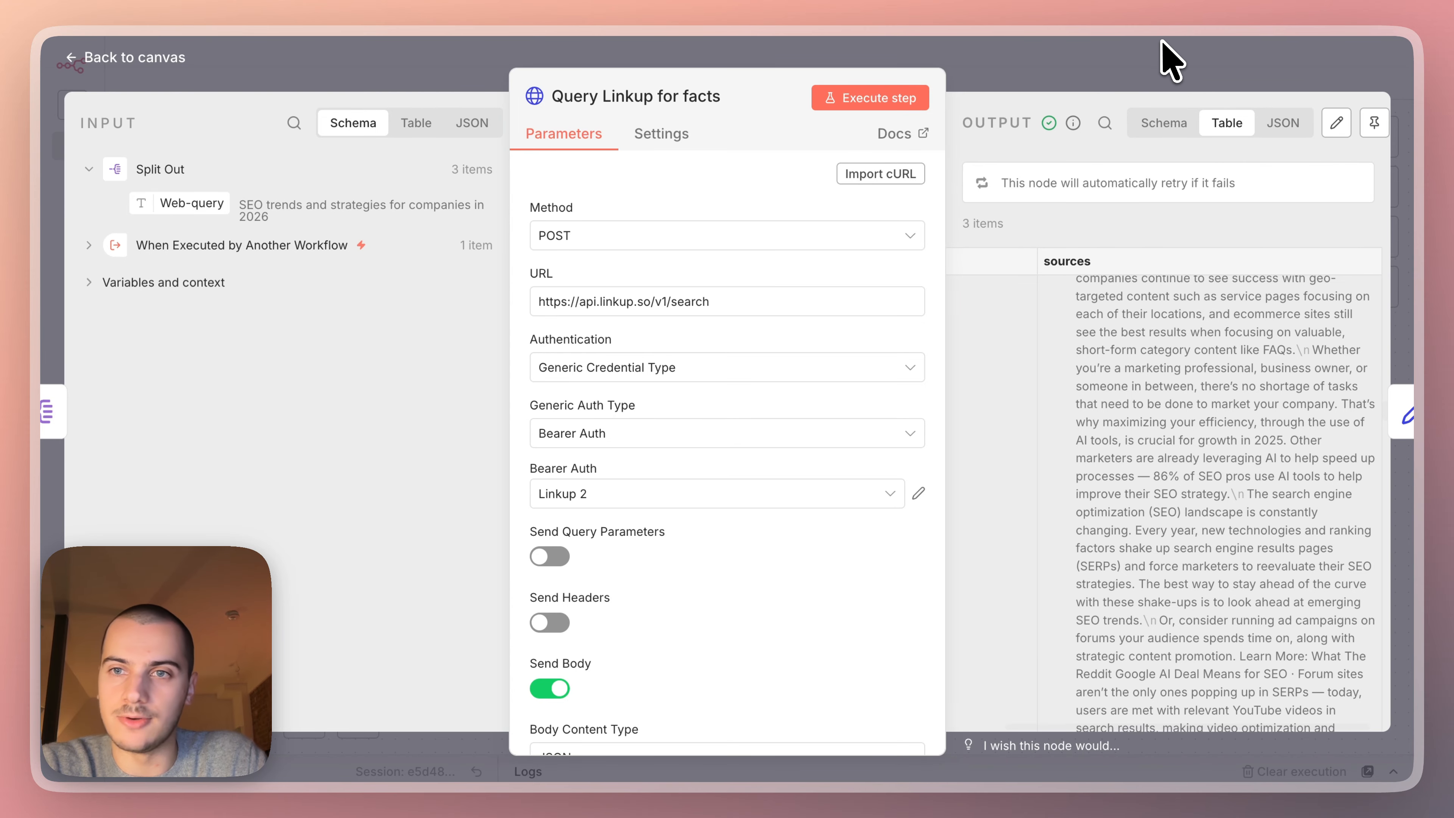
left_click(1161, 52)
Examine the Query and Answer mappings in "Clean web insight" and the Aggregate node's "Web search insights" output.
double_click(928, 507)
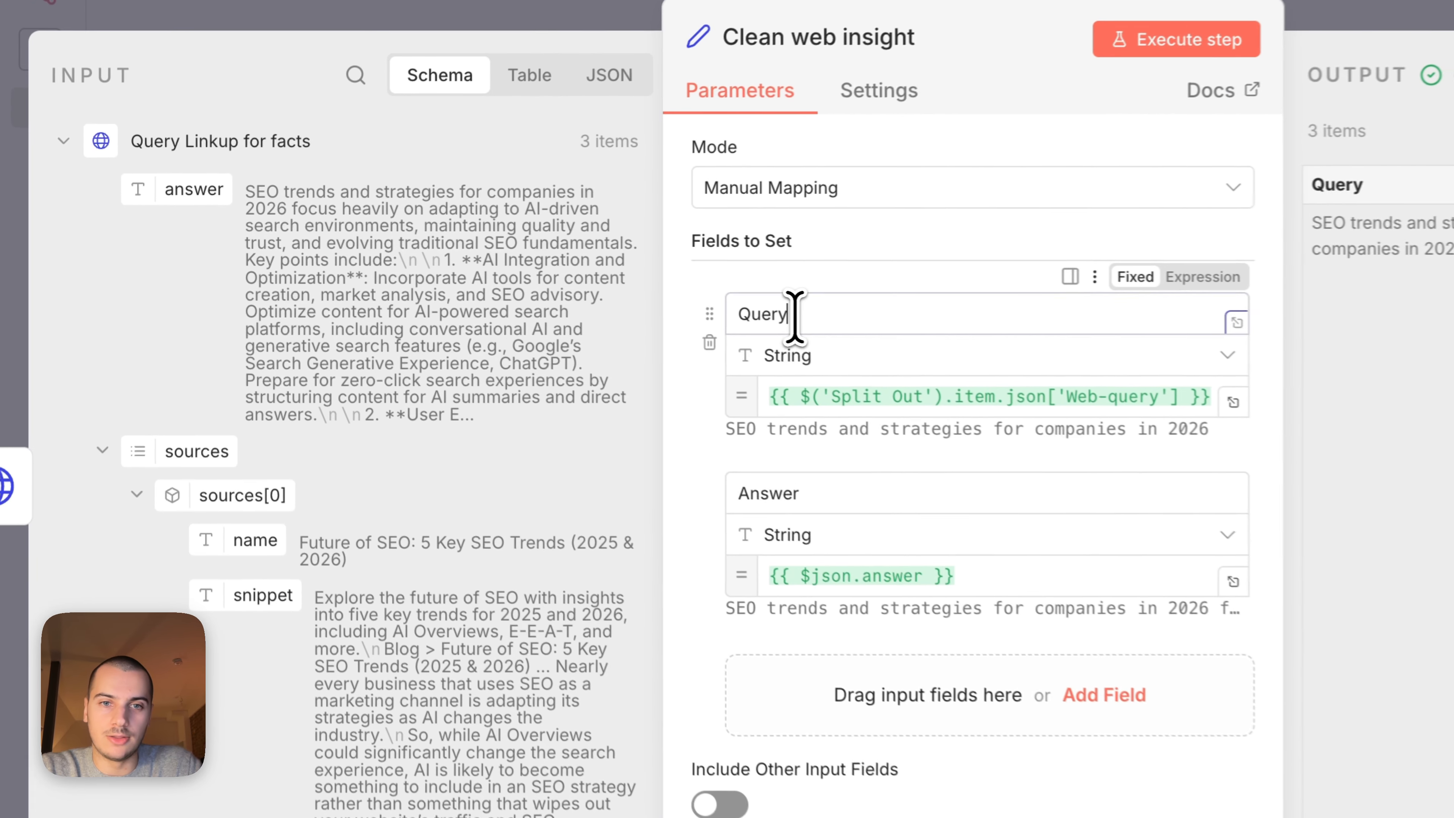
left_click(601, 280)
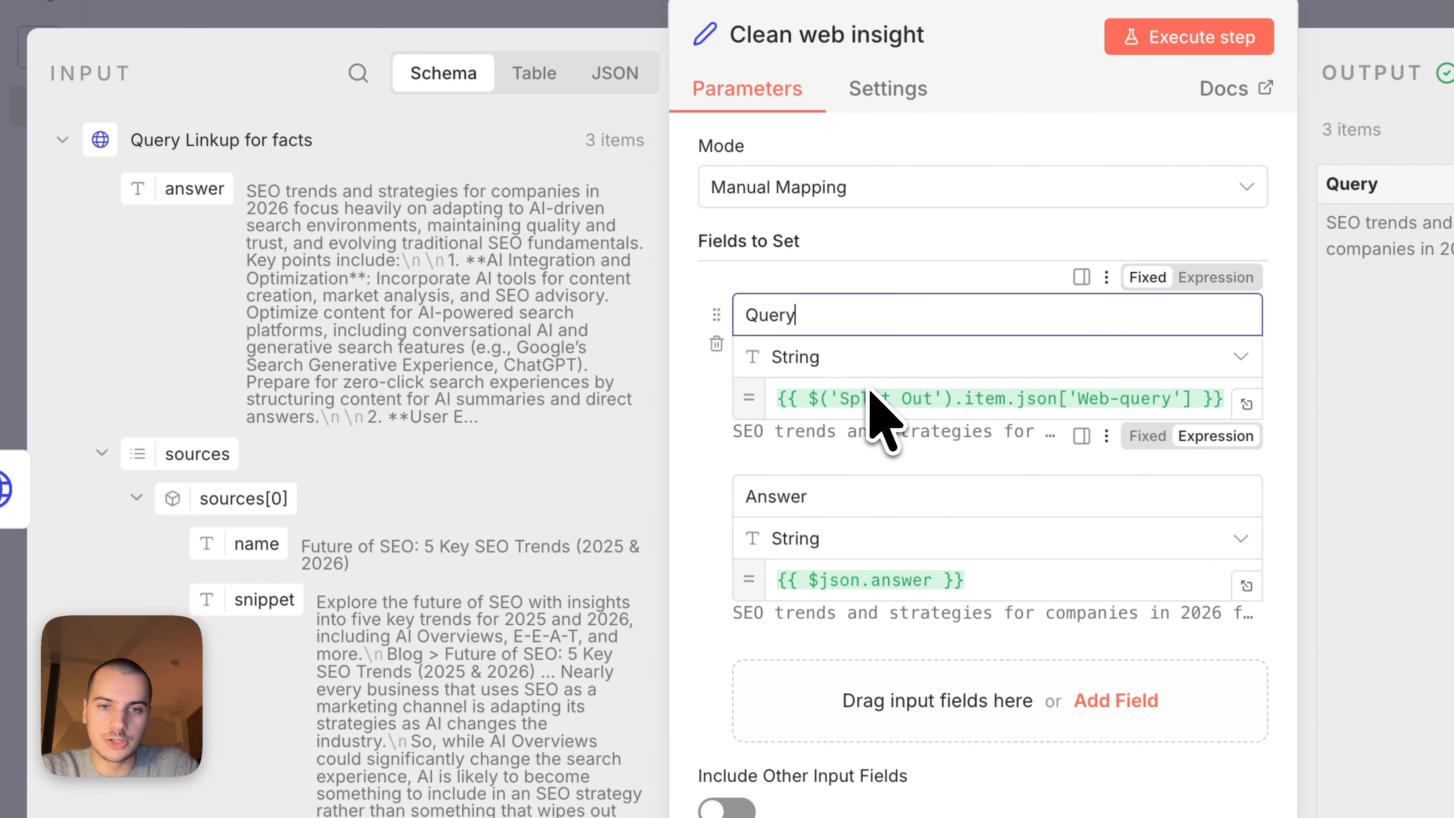
left_click(891, 578)
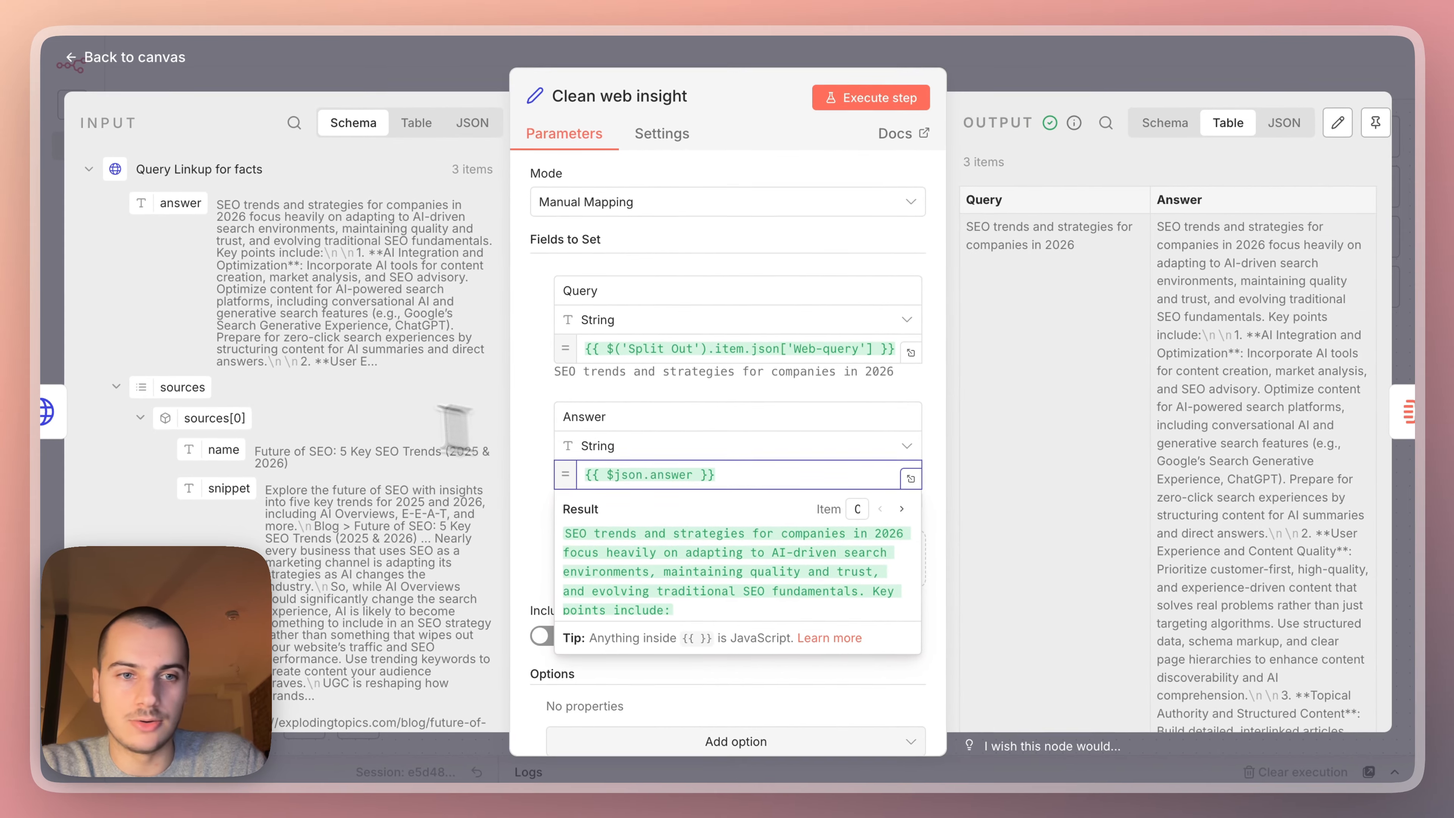
left_click(1113, 57)
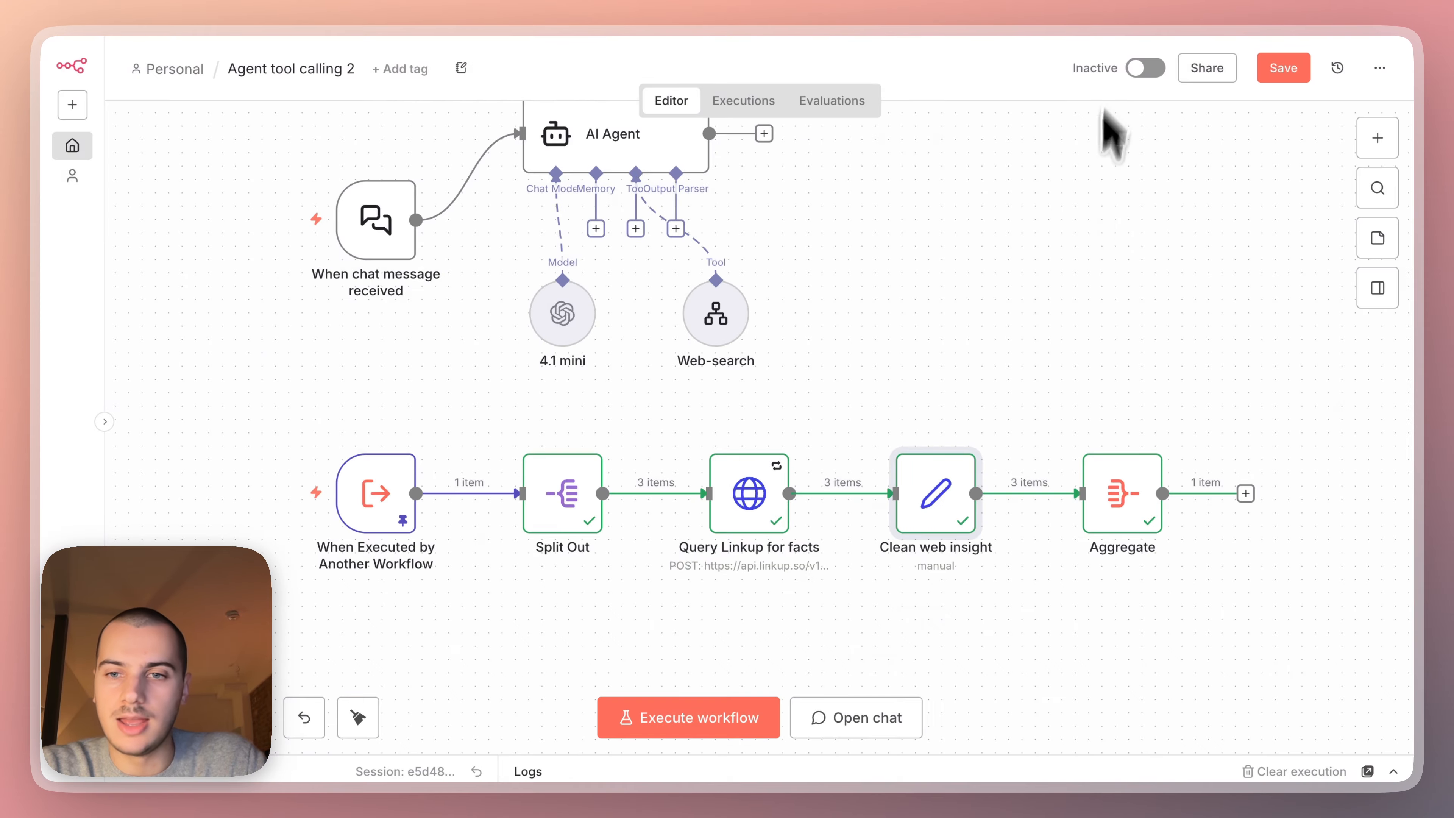
double_click(1116, 504)
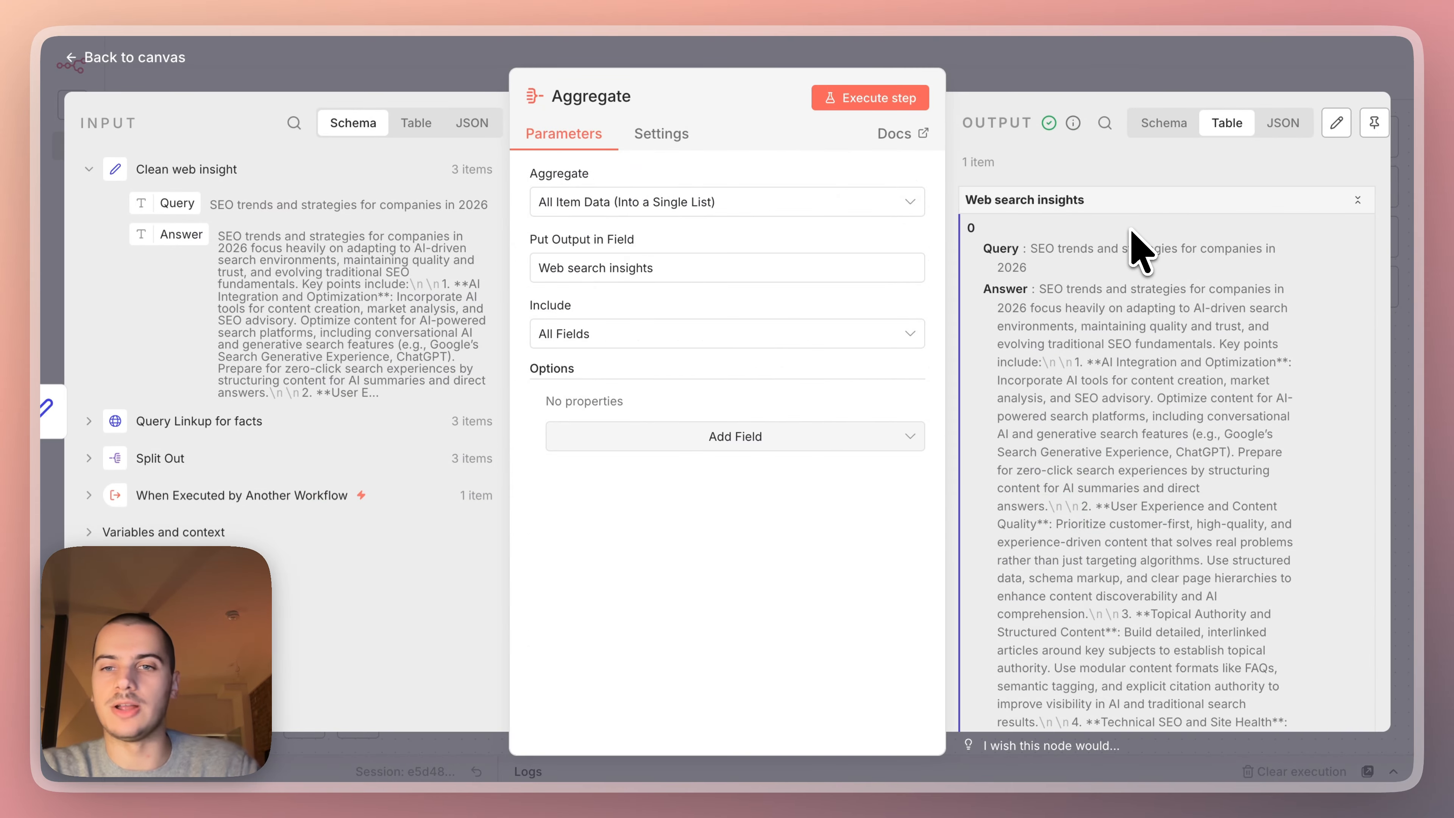
left_click(1185, 86)
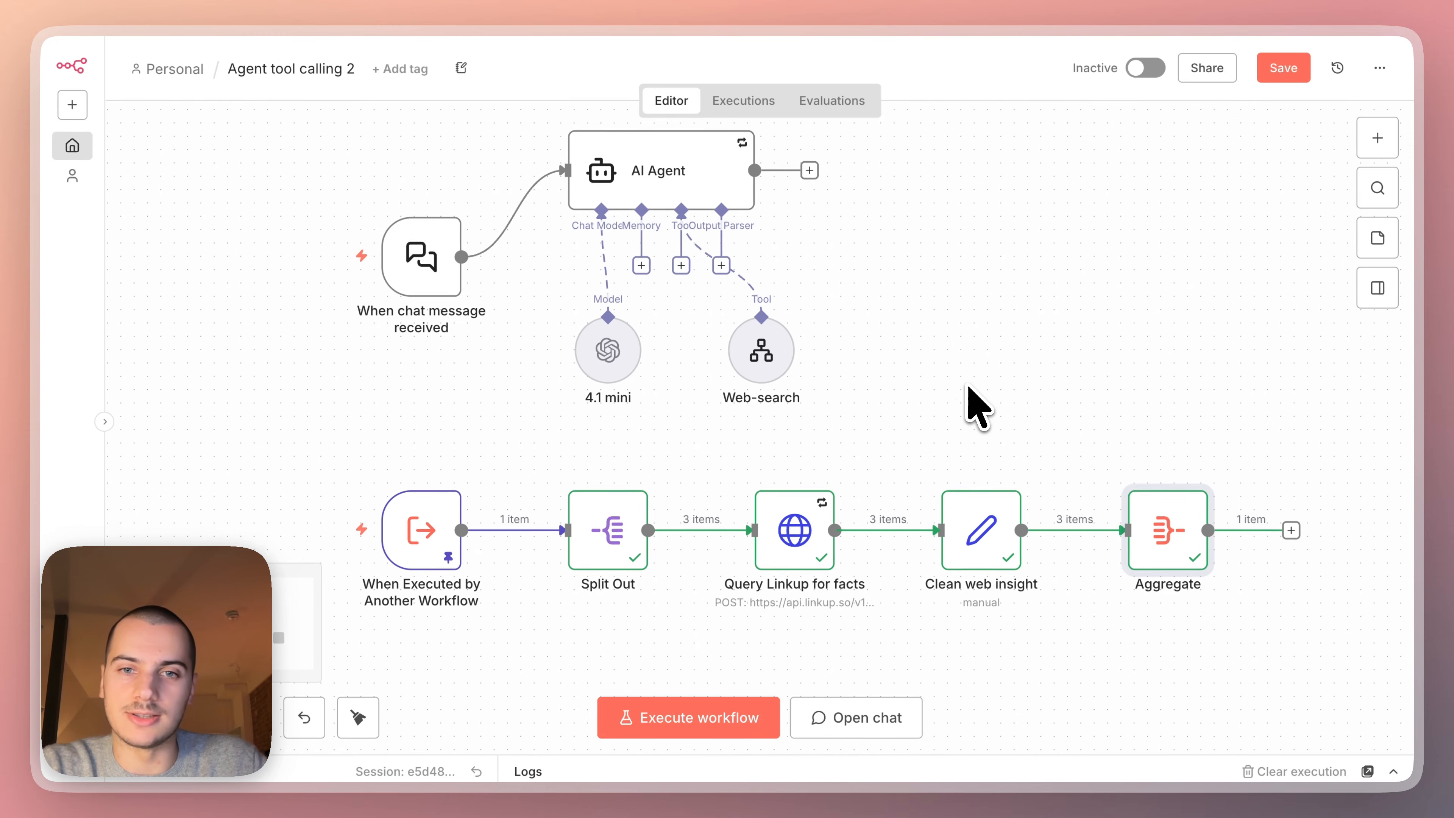
left_click(774, 338)
scroll(785, 378, "up", 2)
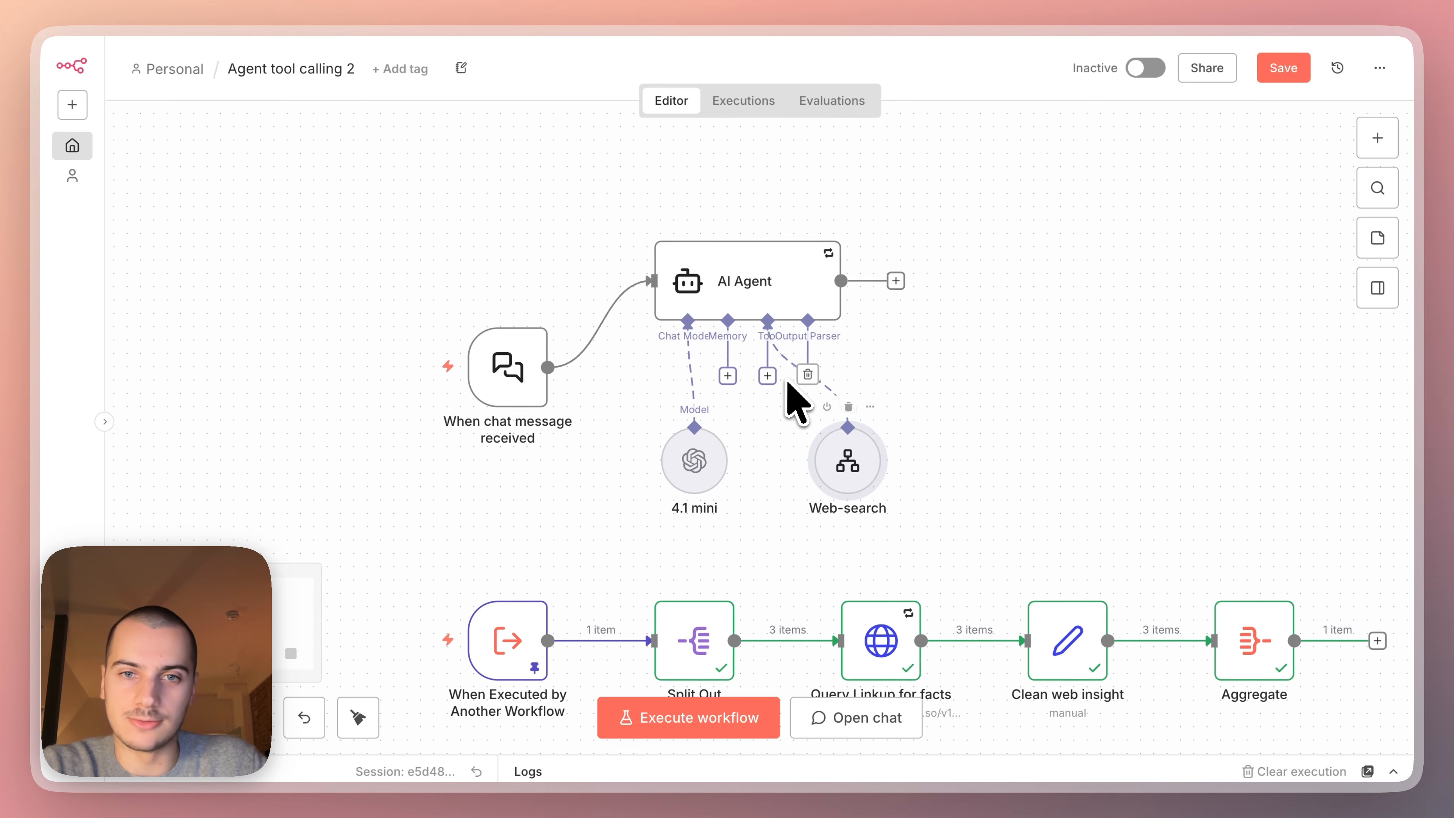
left_click(748, 293)
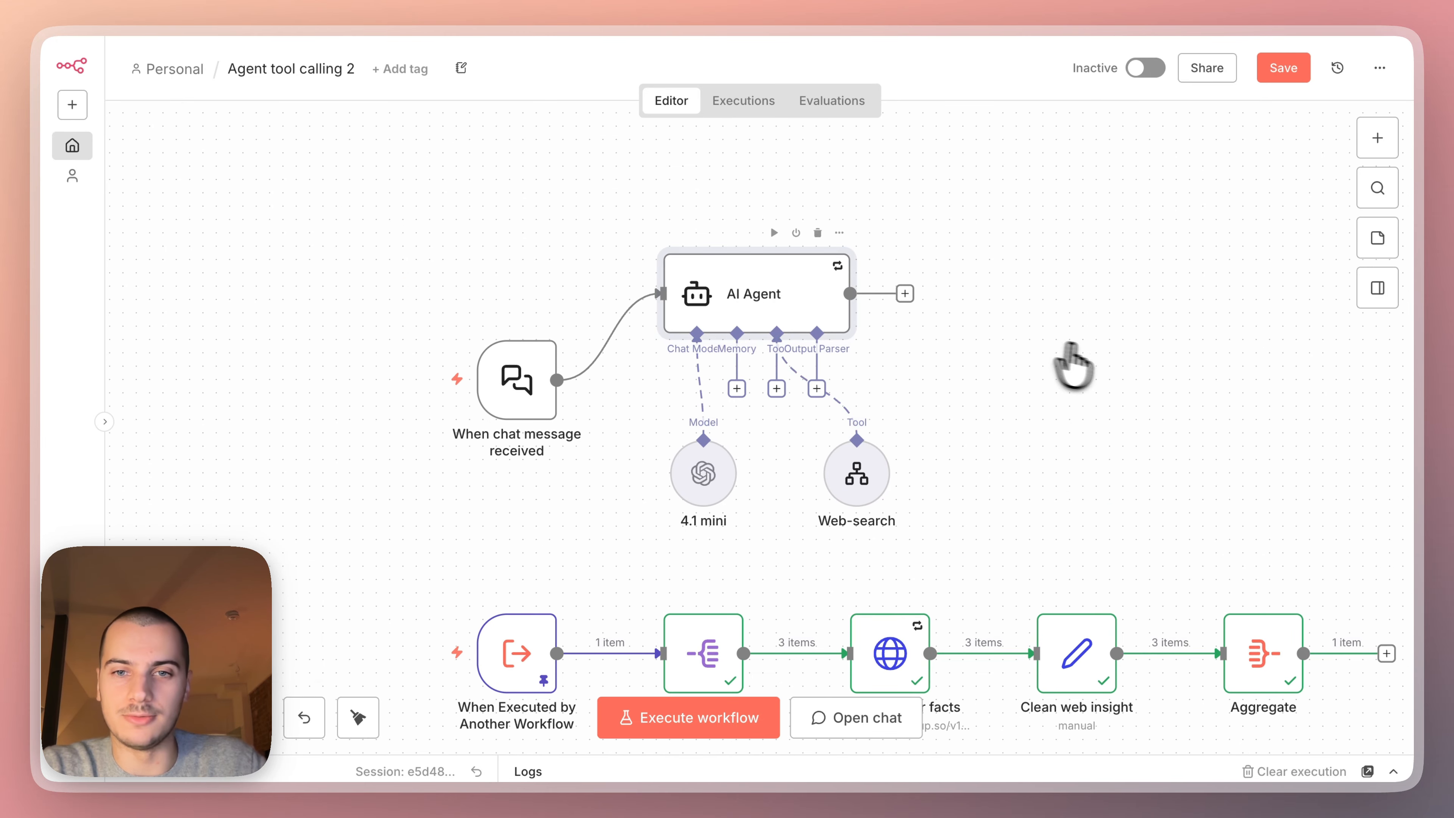
left_click(1119, 372)
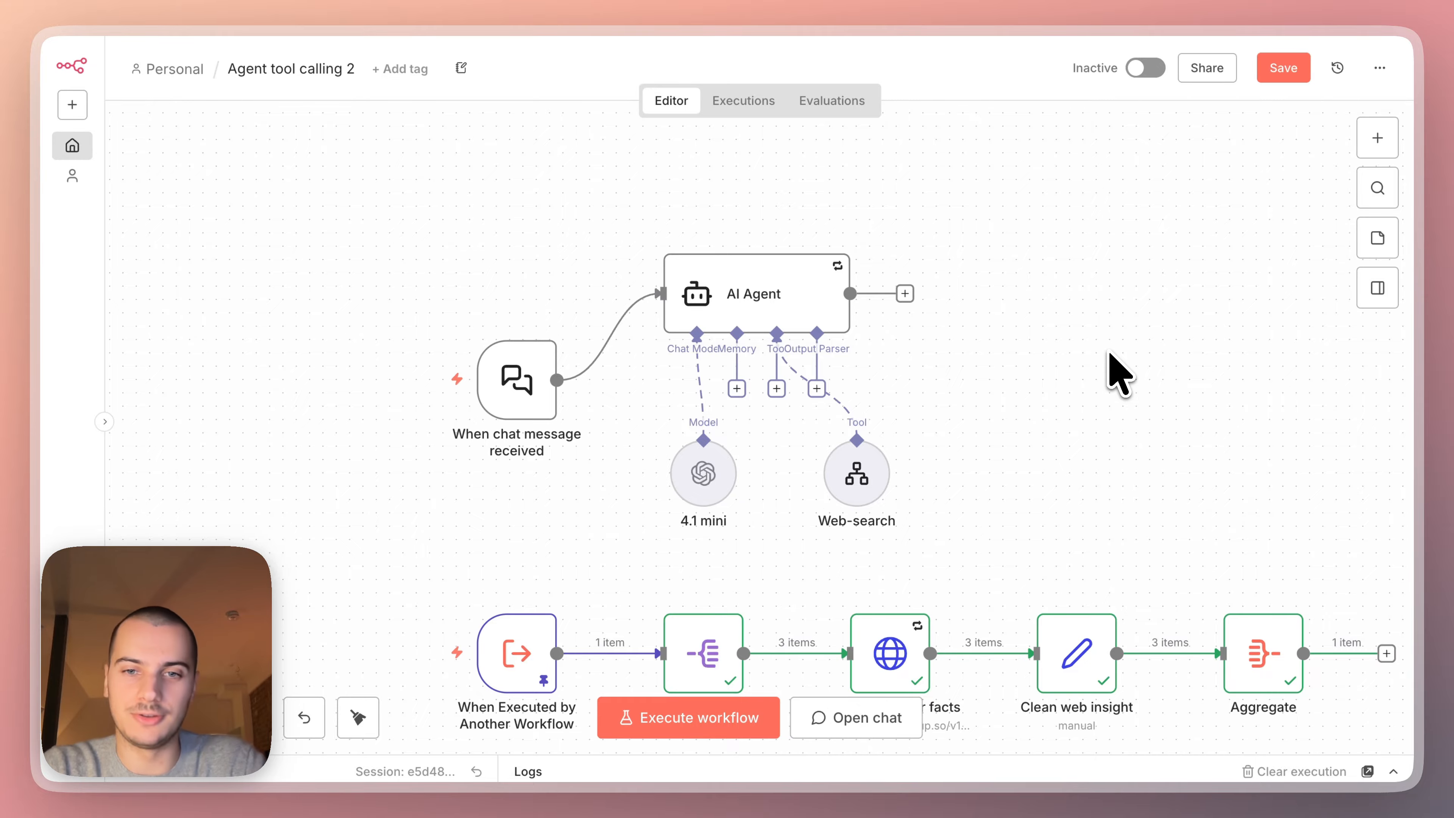